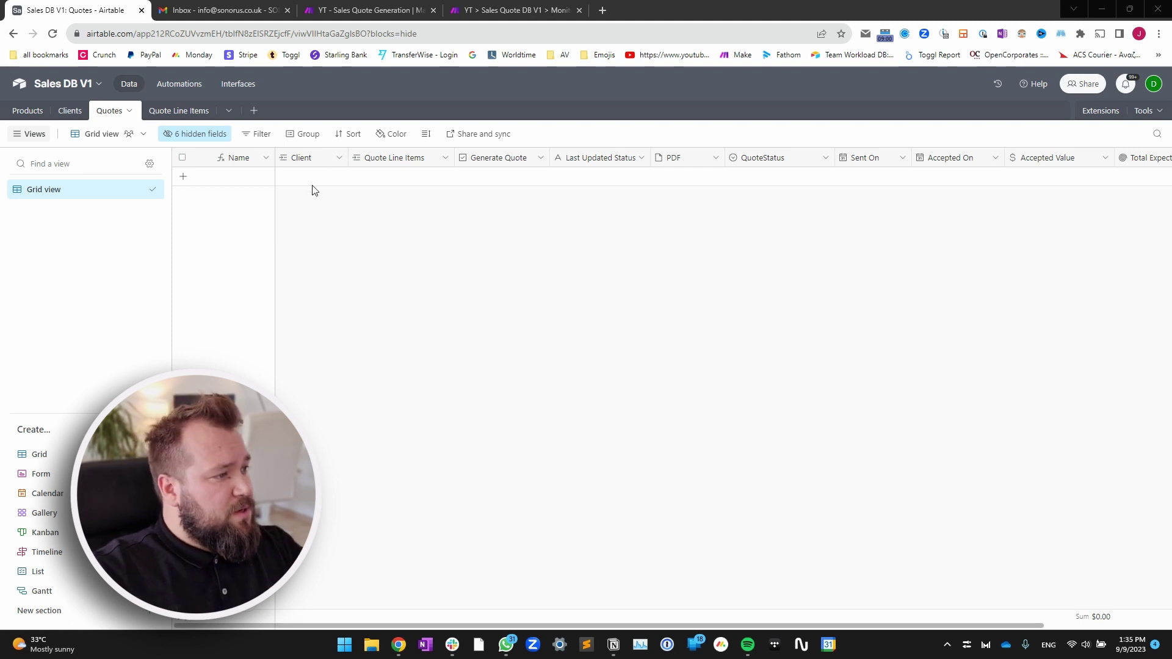
Add a new record to the Quotes table with Acme Inc as the linked client
click(316, 178)
click(315, 180)
click(284, 178)
click(241, 139)
click(421, 293)
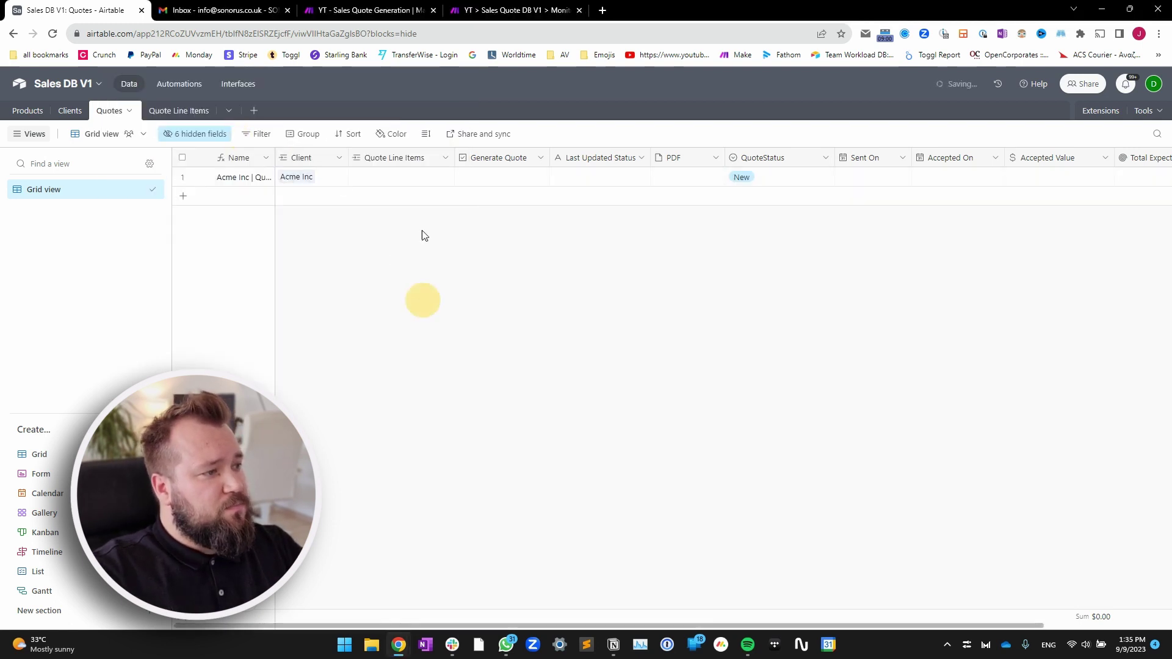
Create a line item for the Acme Inc quote with product Billboard #101 and a contract duration of 12 Months
click(410, 178)
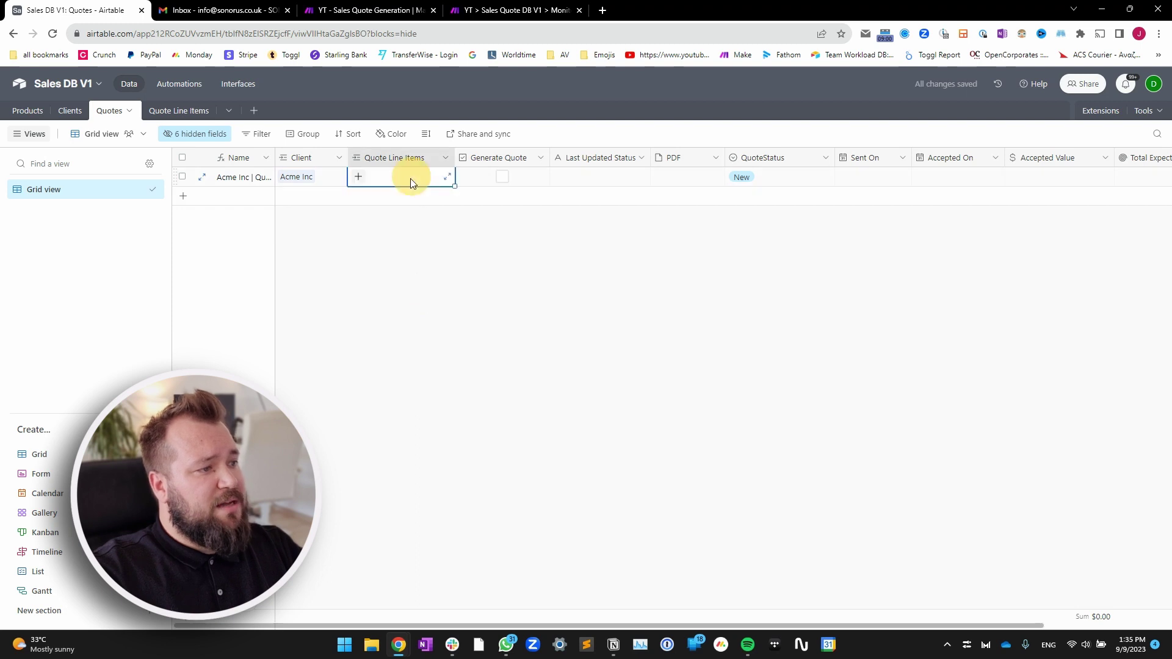
click(359, 180)
click(379, 385)
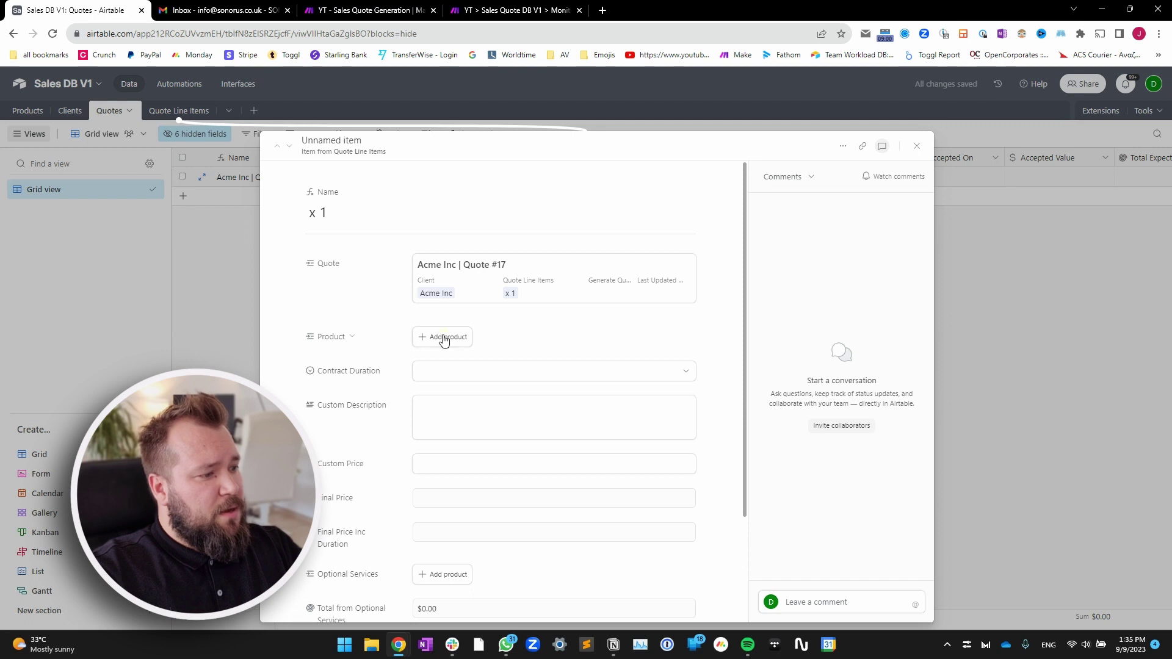
click(444, 338)
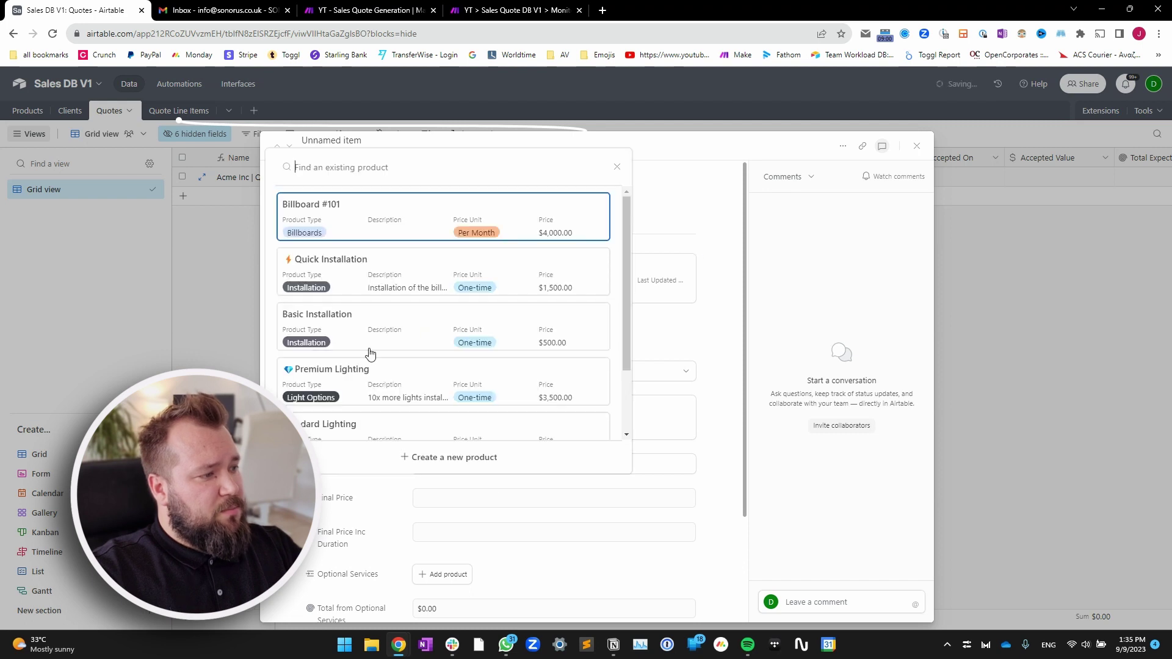
click(352, 211)
scroll(344, 464, down, 2)
click(481, 292)
click(449, 361)
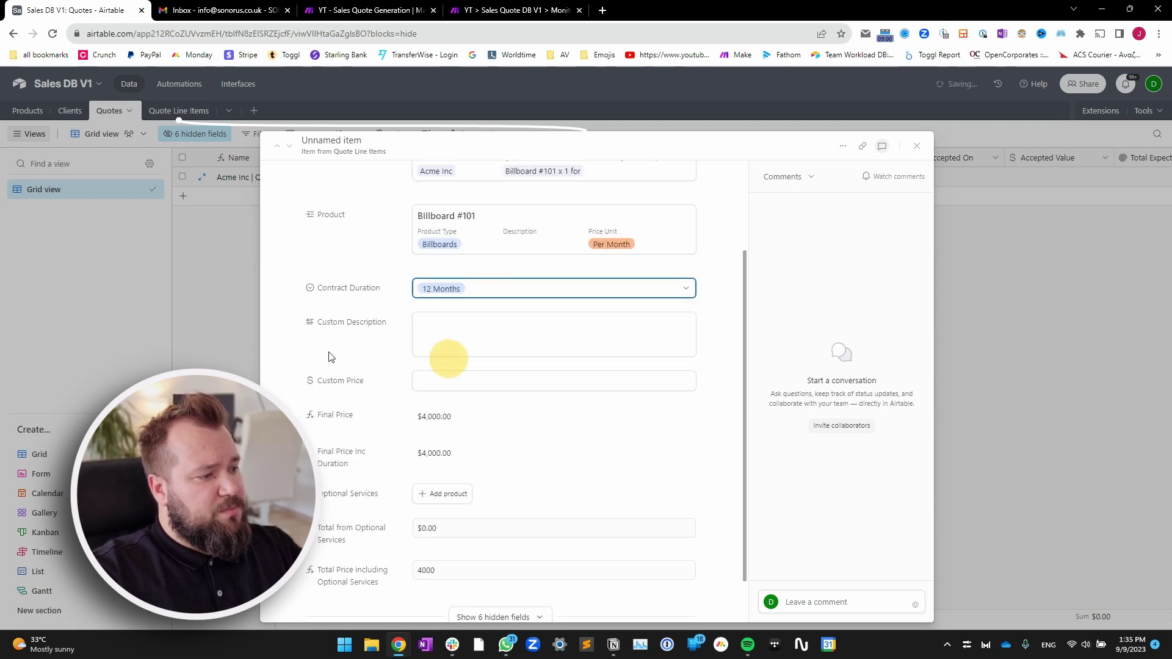
scroll(309, 362, down, 1)
drag(448, 364, 425, 360)
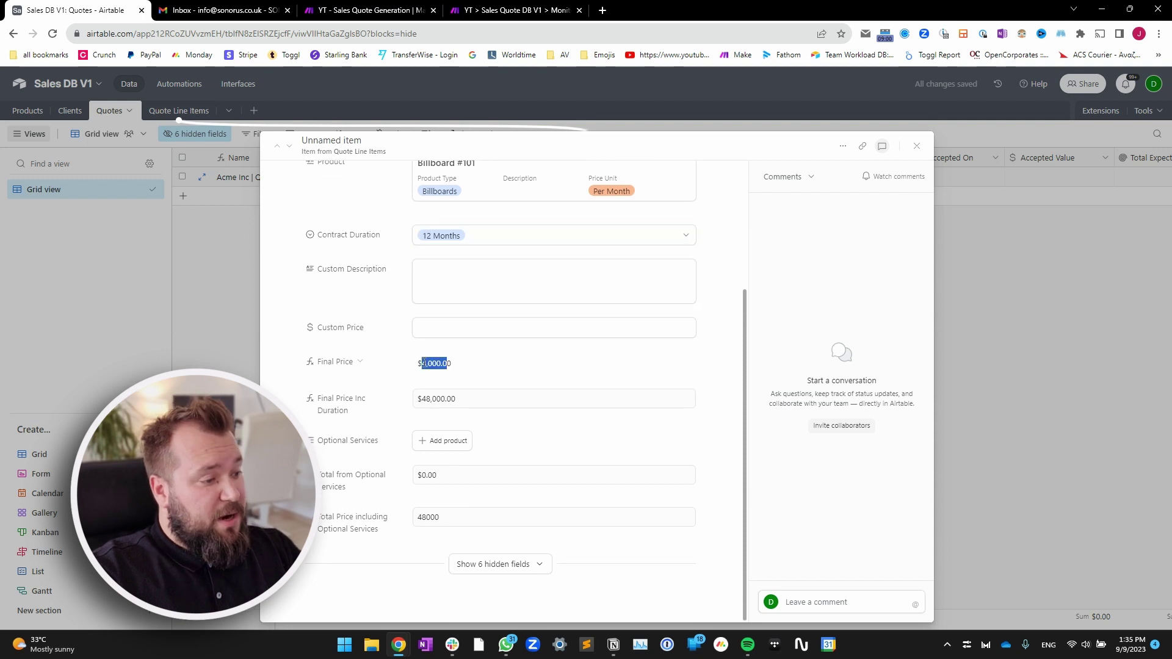
click(424, 364)
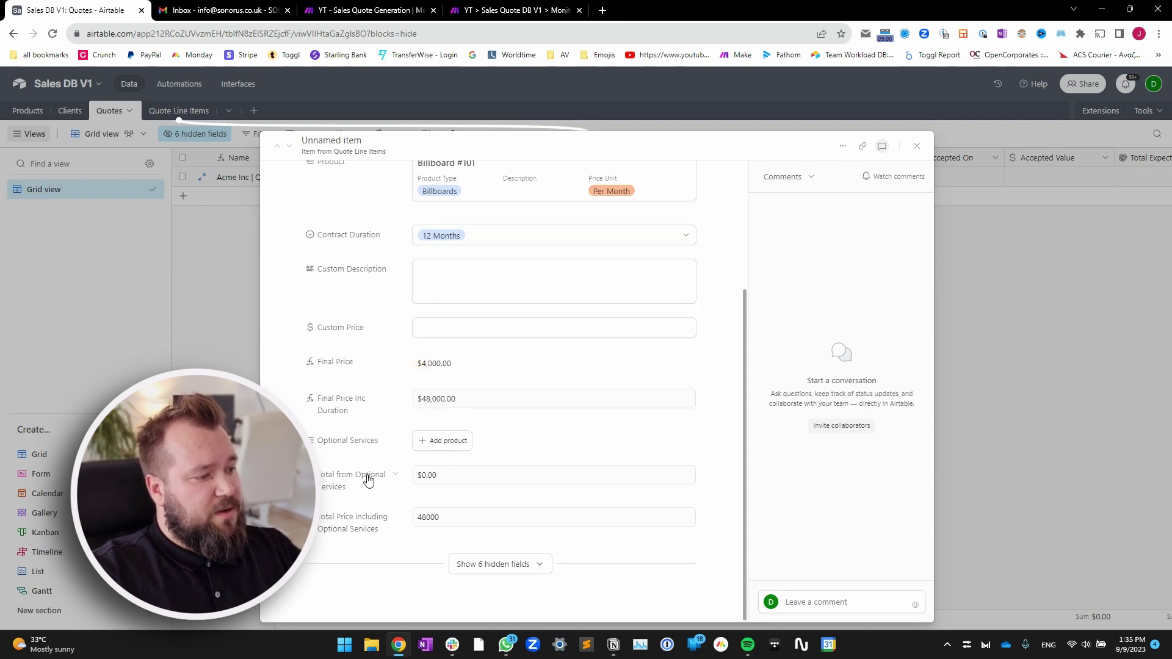
Add Quick Installation and Premium Lighting as optional services on the line item and close its record
click(435, 442)
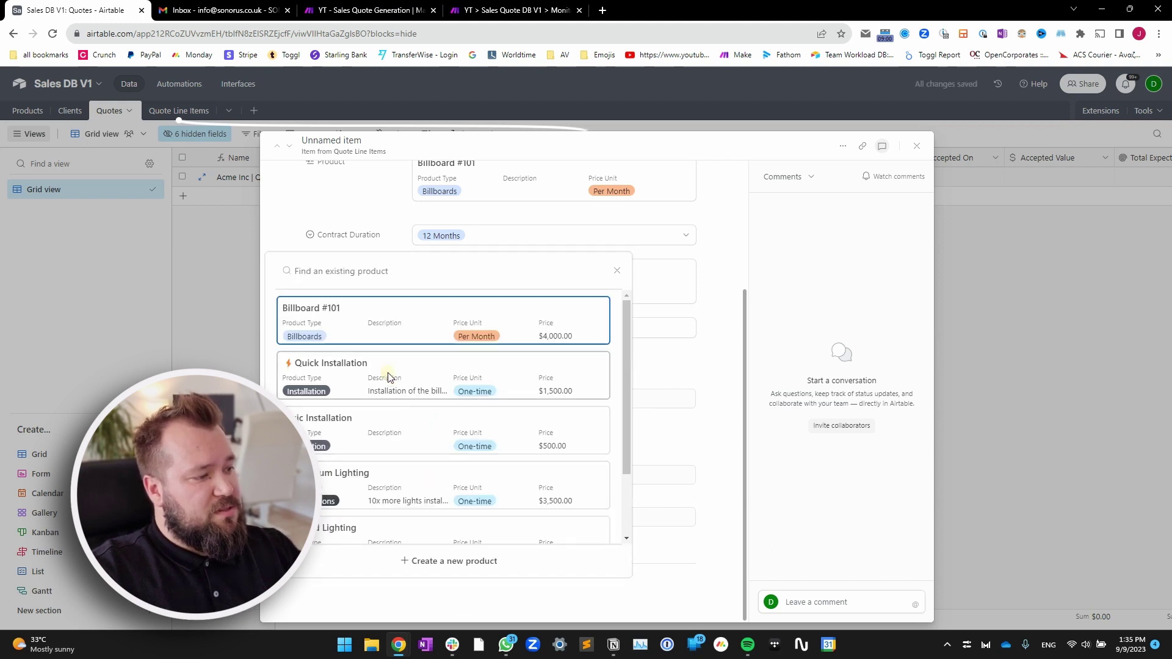
click(387, 380)
scroll(392, 401, down, 1)
click(448, 439)
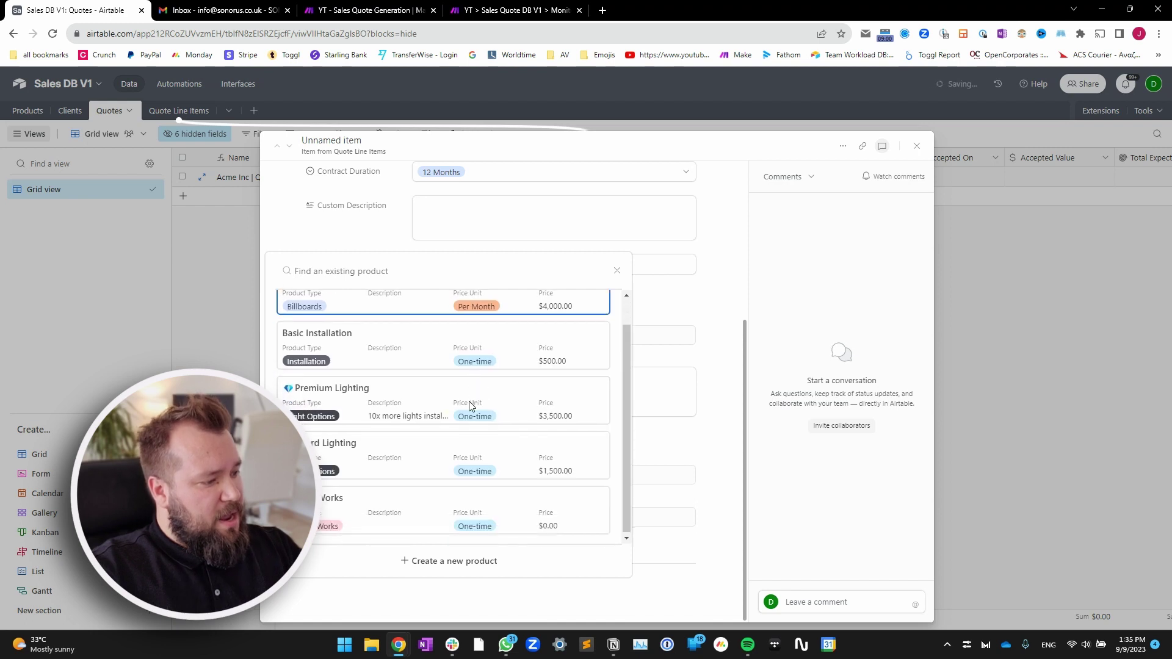
click(365, 393)
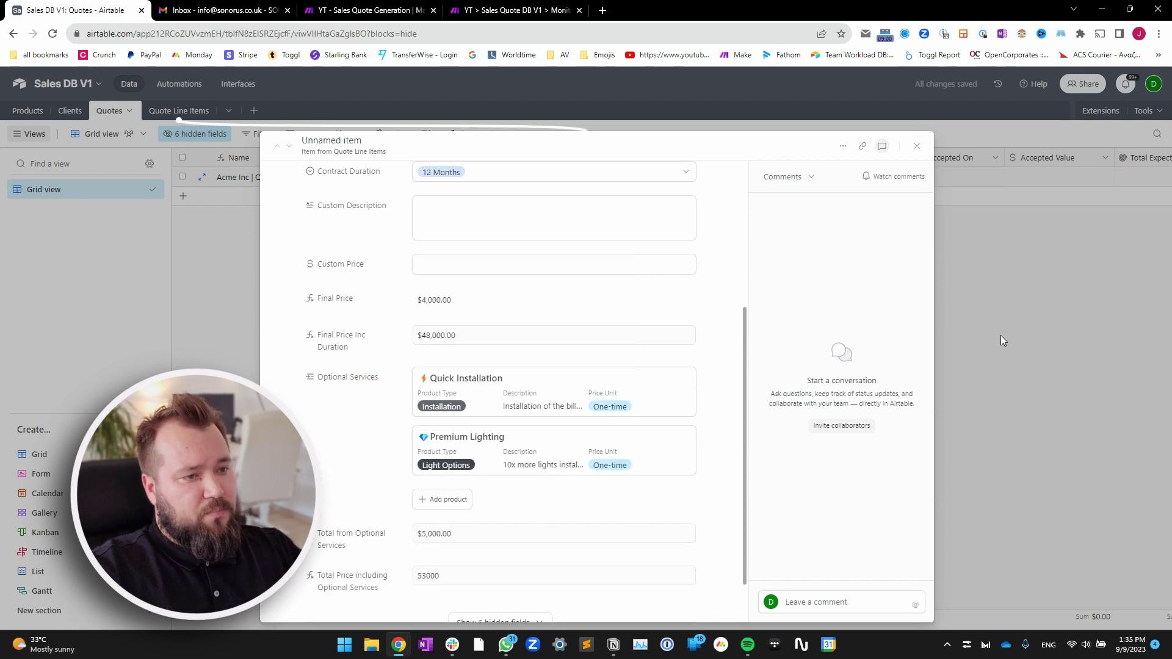
click(1004, 341)
Enable Generate Quote for the Acme Inc record and review the generated quote PDF's products, services and totals
click(503, 178)
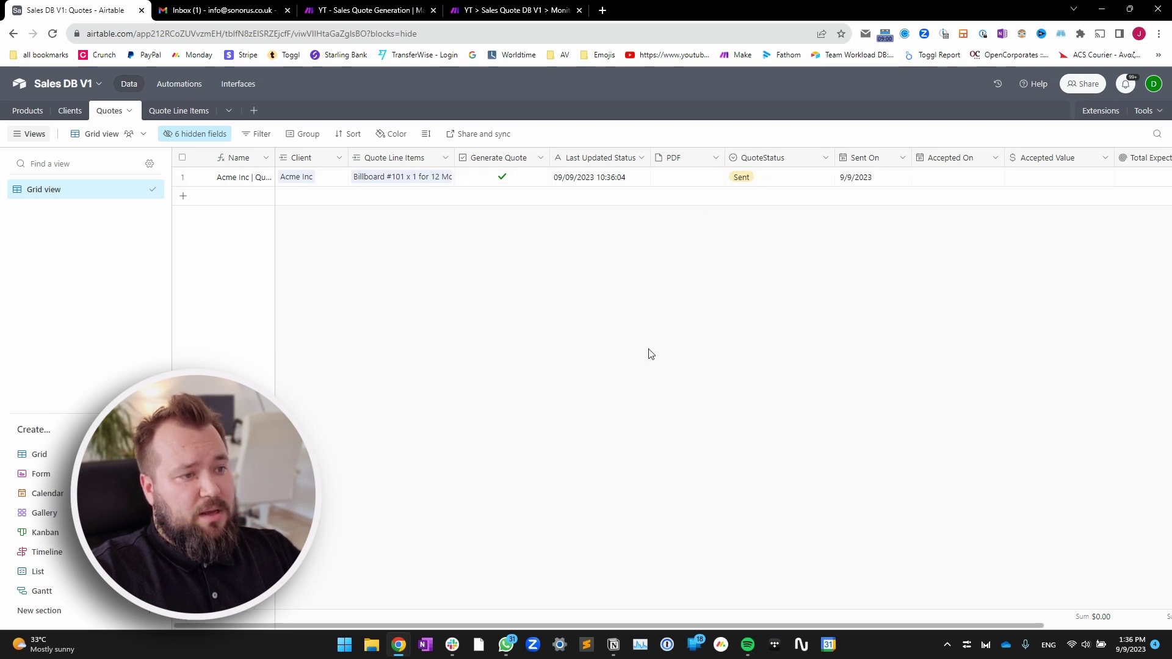
click(677, 181)
click(669, 183)
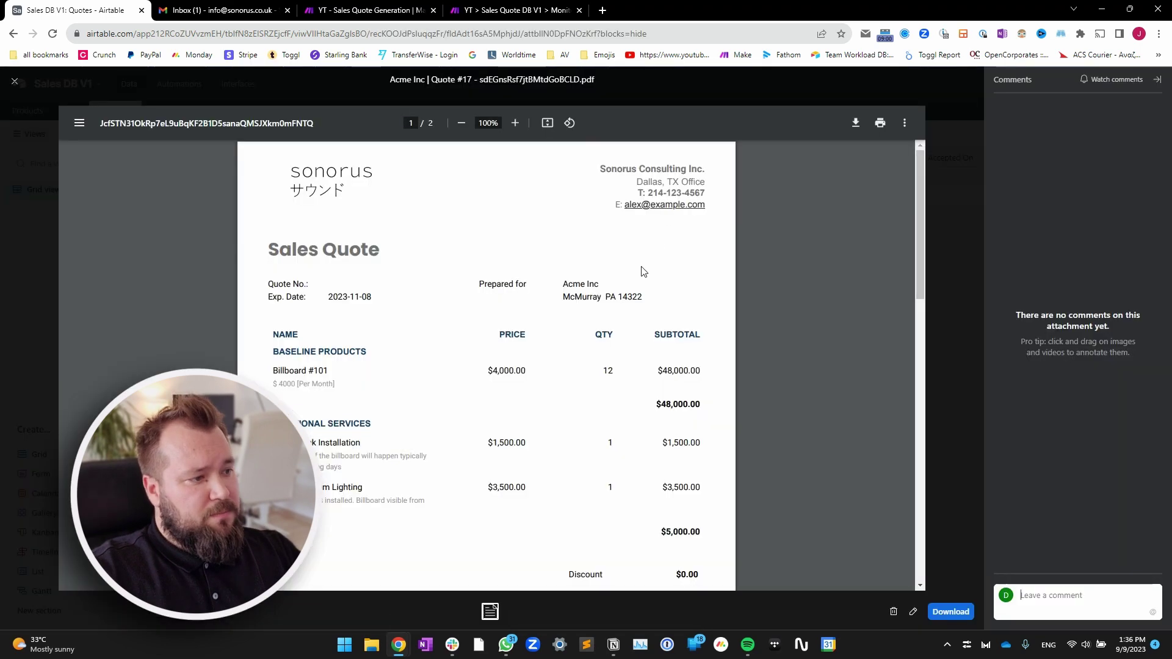
scroll(515, 325, down, 2)
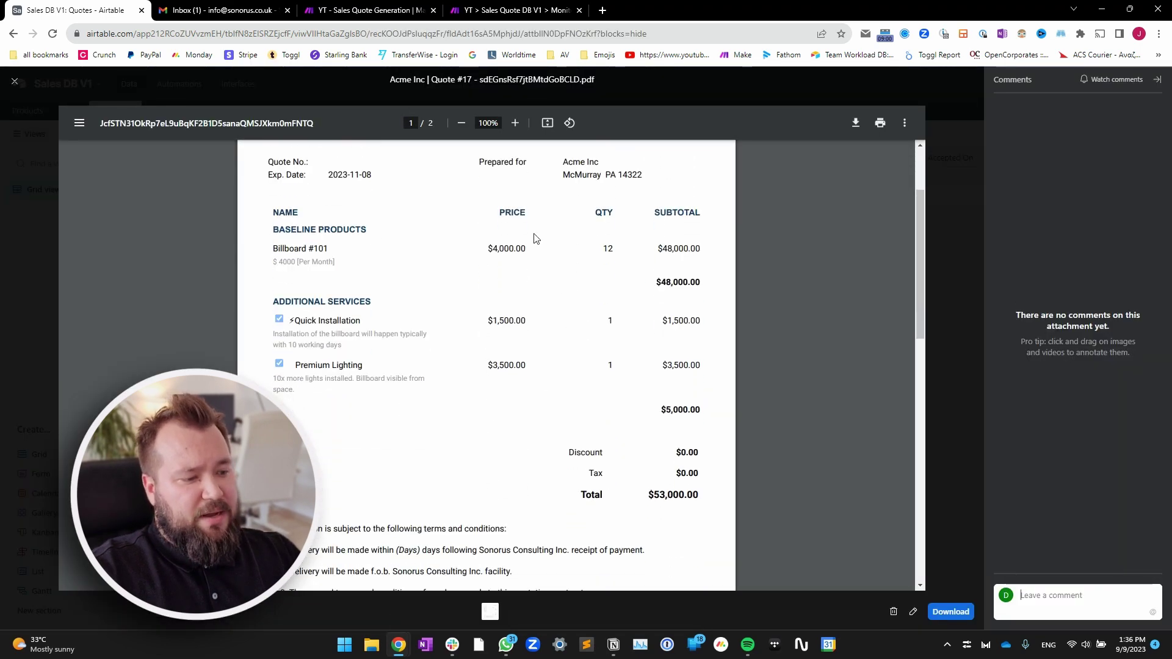
scroll(537, 283, up, 3)
scroll(925, 221, down, 1)
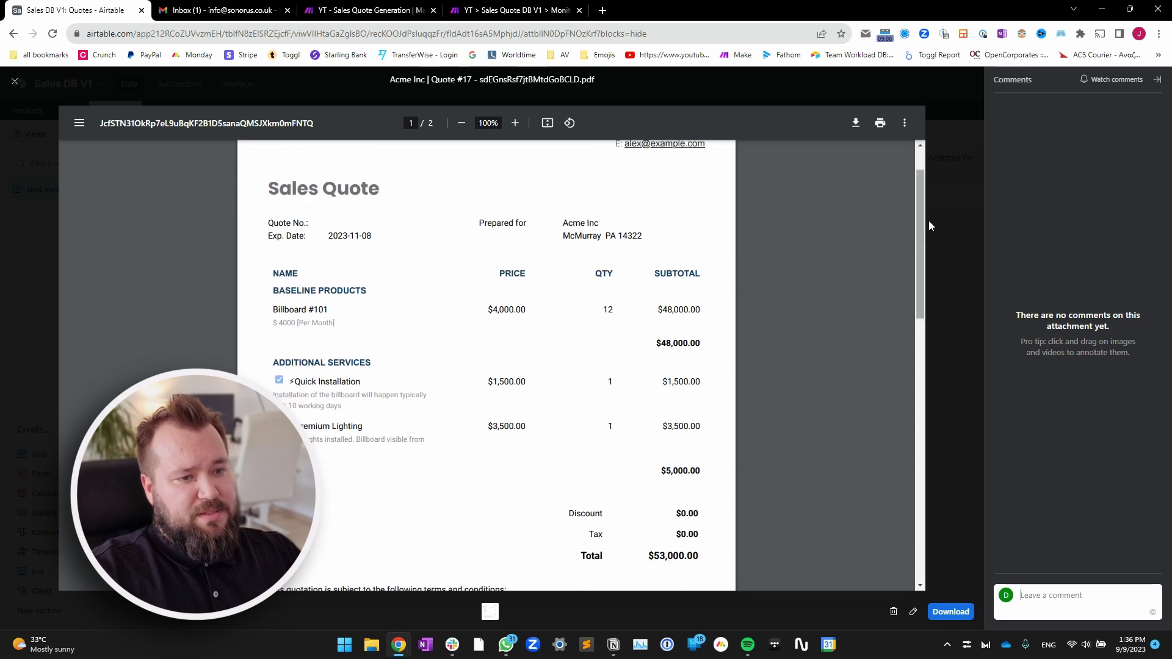
click(944, 240)
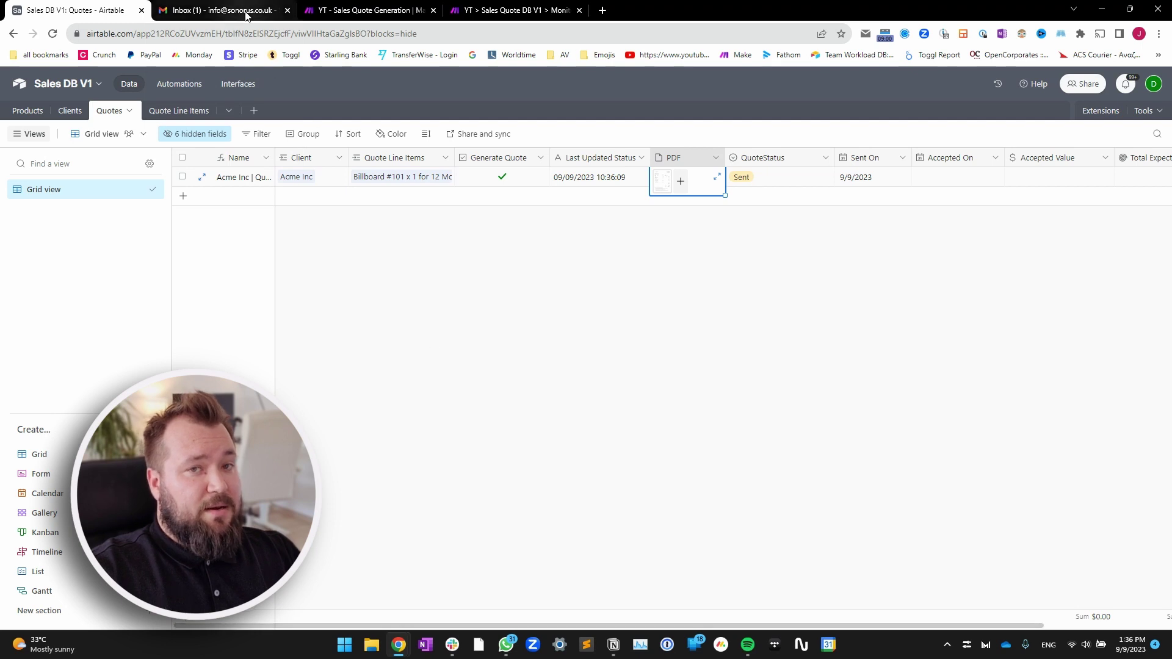
Switch to Gmail and open the quote document from the PandaDoc email
mouse_move(245, 15)
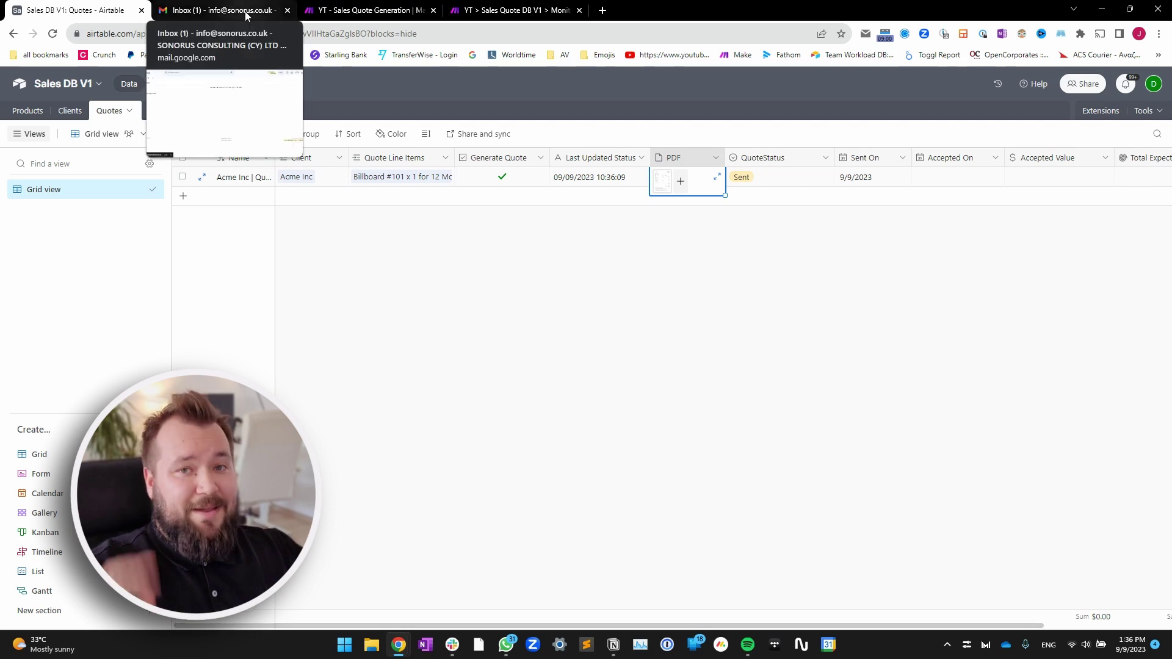
click(244, 11)
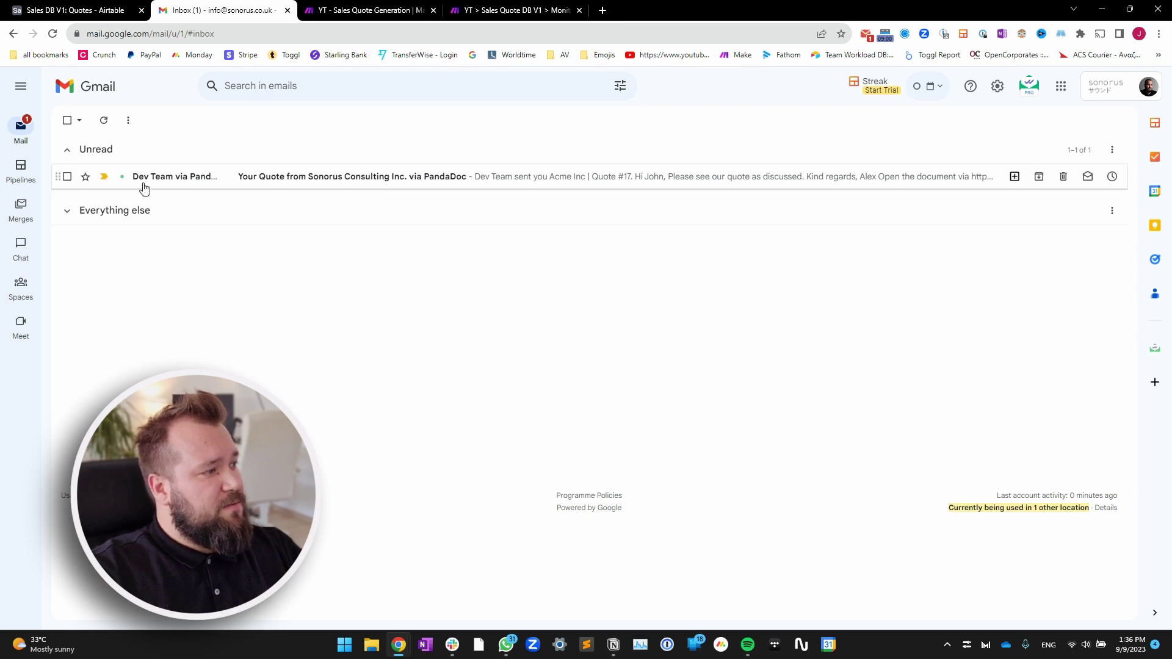
click(309, 181)
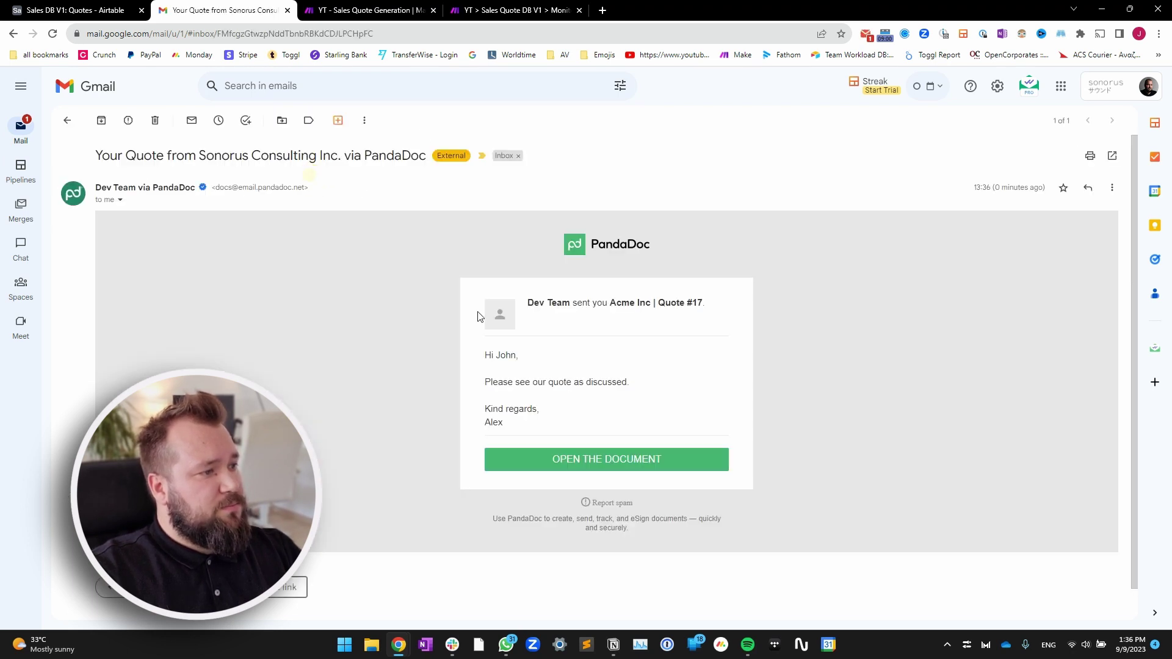
click(596, 460)
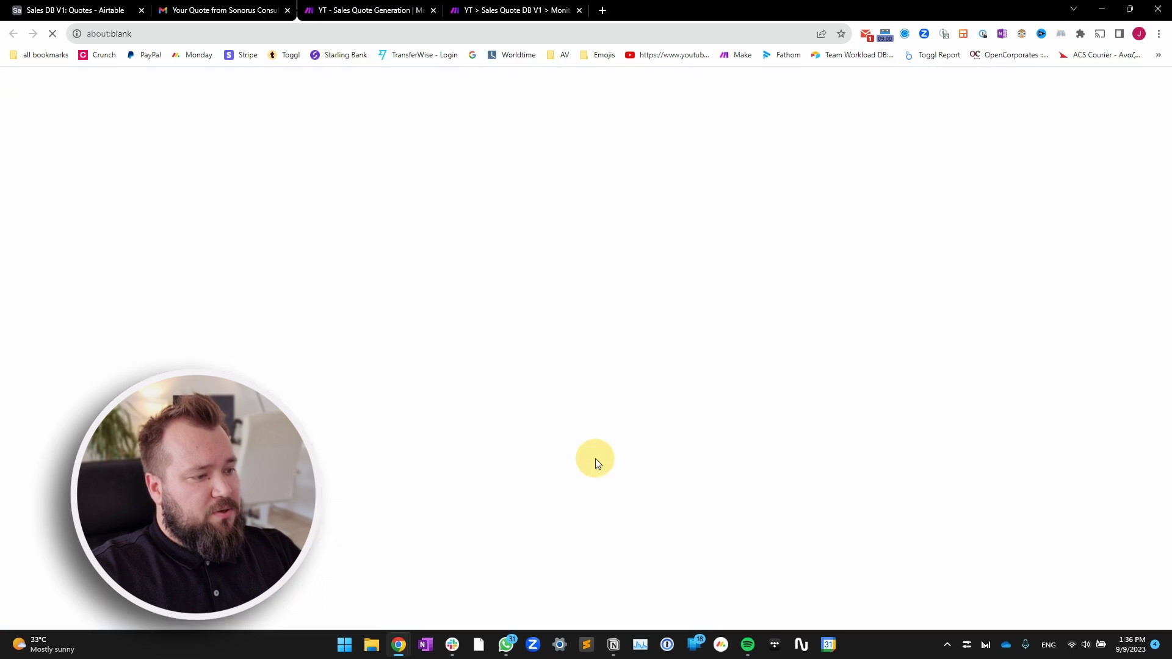
Check the quote's status in Airtable and review the line items and totals of the quote in PandaDoc
click(78, 11)
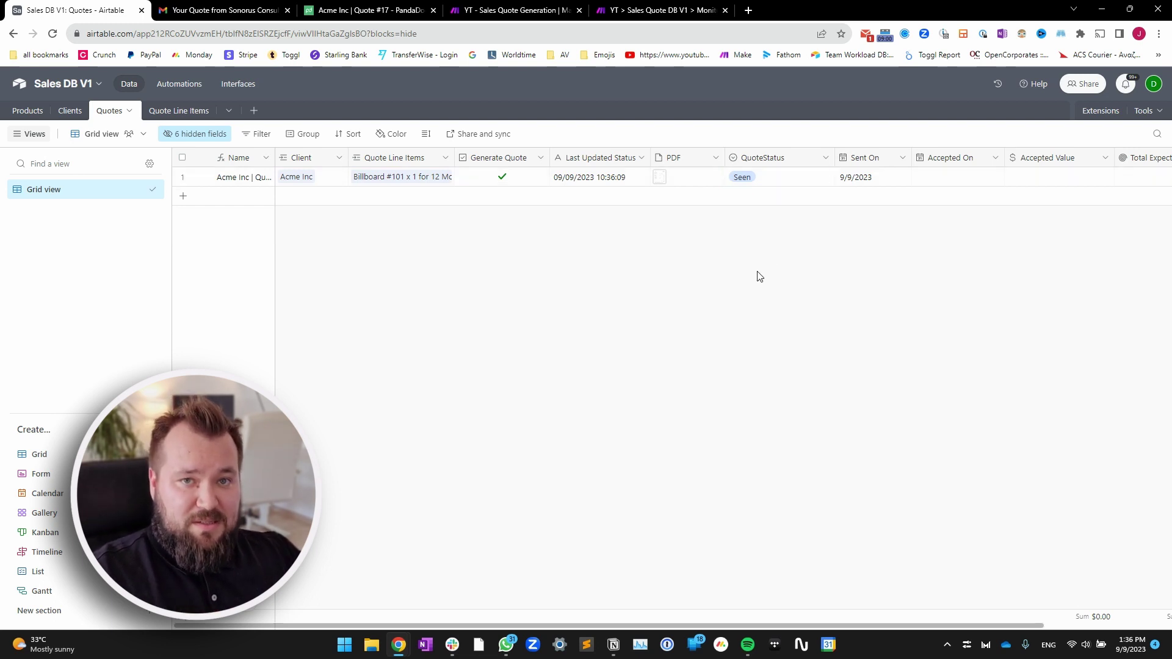
key(ctrl+3)
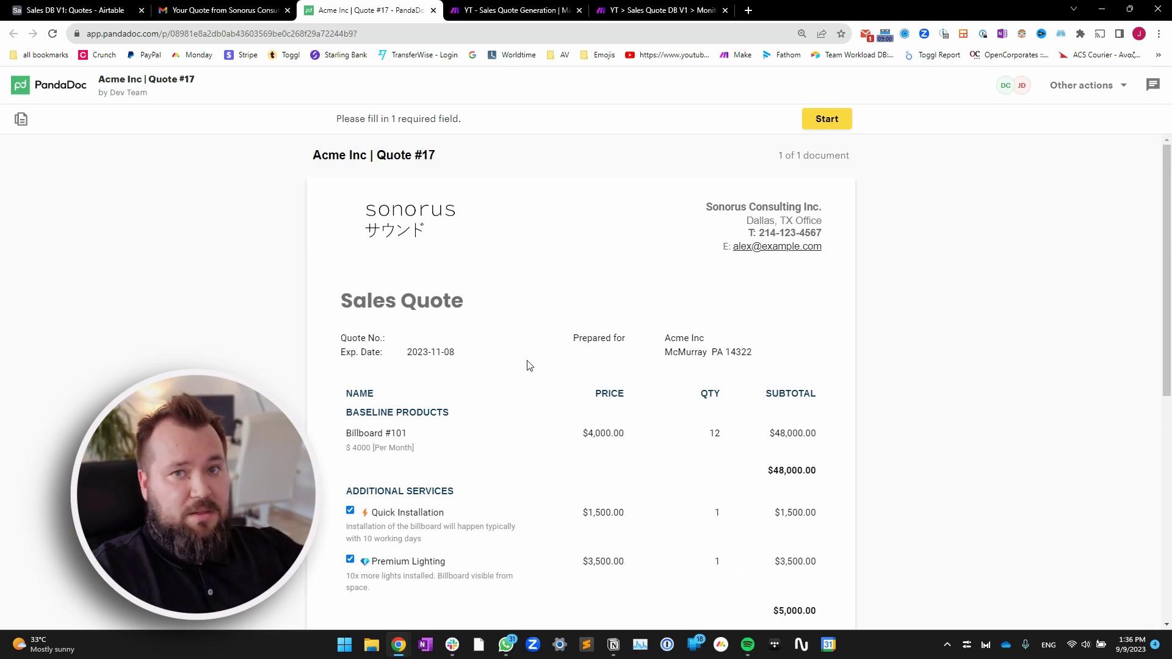
scroll(524, 348, down, 2)
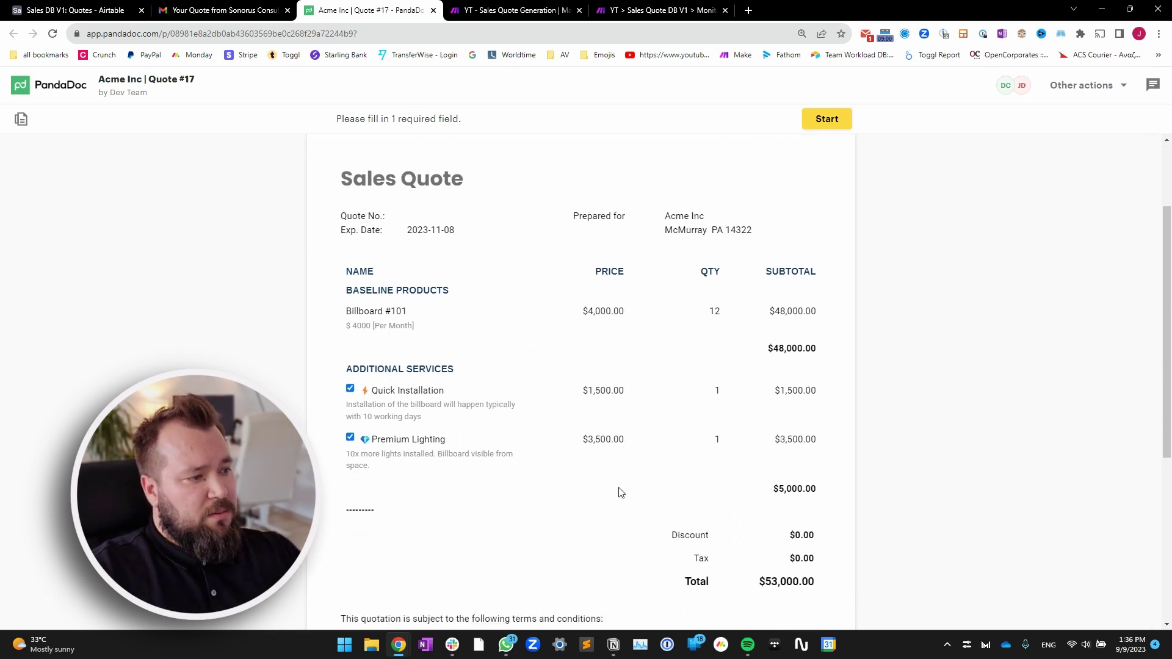
scroll(415, 370, up, 2)
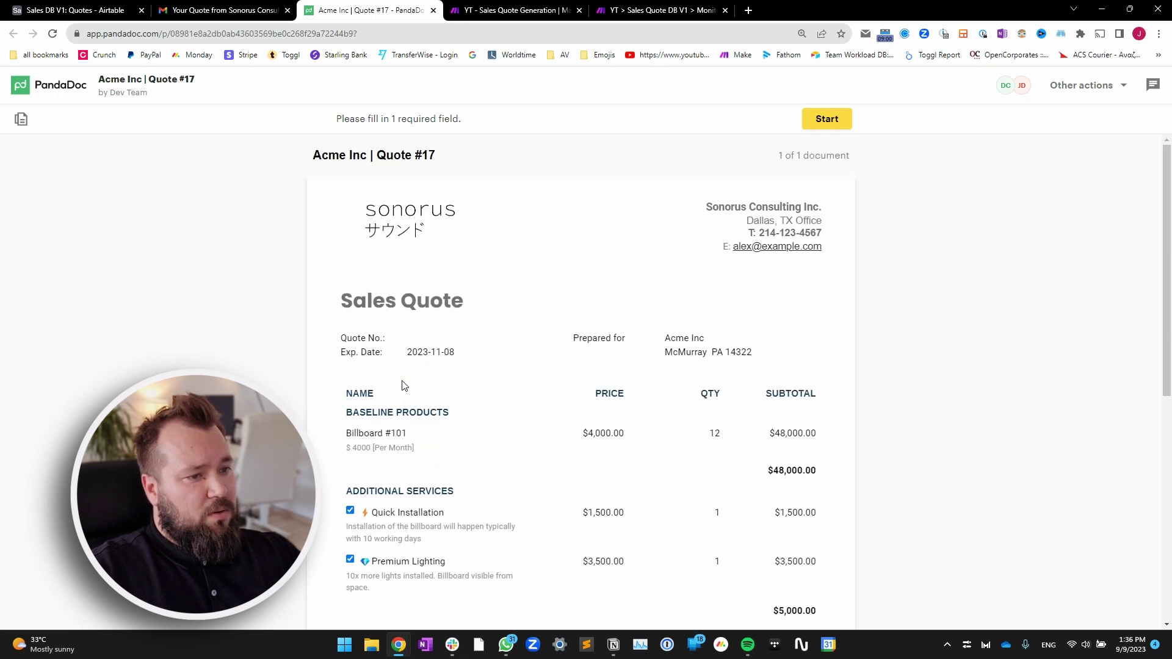
scroll(434, 356, down, 2)
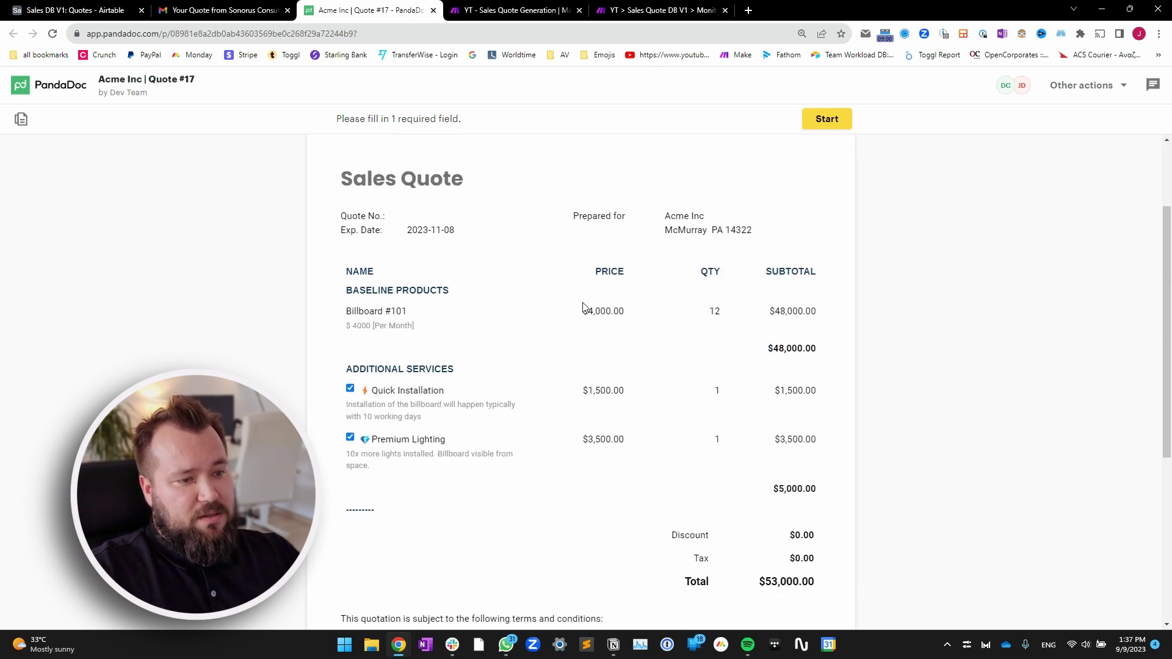
Toggle the additional services on the quote so that only Premium Lighting is selected and Quick Installation is excluded
click(350, 389)
click(349, 437)
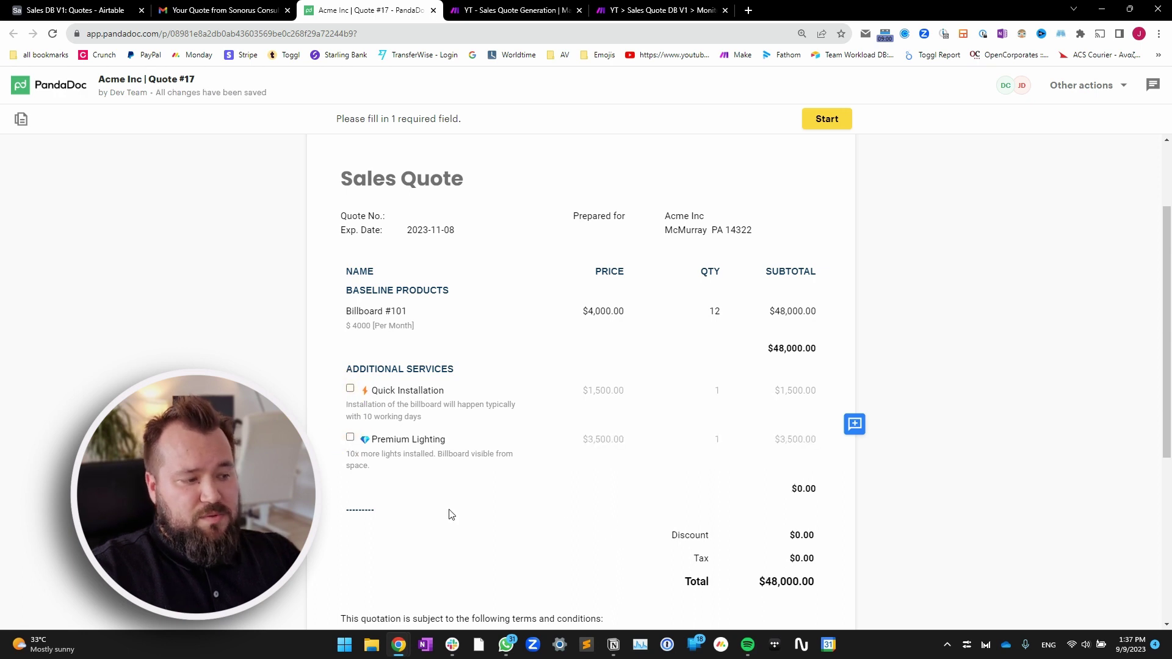
click(350, 438)
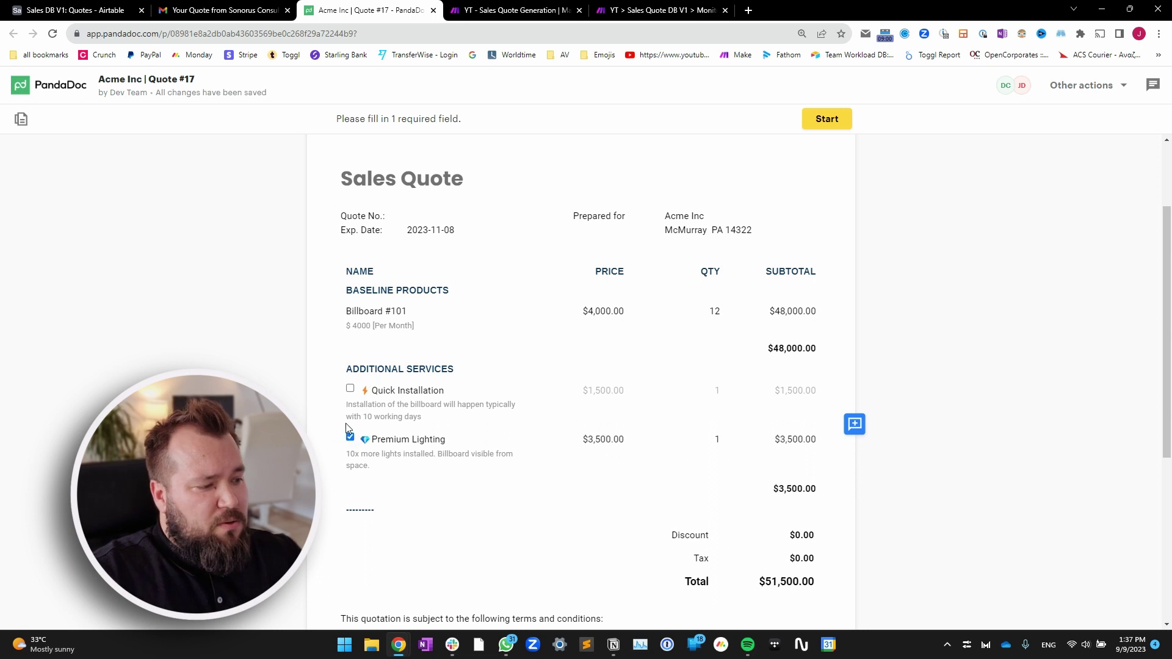
double_click(352, 390)
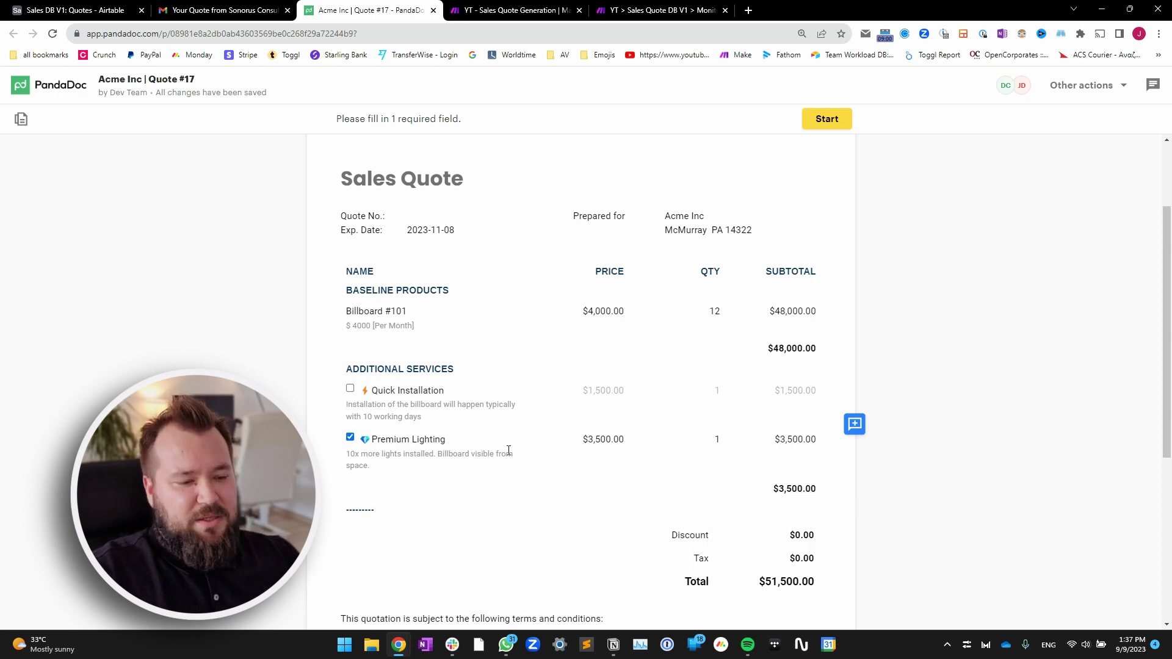
scroll(526, 463, down, 3)
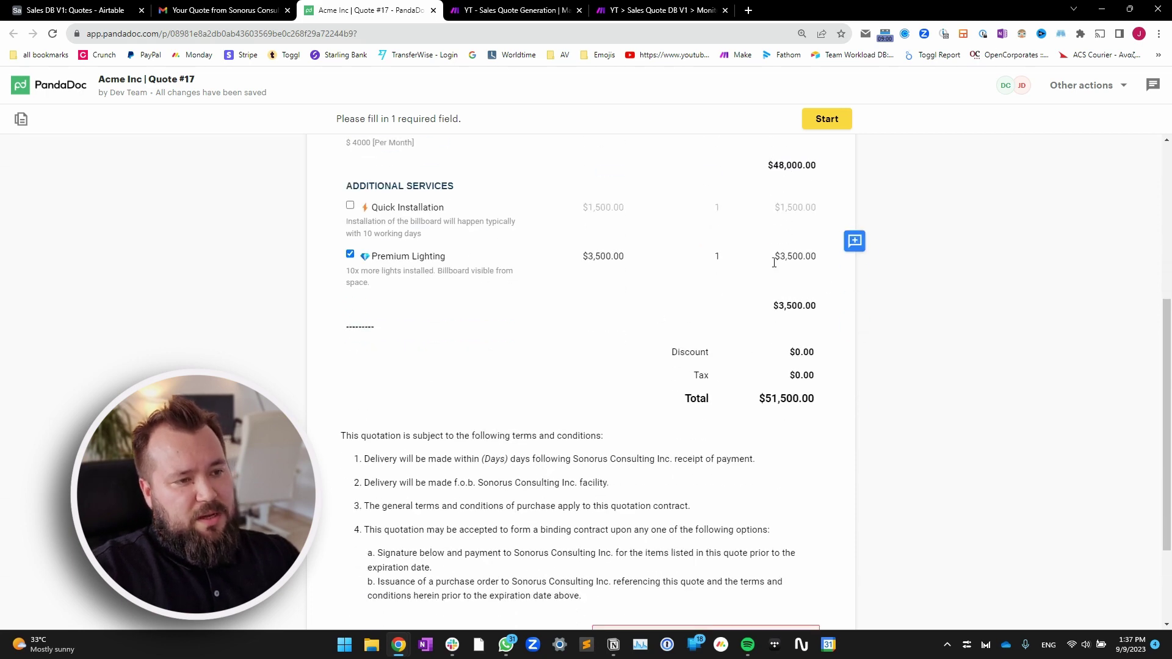
click(350, 205)
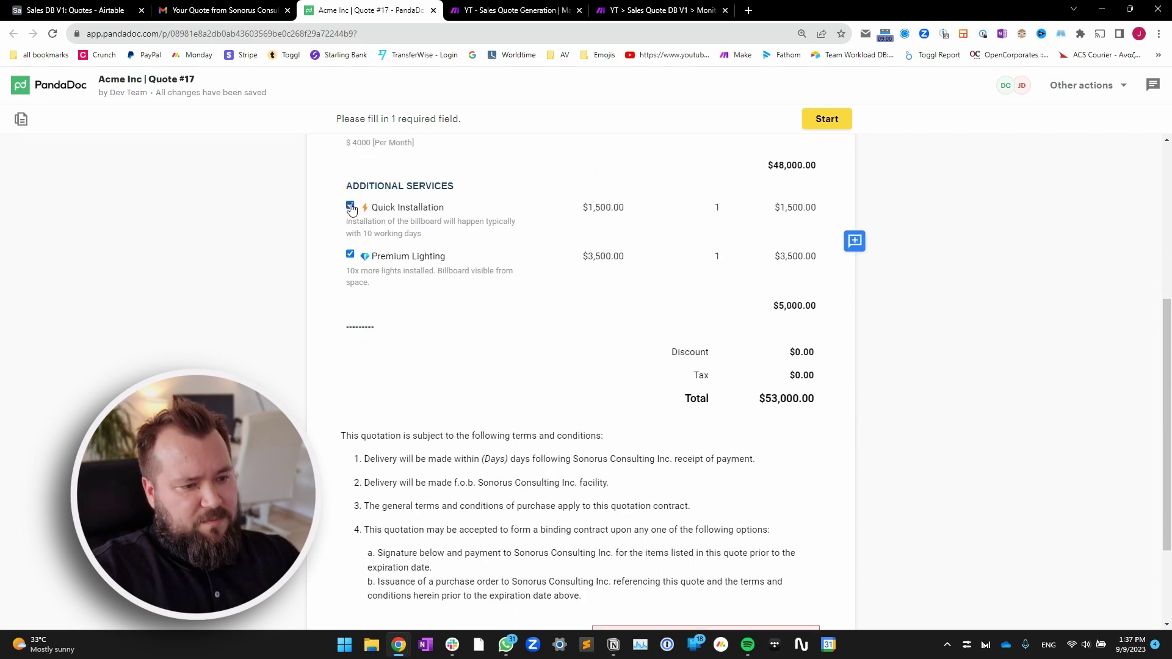
click(350, 206)
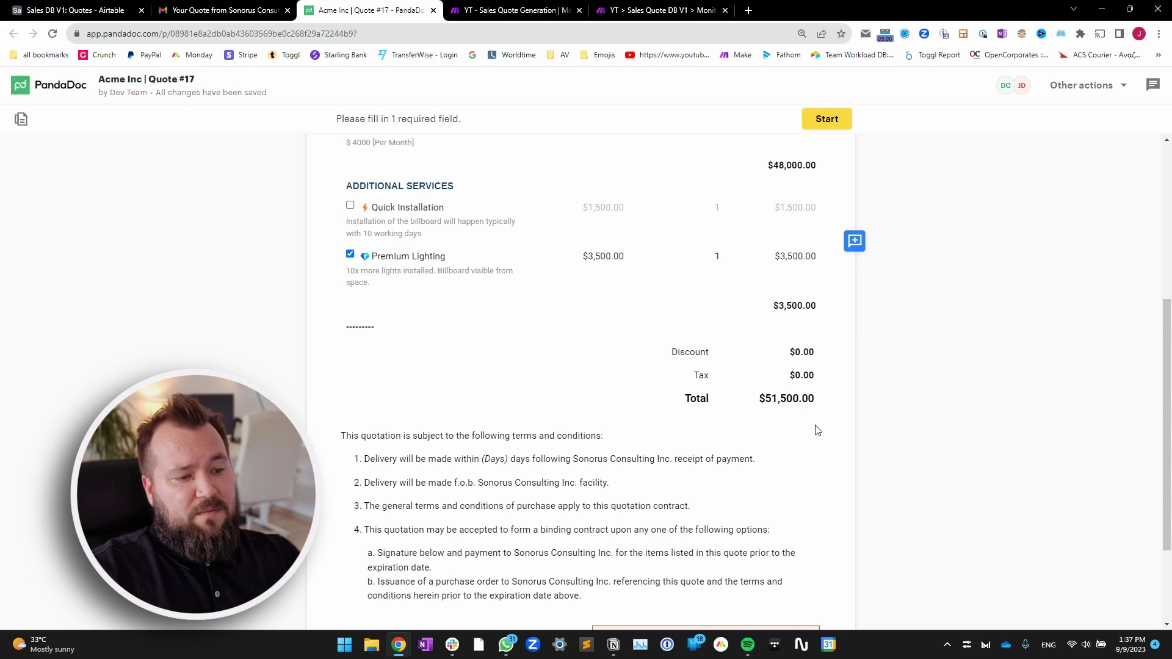
Sign and finish the quote using the prefilled typed signature, and switch back to the Quotes table in Airtable
click(826, 120)
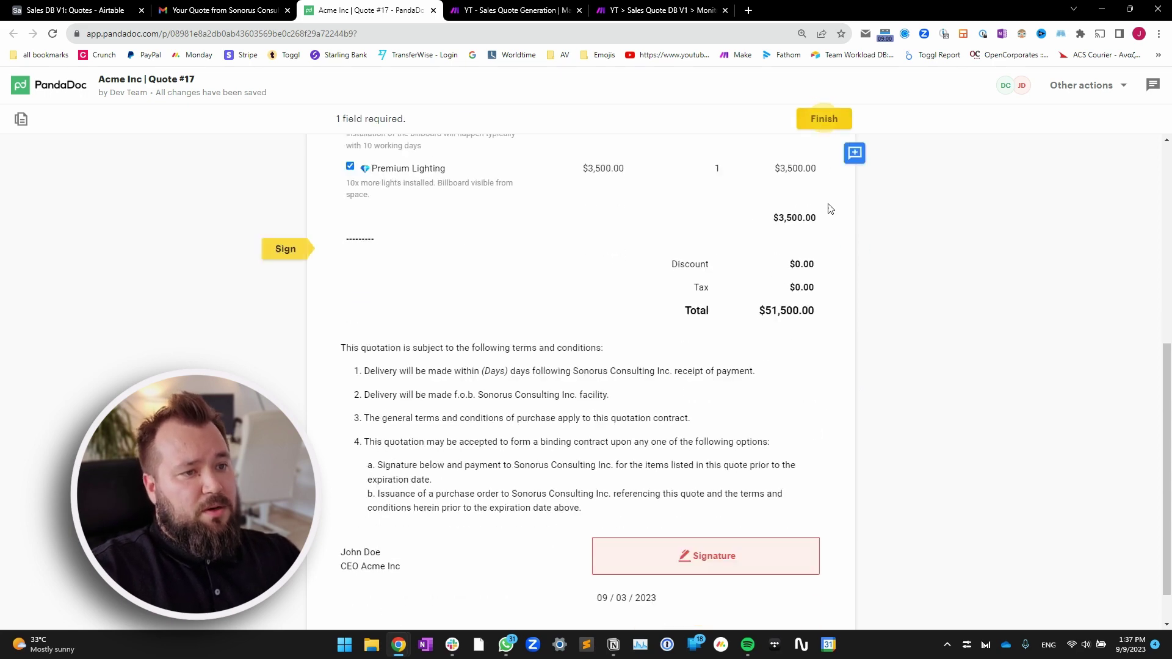
click(709, 508)
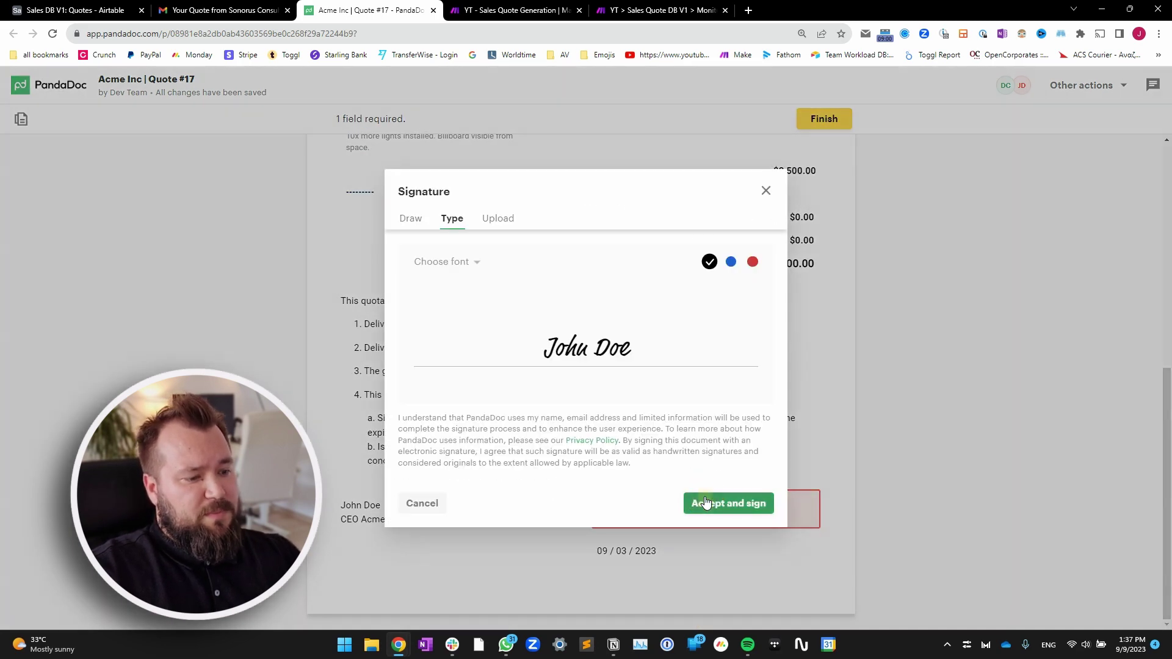
click(719, 505)
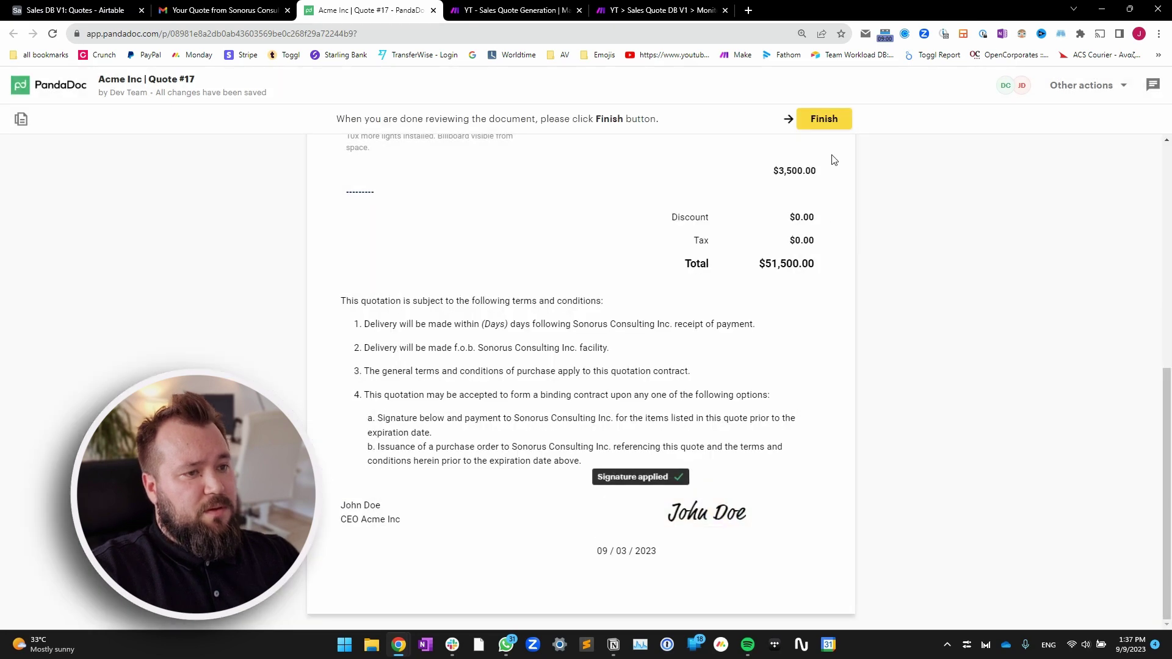
click(835, 121)
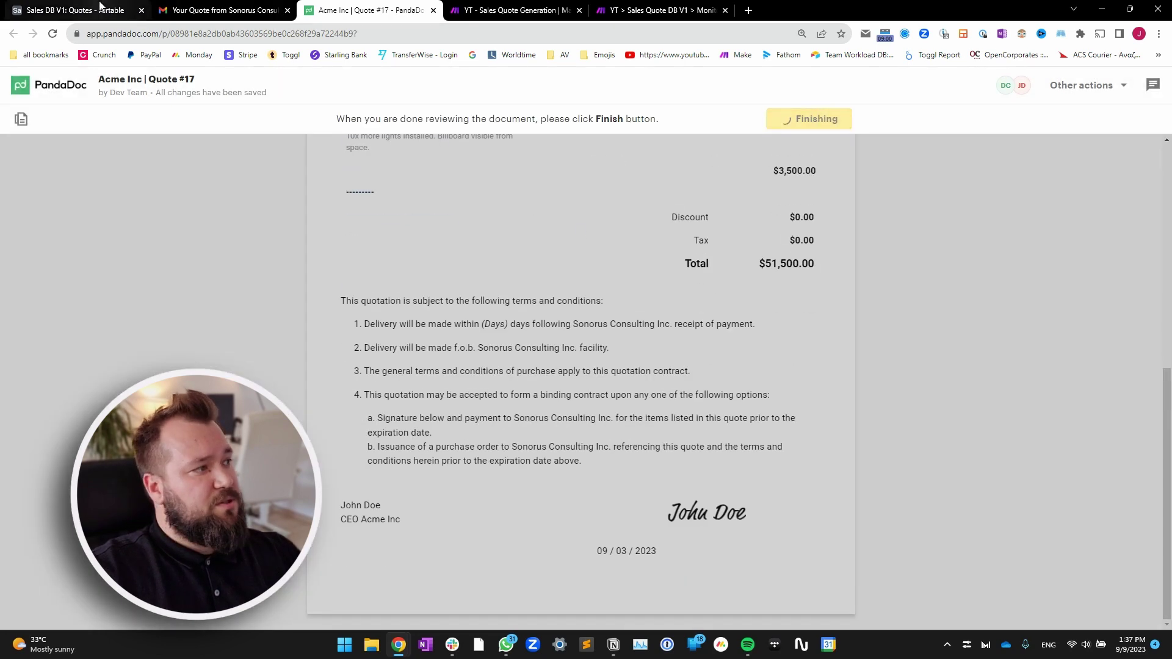
key(ctrl+1)
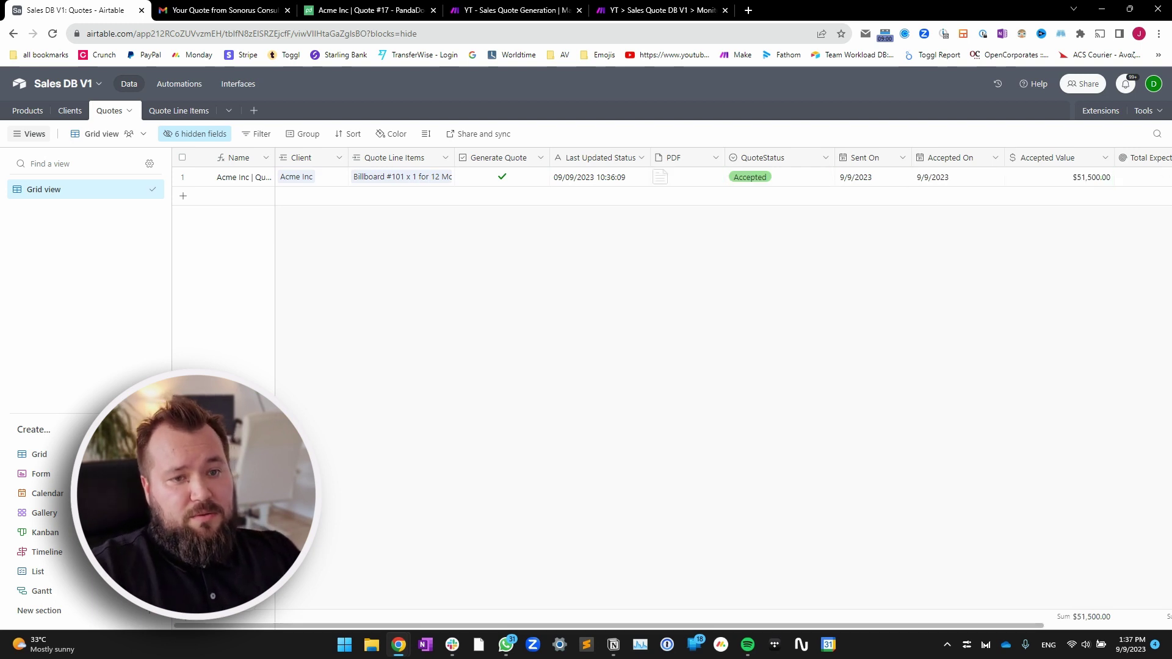
Check the quote's accepted value and open its PDF attachment to review the pages and signature of the accepted quote
click(1080, 177)
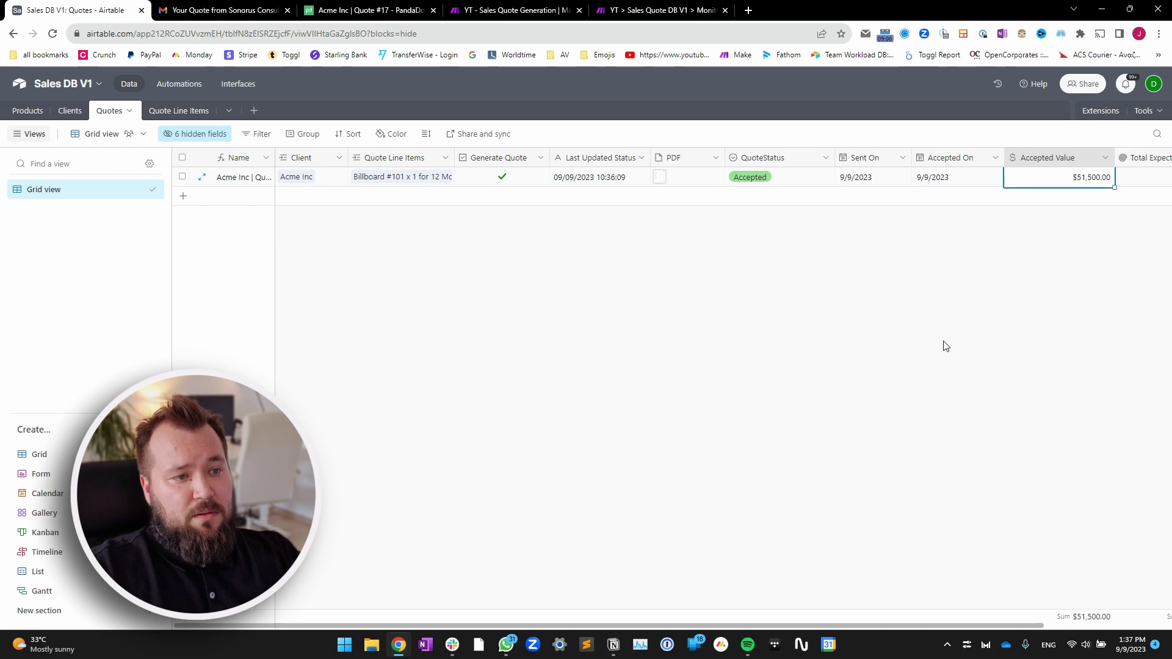
scroll(885, 324, right, 3)
click(547, 179)
click(517, 181)
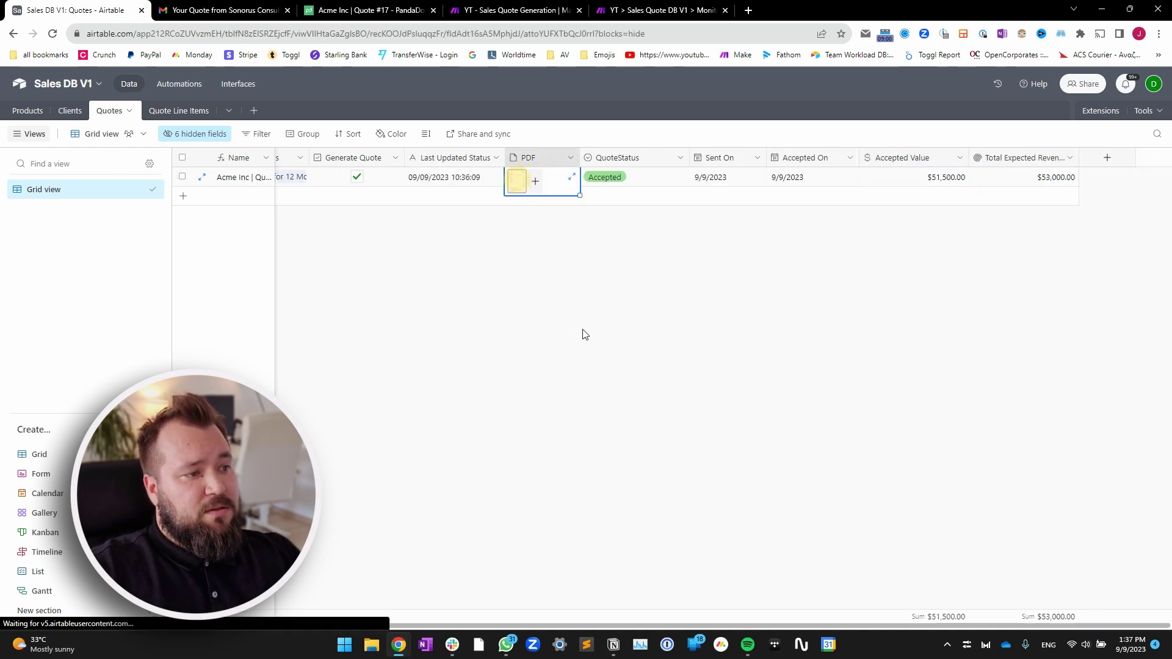
scroll(242, 287, down, 2)
scroll(242, 287, down, 10)
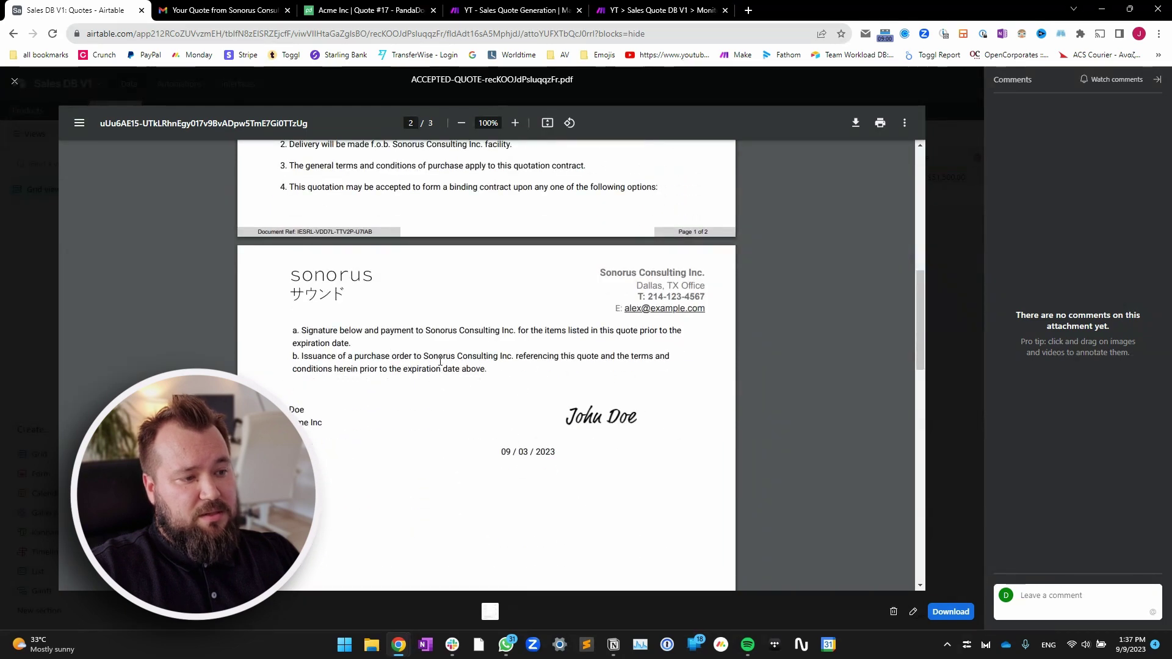
scroll(483, 359, up, 10)
click(963, 281)
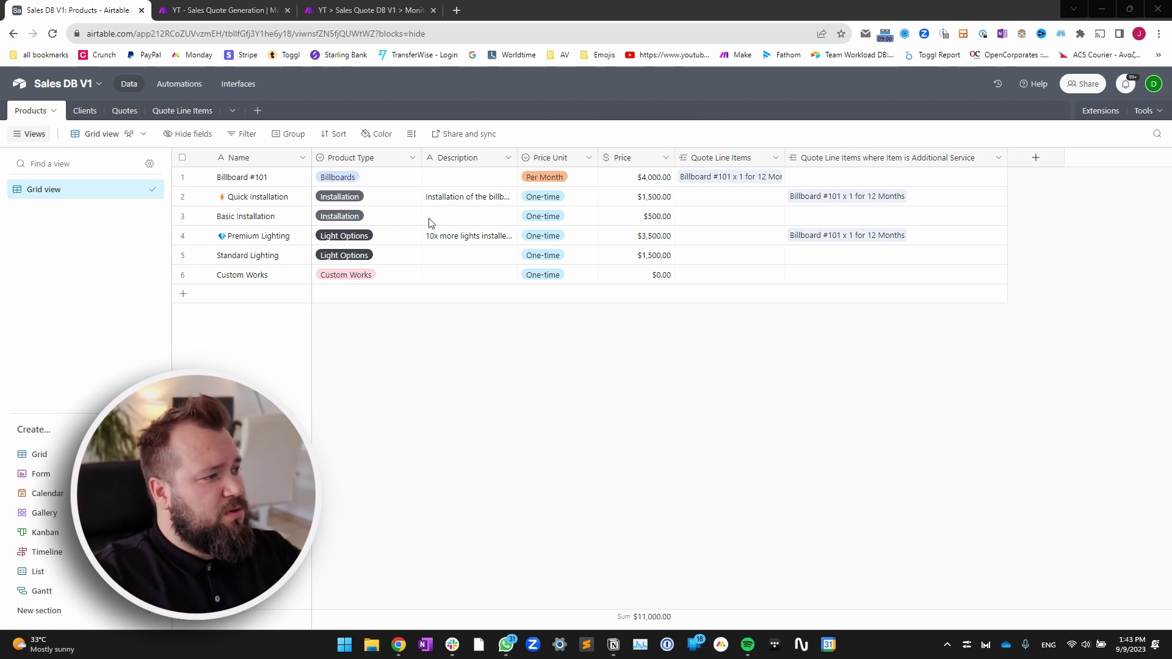
Examine the product names and the single-select options of the Product Type field in the Products table
drag(271, 177, 260, 275)
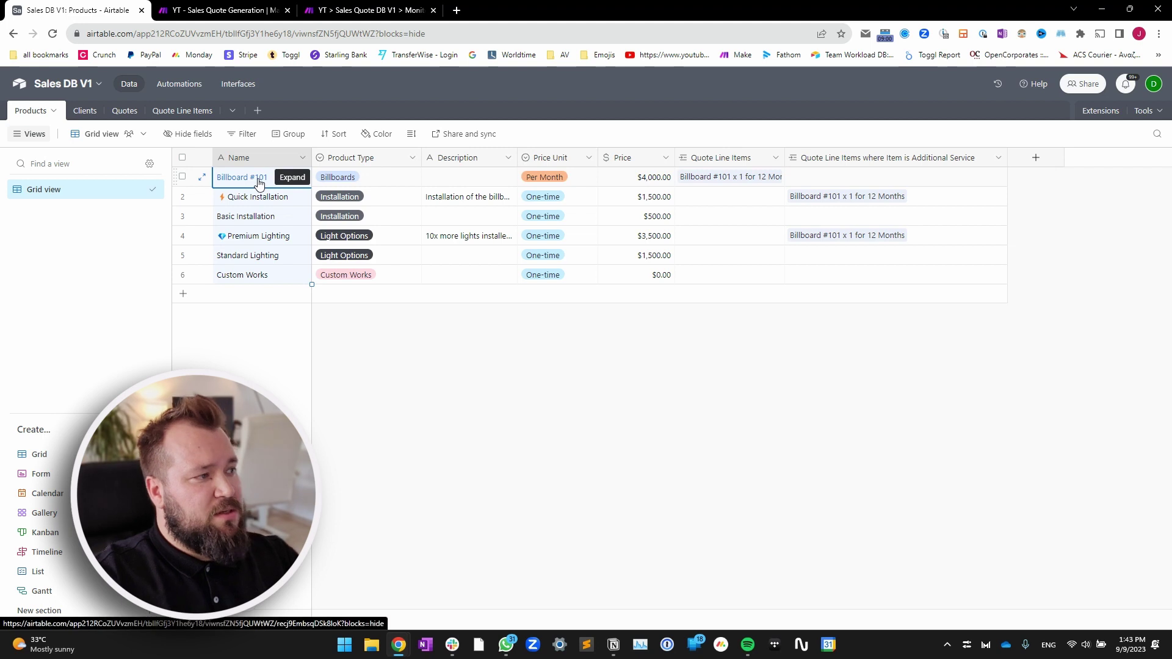
double_click(398, 160)
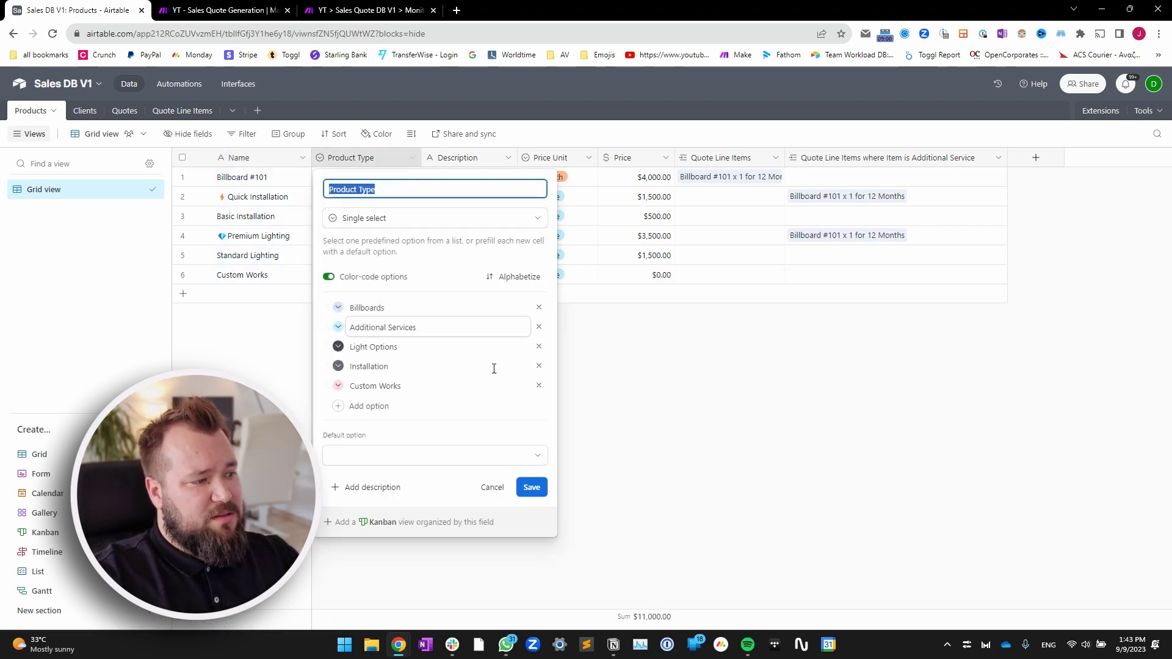
click(707, 393)
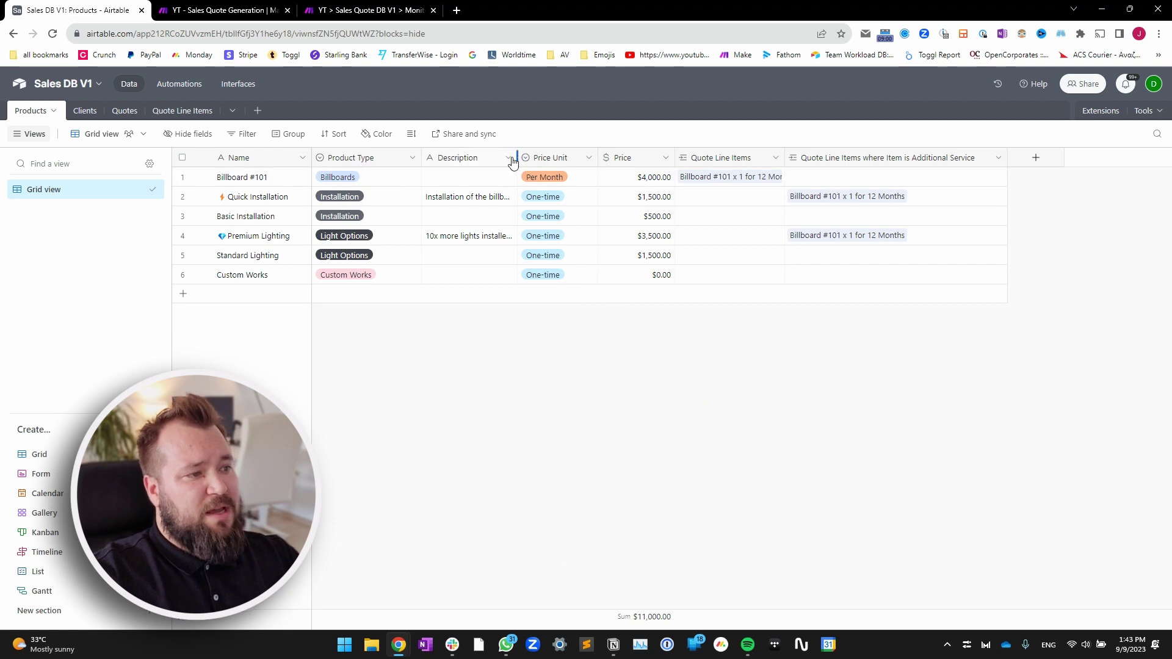
Widen the Description column of the Products table so more of each description shows
click(544, 177)
drag(518, 158, 563, 157)
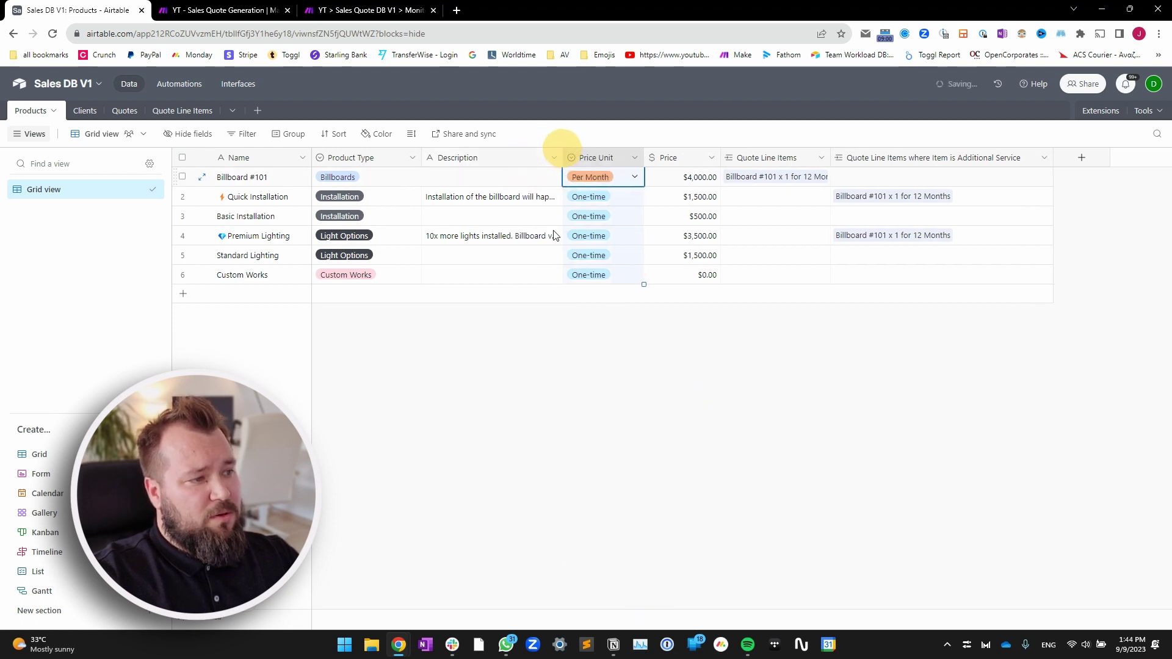
click(483, 208)
key(Escape)
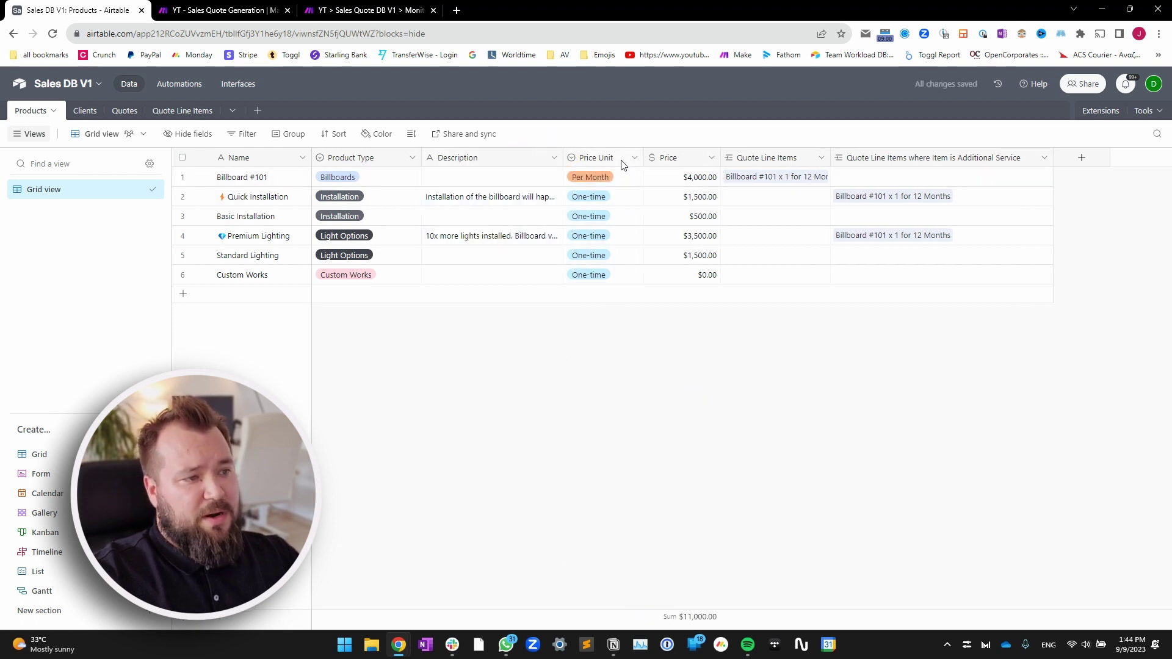
Examine the Price Unit, Price and additional-service line item link columns of the Products table
click(625, 178)
click(624, 198)
click(651, 436)
drag(687, 178, 685, 273)
click(715, 467)
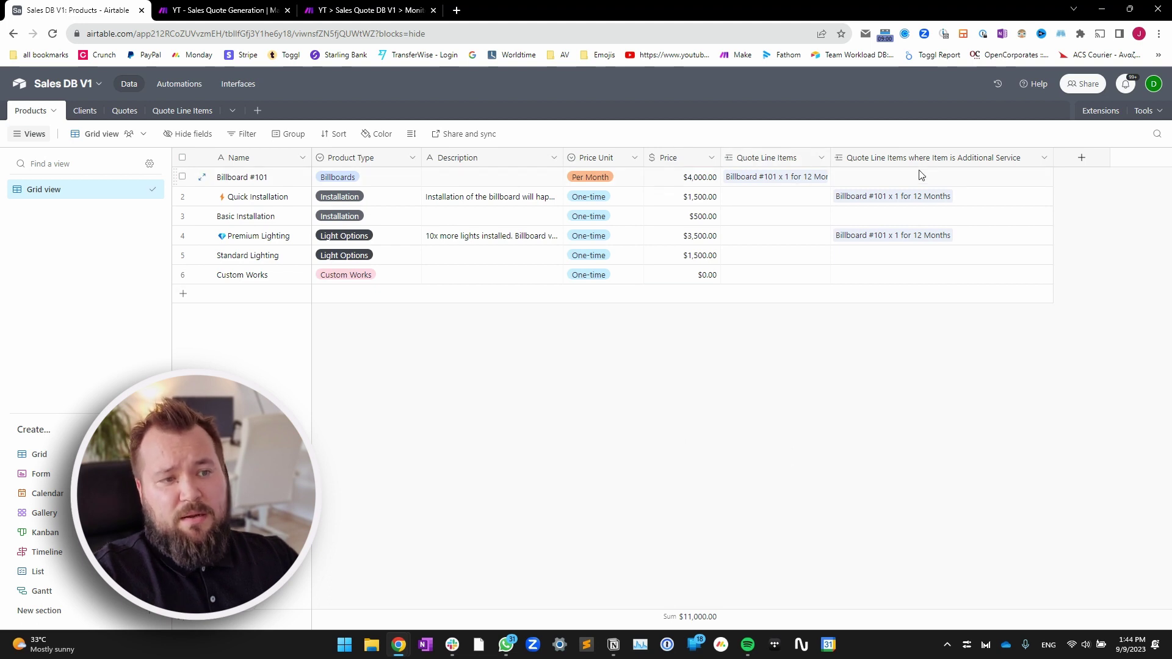
click(946, 176)
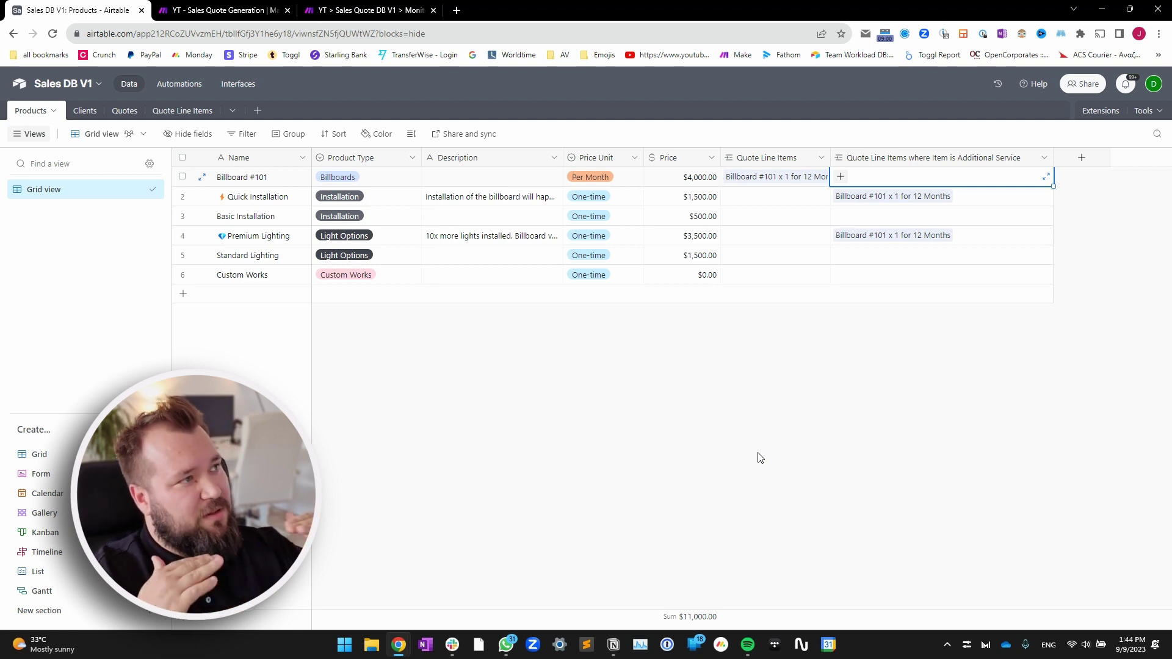
Open the Clients table and inspect the formula behind its Name field
click(85, 110)
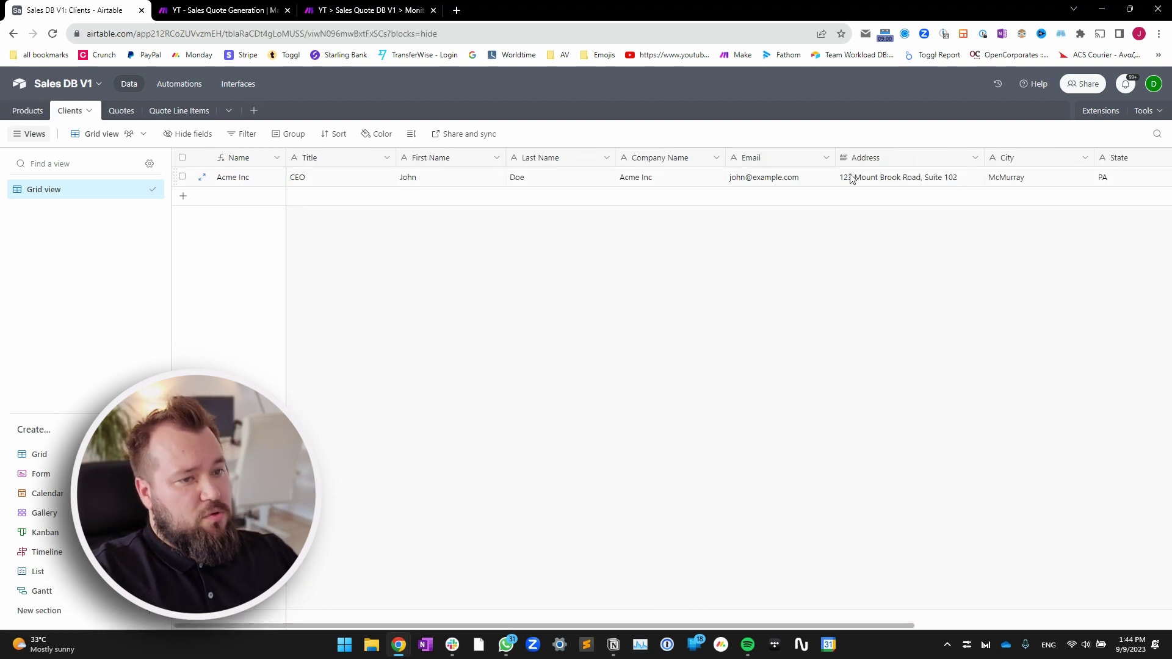
double_click(237, 159)
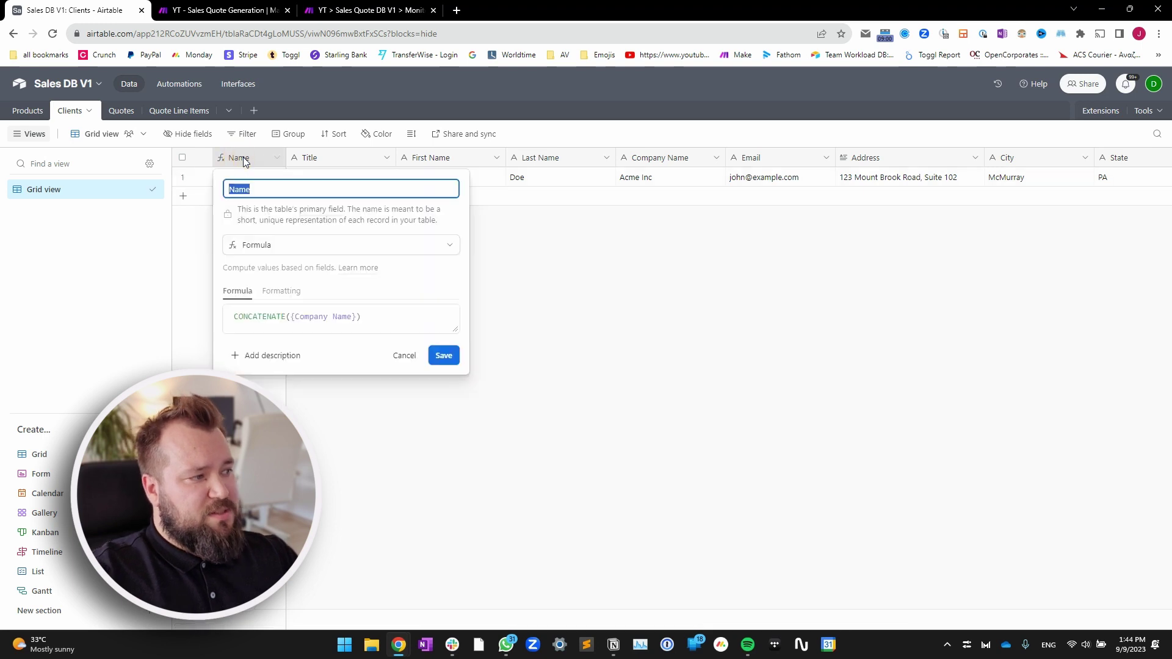
click(429, 320)
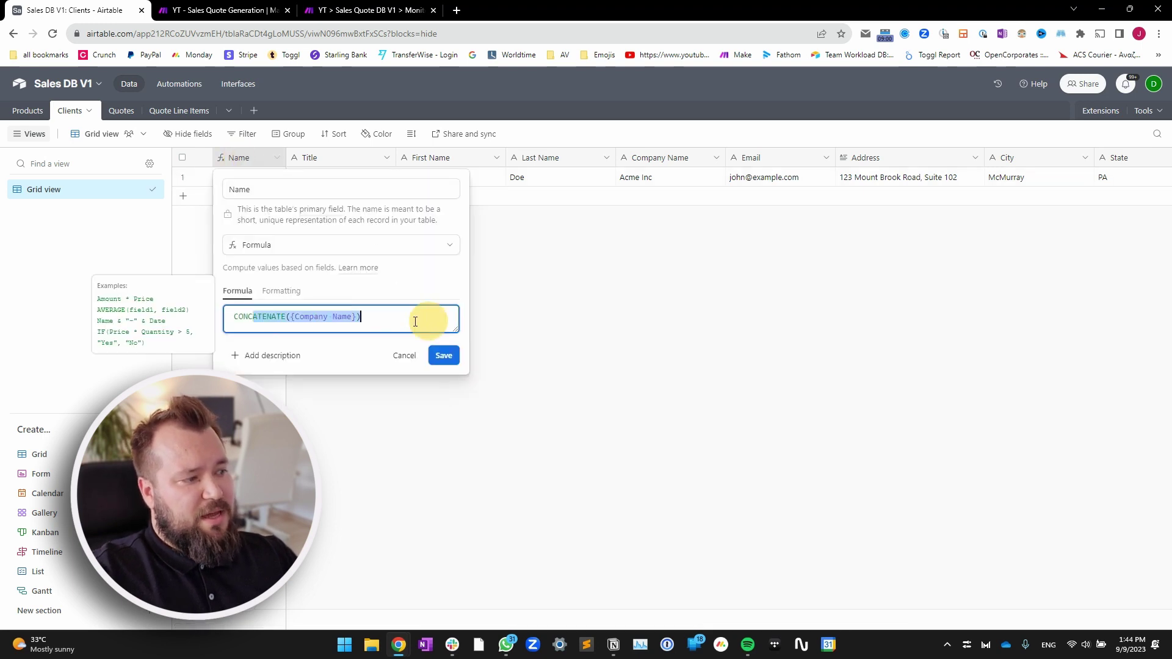
key(Return)
Go through the client record's title, first name, last name, company name, email and address fields
click(349, 183)
click(443, 178)
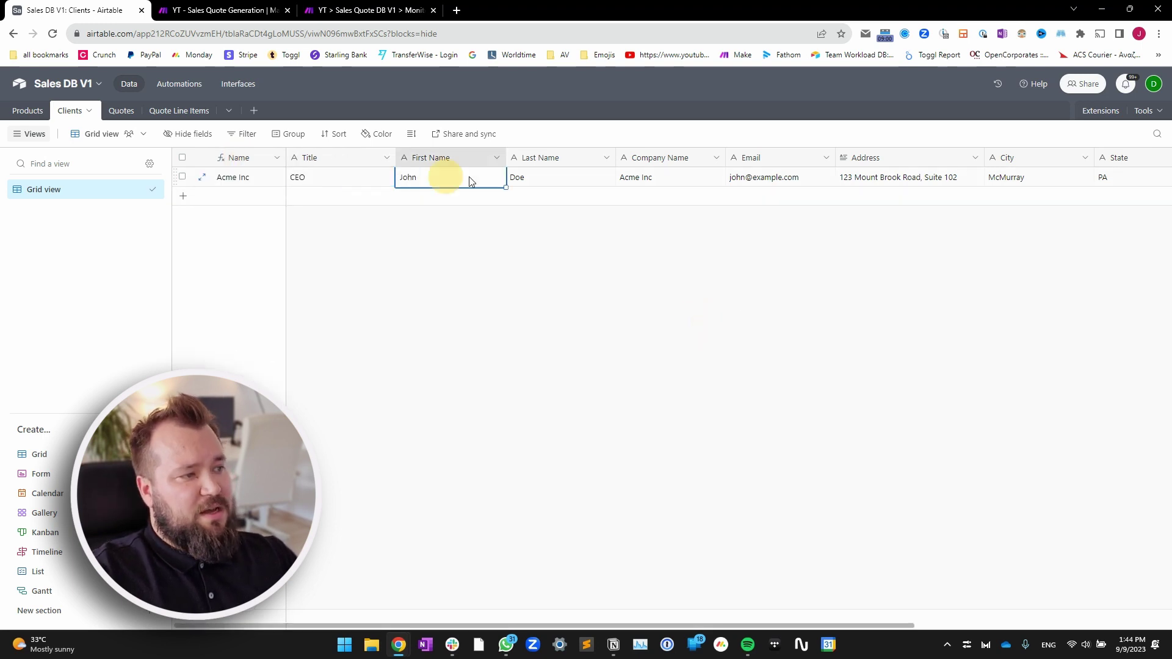
click(552, 180)
click(684, 182)
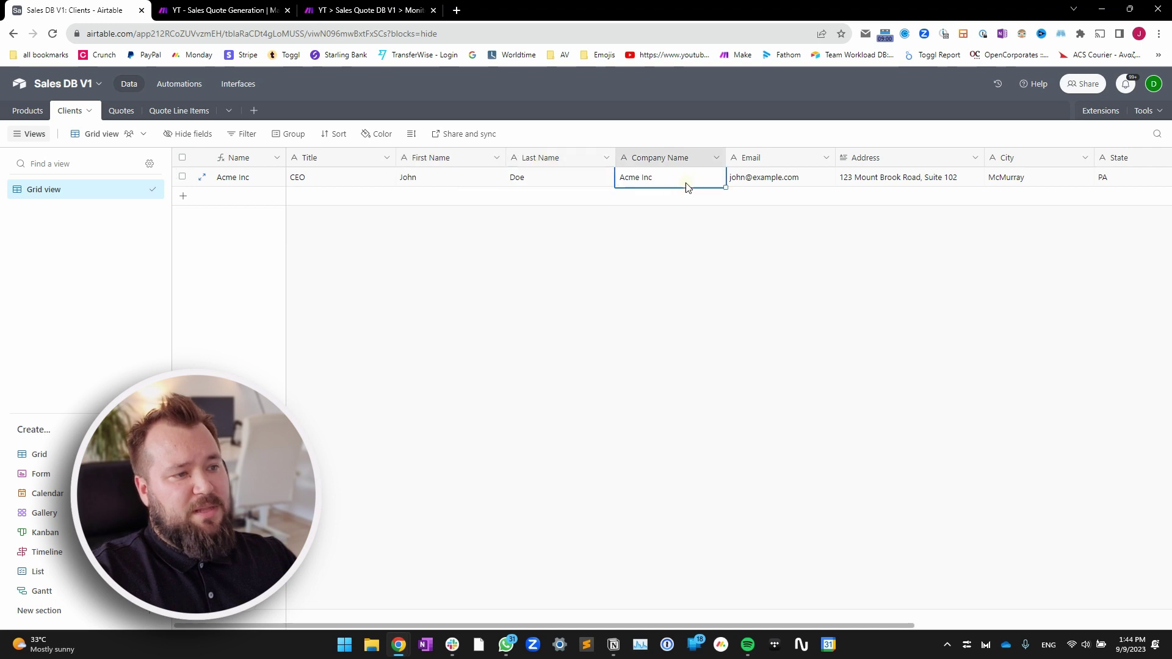
click(764, 177)
scroll(817, 182, right, 1)
click(821, 183)
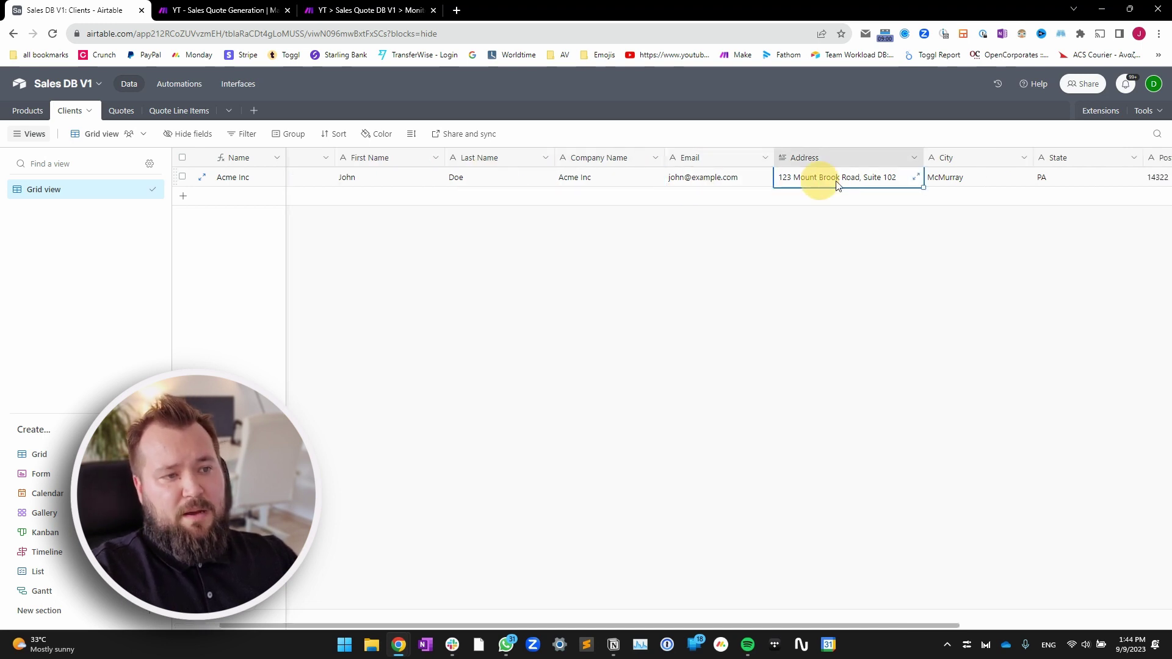
Examine the client record's city, state and post code fields and its linked quotes
scroll(860, 186, right, 3)
click(773, 183)
scroll(977, 232, right, 2)
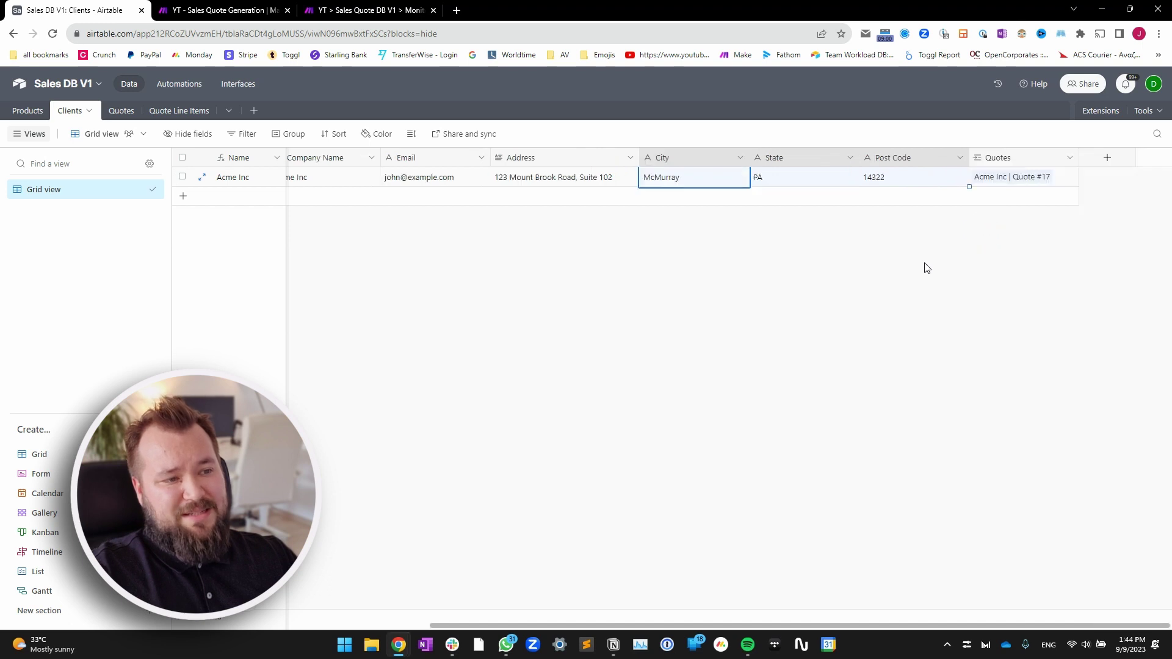
click(777, 178)
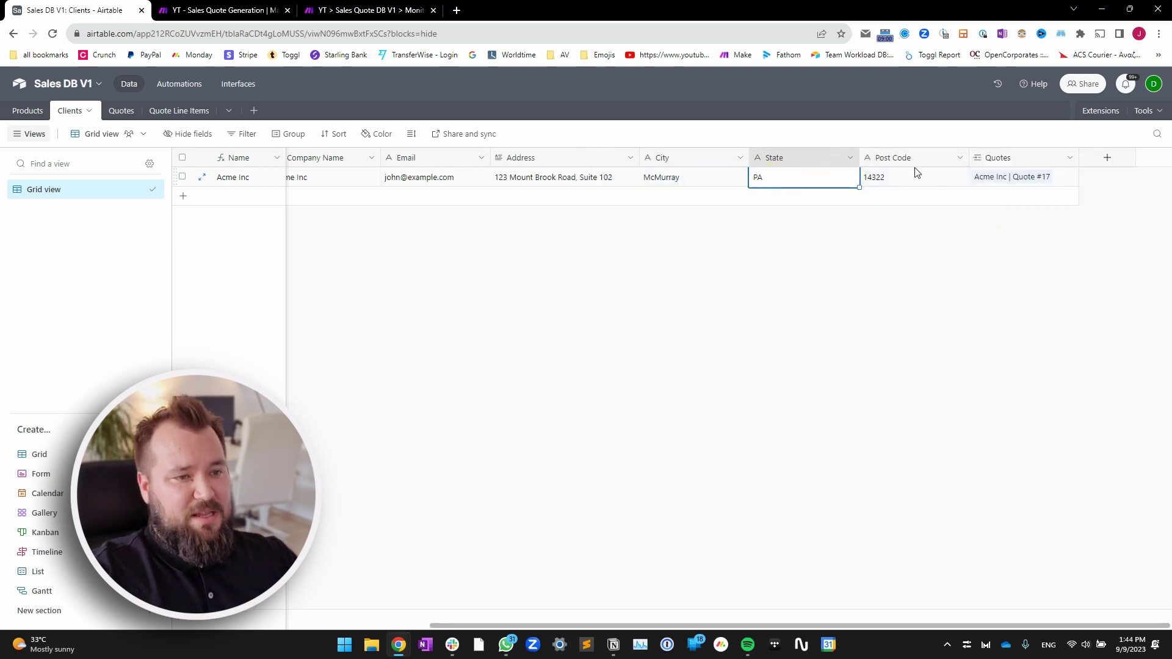
click(916, 174)
click(900, 278)
click(1062, 181)
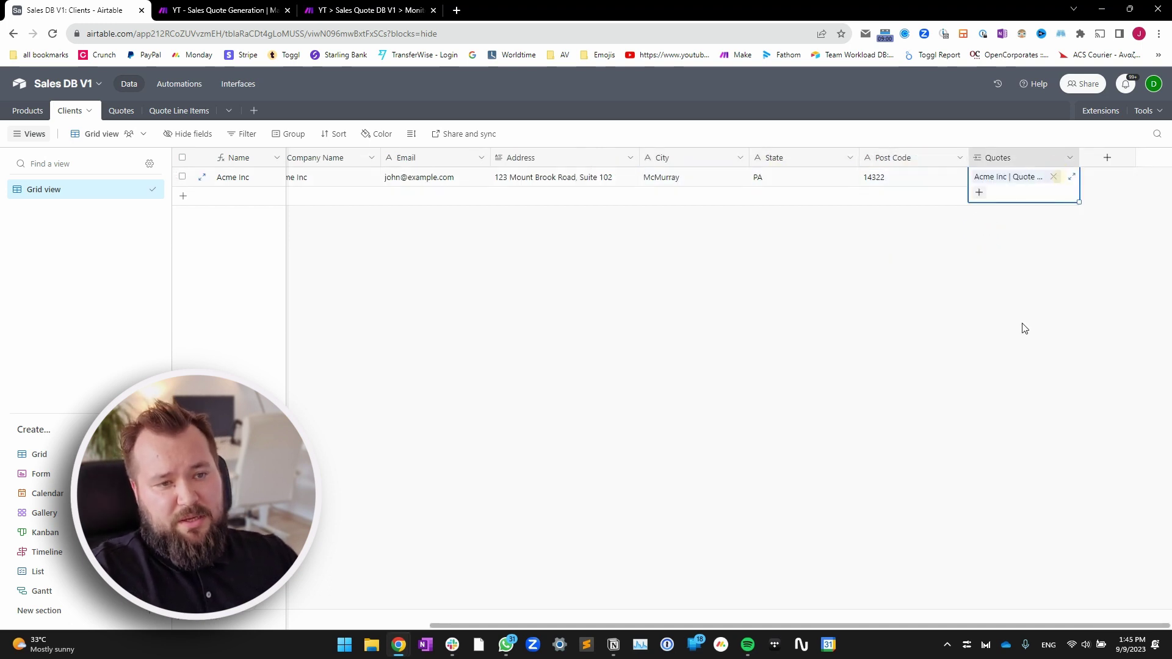
click(928, 366)
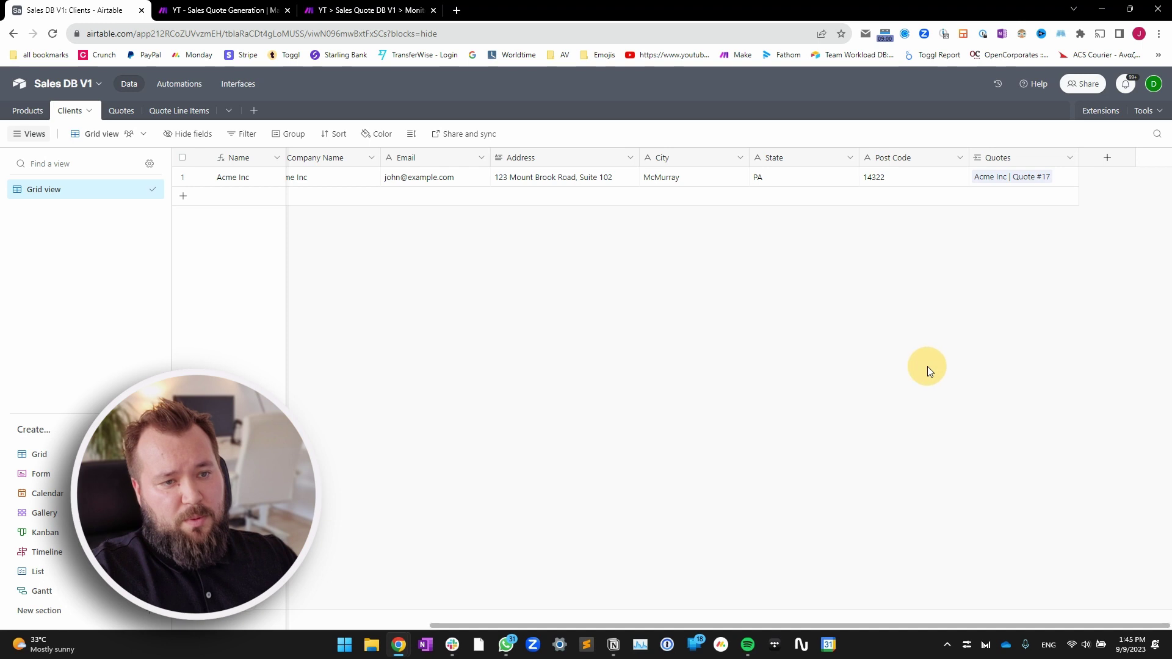
Switch to the Quotes table and examine how the Name field's formula combines the client and quote number
click(120, 111)
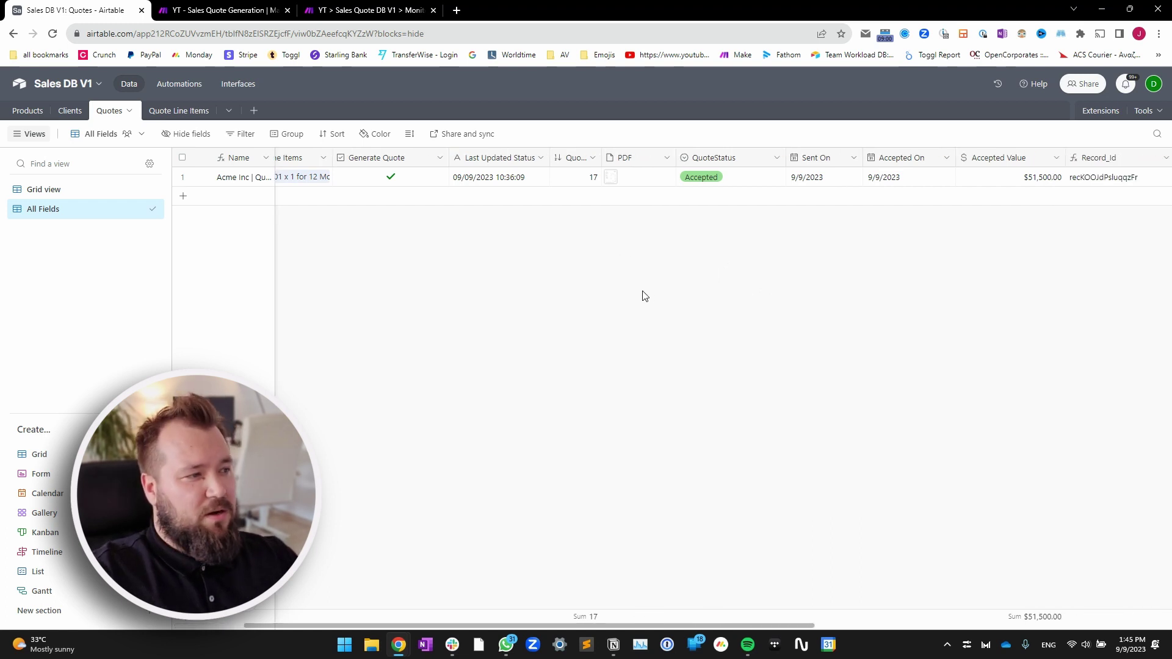
double_click(239, 158)
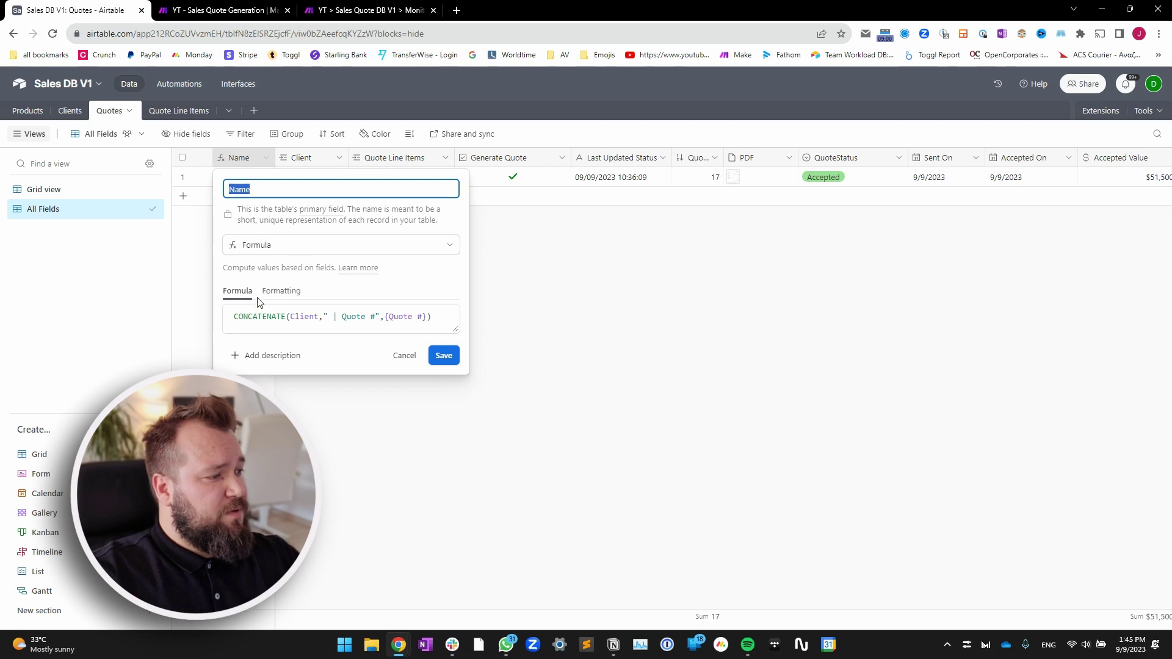
drag(288, 316, 375, 317)
click(332, 316)
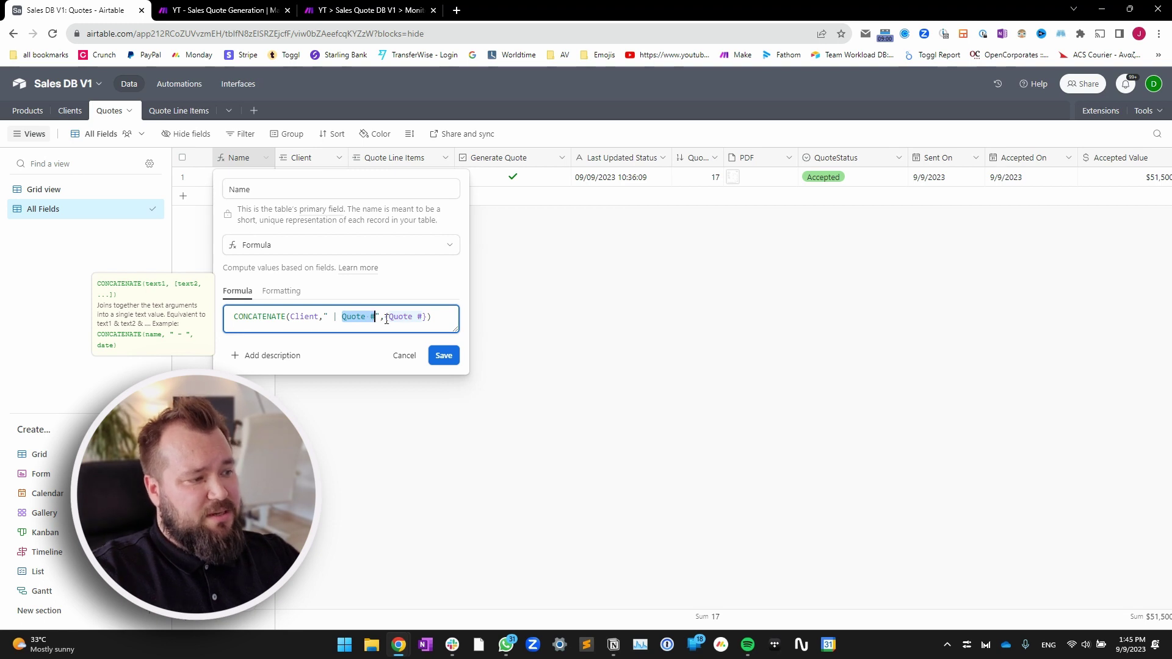
click(387, 318)
click(537, 304)
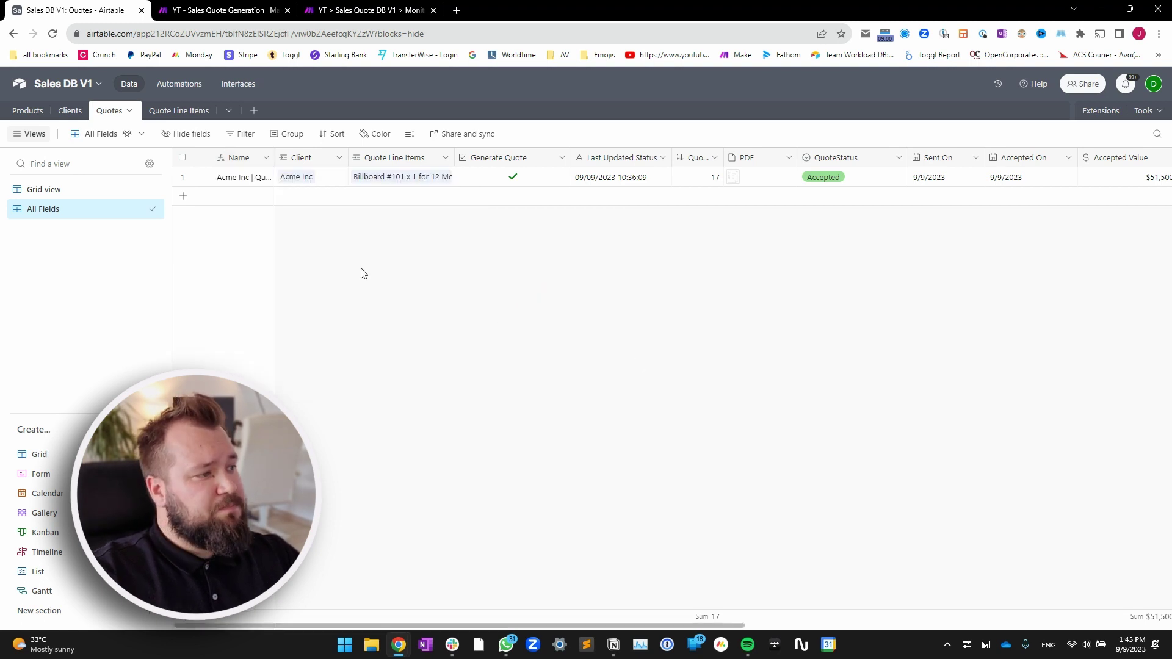
Inspect the linked-record settings of the Client and Quote Line Items fields in the Quotes table
double_click(320, 156)
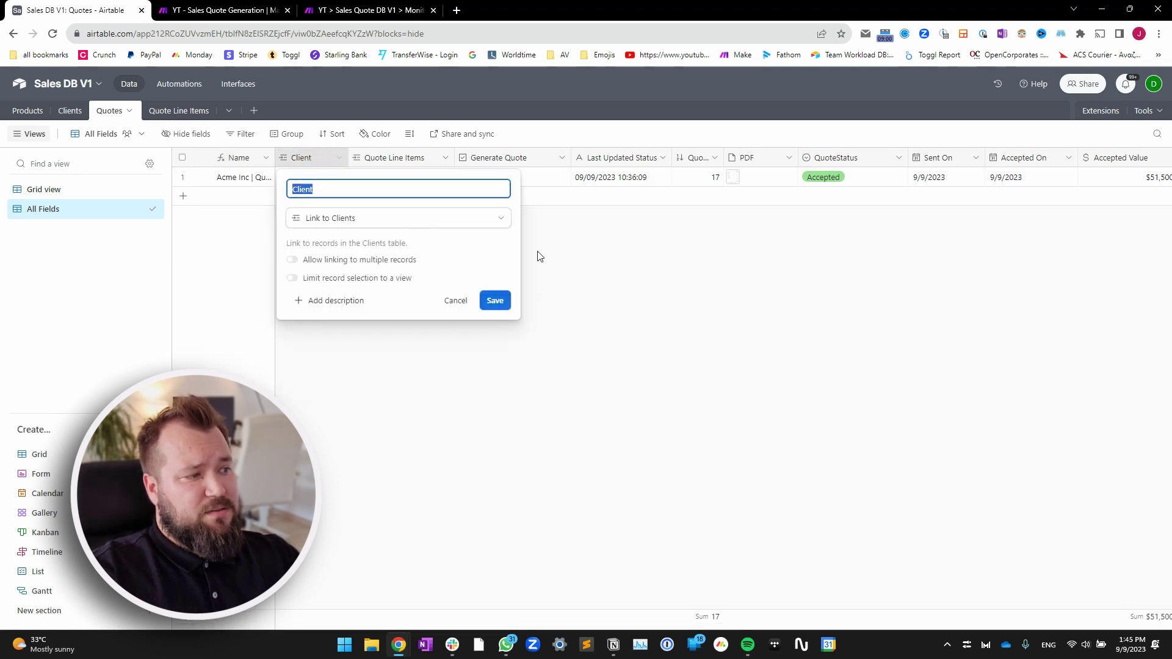
click(636, 288)
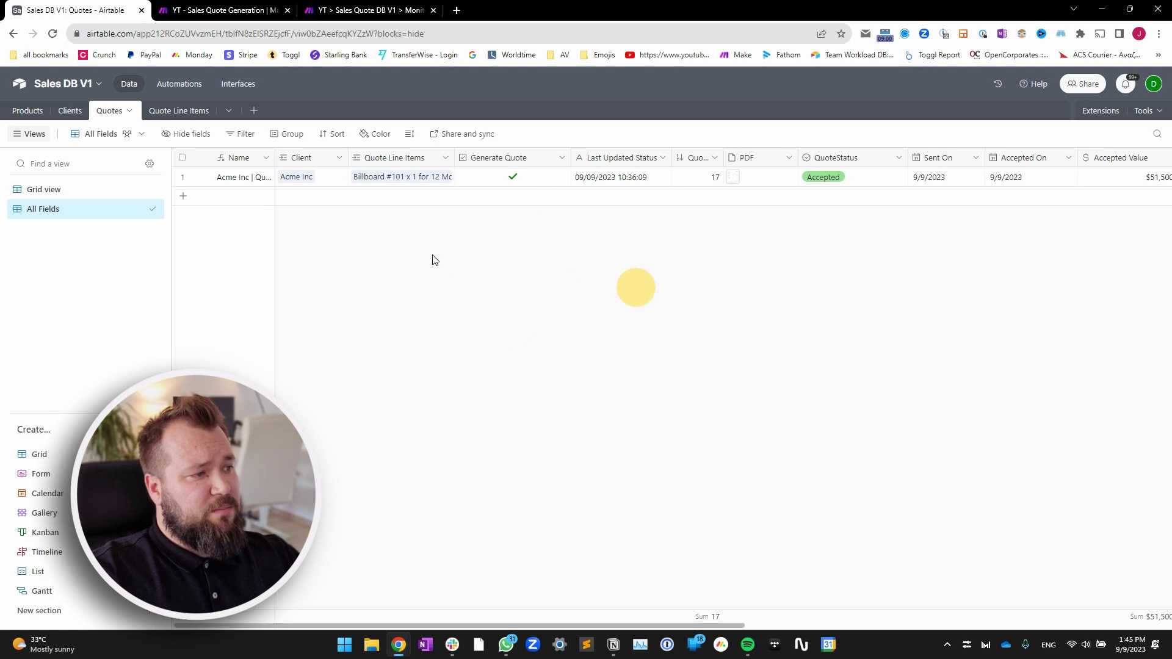
double_click(389, 159)
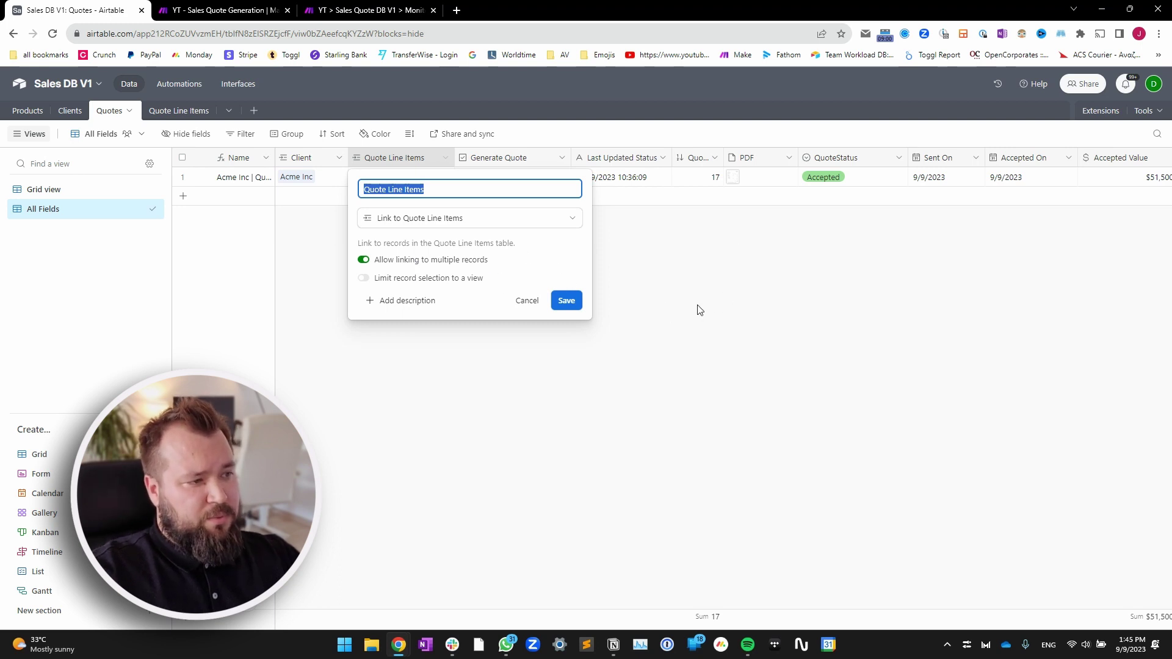
click(714, 269)
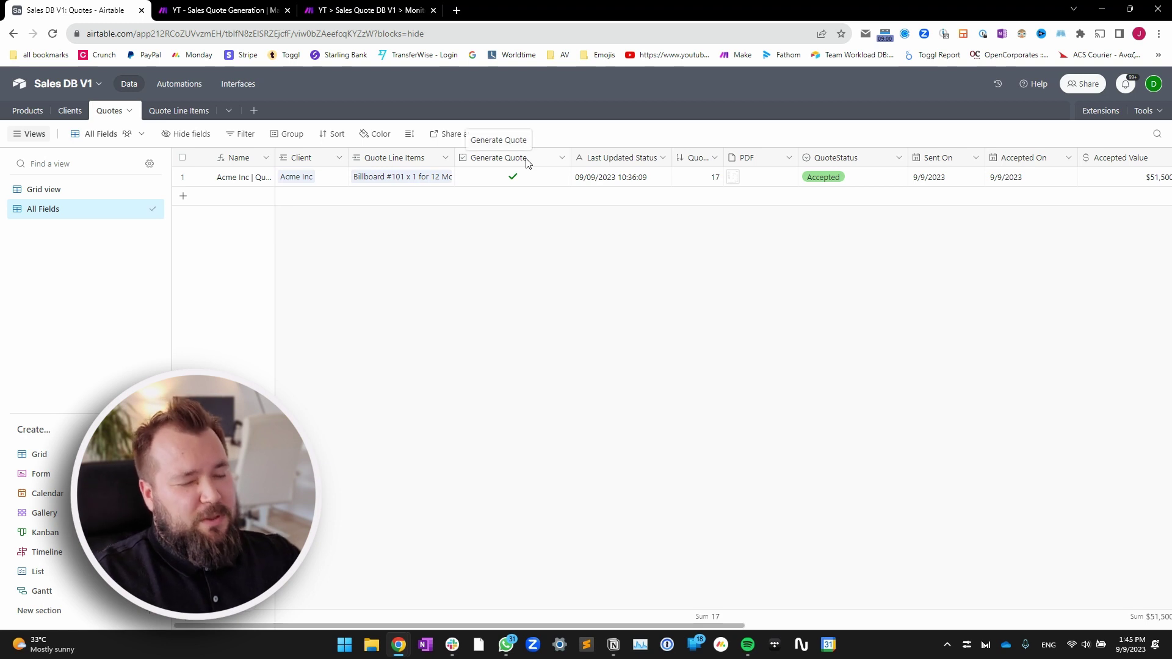
Widen the Quote # column in the Quotes table and inspect its field type settings
click(599, 182)
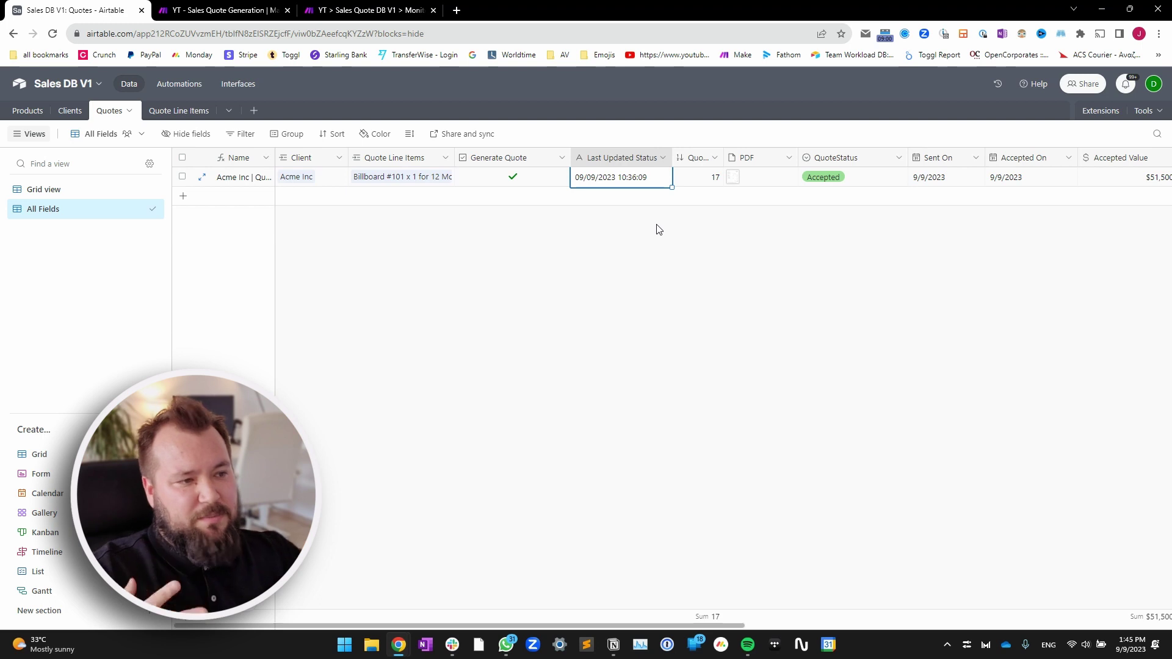
scroll(629, 184, right, 3)
drag(604, 157, 671, 163)
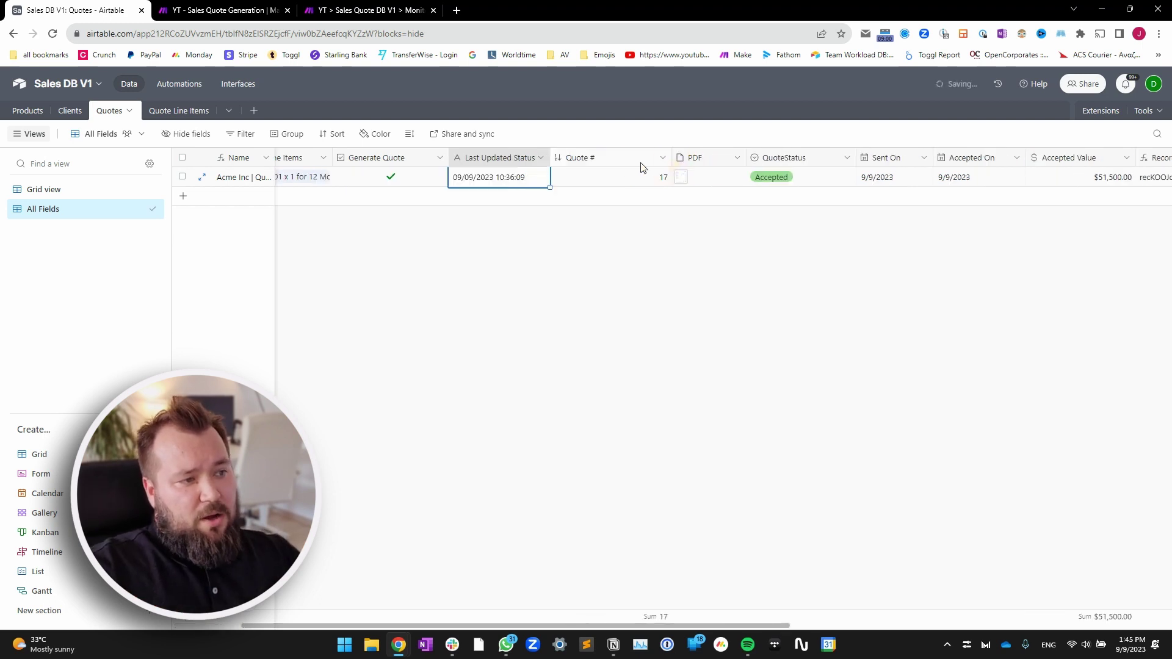
double_click(628, 157)
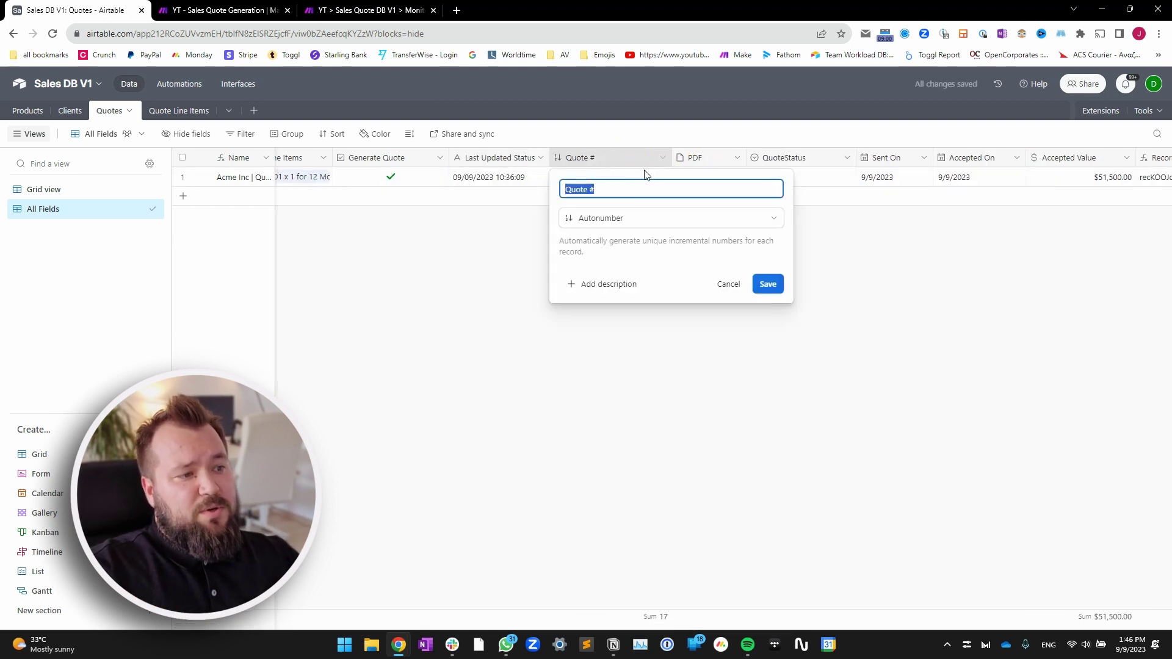
click(613, 189)
drag(614, 189, 562, 190)
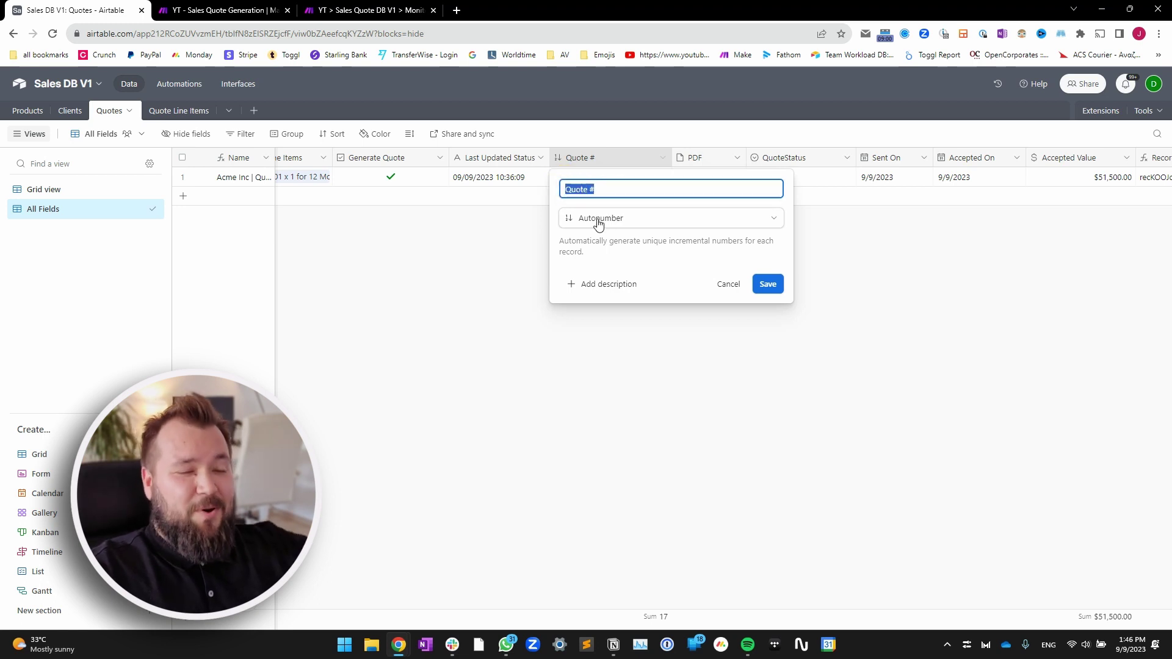
key(Escape)
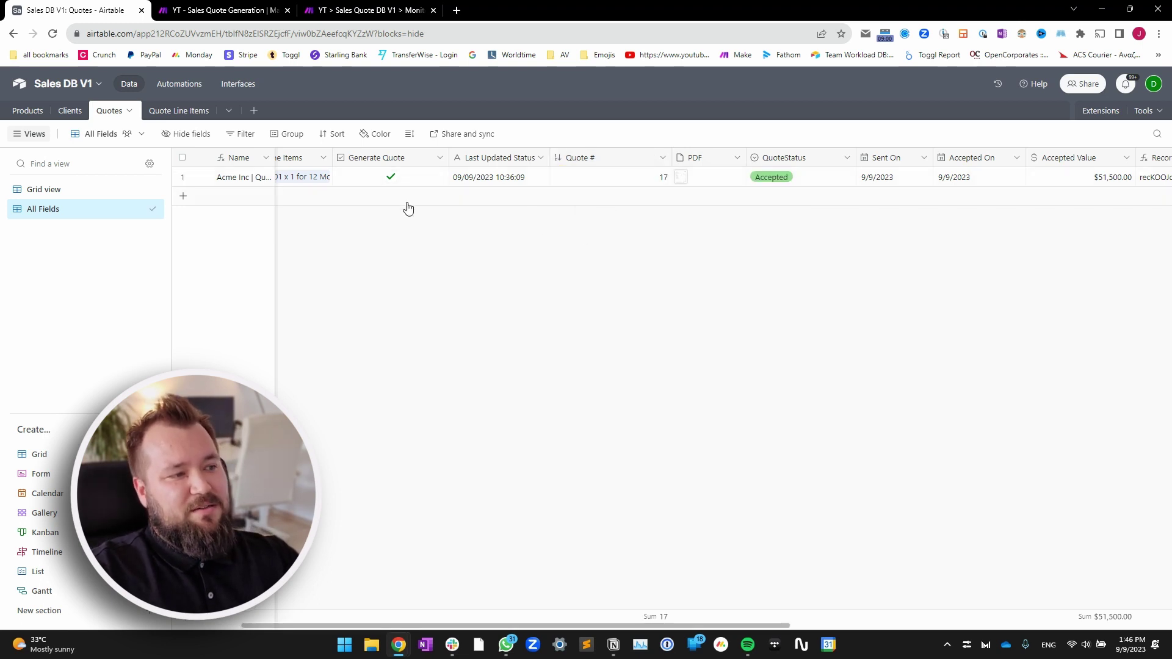
Add two empty records to the Quotes table below the existing quote
click(247, 200)
click(618, 218)
click(617, 216)
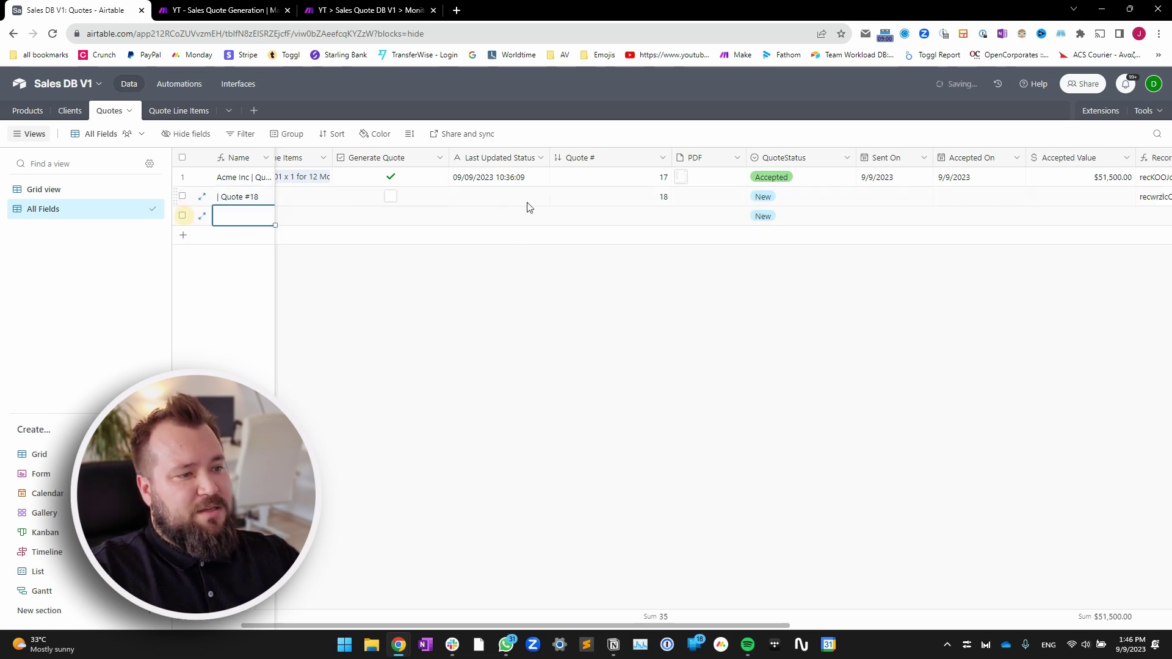
Delete the first empty quote record and add another empty record to the Quotes table
right_click(650, 198)
click(635, 371)
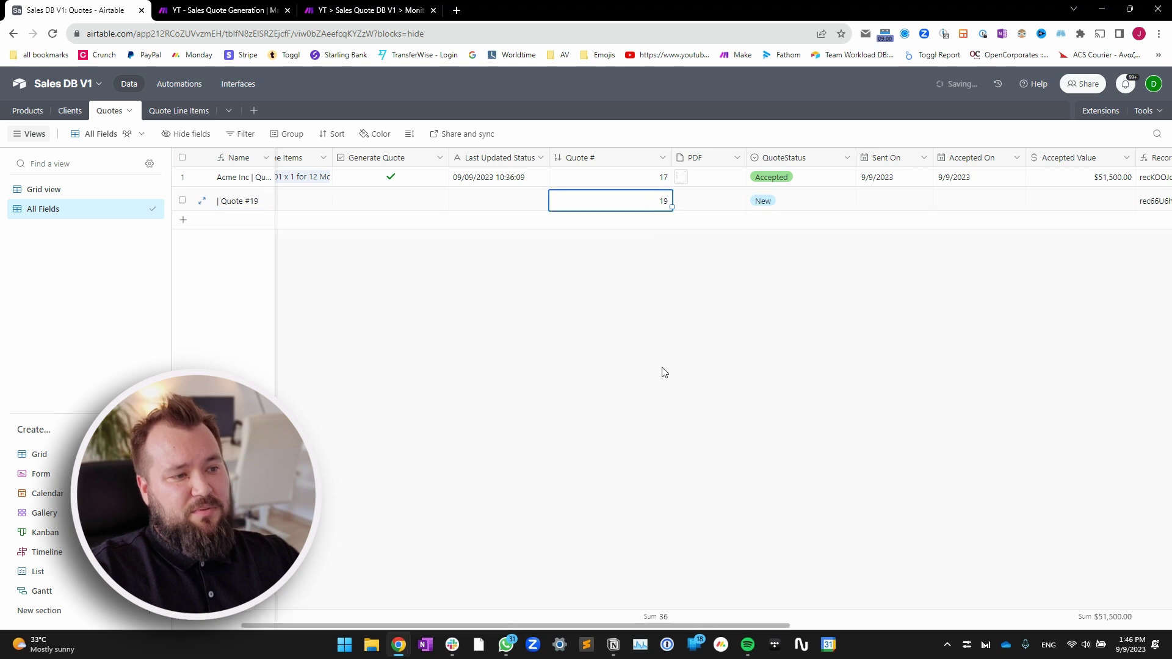
click(224, 216)
Delete both empty quote records together, leaving only the Acme Inc quote in the Quotes table
click(182, 215)
click(182, 196)
right_click(333, 197)
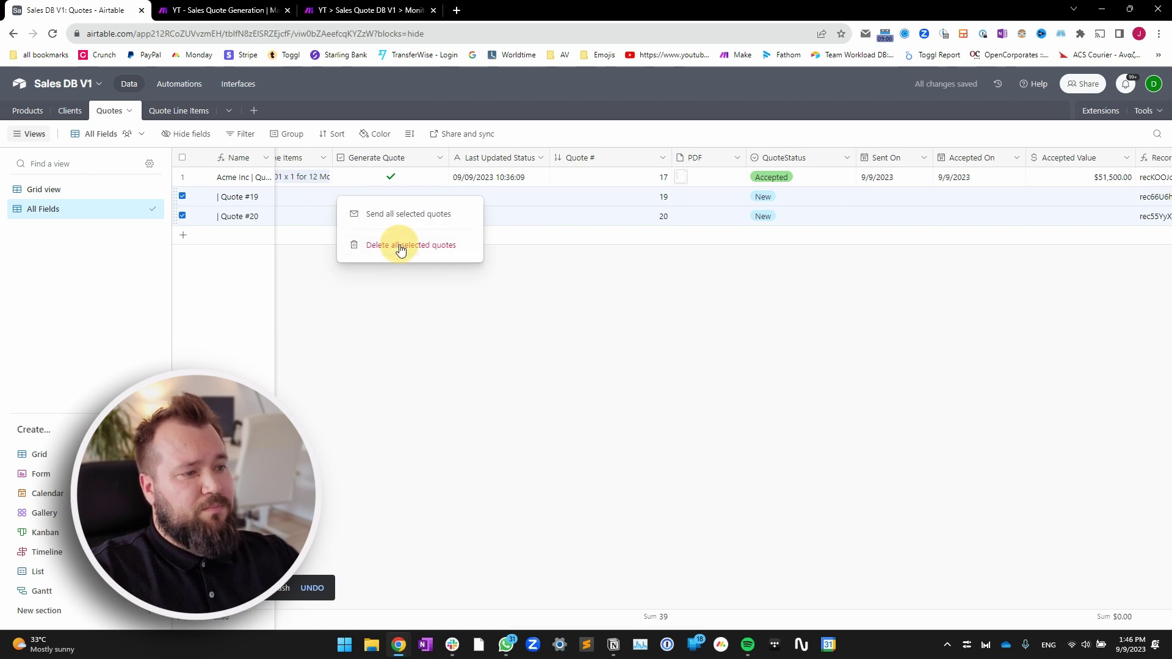
click(397, 244)
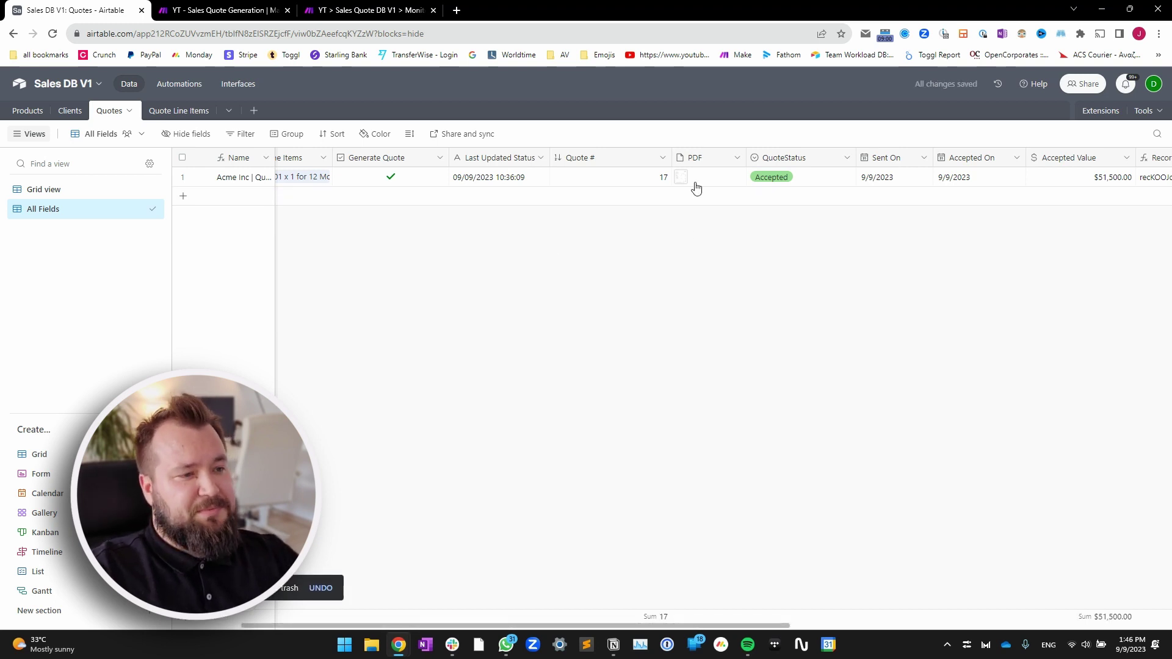
Inspect the field type settings of the PDF field and the select options of the QuoteStatus field
double_click(715, 156)
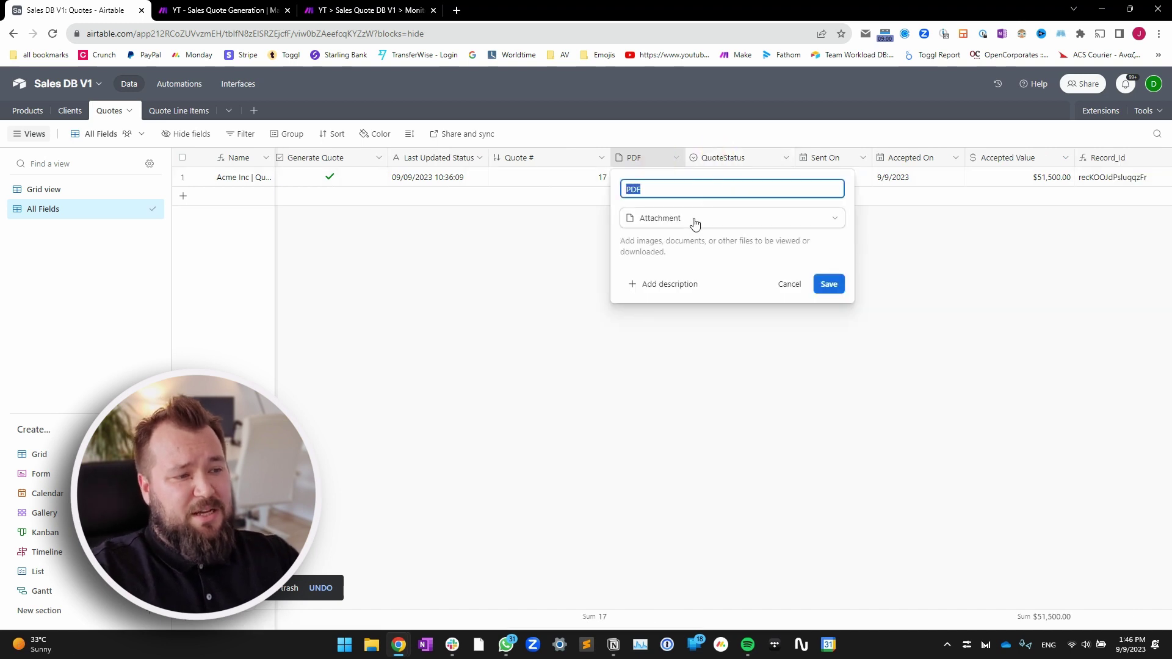
click(535, 283)
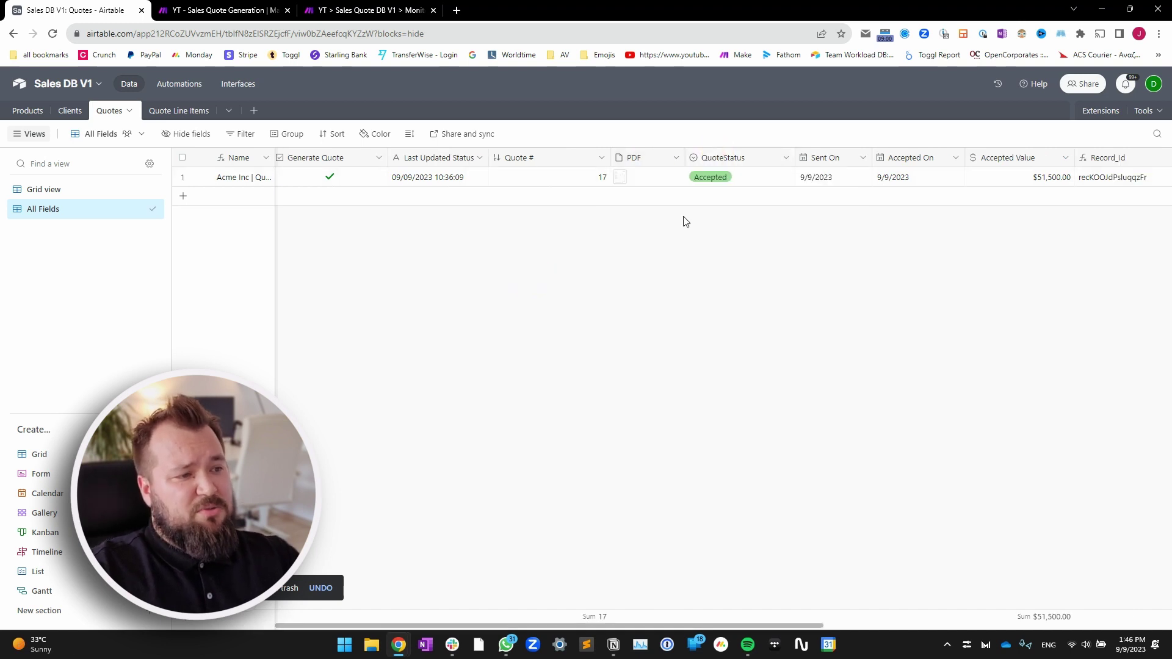
click(659, 183)
scroll(566, 232, right, 3)
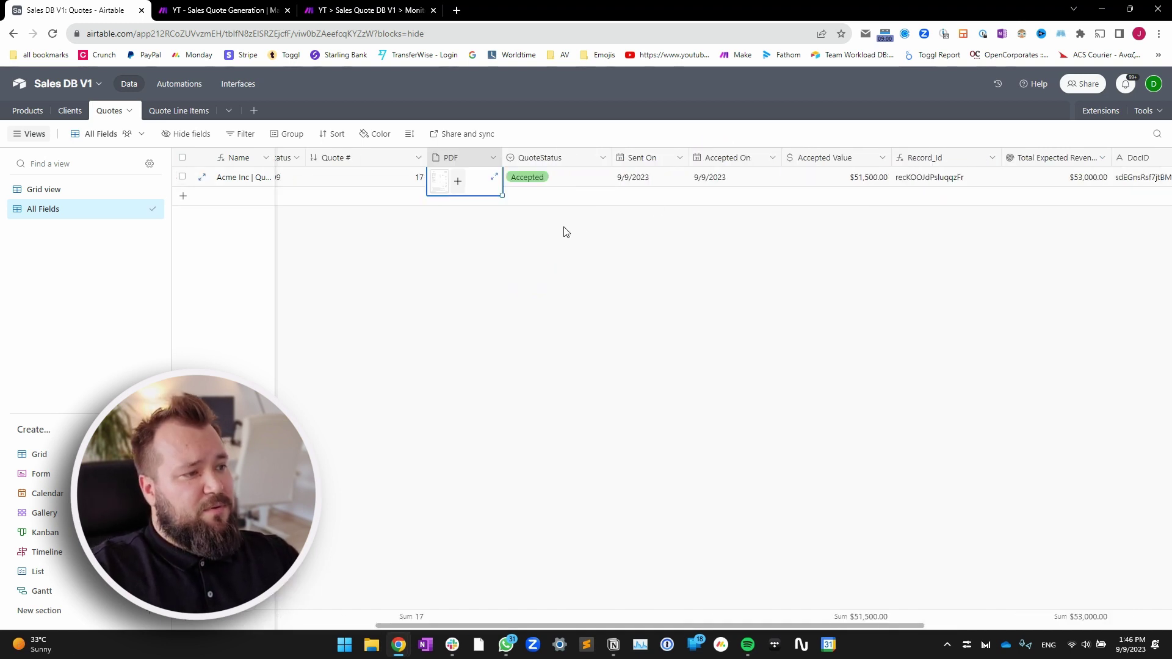
double_click(558, 156)
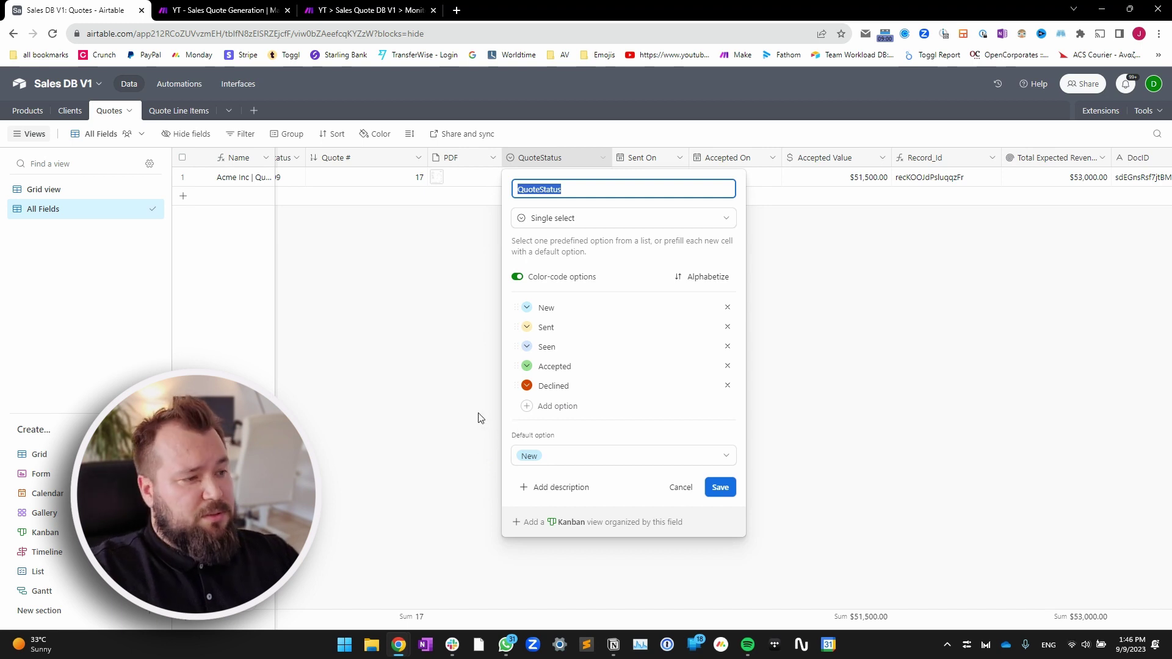
click(464, 404)
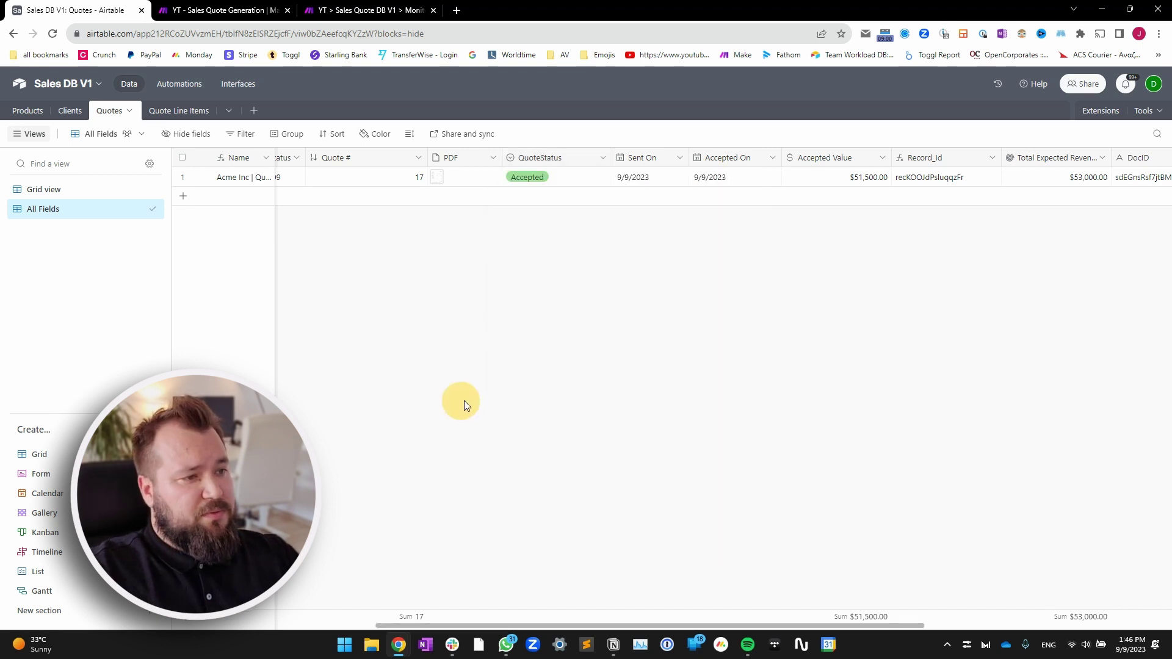
Inspect the date settings of the Sent On and Accepted On fields in the Quotes table
click(654, 177)
double_click(660, 158)
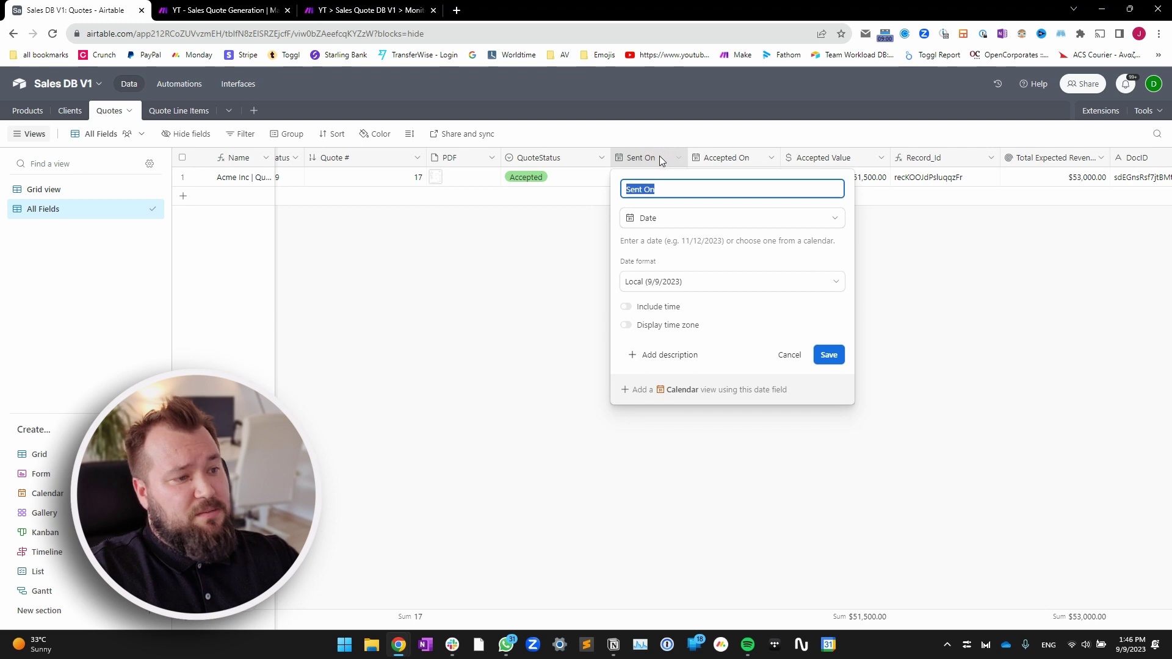
click(508, 311)
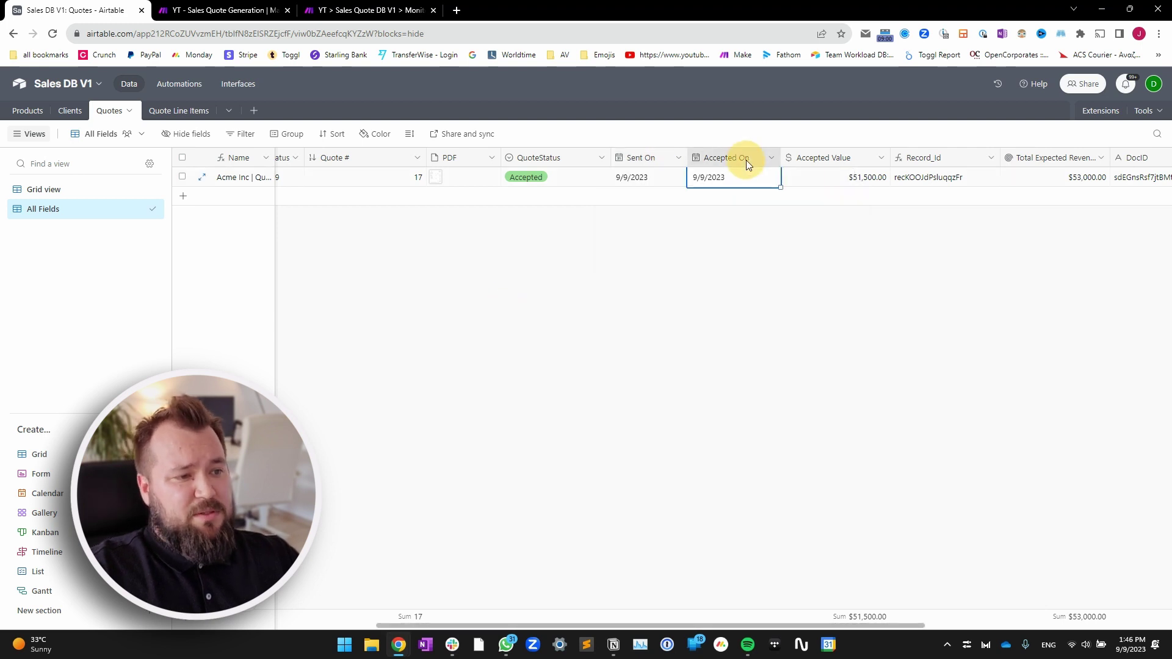
double_click(746, 160)
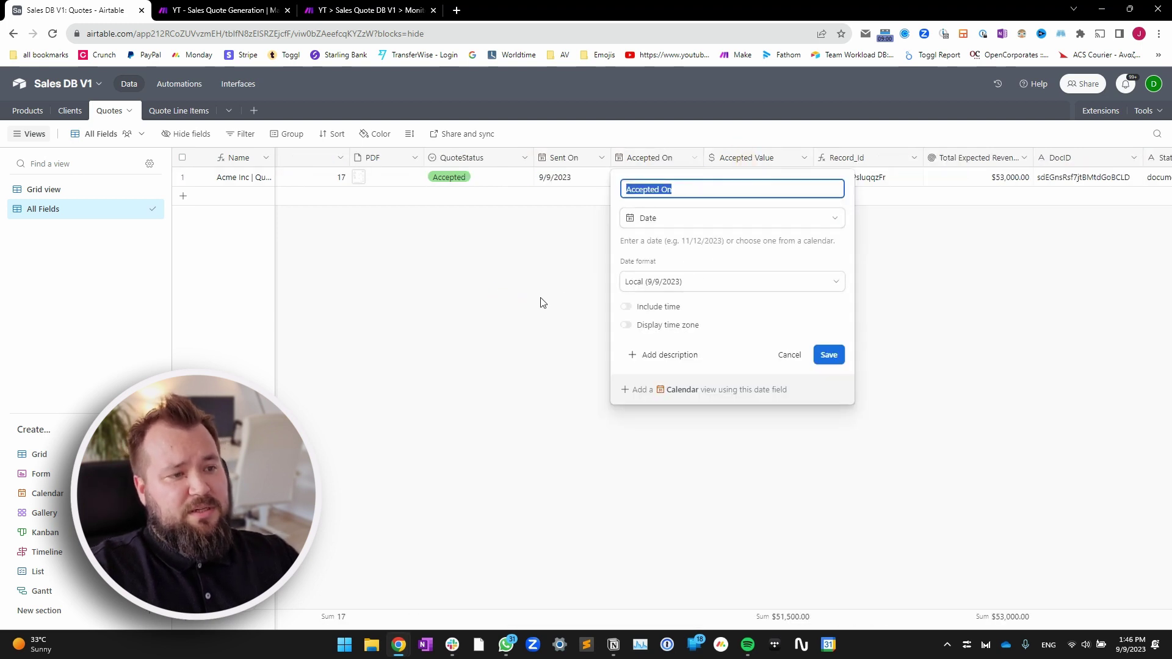
click(563, 299)
Inspect the currency formatting settings of the Accepted Value field in the Quotes table
scroll(623, 296, right, 3)
double_click(592, 158)
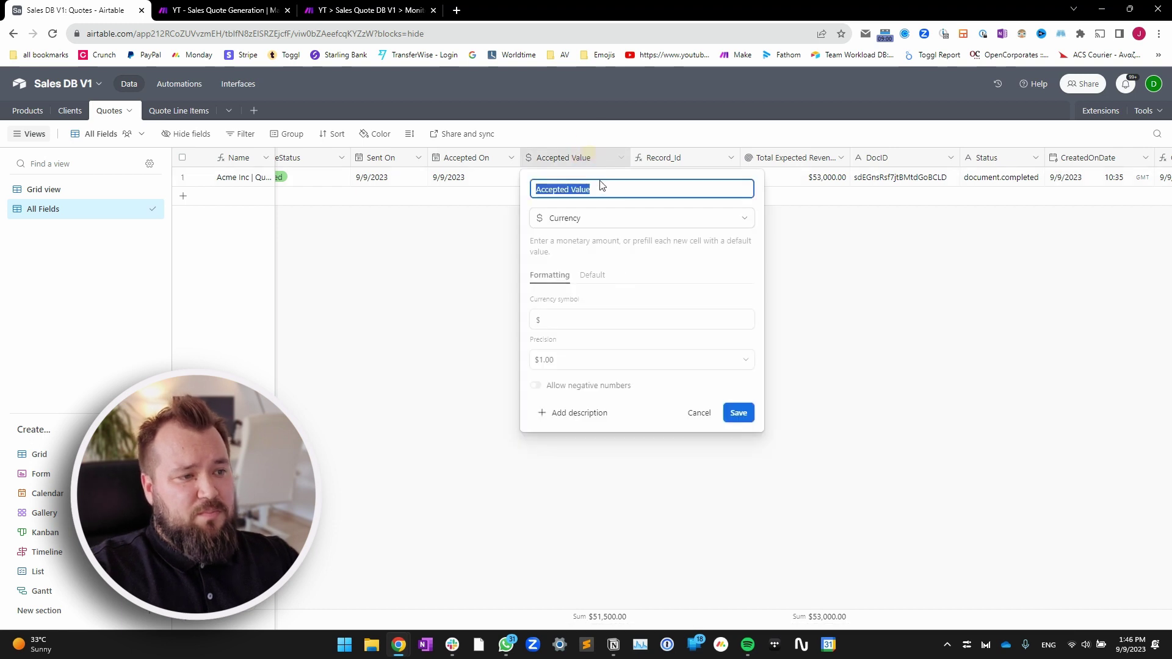
click(470, 359)
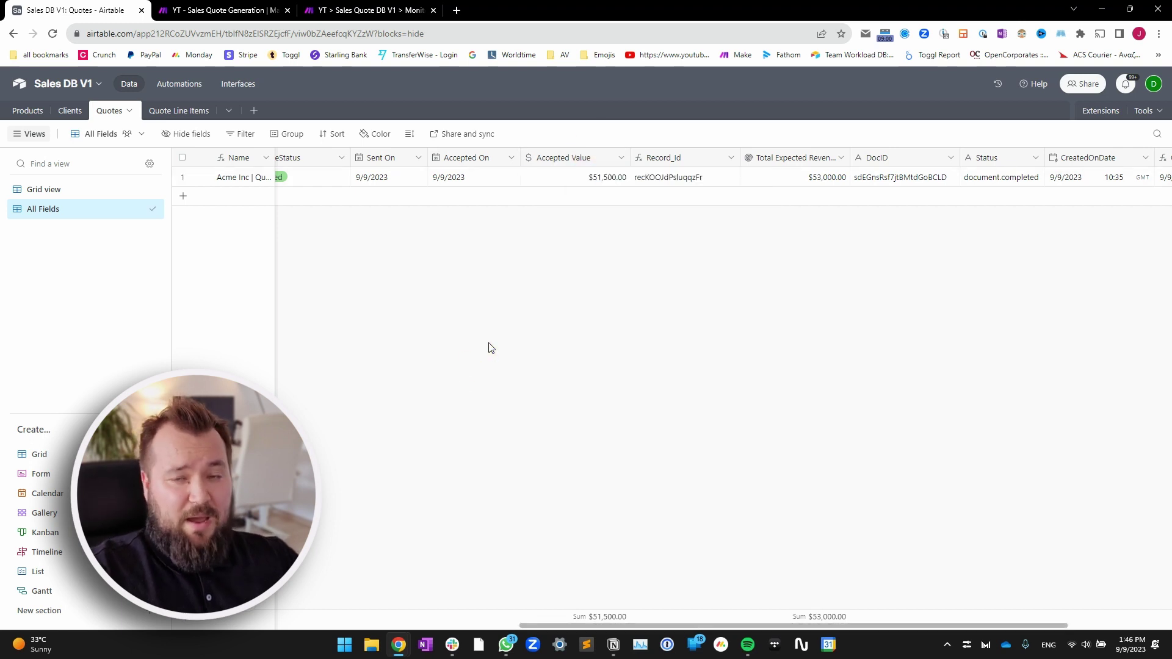
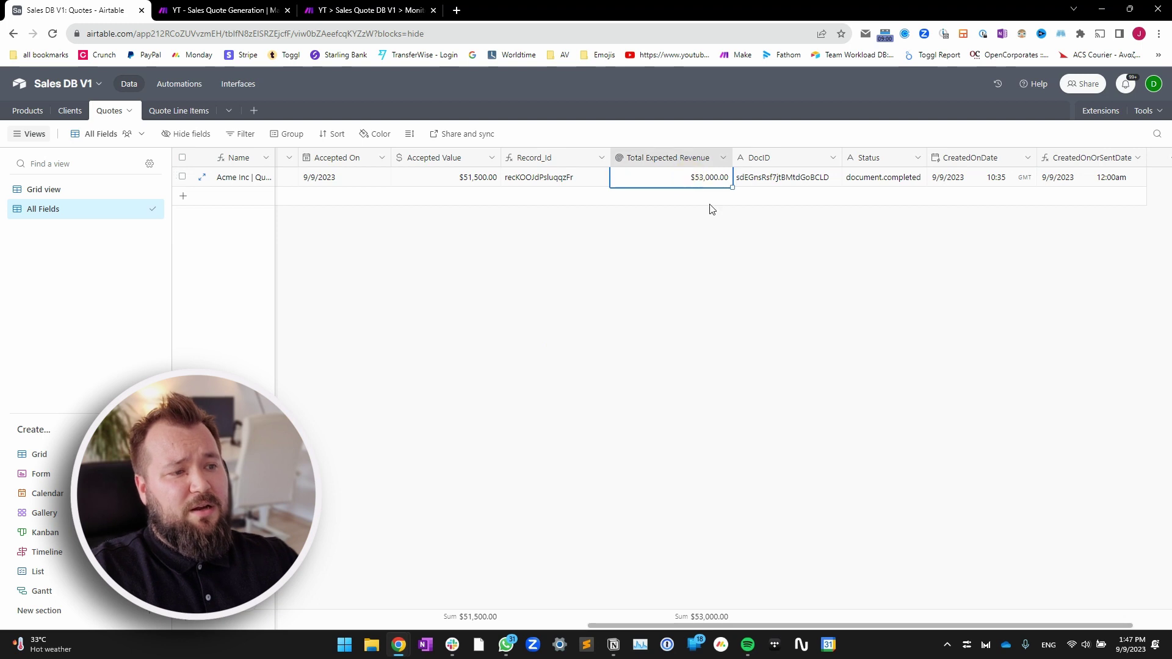
Examine the quote's DocID and Status values and slightly widen the Status column
scroll(730, 238, right, 2)
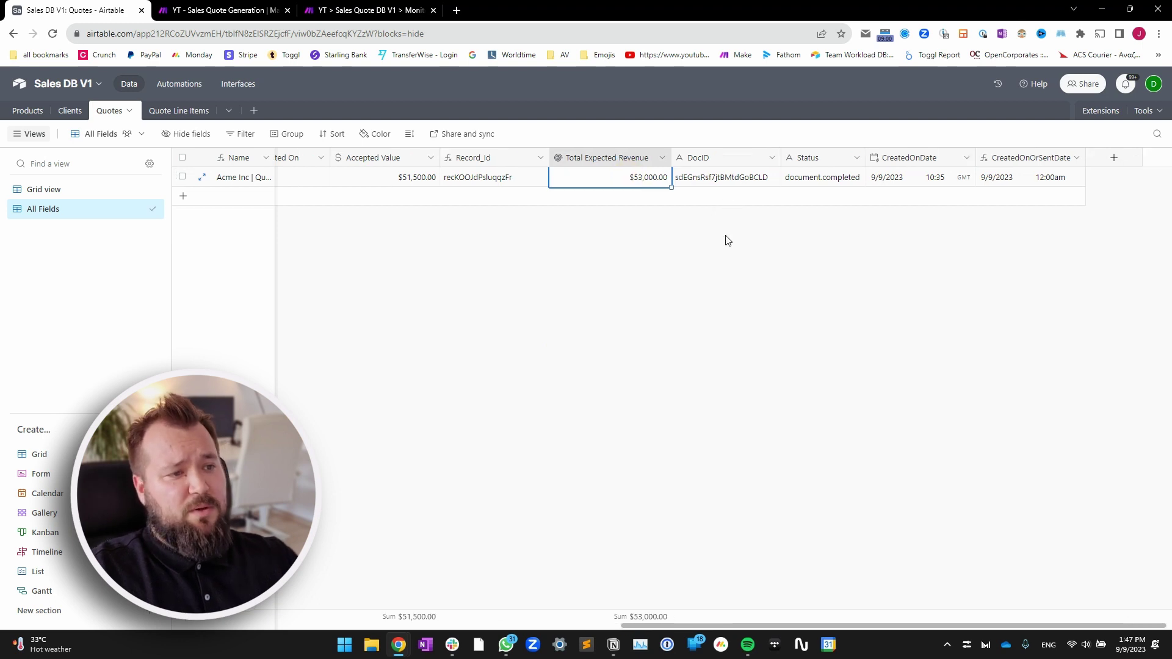
click(726, 184)
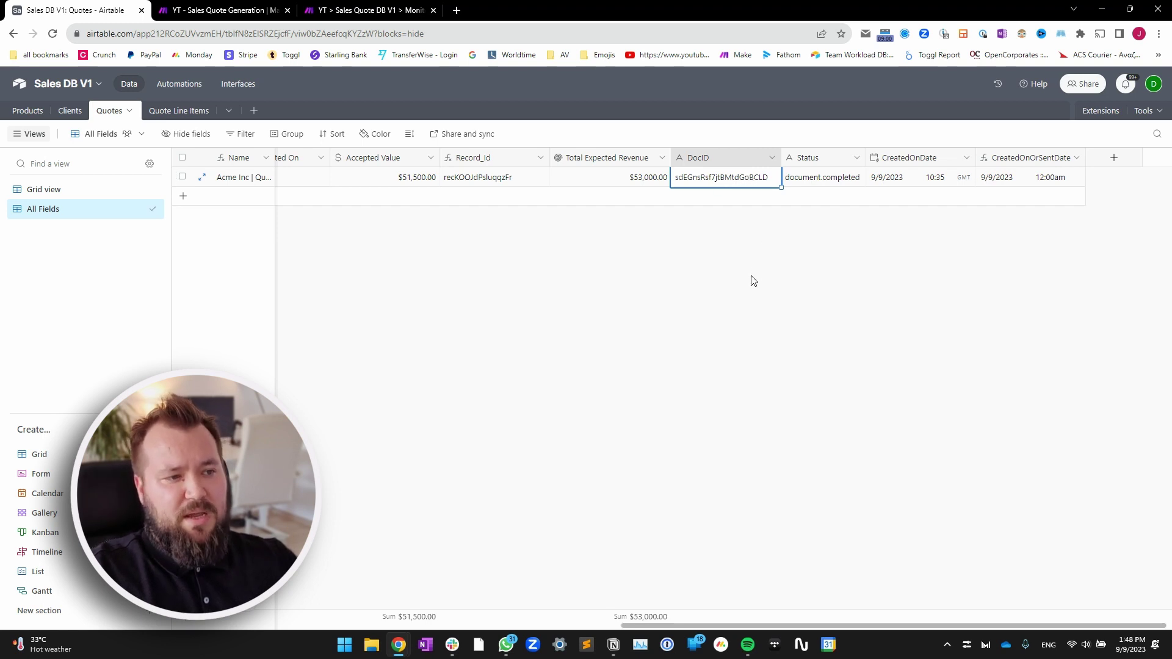
scroll(736, 269, right, 1)
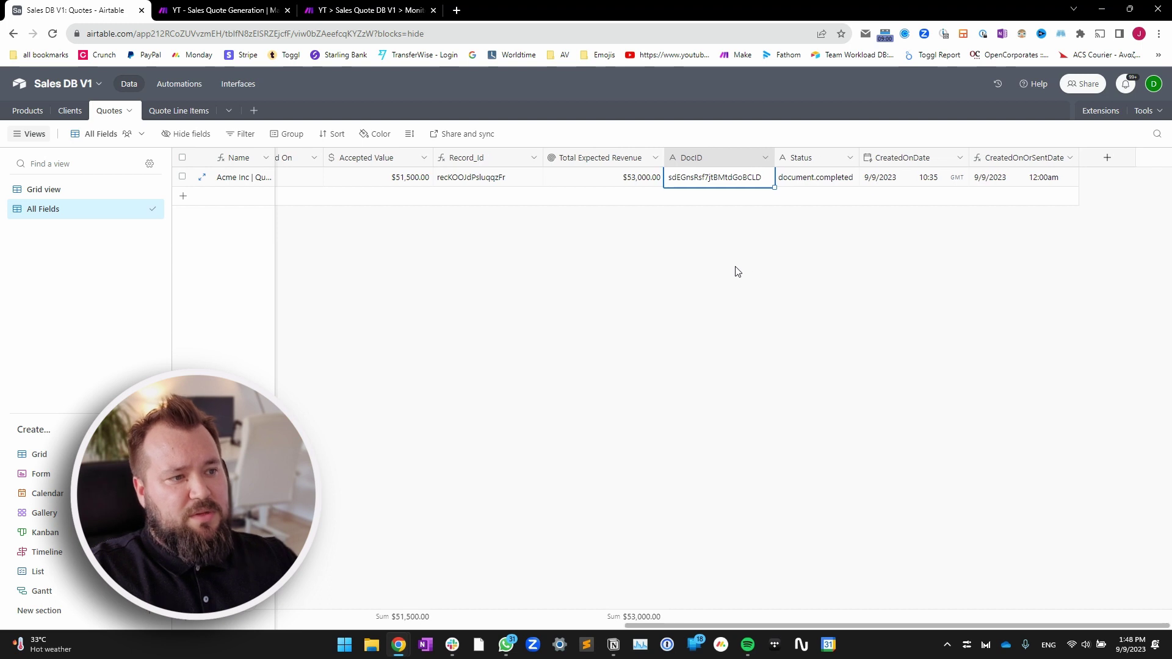
click(822, 180)
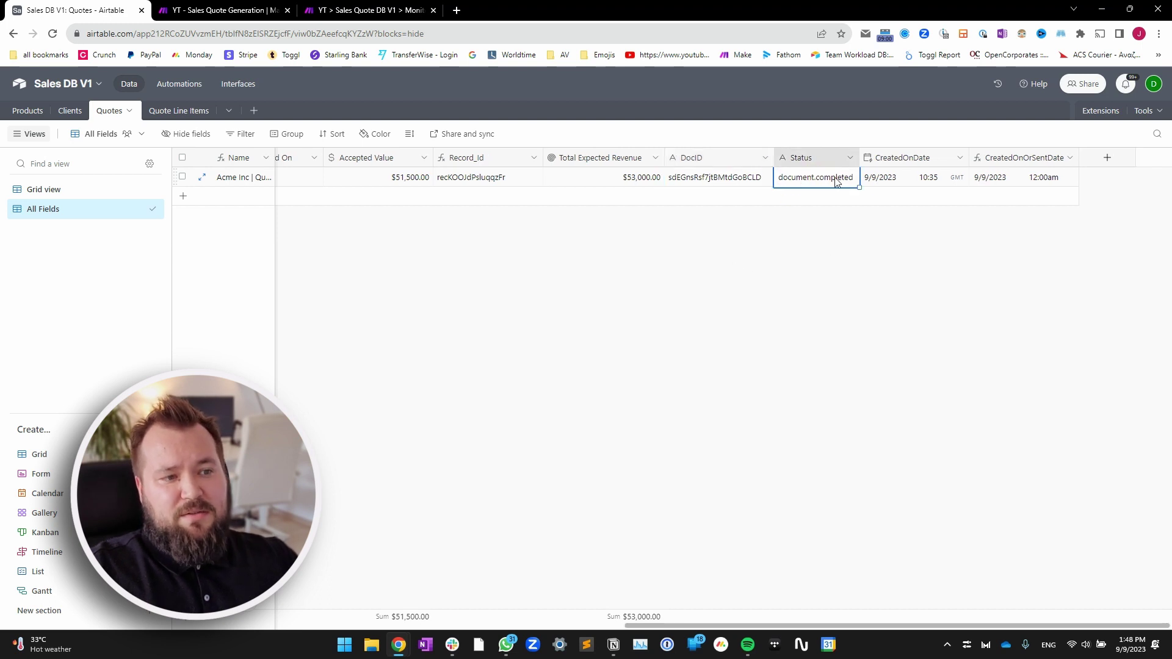
drag(858, 157, 864, 158)
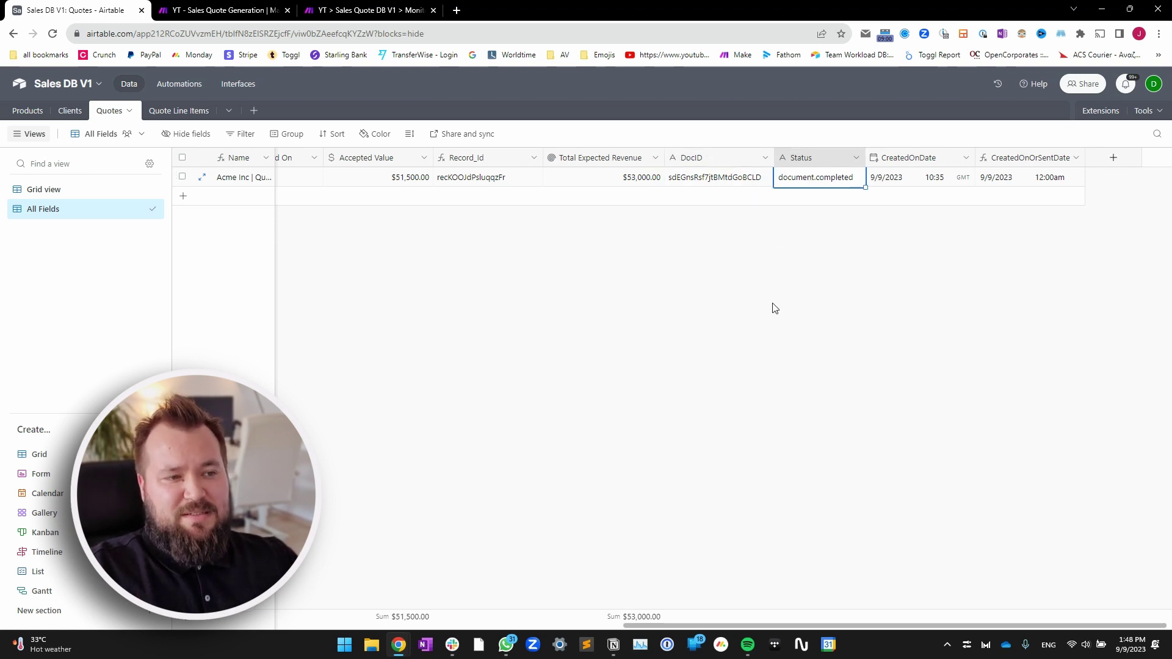
Inspect the CreatedOnDate field's type, time format and time zone settings
click(909, 177)
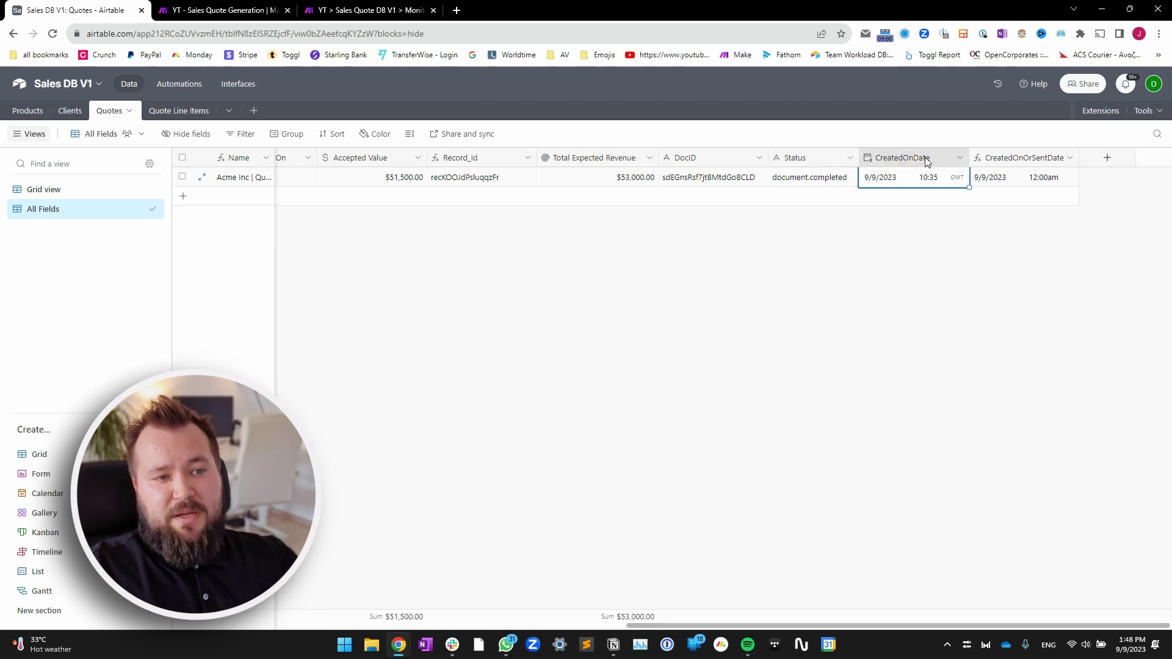
double_click(885, 161)
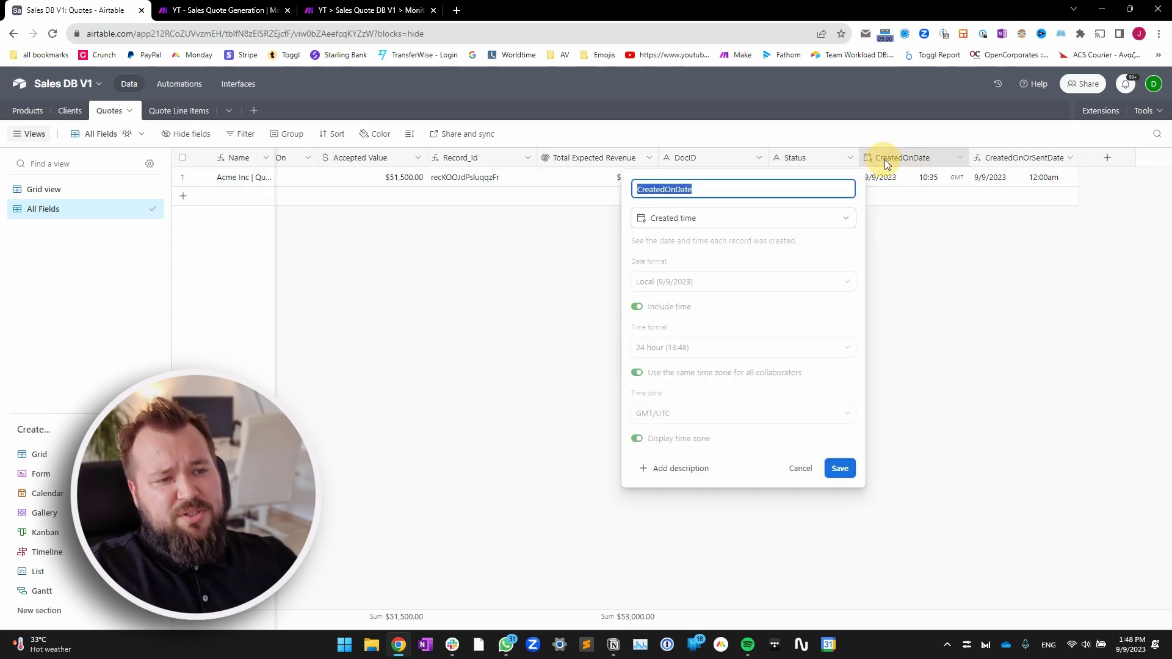
click(501, 330)
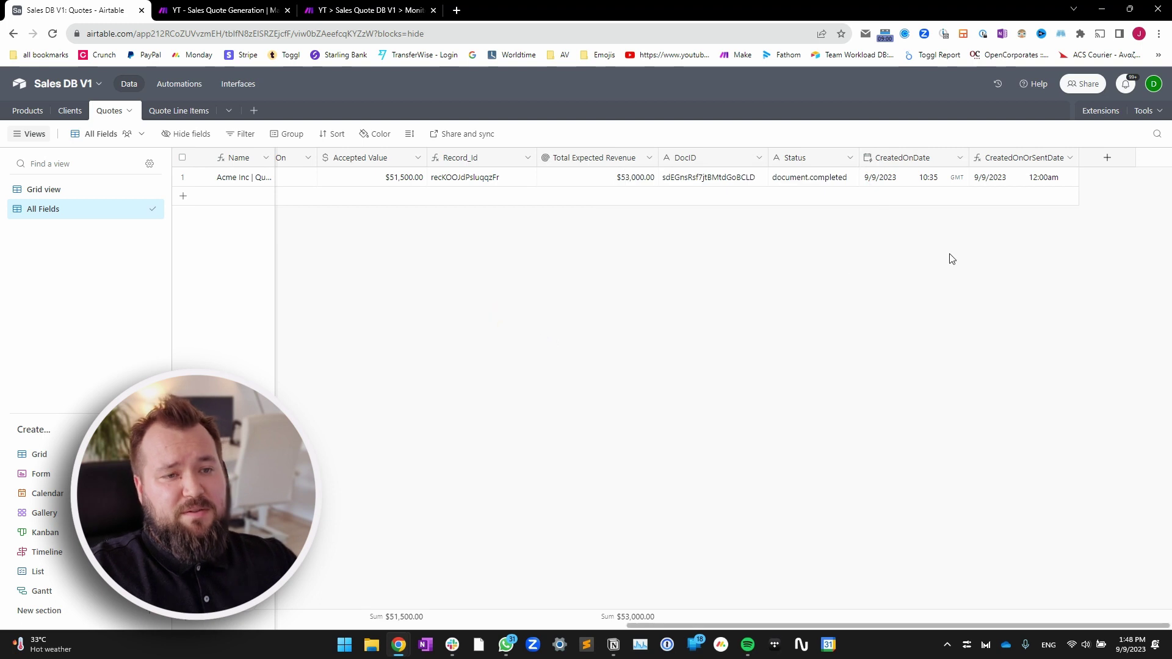
Examine how the CreatedOnOrSentDate formula chooses between CreatedOnDate and Sent On, leaving the formula unsaved
double_click(1017, 162)
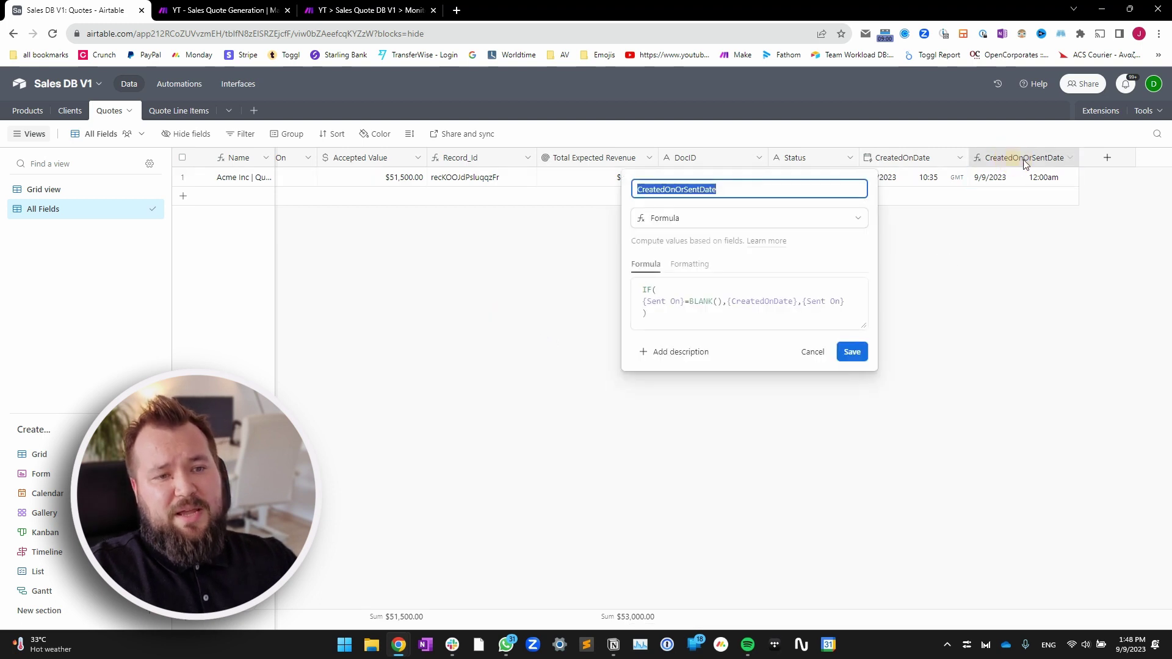
drag(648, 313, 638, 285)
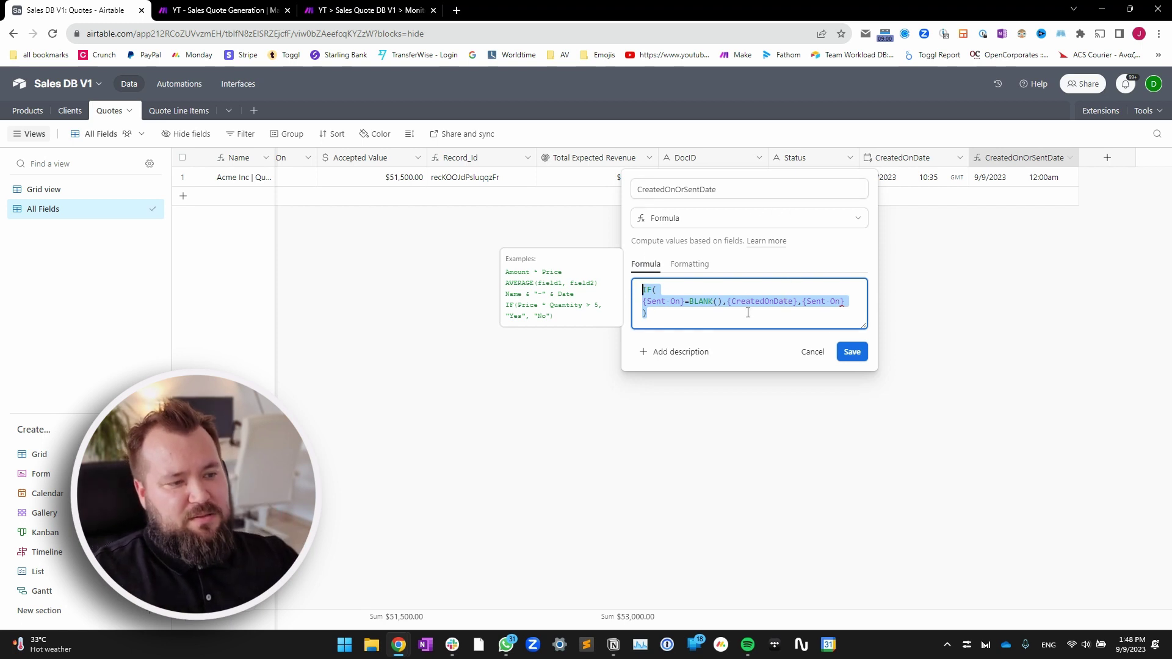
click(685, 303)
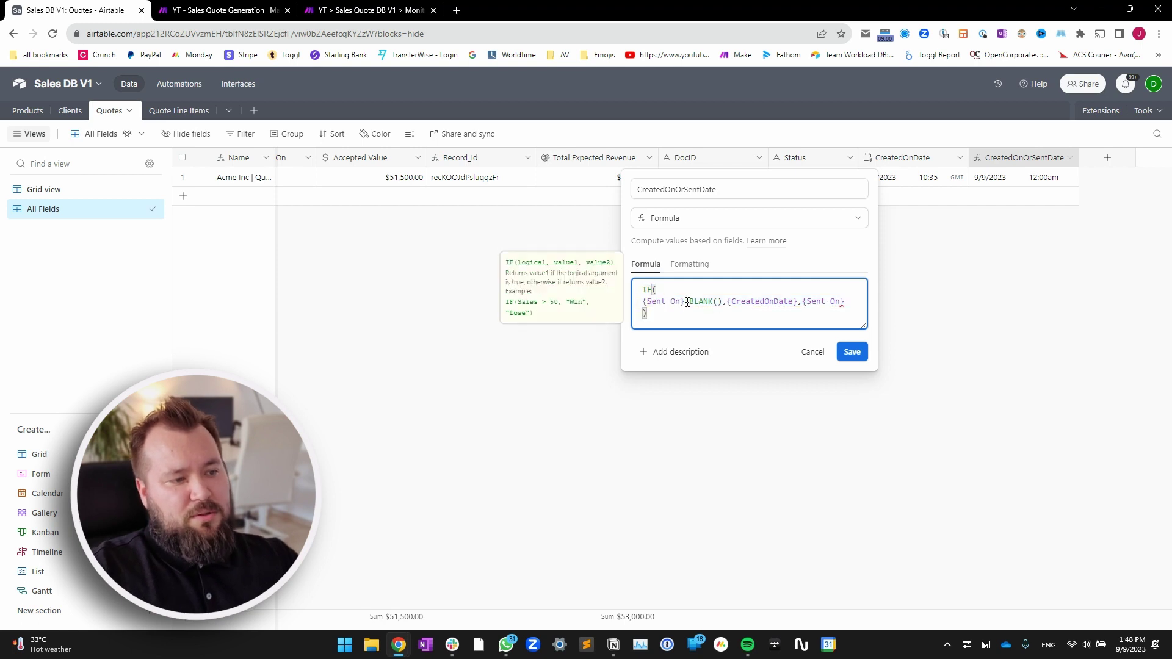
drag(730, 301, 845, 301)
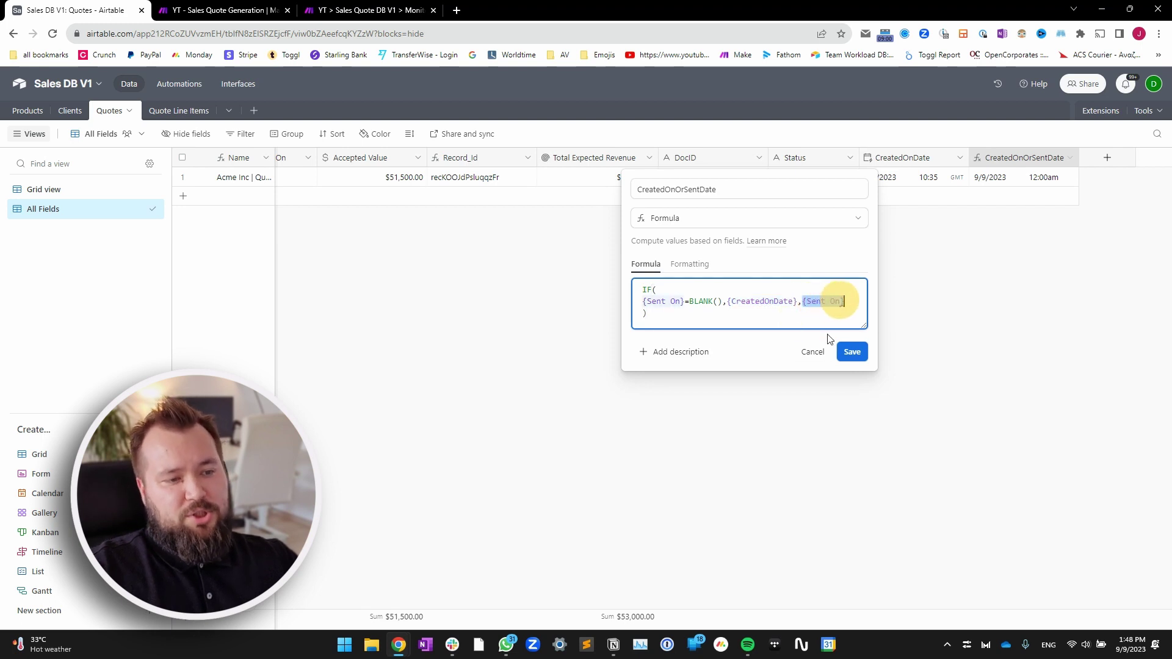
click(813, 352)
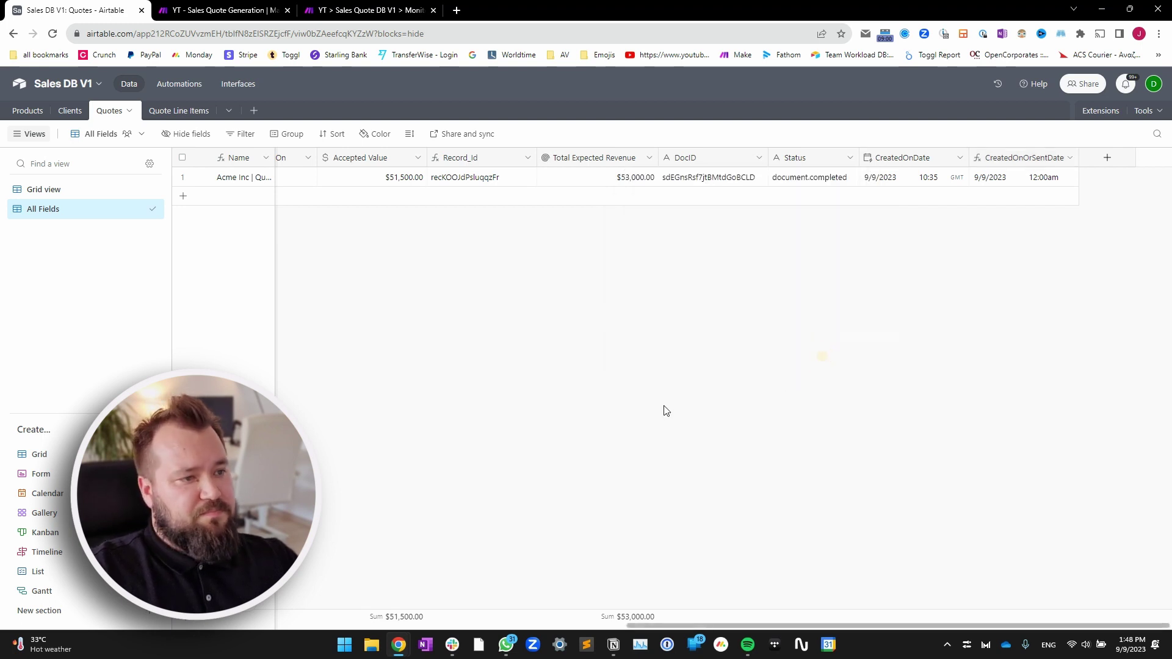
click(1041, 178)
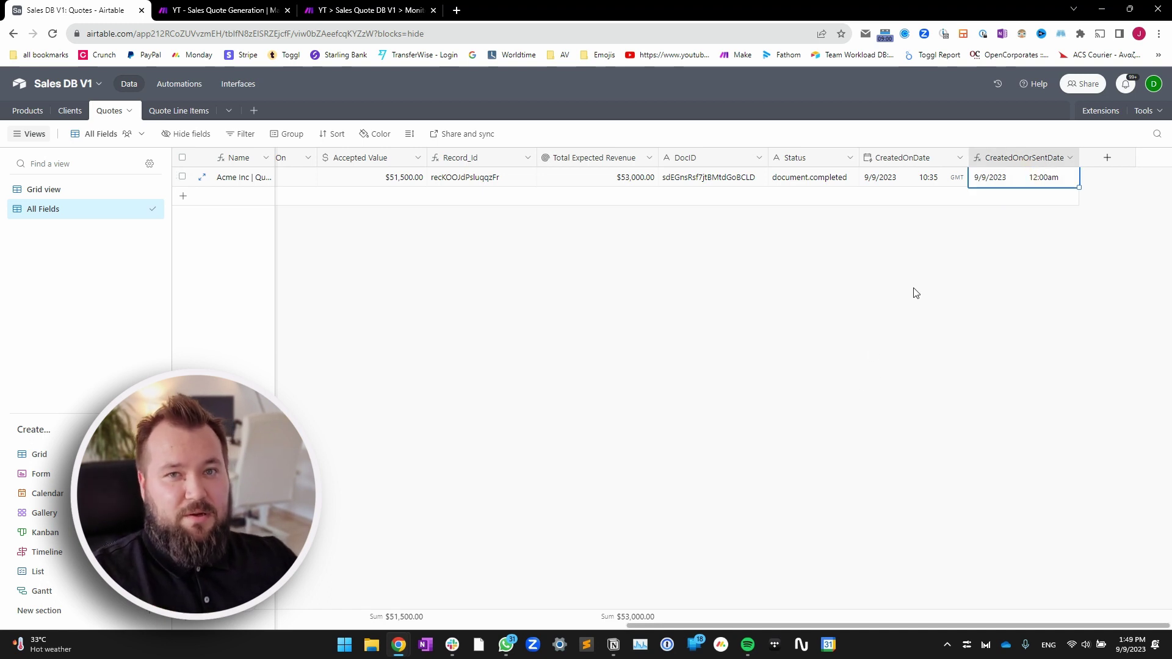
In the Quote Line Items table, widen the Name column and examine the Product and " x 1" parts of its formula
click(180, 110)
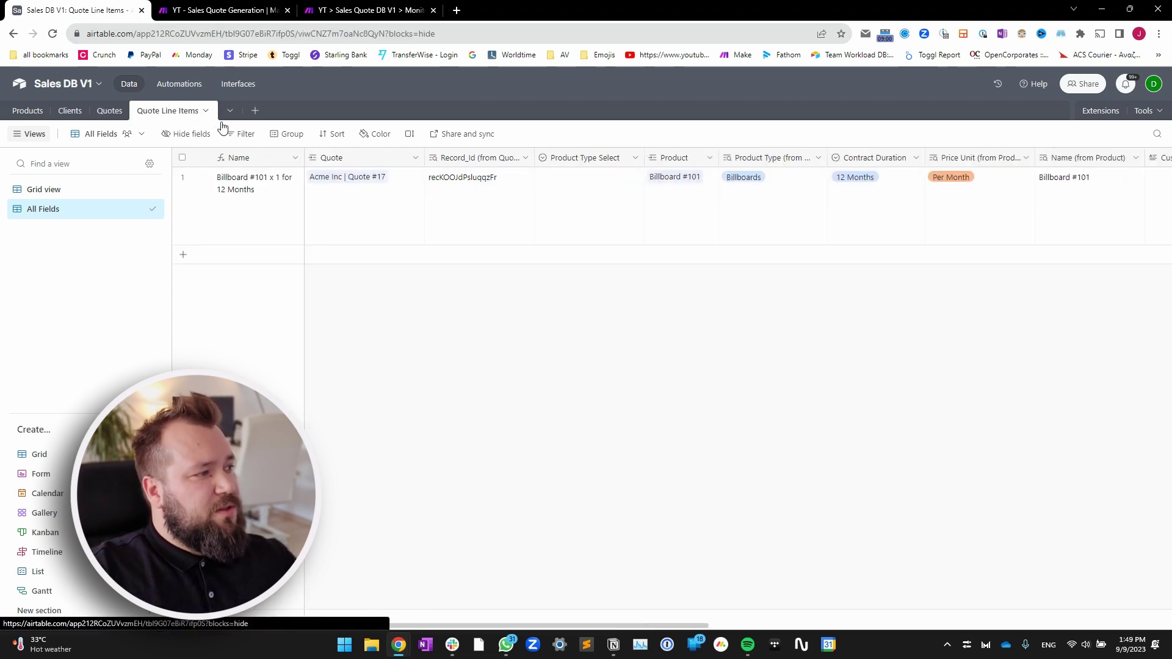
double_click(301, 156)
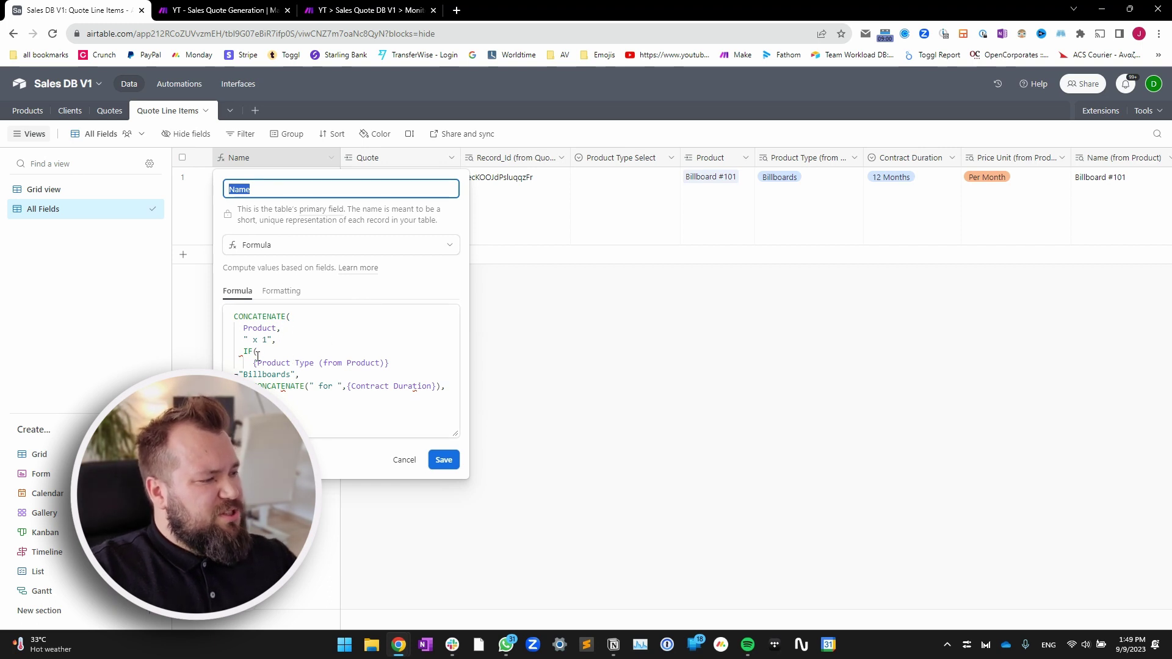
click(246, 329)
double_click(260, 327)
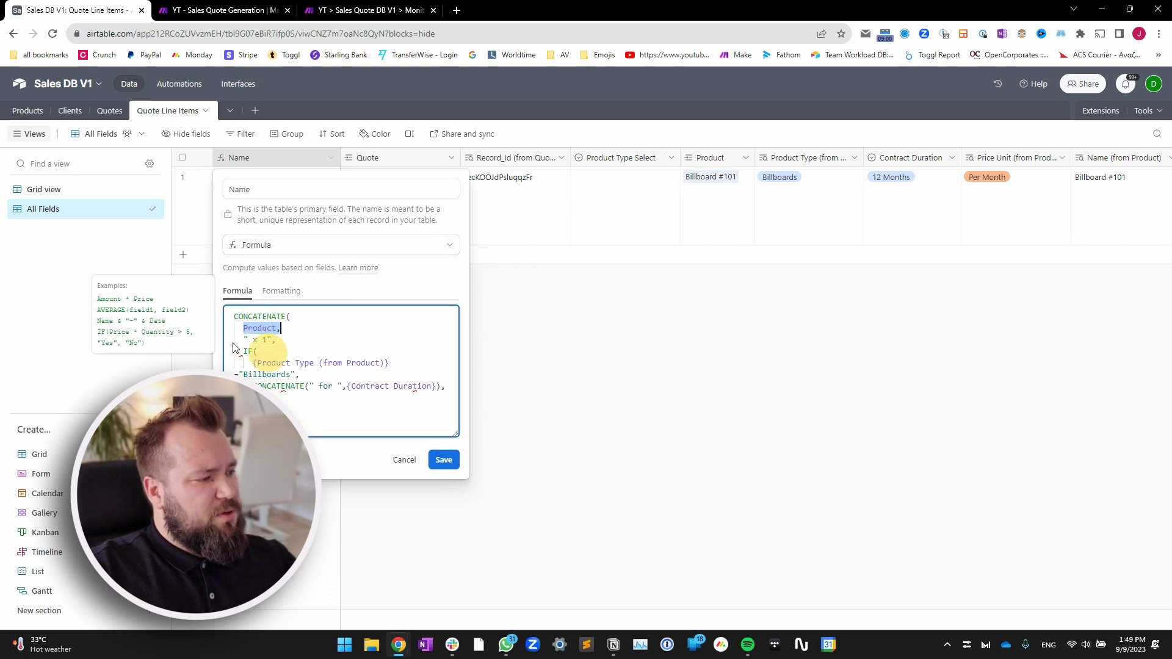
drag(243, 339, 276, 340)
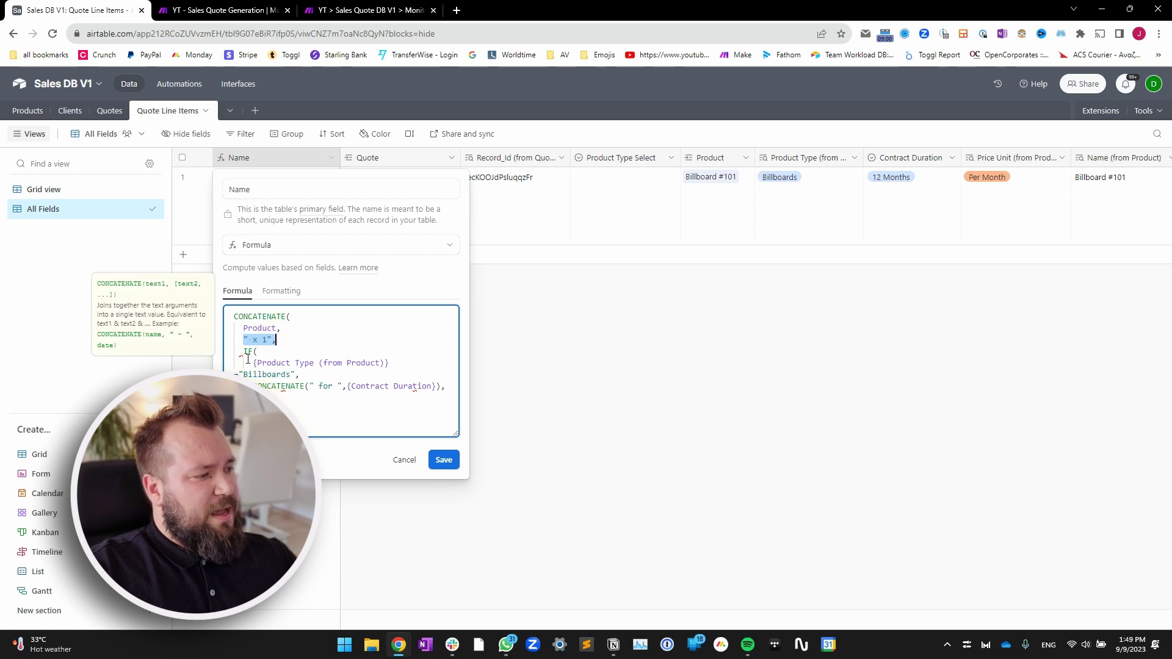
Enlarge the Name formula editor and examine the IF branch that adds the Contract Duration for Billboards
click(257, 362)
drag(455, 434, 731, 500)
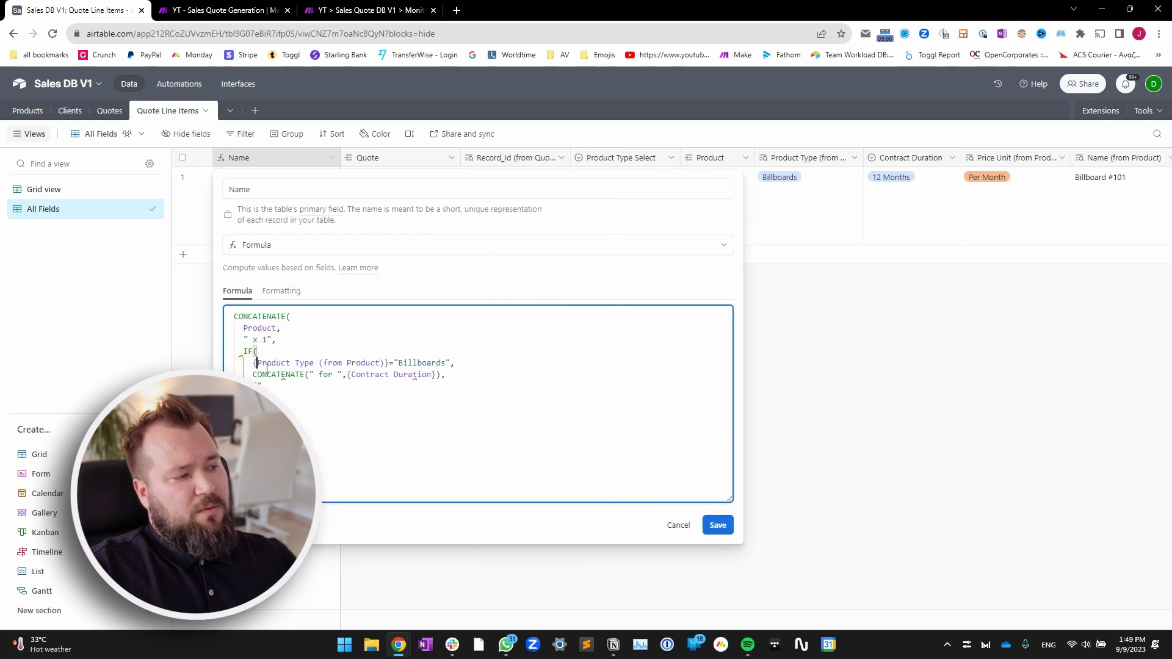
double_click(312, 376)
click(336, 372)
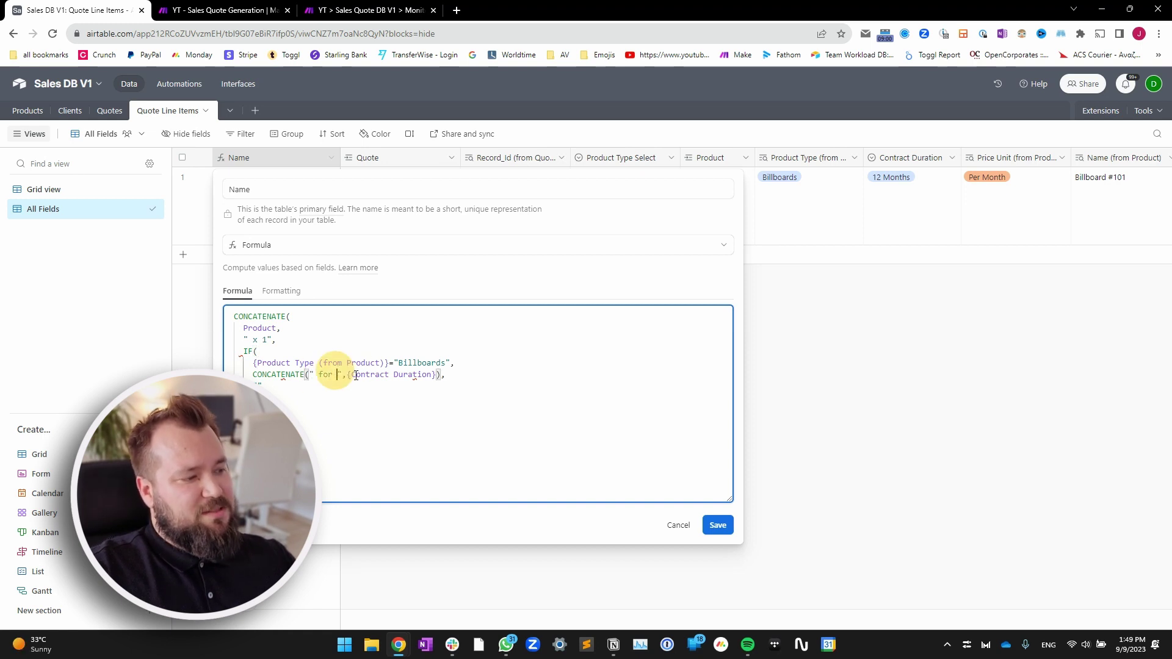
drag(352, 375, 417, 375)
click(293, 395)
drag(293, 395, 240, 361)
click(367, 402)
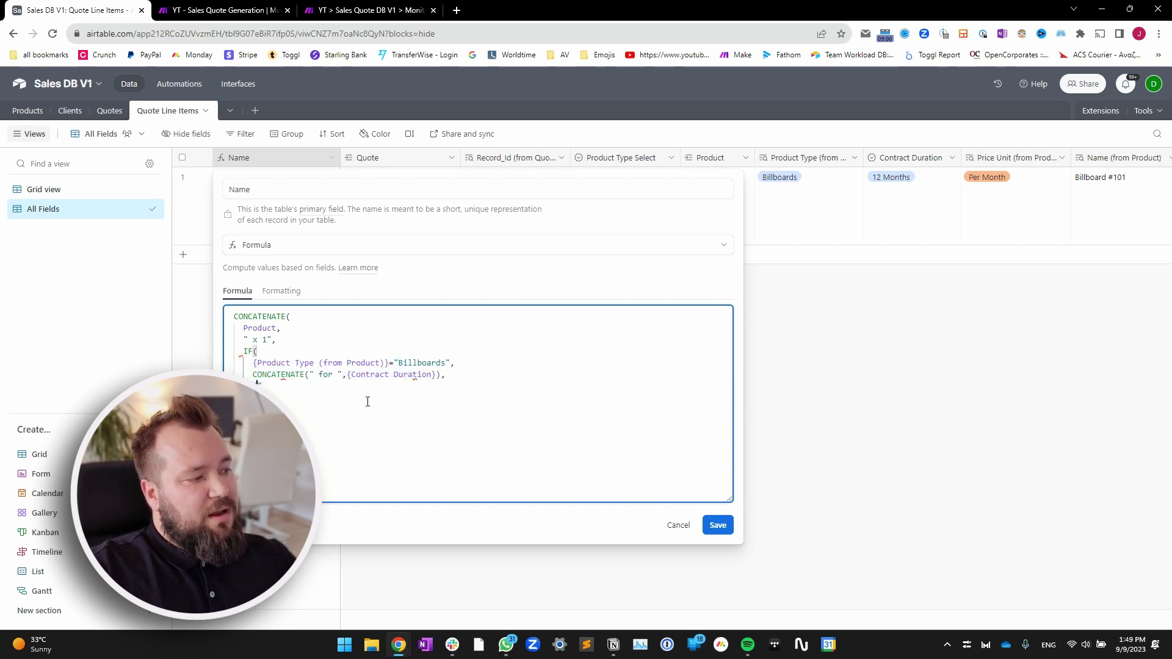
Leave the Name formula unsaved and add a second line item linked to Acme Inc | Quote #17 with the Custom Works product
click(671, 524)
click(282, 227)
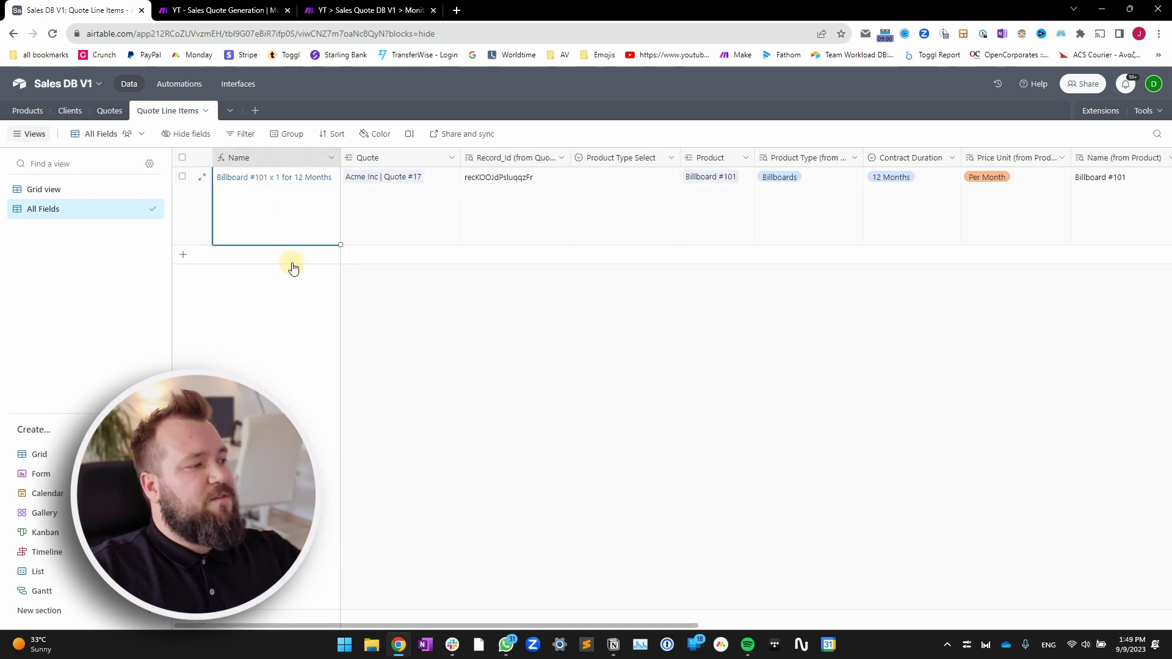
click(291, 263)
click(423, 276)
text(Acme Inc | Quote #17)
click(725, 269)
click(688, 254)
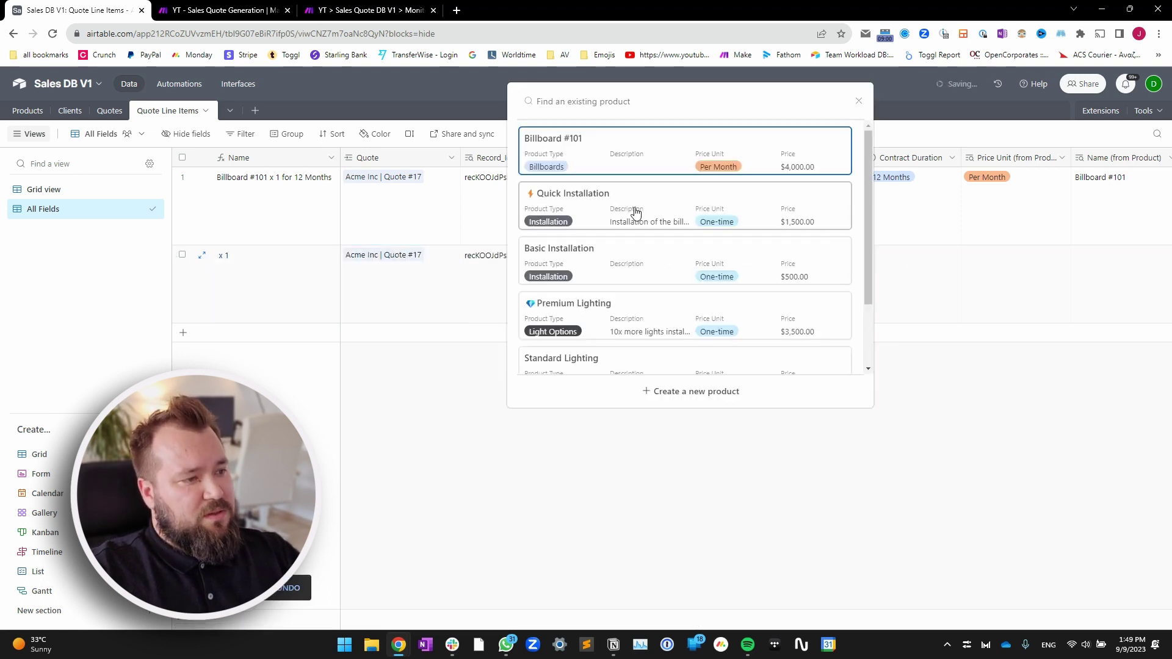
scroll(671, 275, down, 3)
click(690, 317)
click(300, 266)
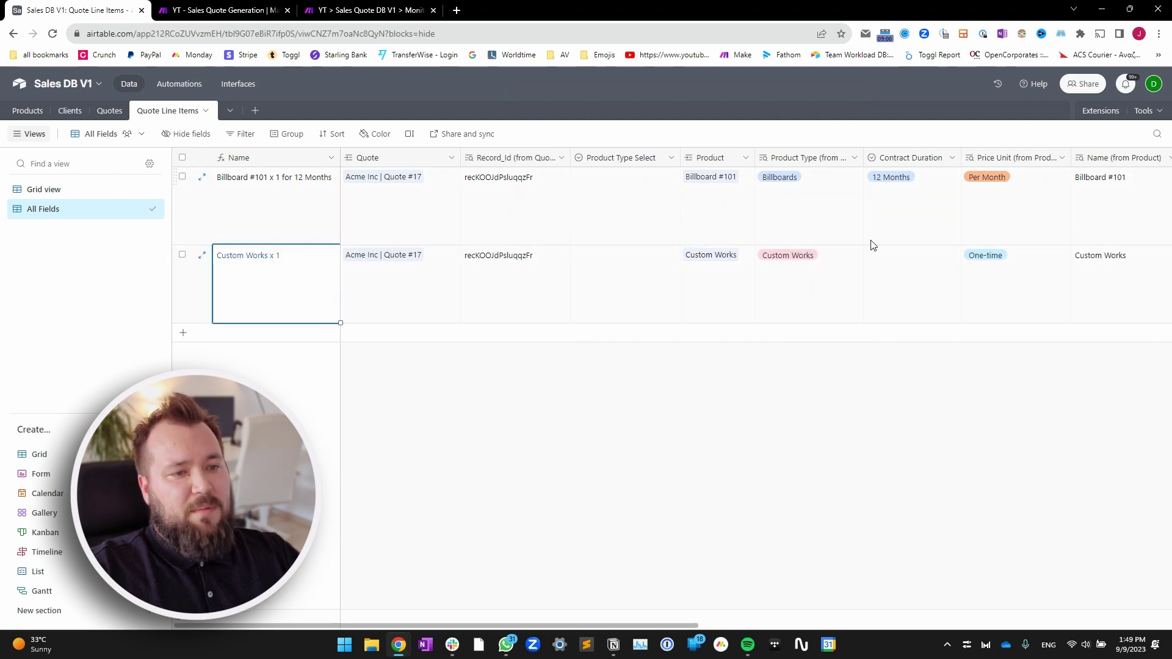
Try a 12 Months Contract Duration on the Custom Works line item, and undo it along with the added record
double_click(917, 271)
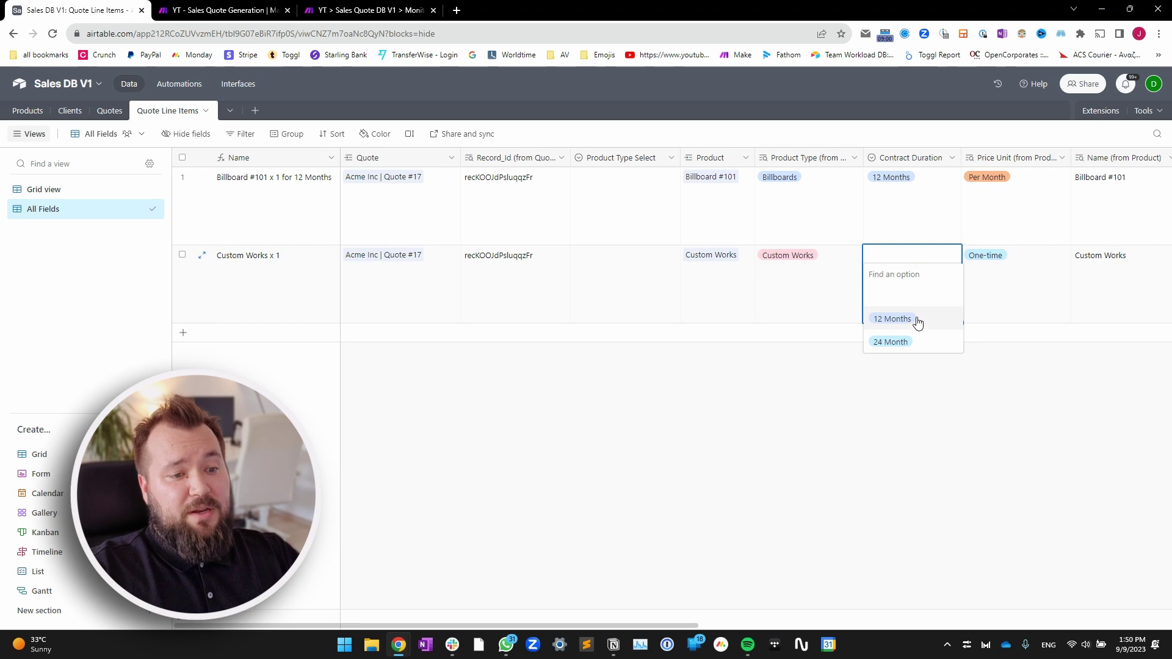
click(916, 320)
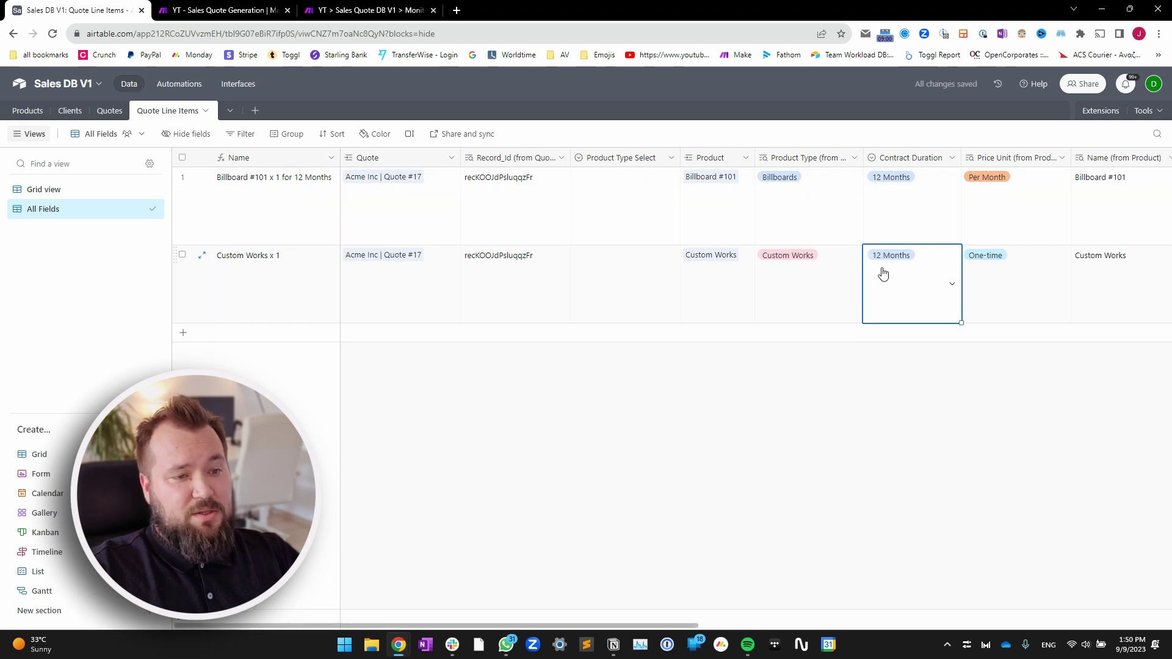
key(ctrl+z)
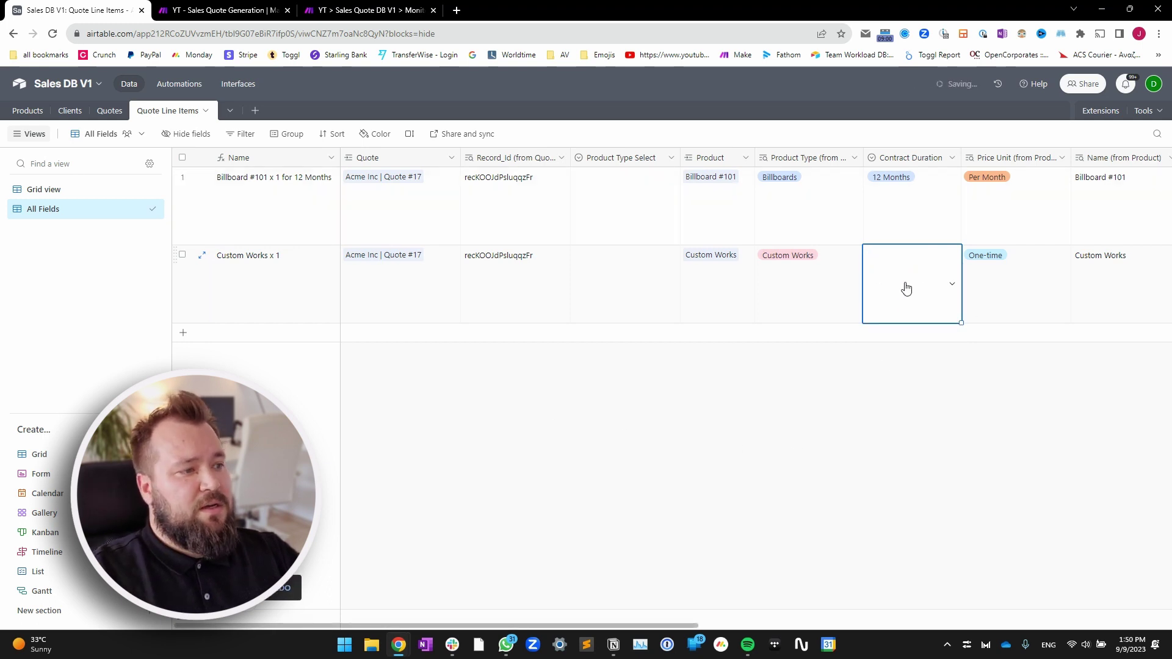
key(ctrl+z)
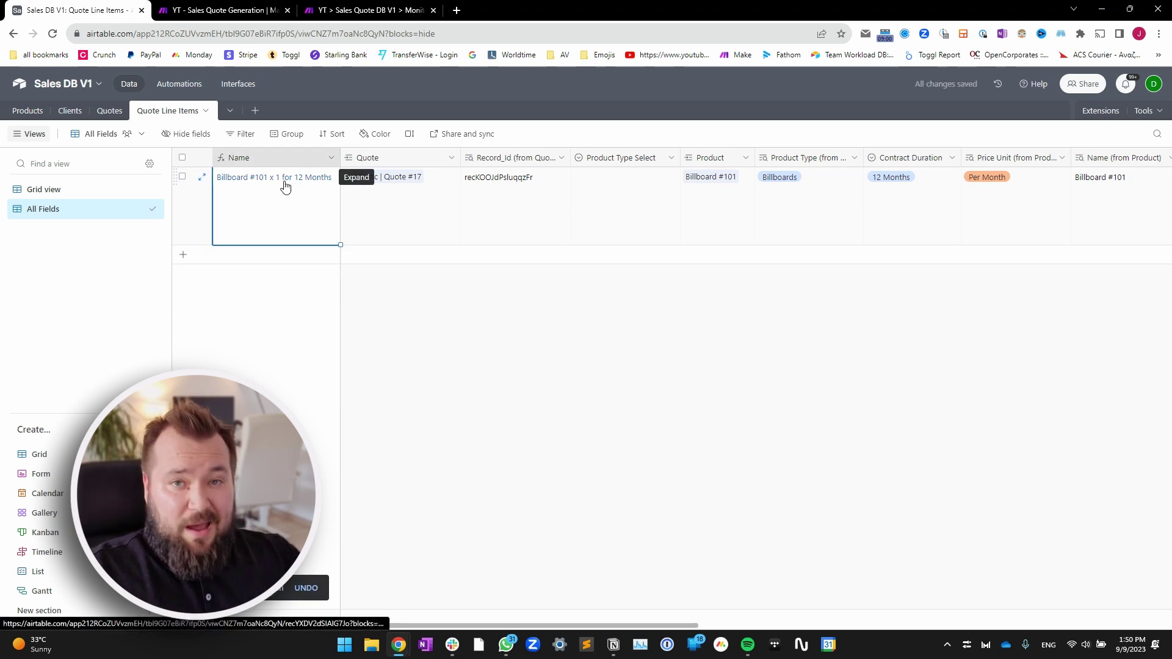
Inspect the settings of the Quote link field and the Record_Id (from Quote) lookup field, leaving both unchanged
click(417, 218)
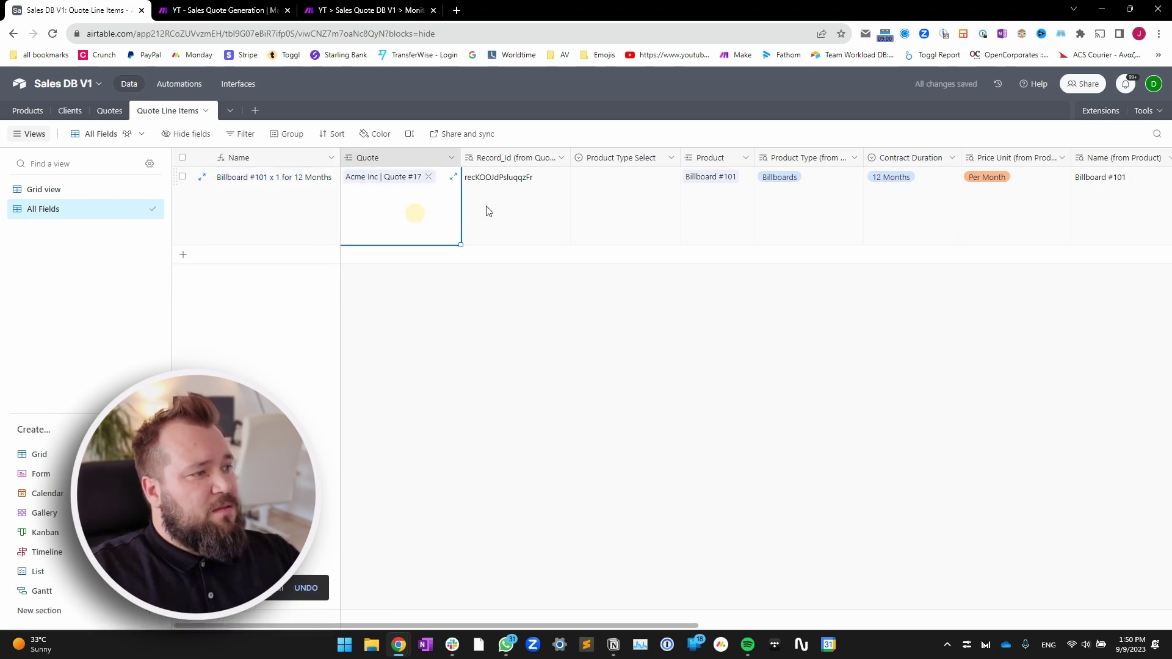
double_click(437, 158)
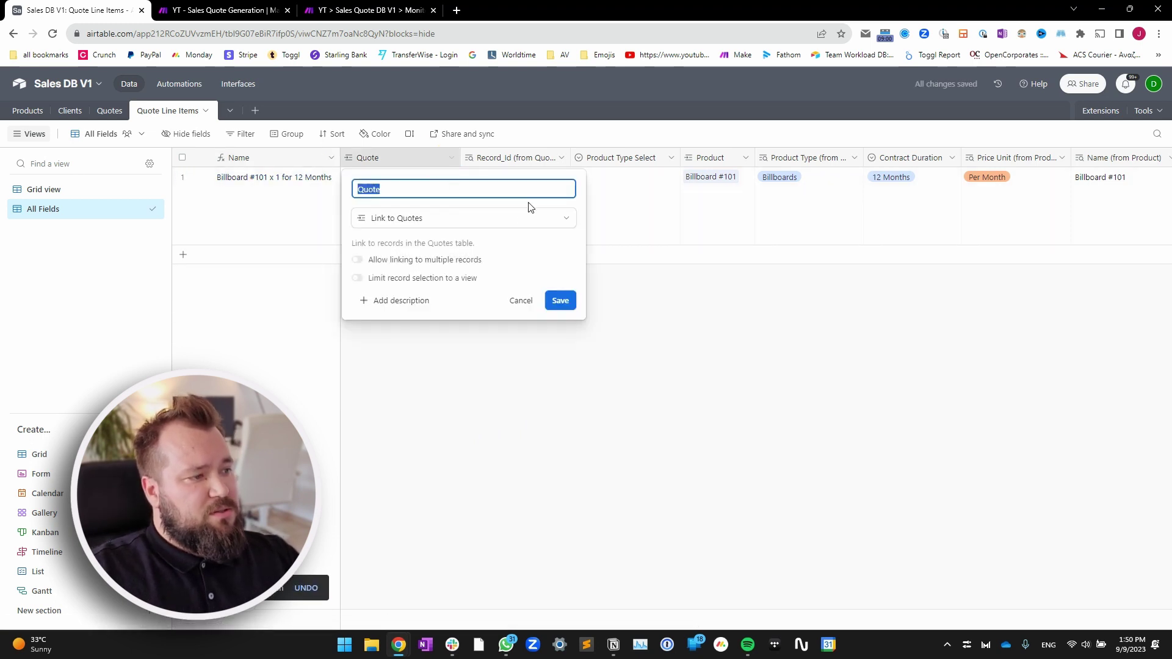
click(541, 415)
double_click(538, 158)
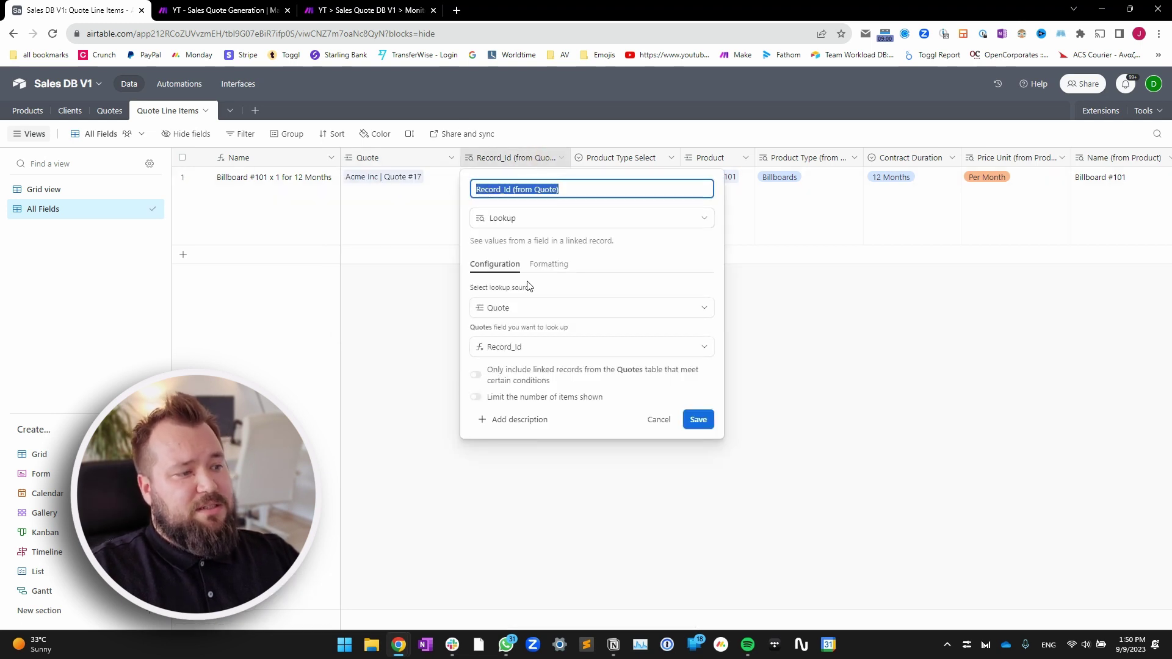
click(405, 330)
click(525, 214)
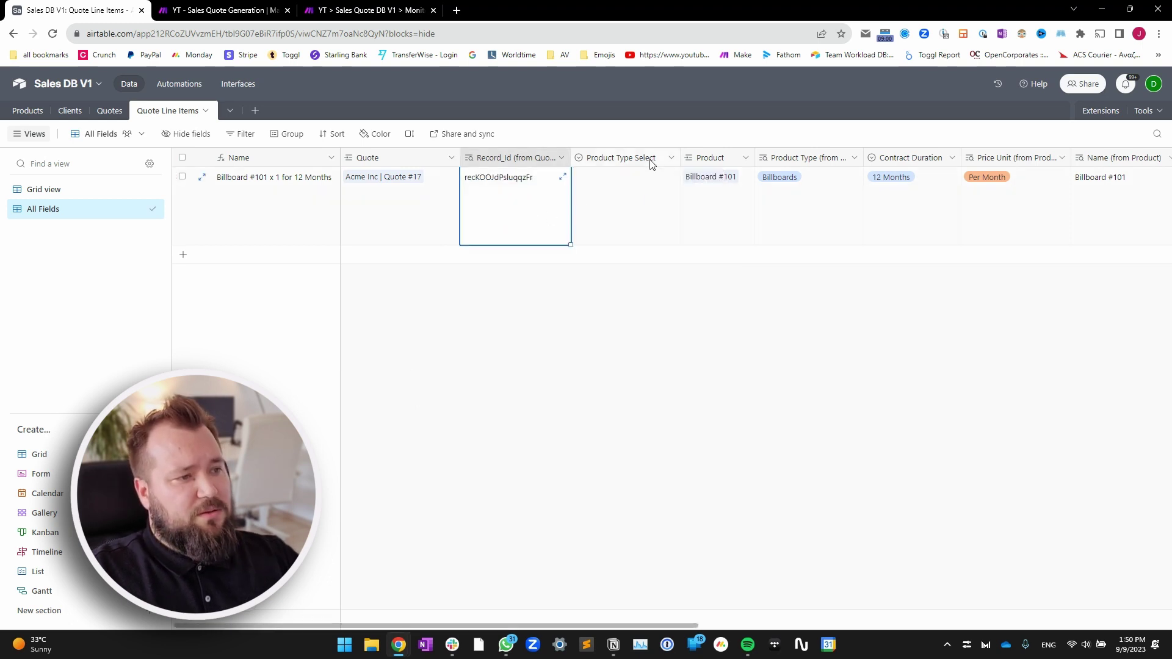
Examine the options offered in the Product Type Select field and its single-select settings
key(Right)
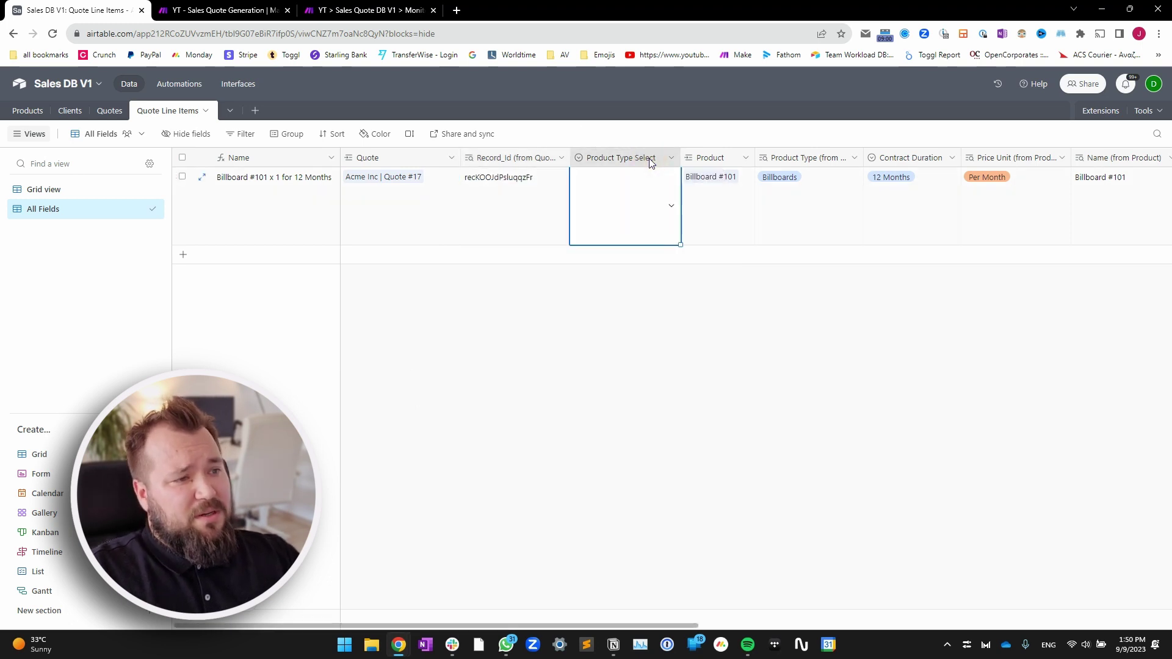
click(629, 188)
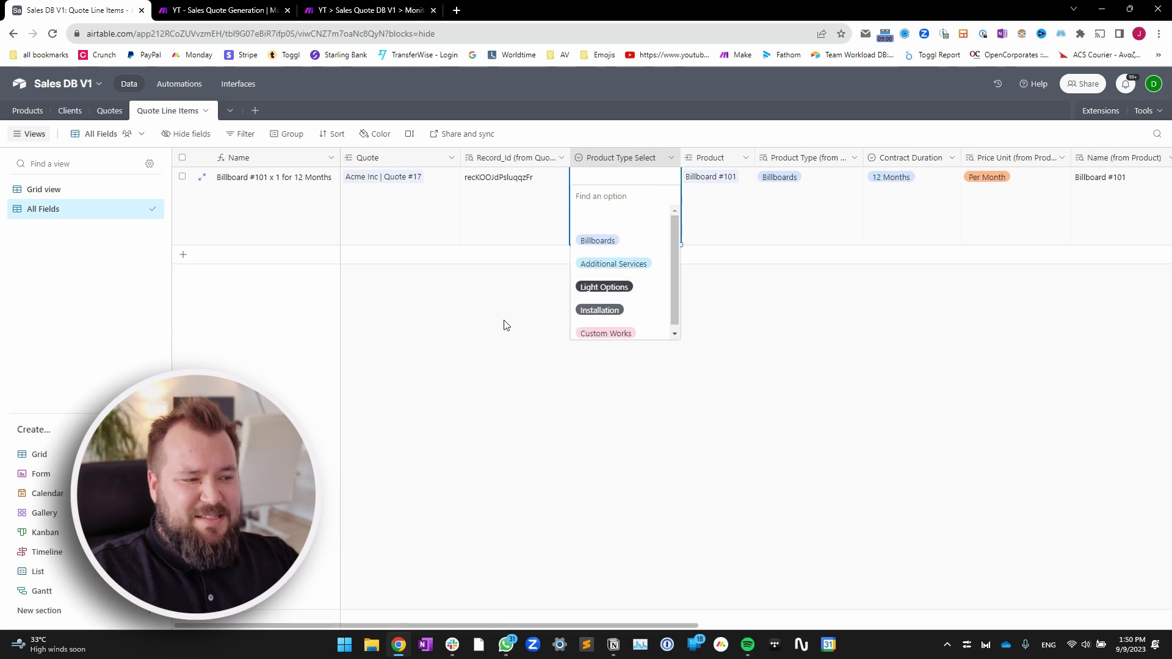
click(522, 338)
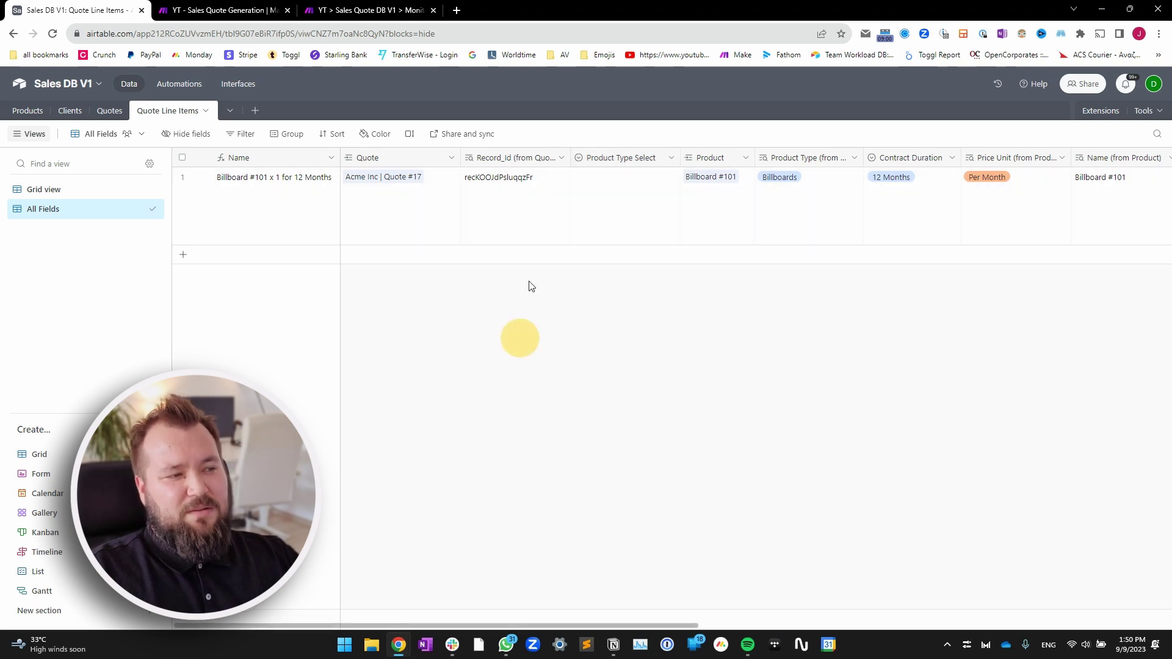
click(622, 201)
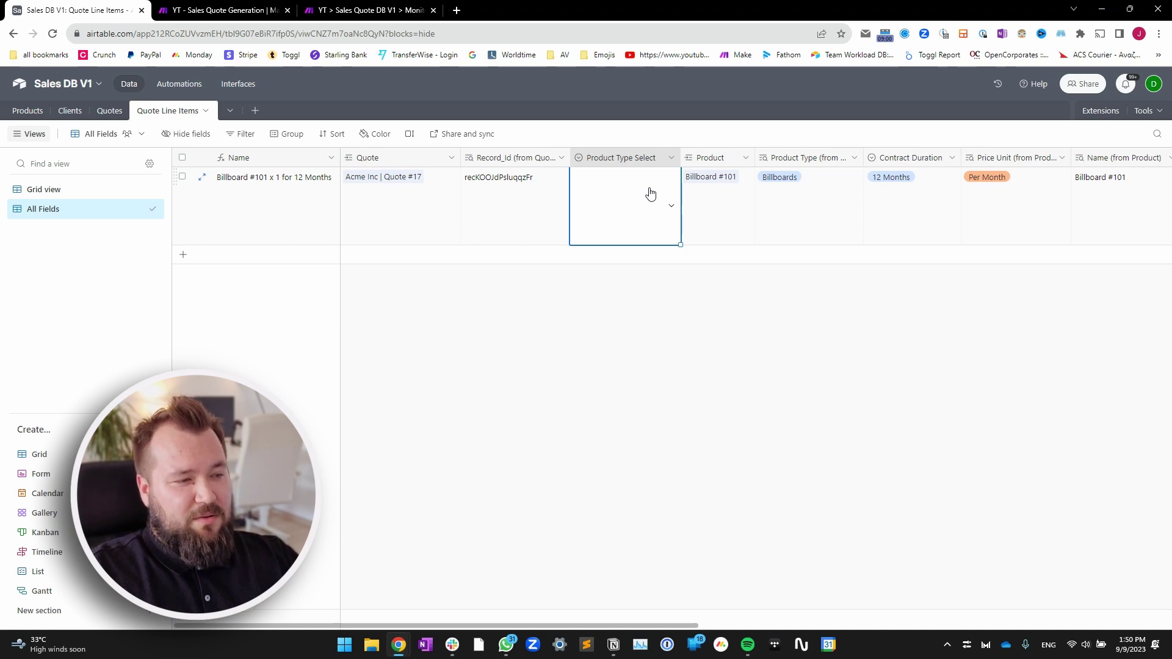
double_click(638, 156)
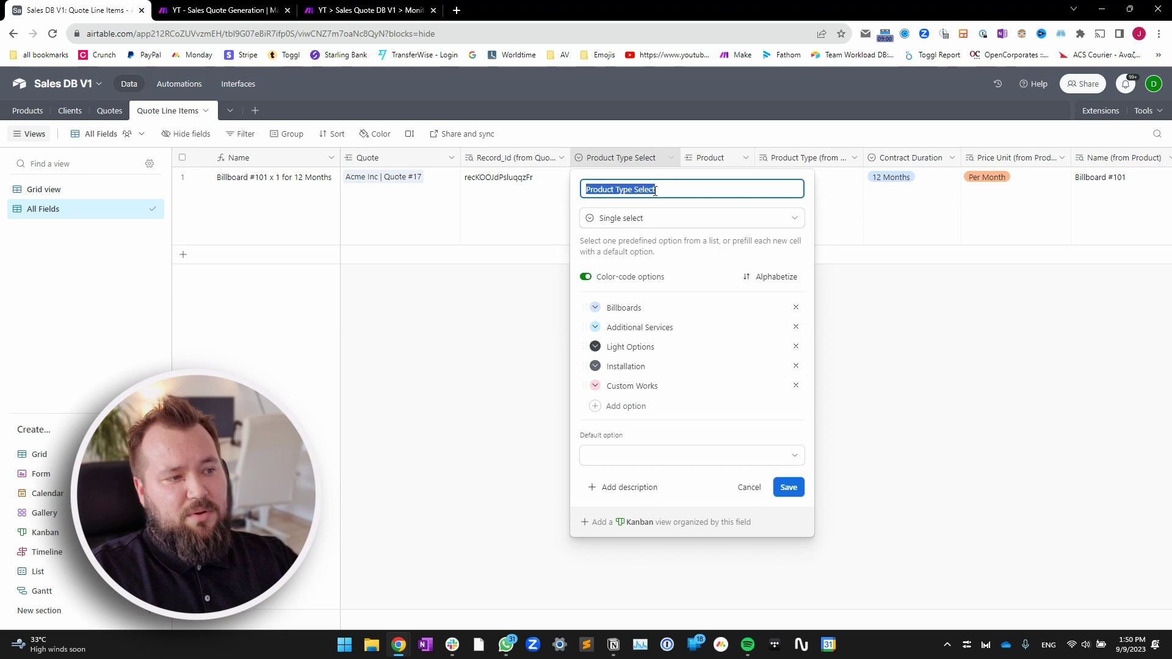
click(498, 452)
Widen the Product and Product Type (from Product) columns and inspect their link and lookup settings
click(729, 160)
drag(755, 158, 786, 158)
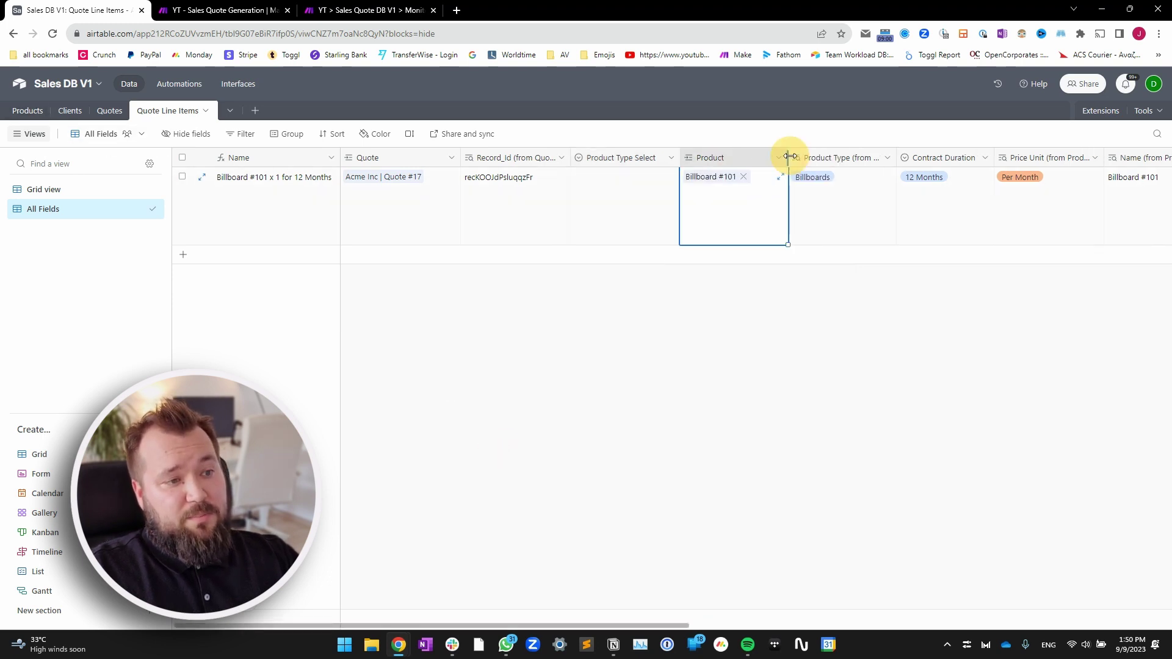
double_click(733, 156)
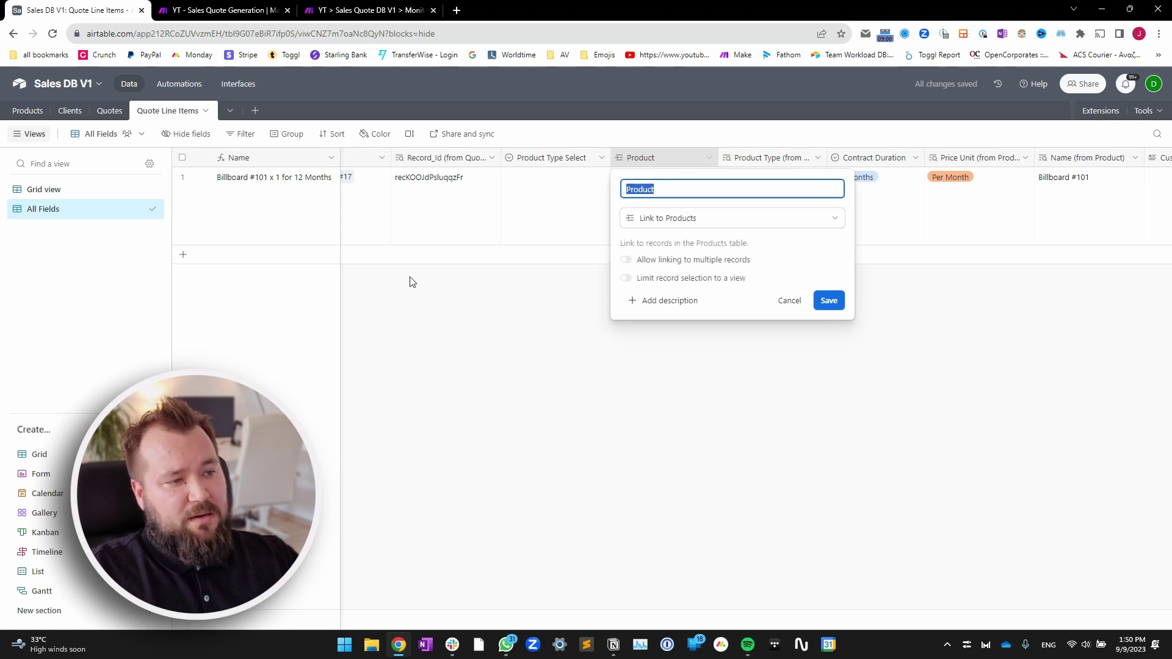
click(489, 381)
drag(829, 157, 852, 158)
double_click(815, 162)
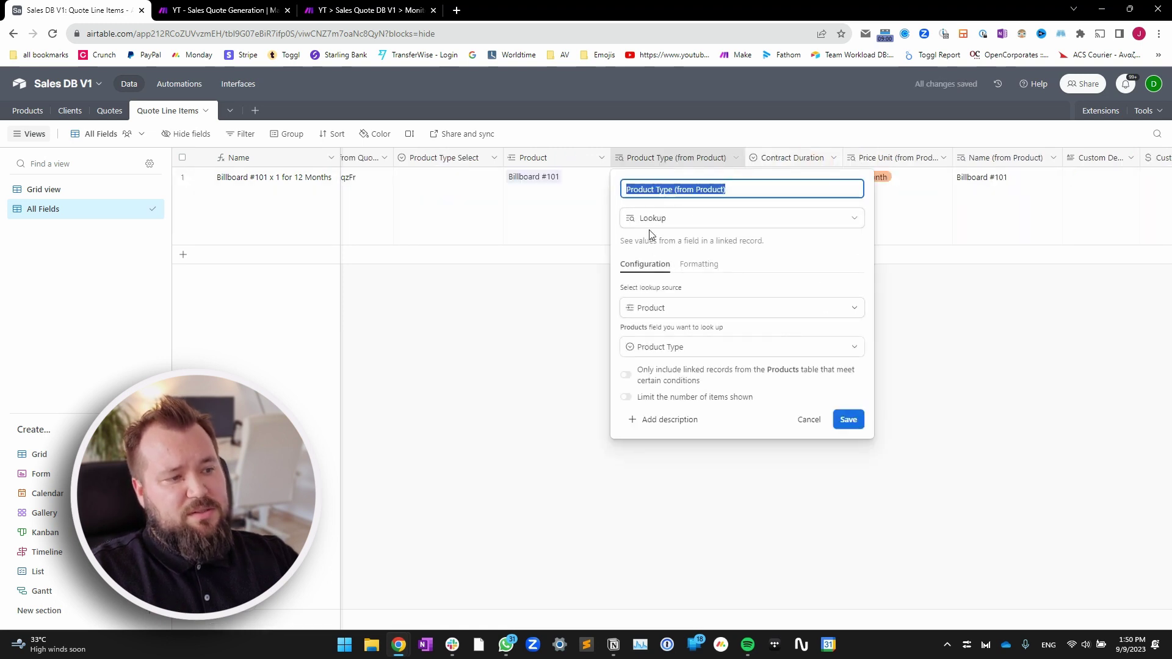
click(536, 337)
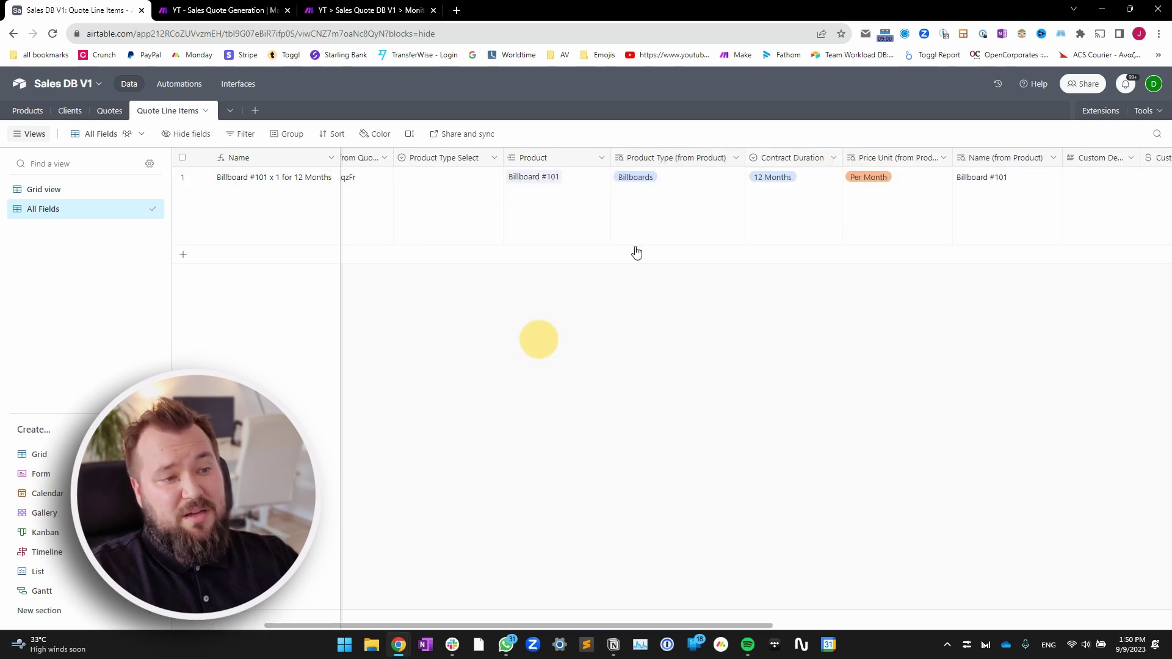
Inspect the Contract Duration single-select options and the lookup configuration of Name (from Product)
click(787, 207)
double_click(818, 163)
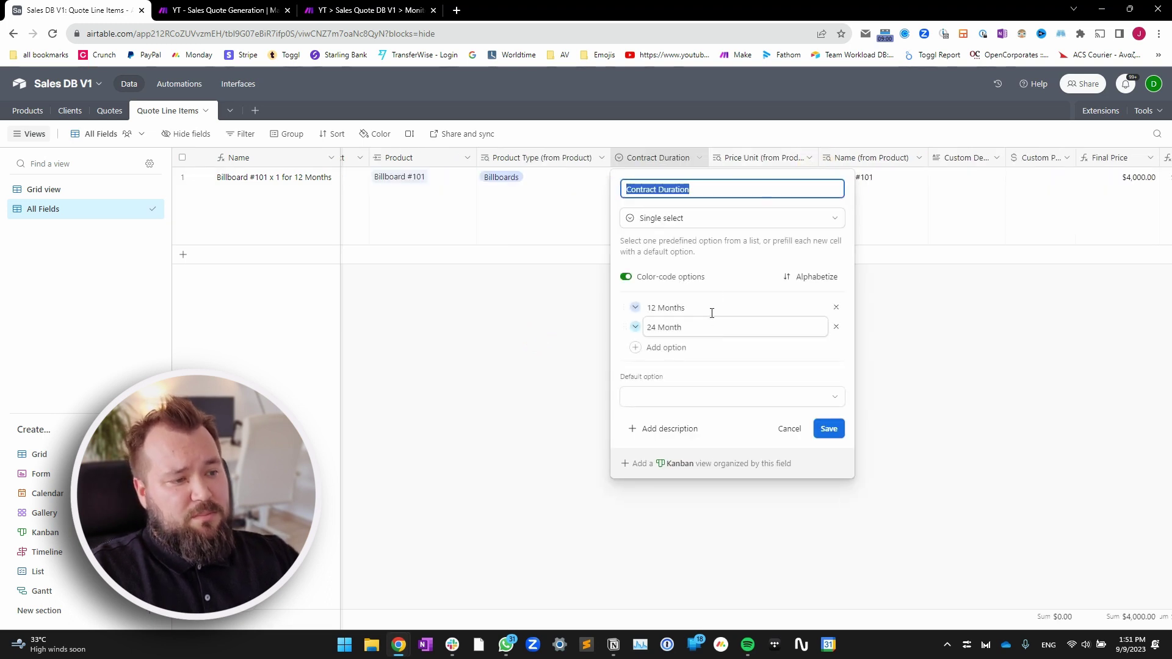
click(536, 335)
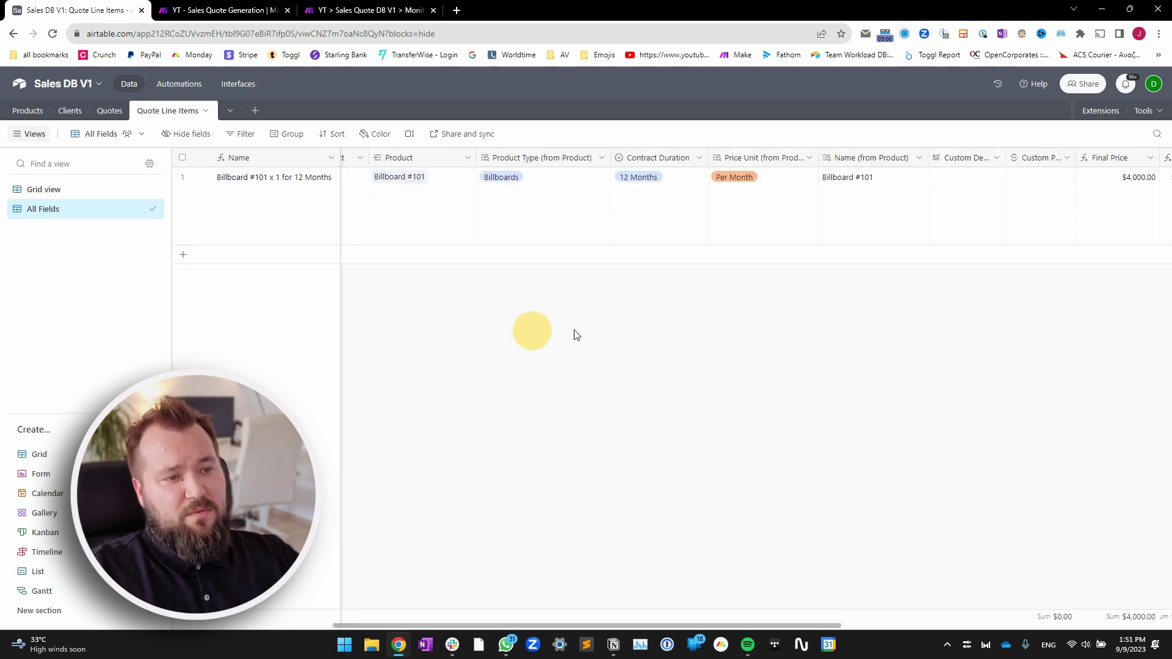
scroll(598, 211, right, 5)
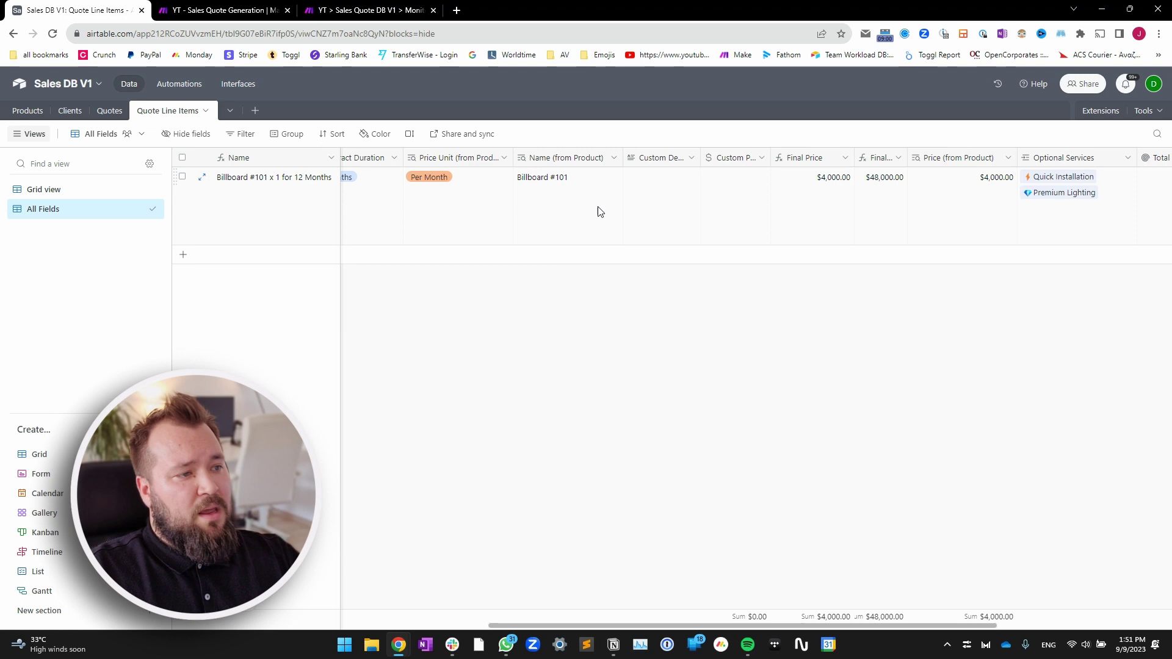
double_click(583, 160)
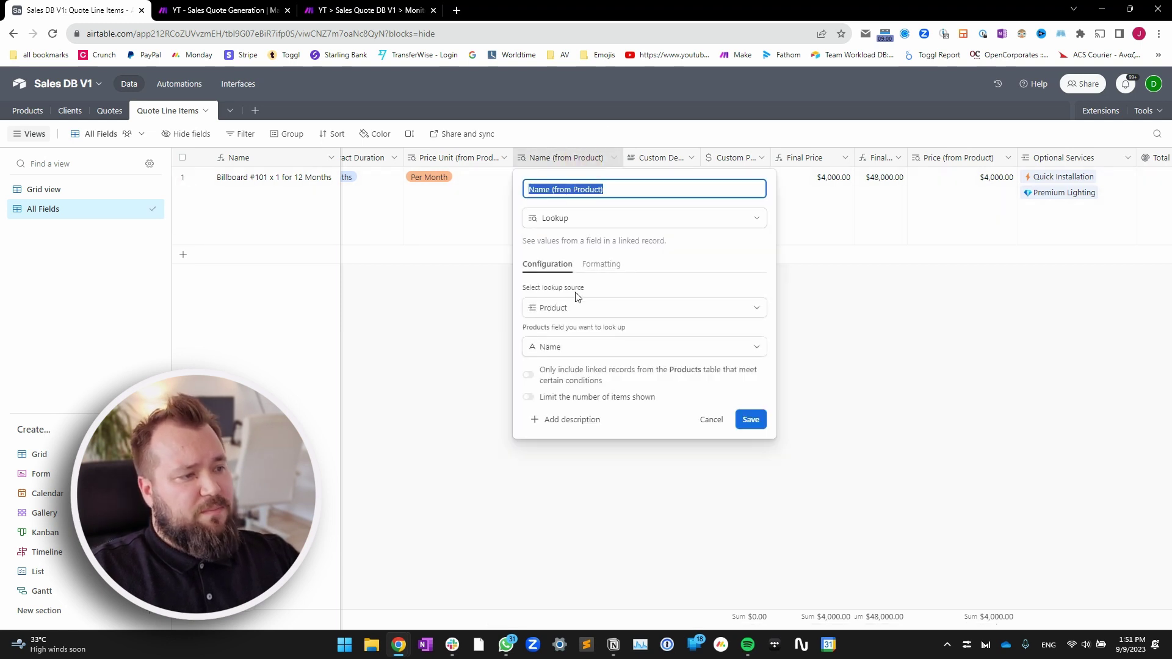
click(426, 386)
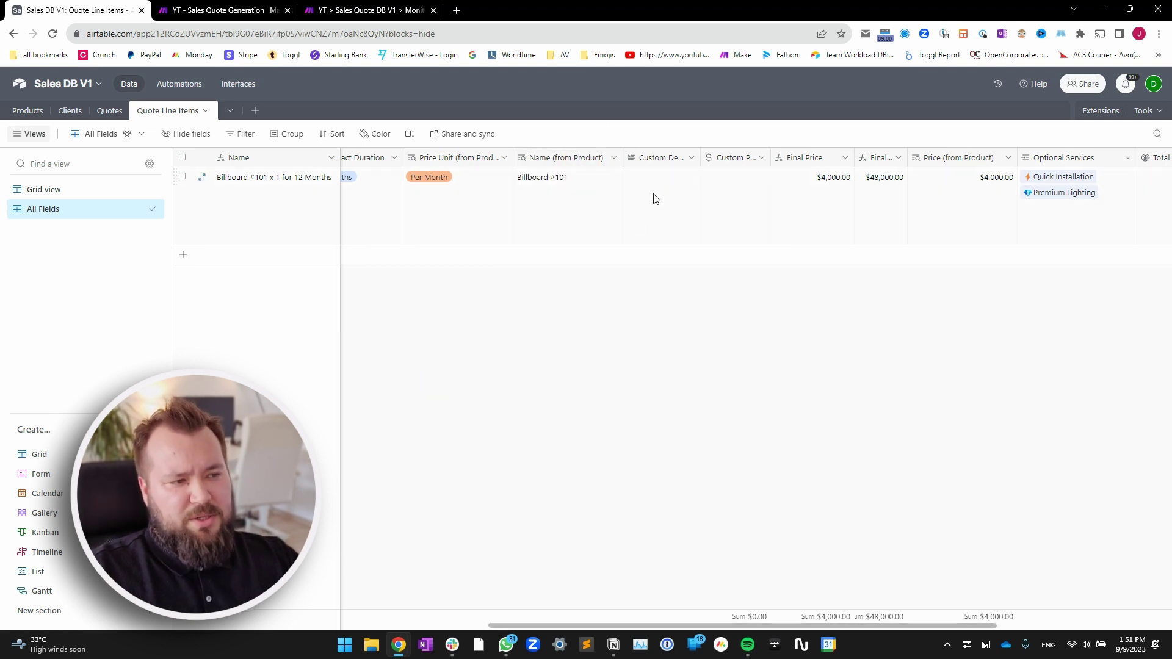
Widen the Custom Description and Custom Price columns and inspect their field type settings
drag(701, 157, 735, 146)
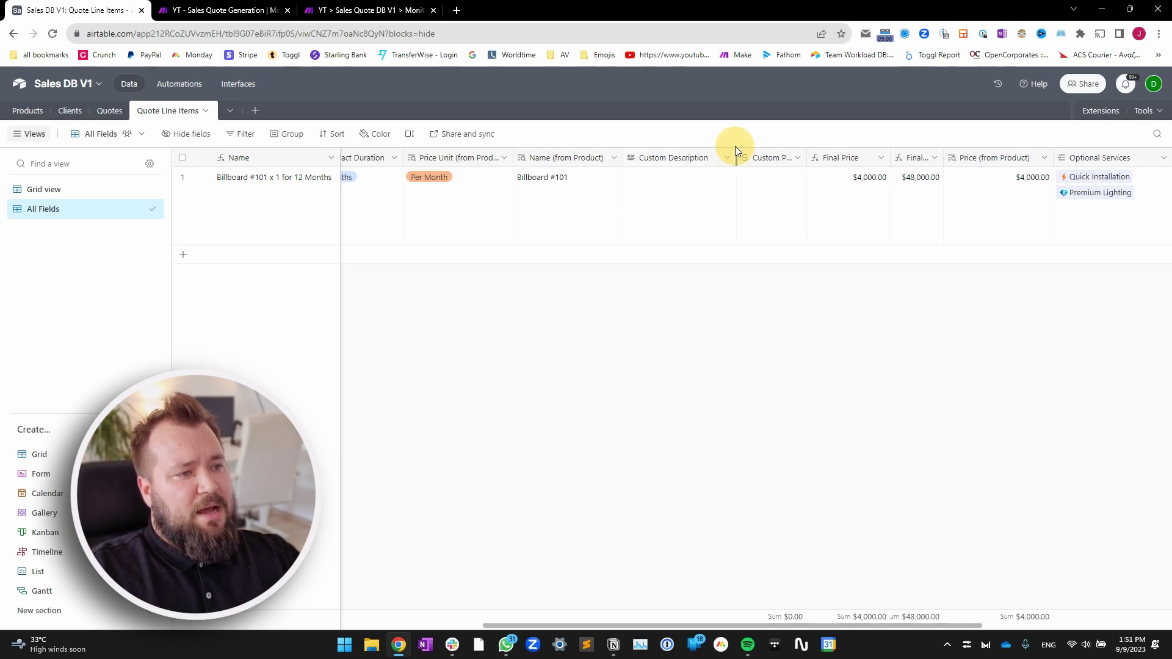
click(702, 191)
double_click(676, 163)
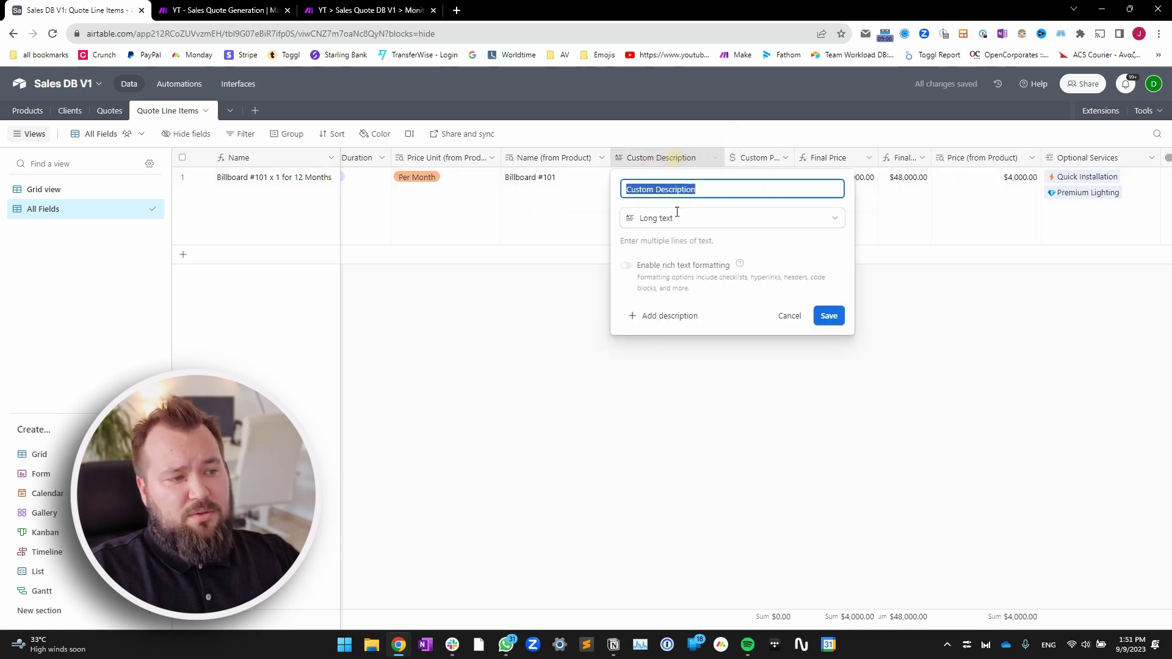
click(495, 367)
drag(792, 158, 820, 157)
click(772, 166)
double_click(772, 161)
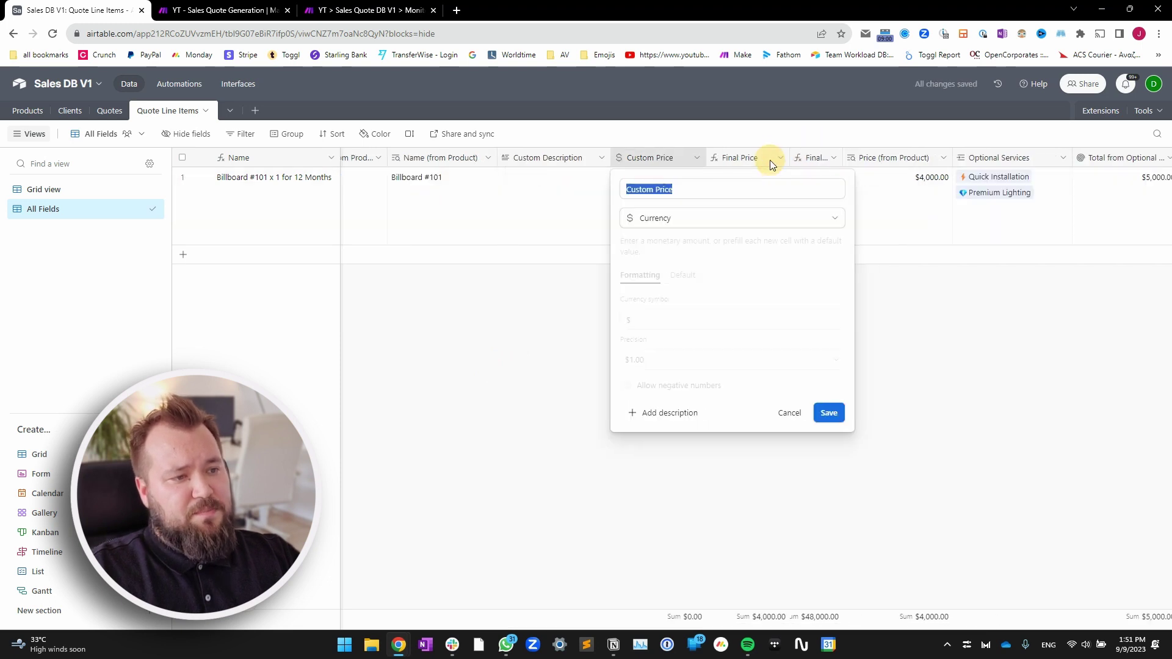
click(545, 374)
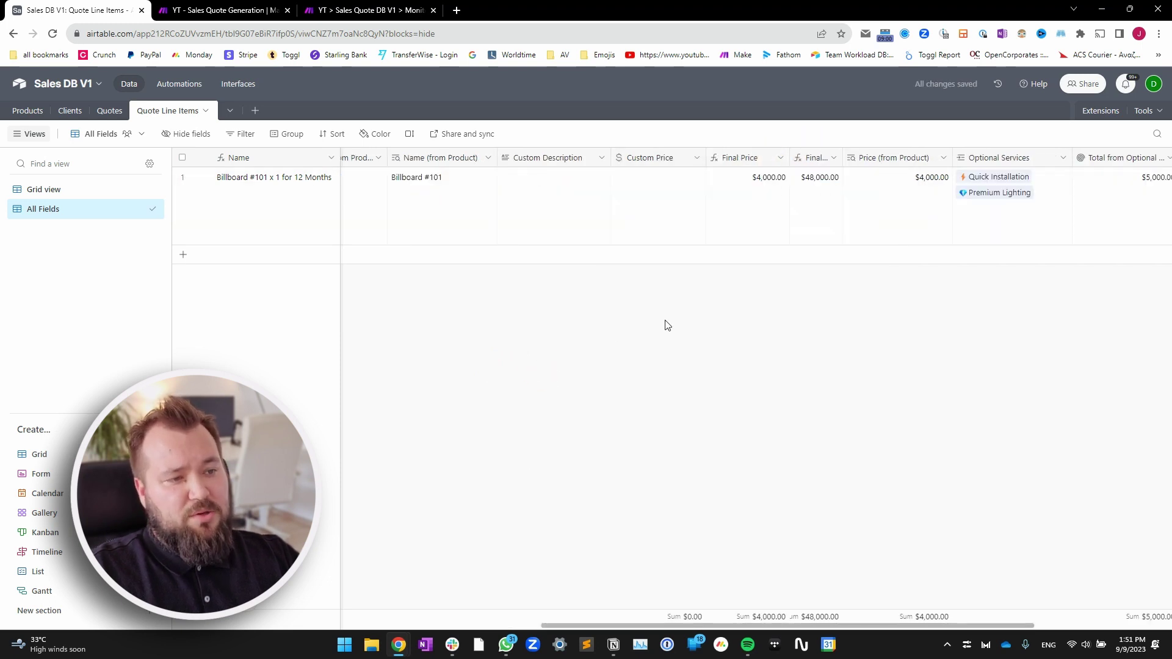
Examine how the Final Price formula chooses between Price (from Product) and Custom Price, leaving the formula unsaved
scroll(632, 269, right, 2)
double_click(614, 157)
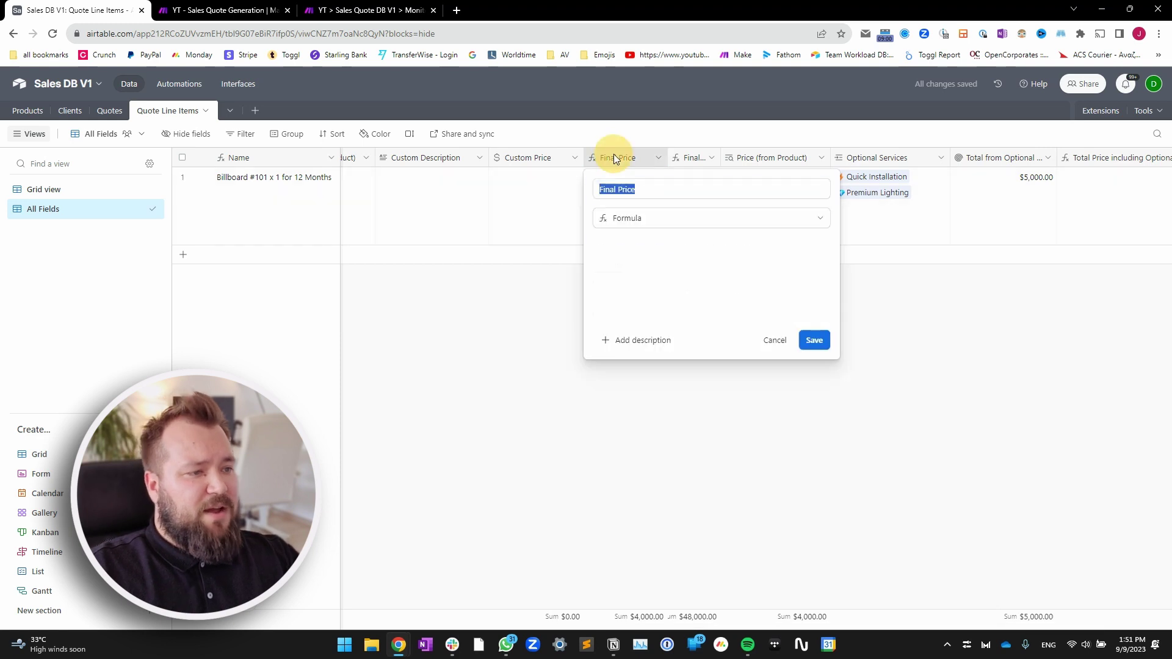
drag(828, 317, 831, 427)
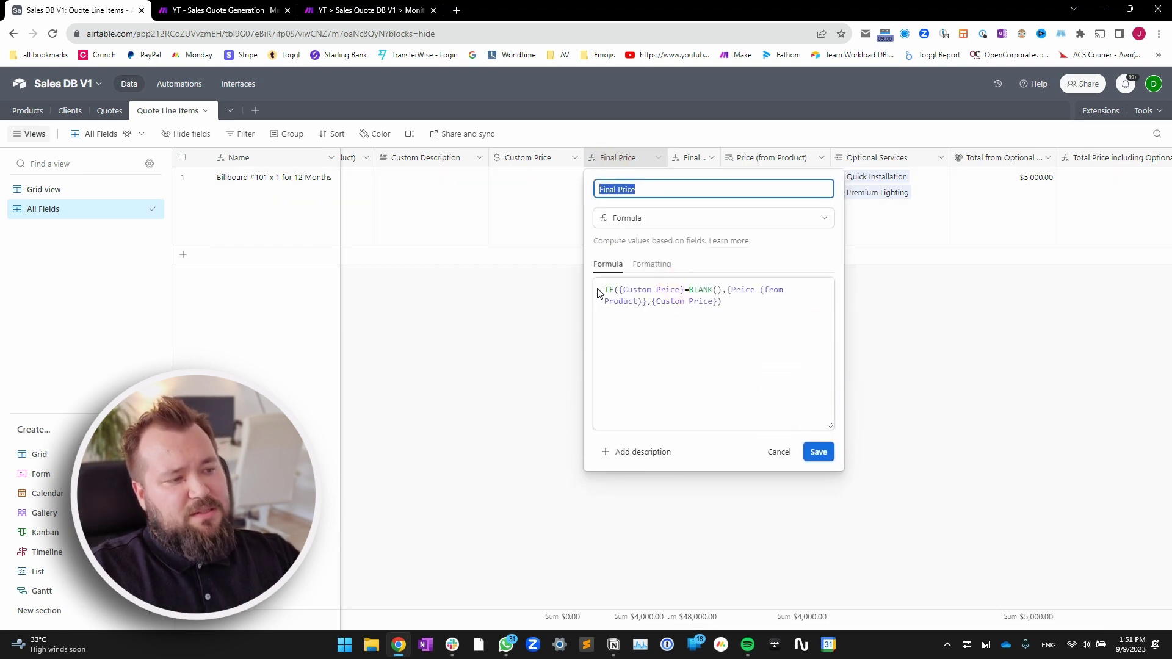
drag(620, 291, 719, 303)
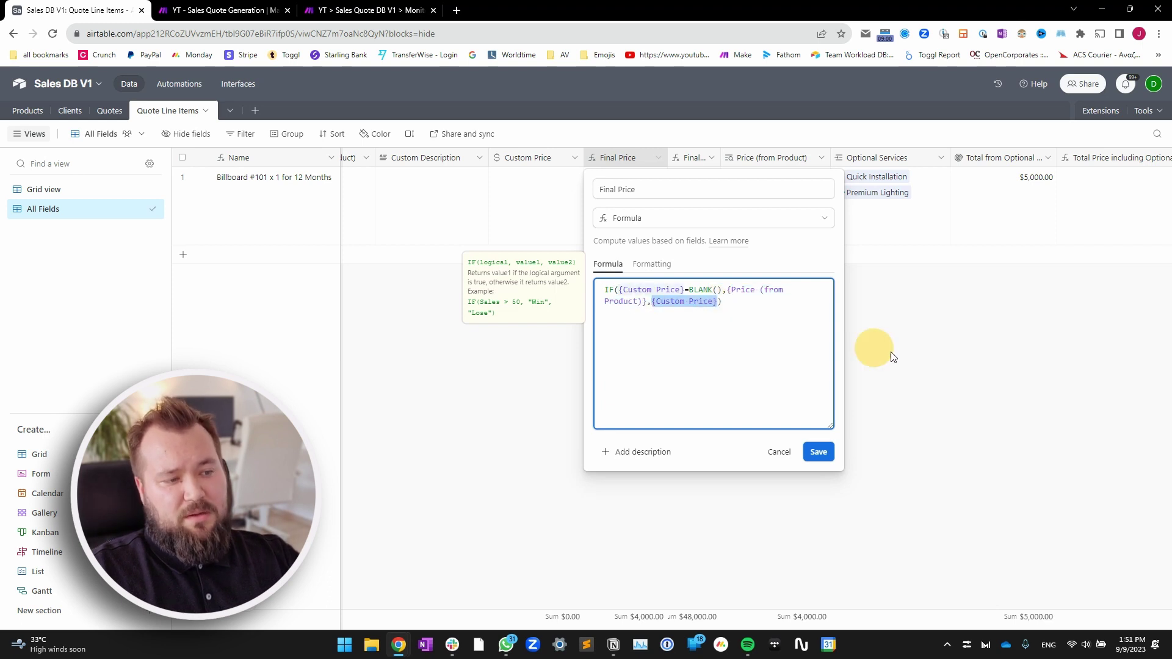
click(530, 193)
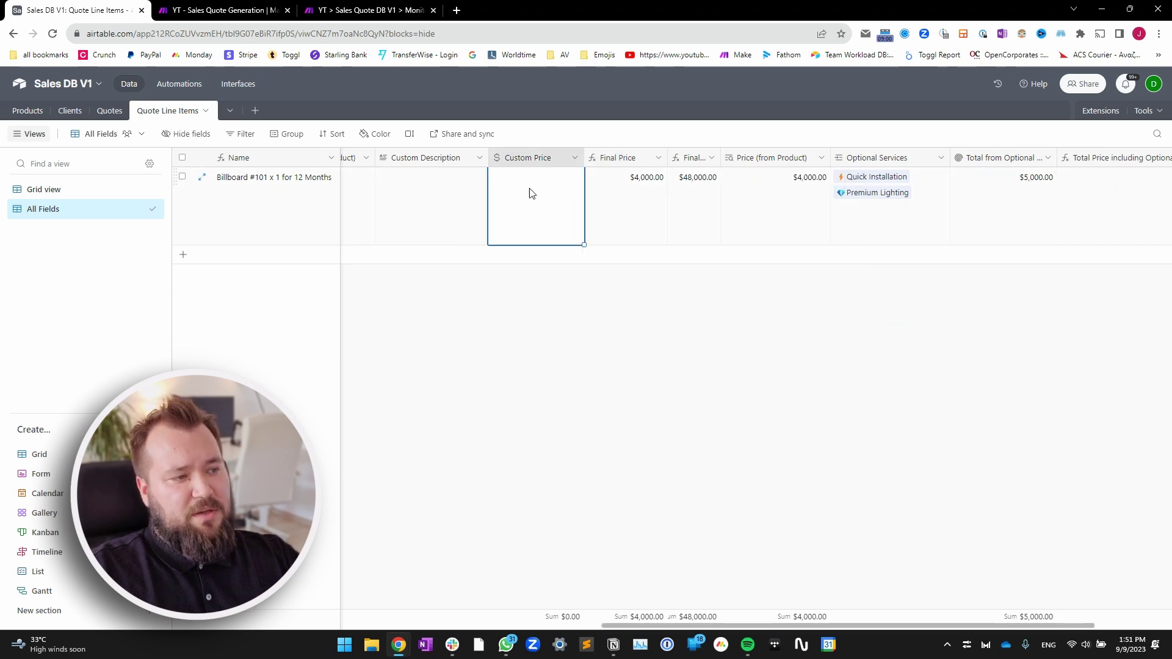
Enter a Custom Price of 5000 for the Billboard #101 line item
click(628, 192)
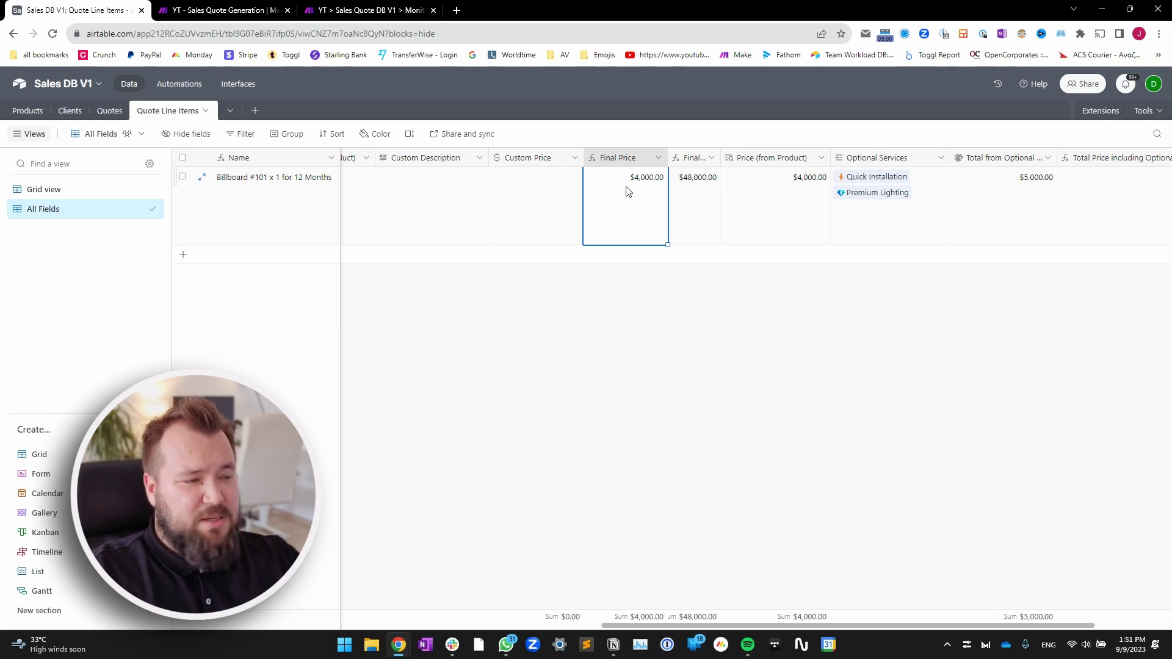
key(Left)
text(5000)
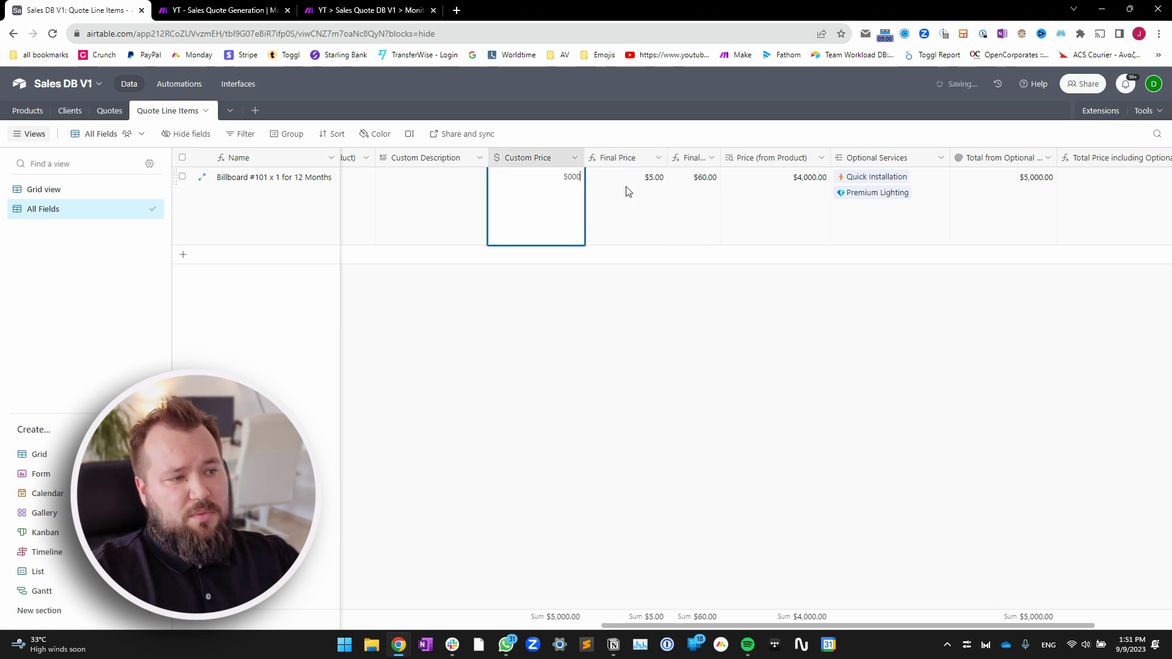
Examine the Contract Duration condition and Final Price branches of the Final Price Inc Duration formula, leaving it unsaved
click(626, 184)
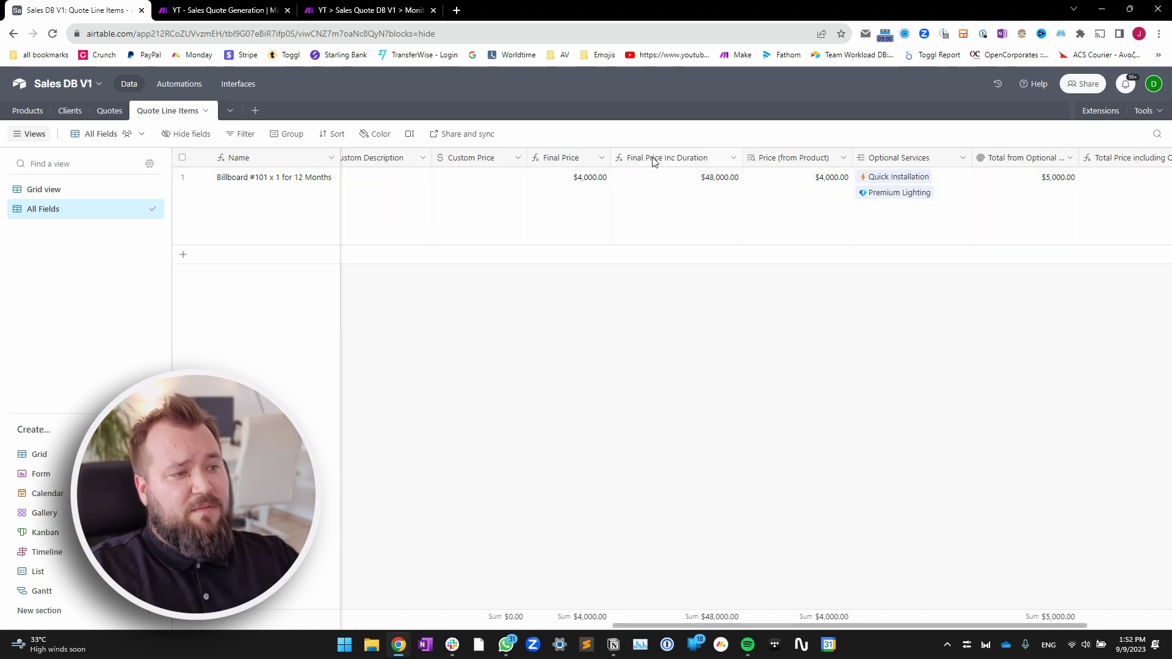
double_click(652, 157)
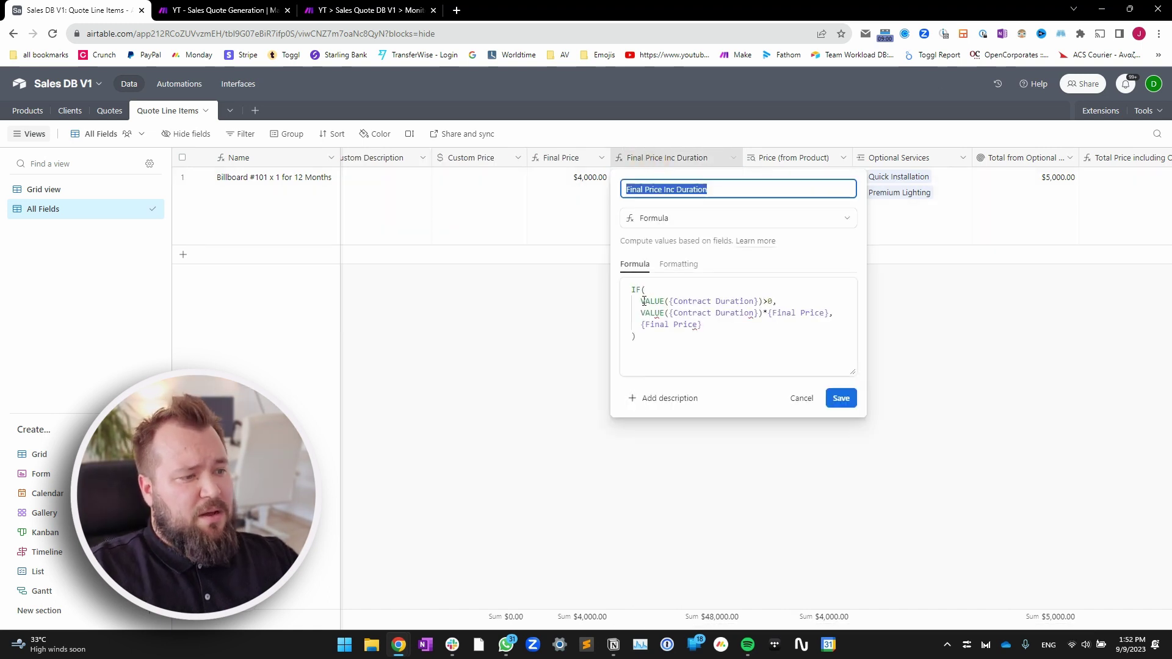
drag(639, 302, 781, 306)
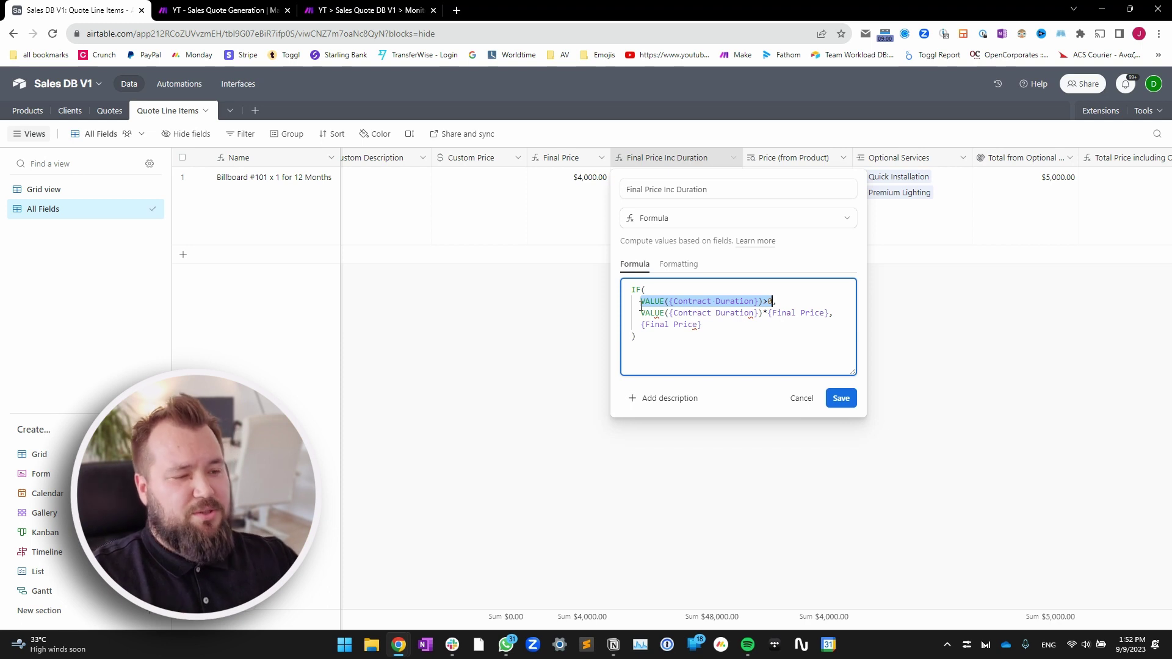
drag(638, 312, 765, 311)
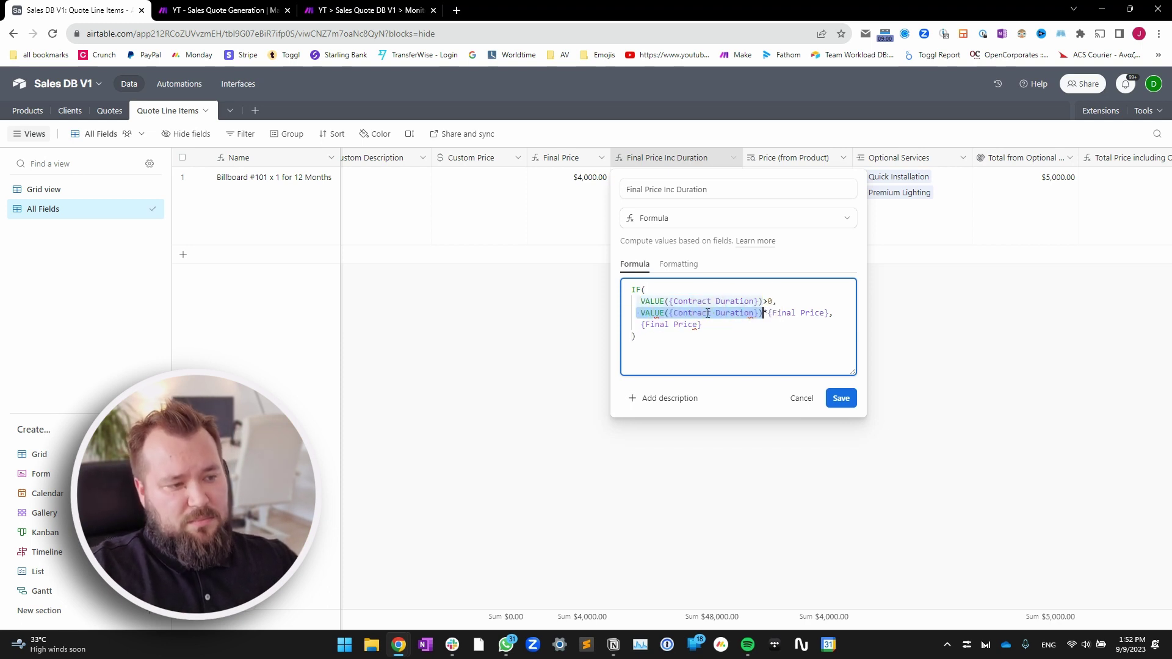
click(774, 312)
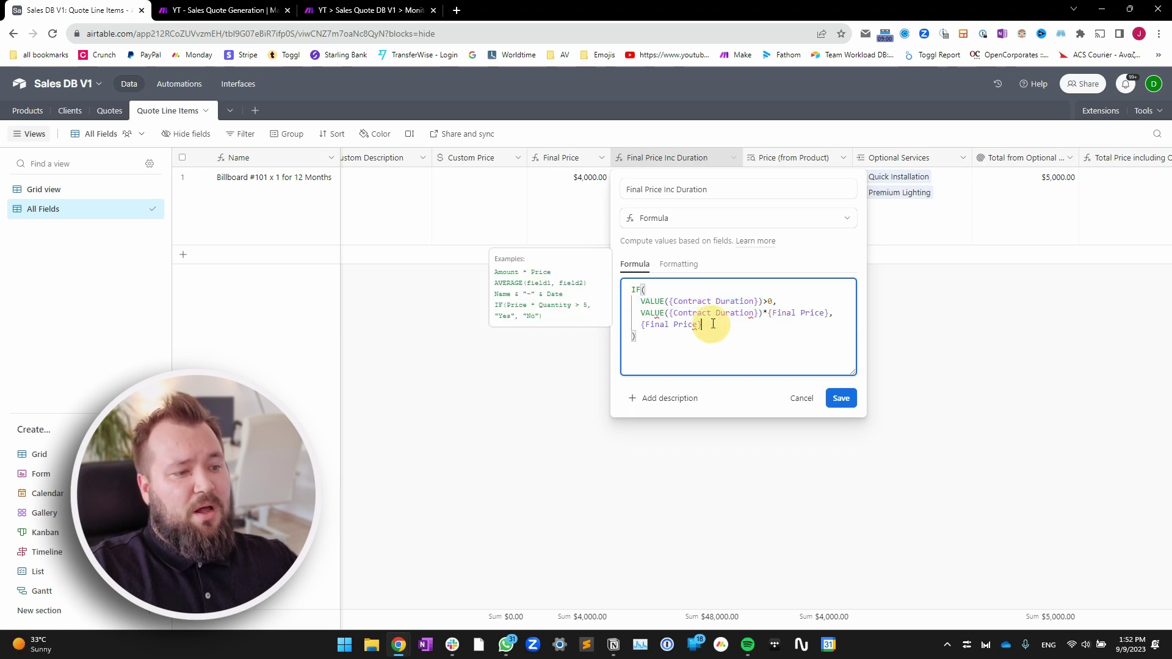
drag(777, 301, 710, 301)
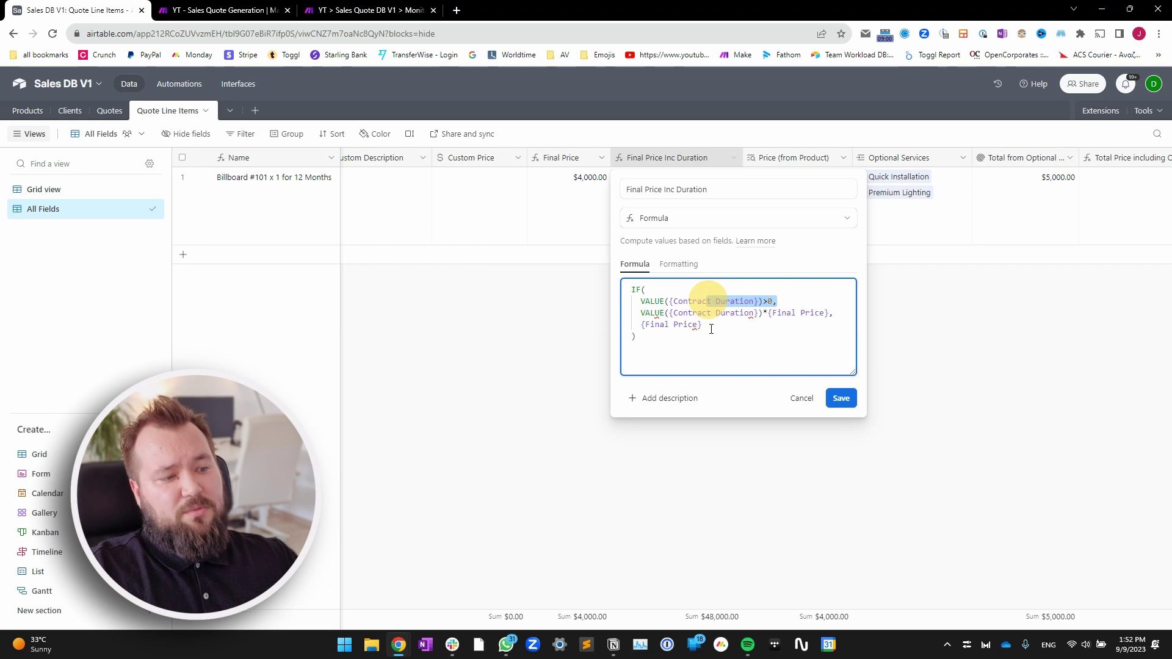
click(707, 326)
drag(646, 326, 723, 324)
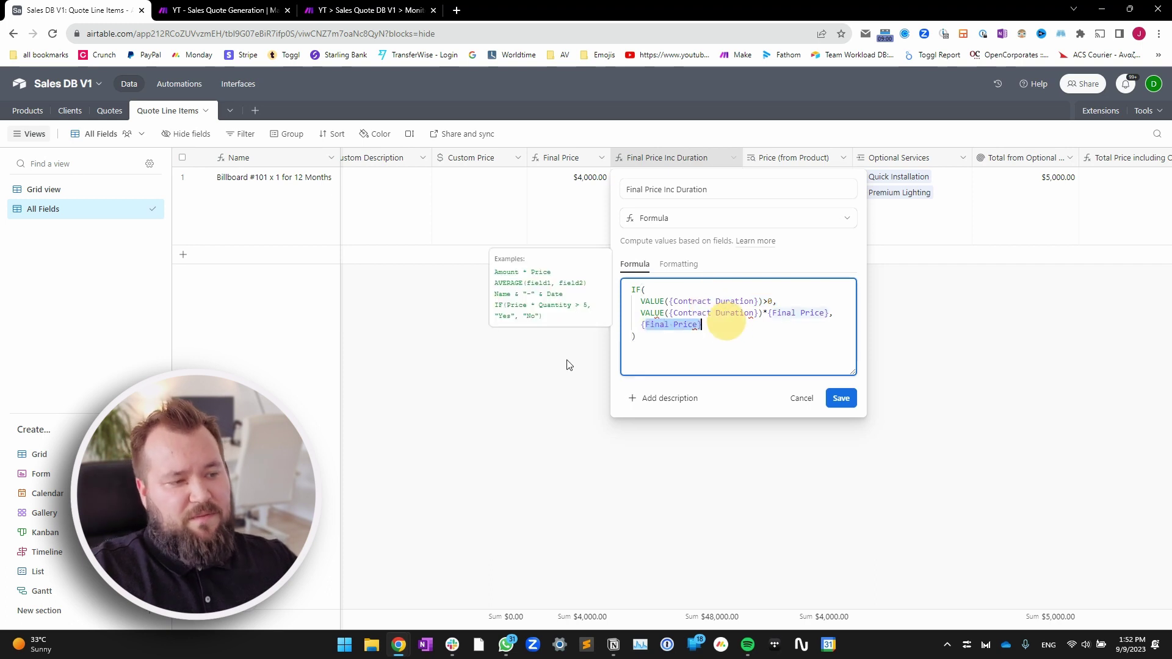
click(476, 418)
Inspect the lookup configuration of Price (from Product) and the linked-record settings and entries of Optional Services
click(694, 151)
double_click(694, 155)
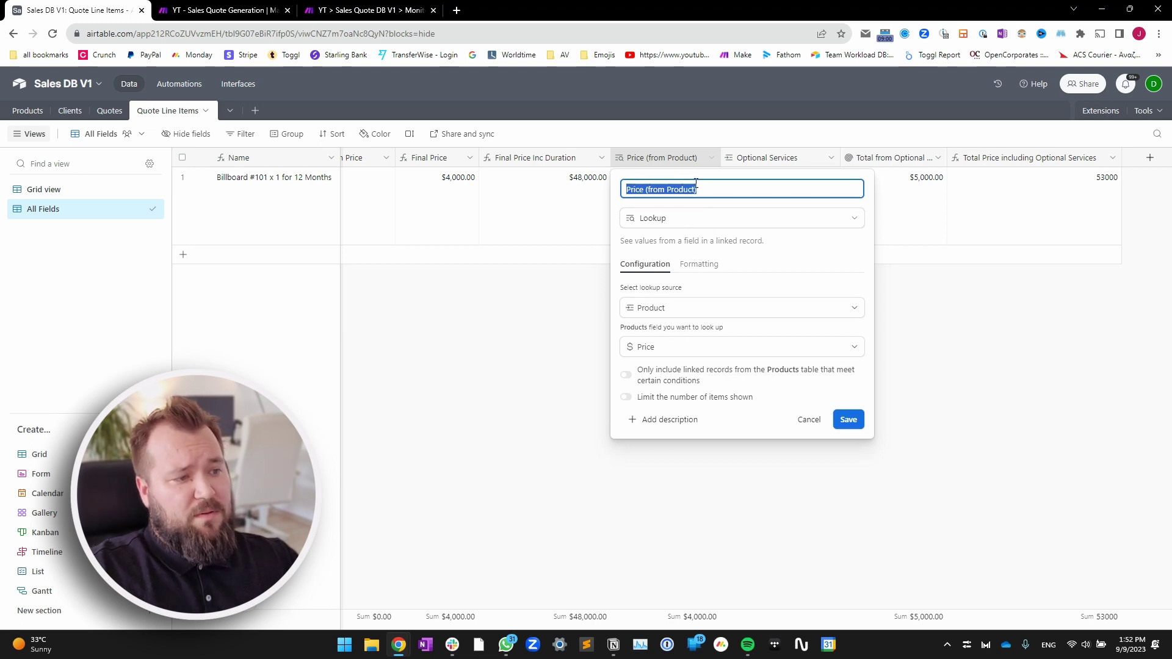
key(Escape)
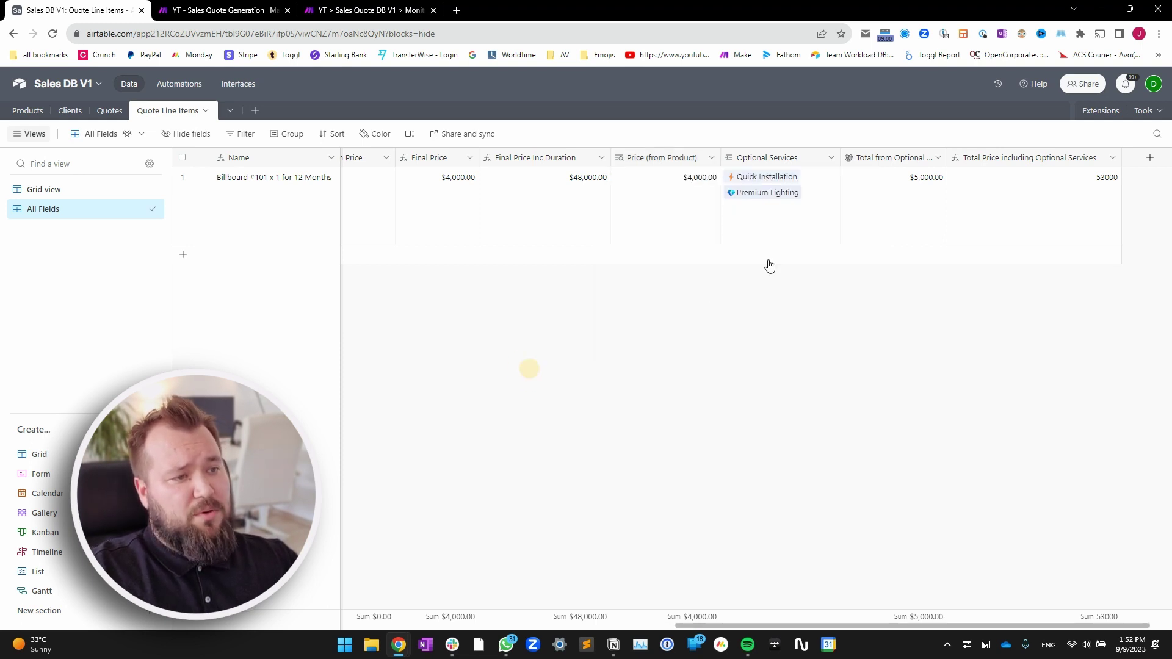
click(819, 189)
double_click(812, 159)
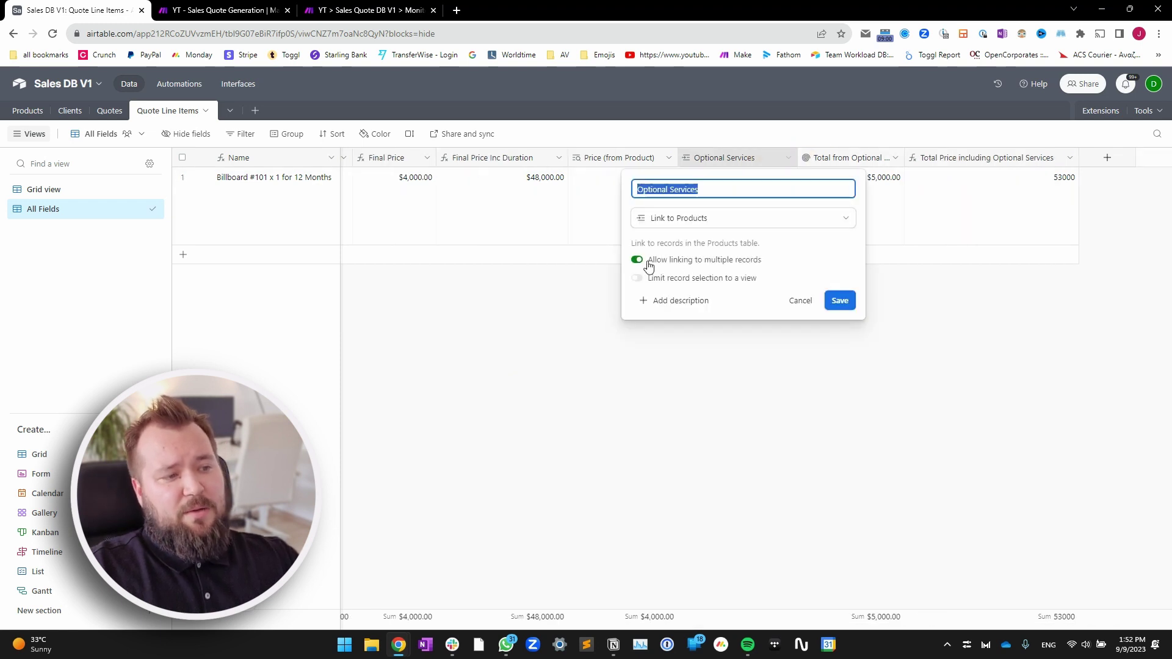
click(570, 390)
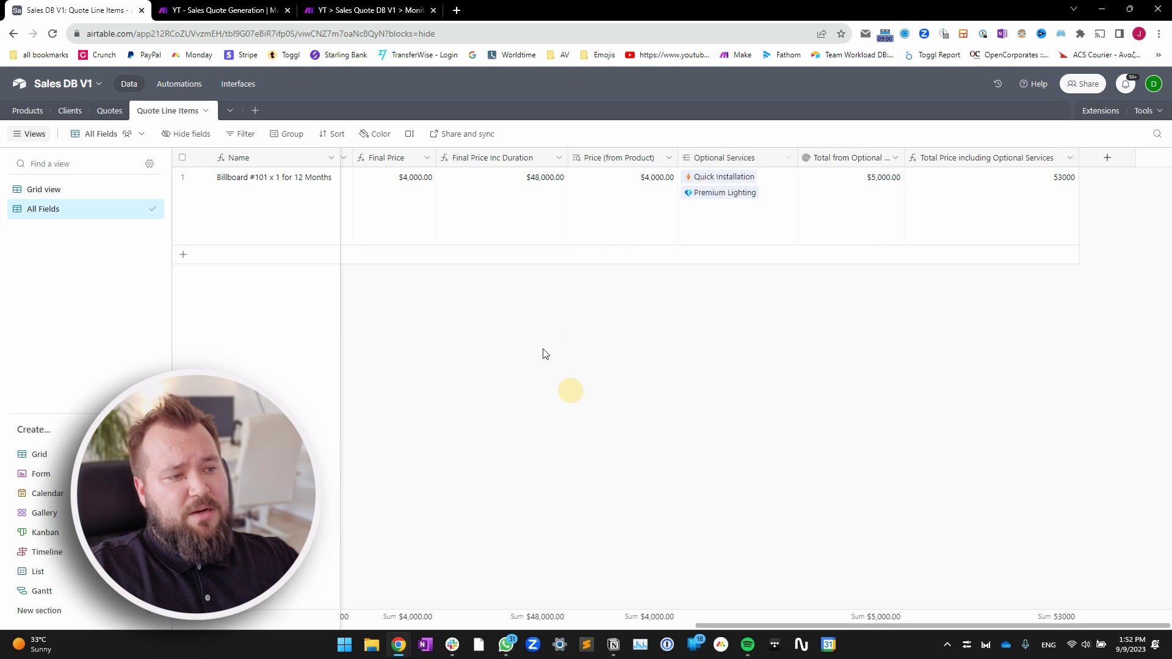
click(761, 208)
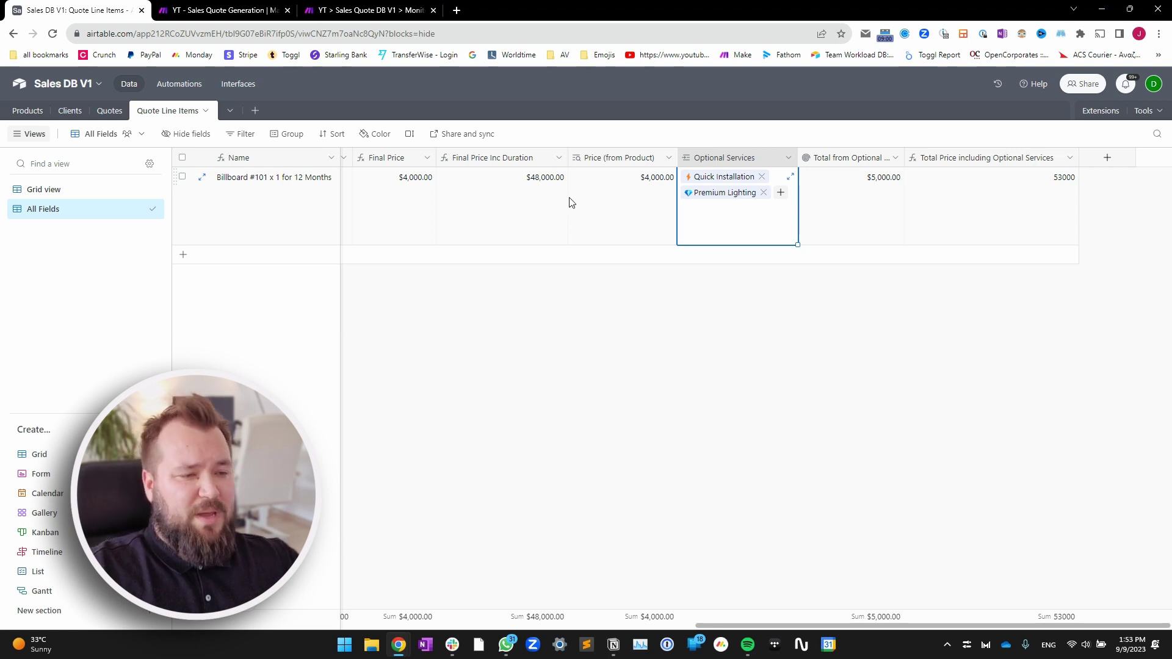
Widen the Total from Optional Services column to fit its name and inspect its rollup source, field and aggregation formula
click(863, 216)
drag(905, 158, 941, 154)
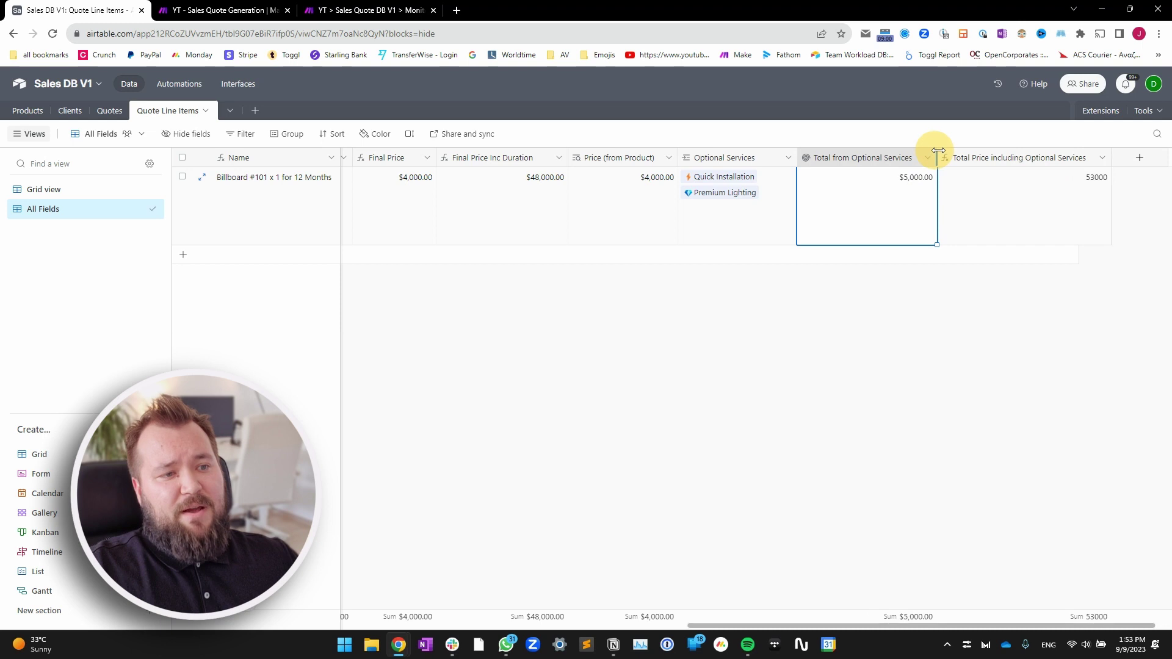
double_click(856, 158)
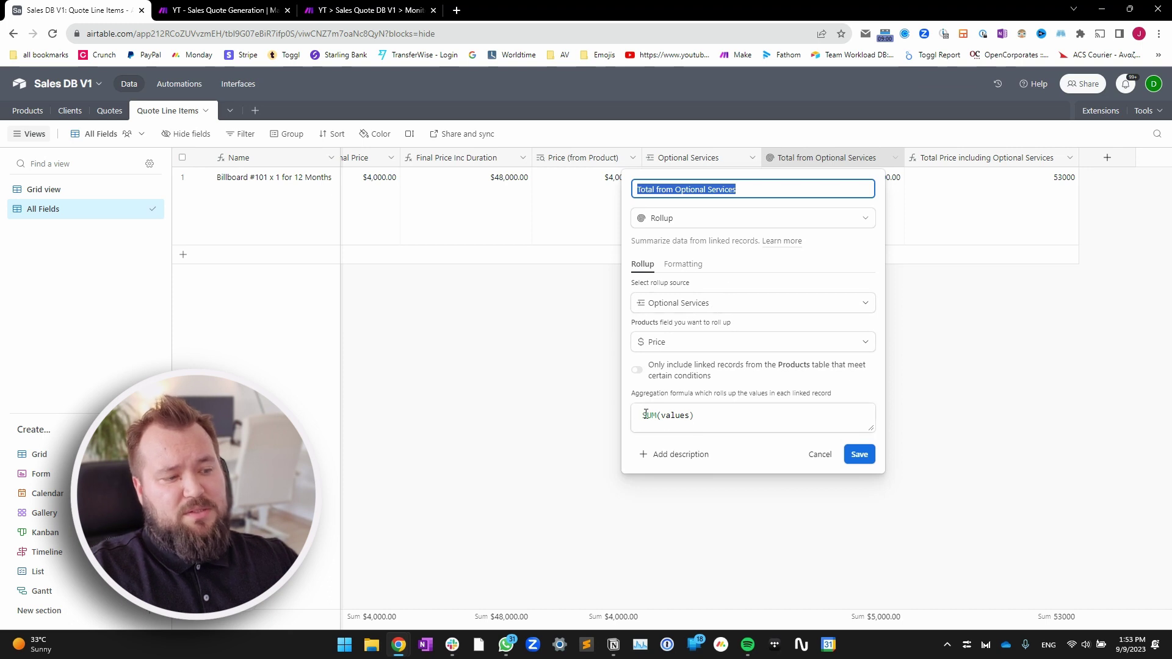
click(990, 343)
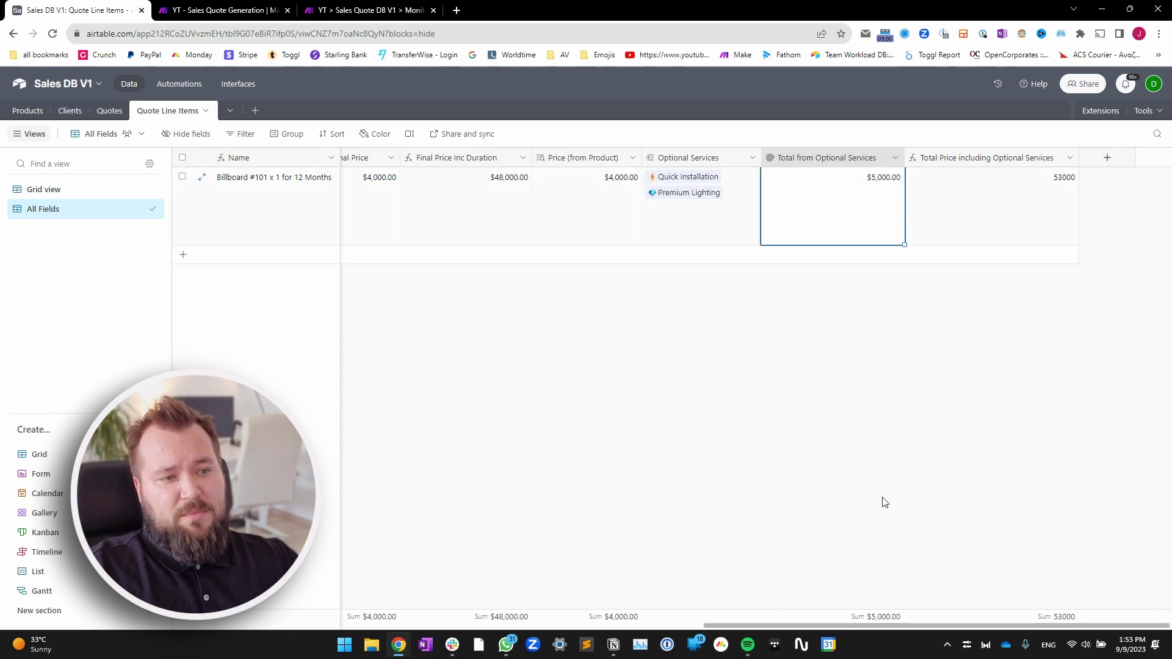
Examine the SUM formula of Total Price including Optional Services and close it without saving
double_click(1026, 160)
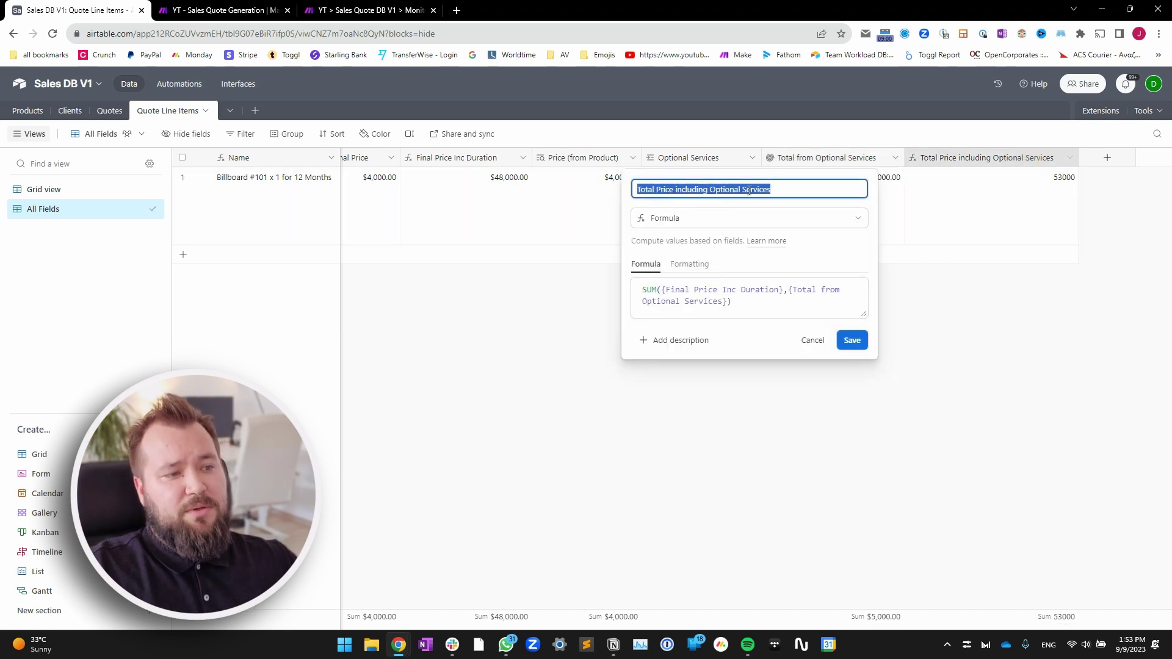
drag(643, 289, 727, 303)
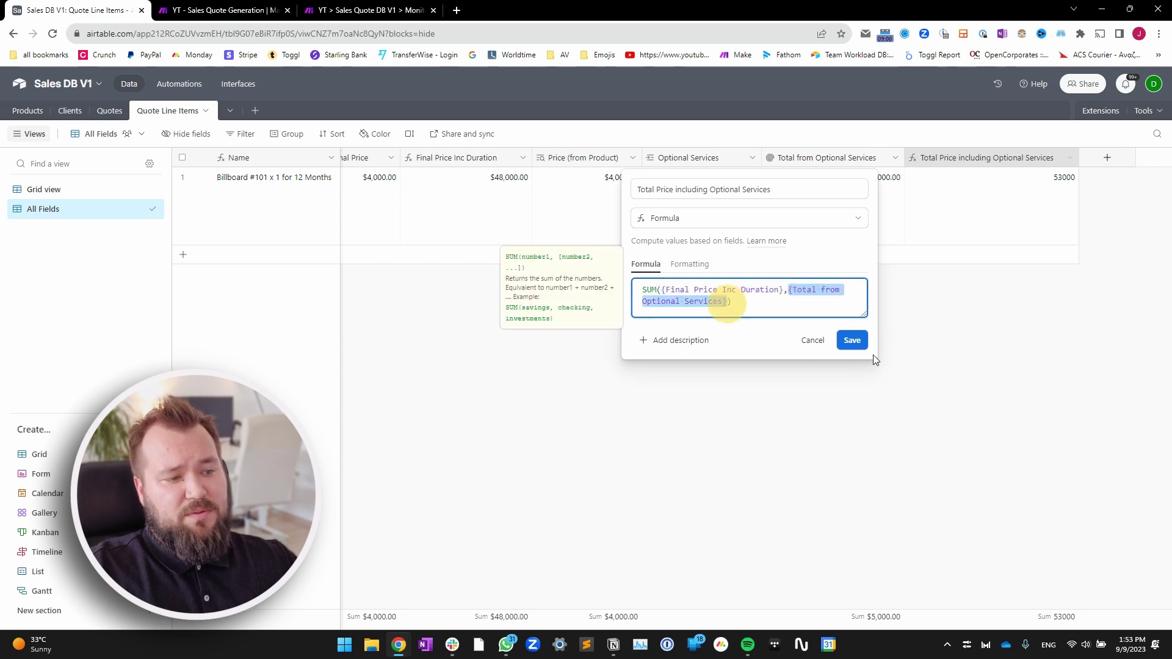
click(812, 340)
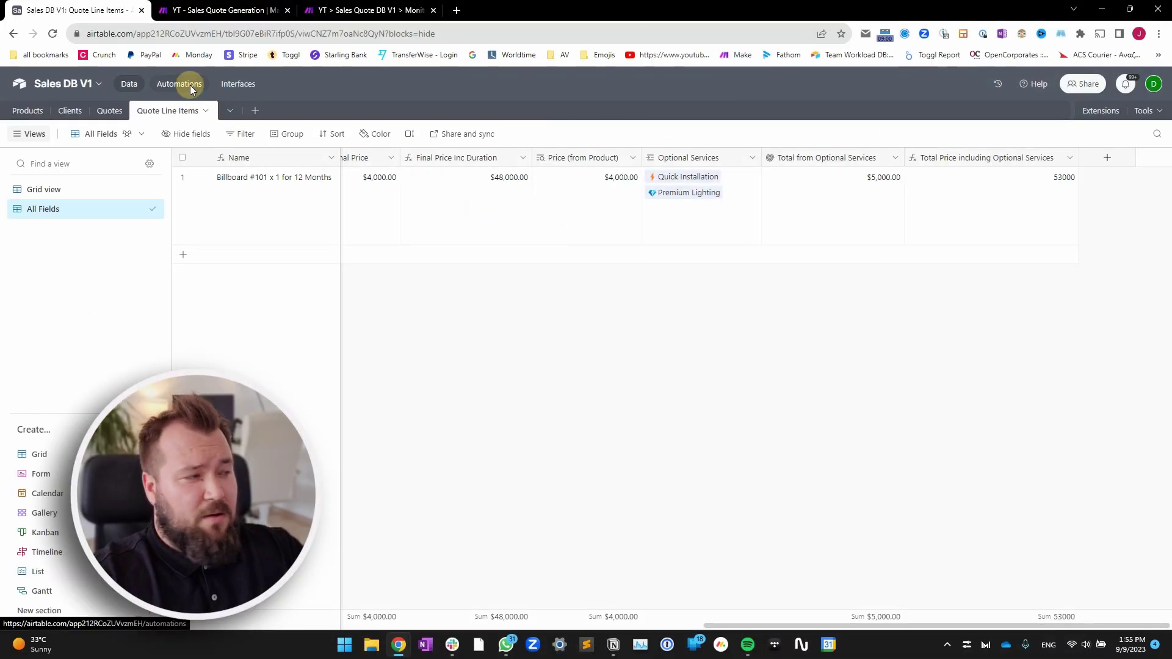
Review the Generate Quote automation's record-matching trigger and its Run a script action
click(191, 89)
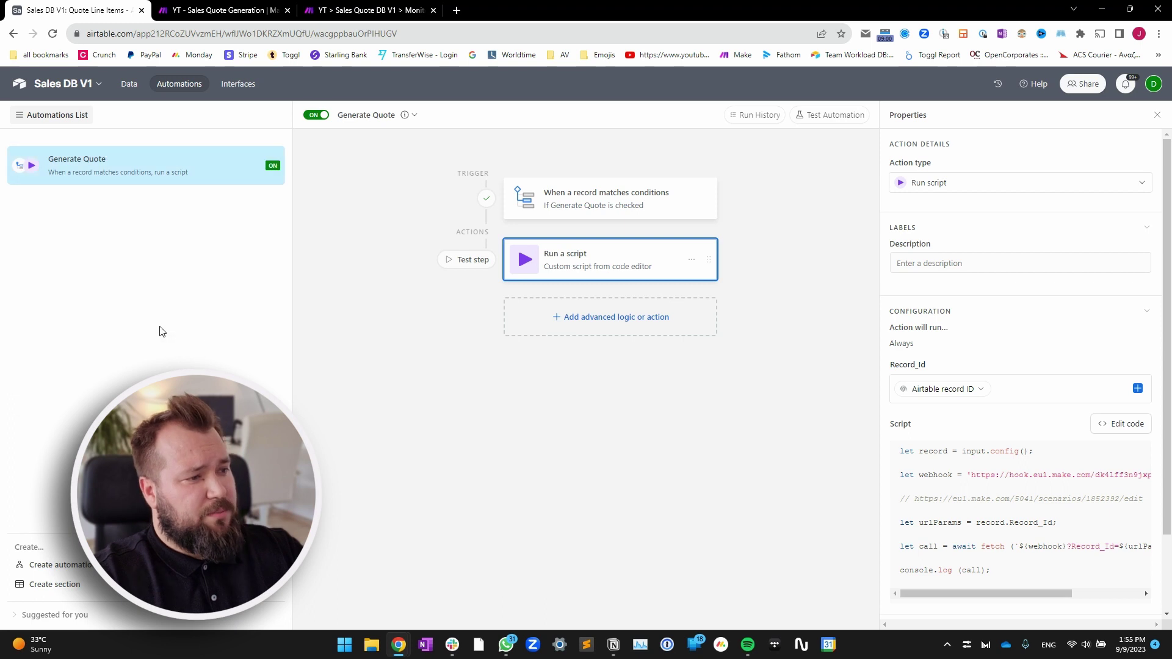
click(577, 208)
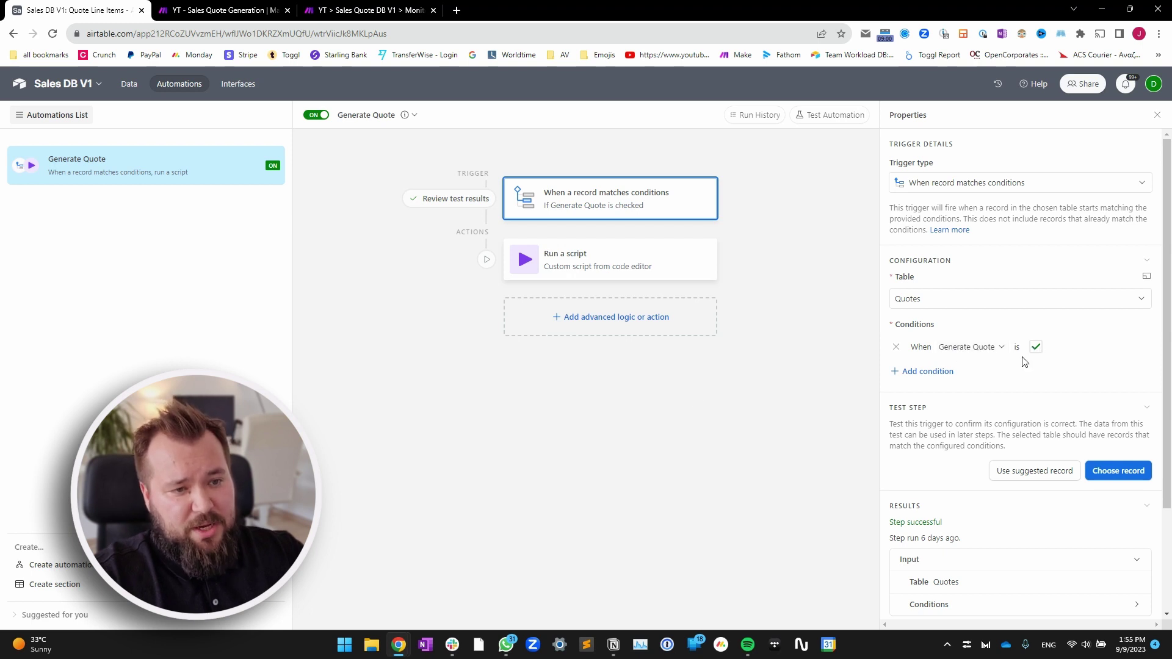
click(628, 267)
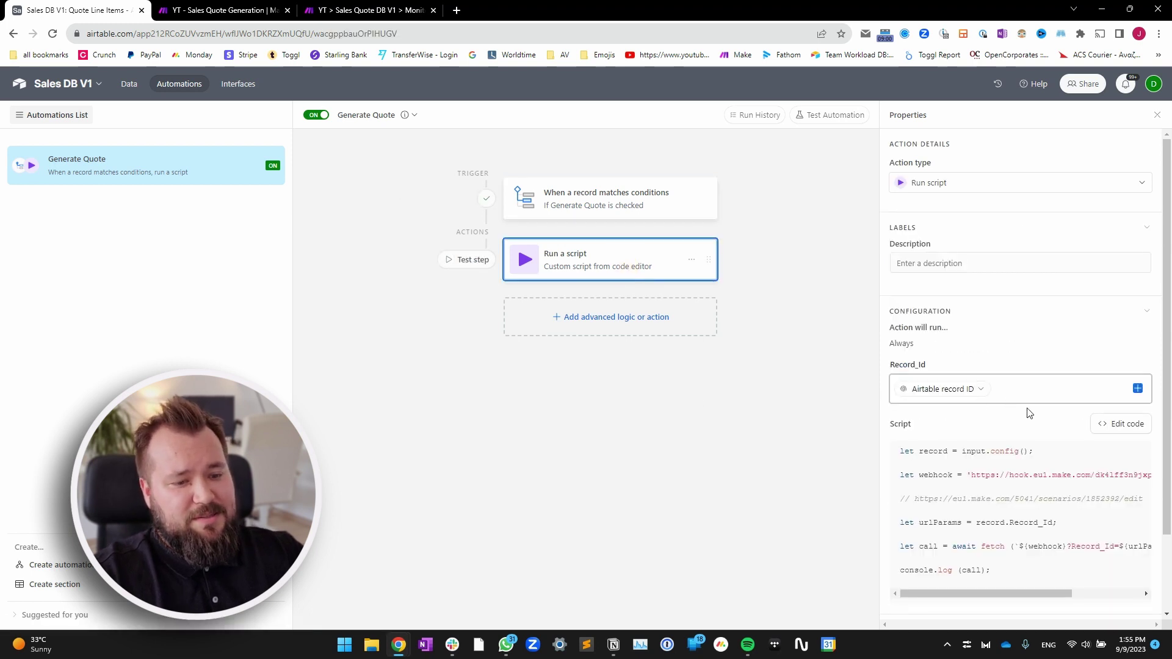
Open the action's script code, copy the Make webhook URL and highlight the commented scenario link
click(1114, 426)
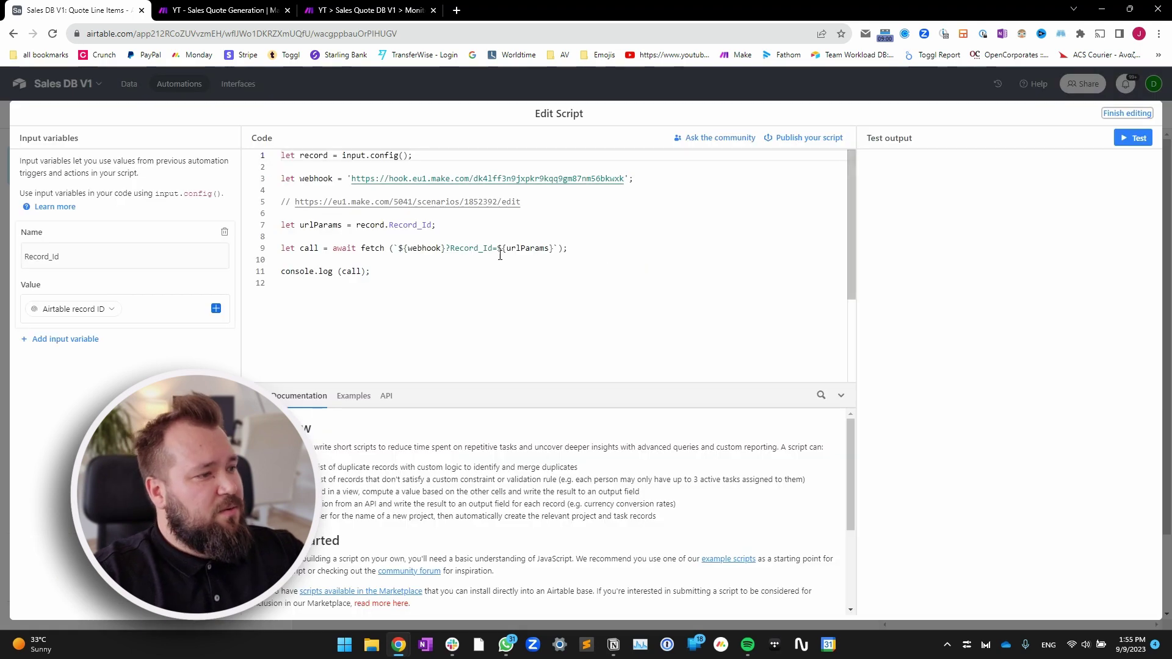
drag(353, 178, 623, 178)
key(ctrl+c)
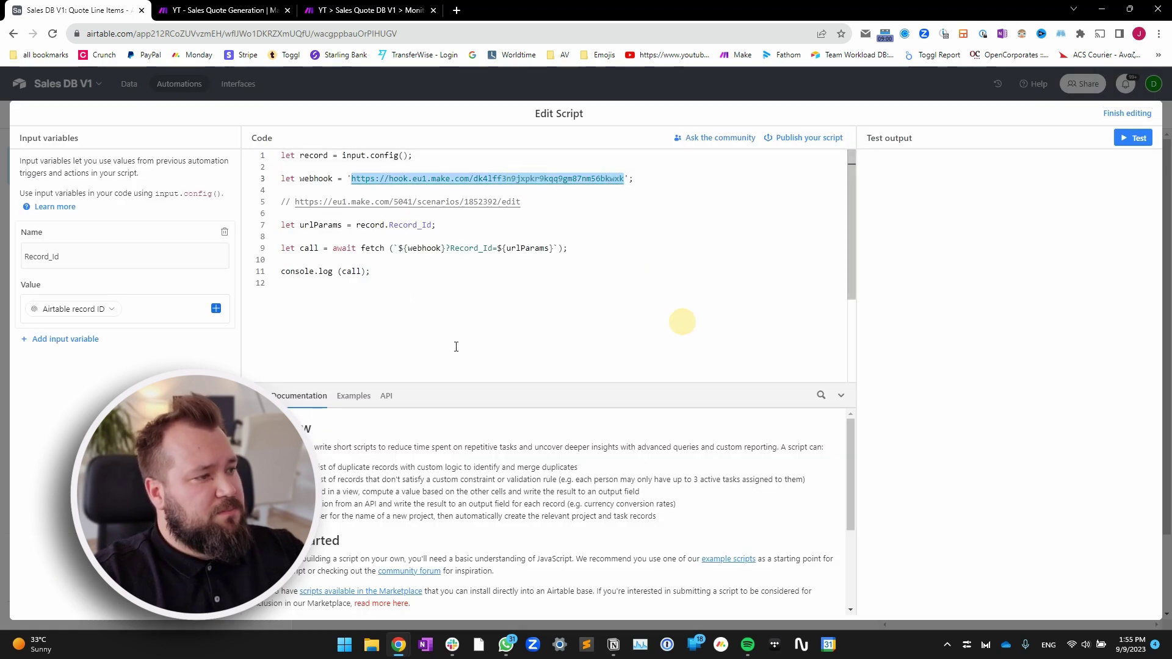
drag(553, 202, 295, 202)
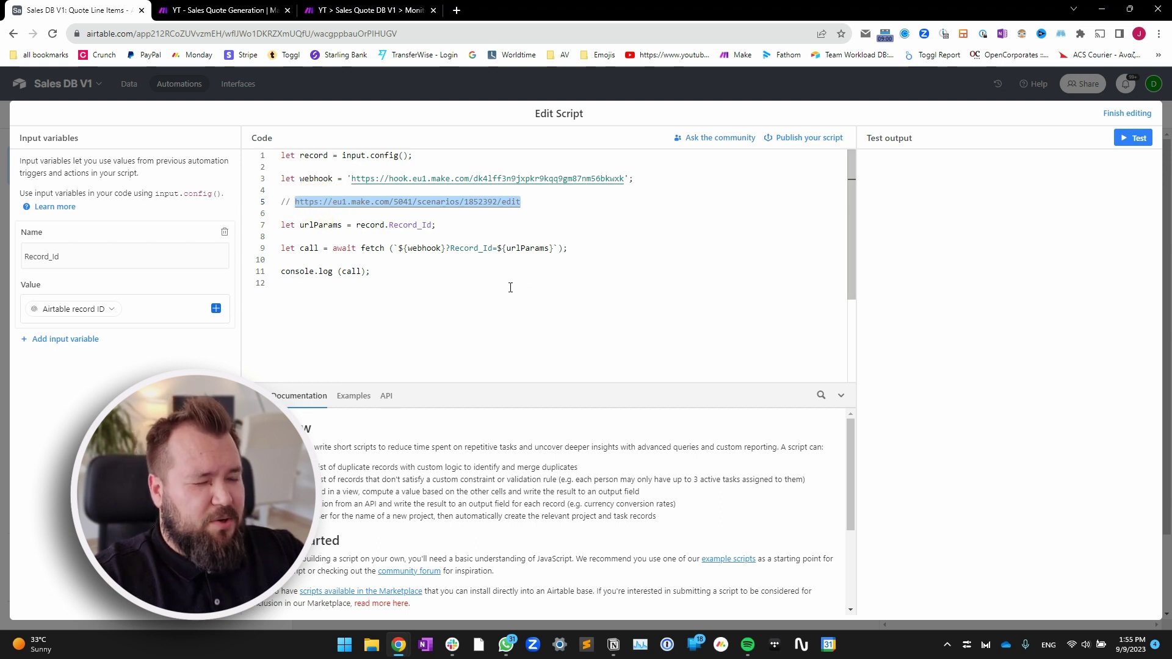
Check the Record_Id input variable's name and data source, leave them as they are and finish editing the script
click(148, 262)
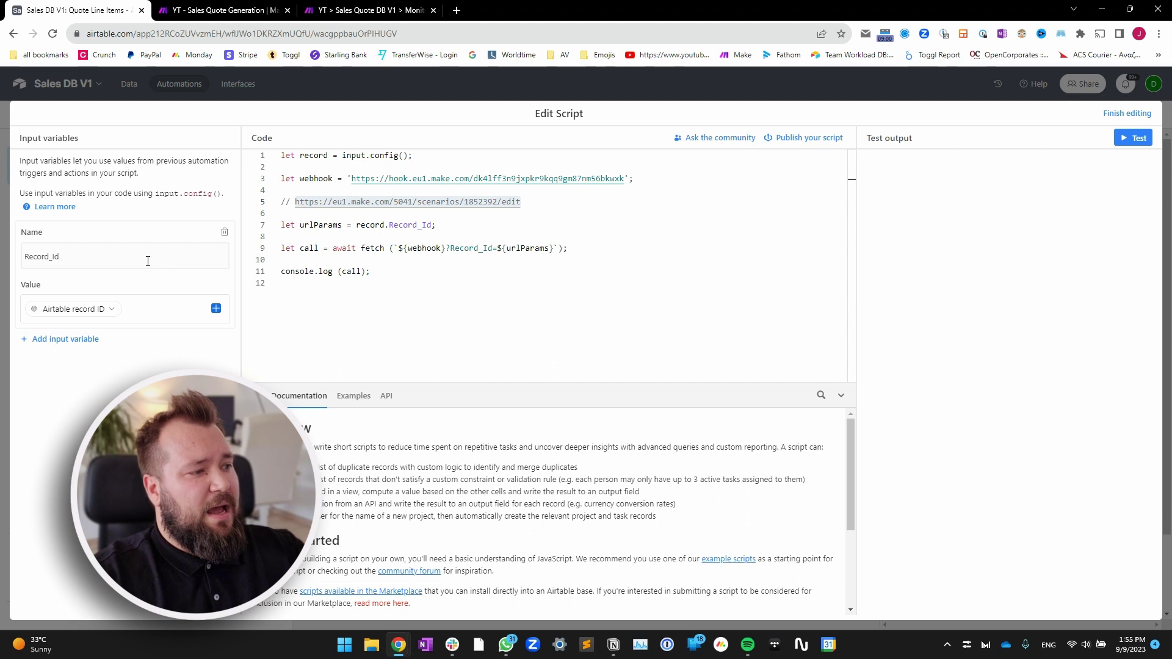
drag(74, 256, 24, 257)
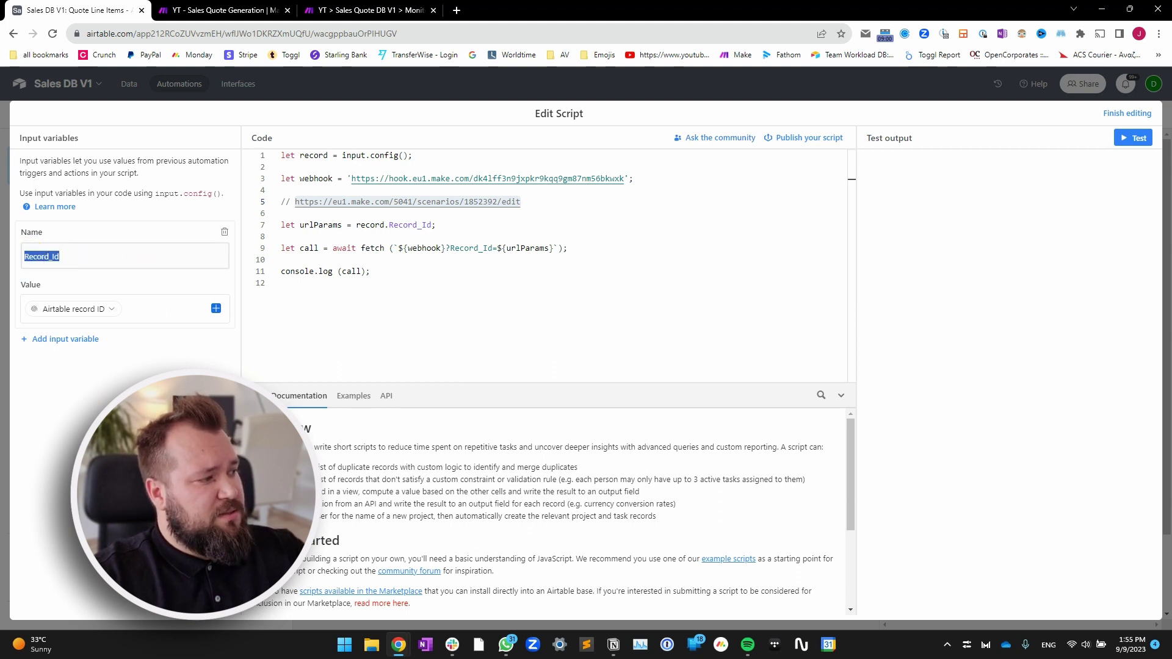
click(151, 306)
click(216, 309)
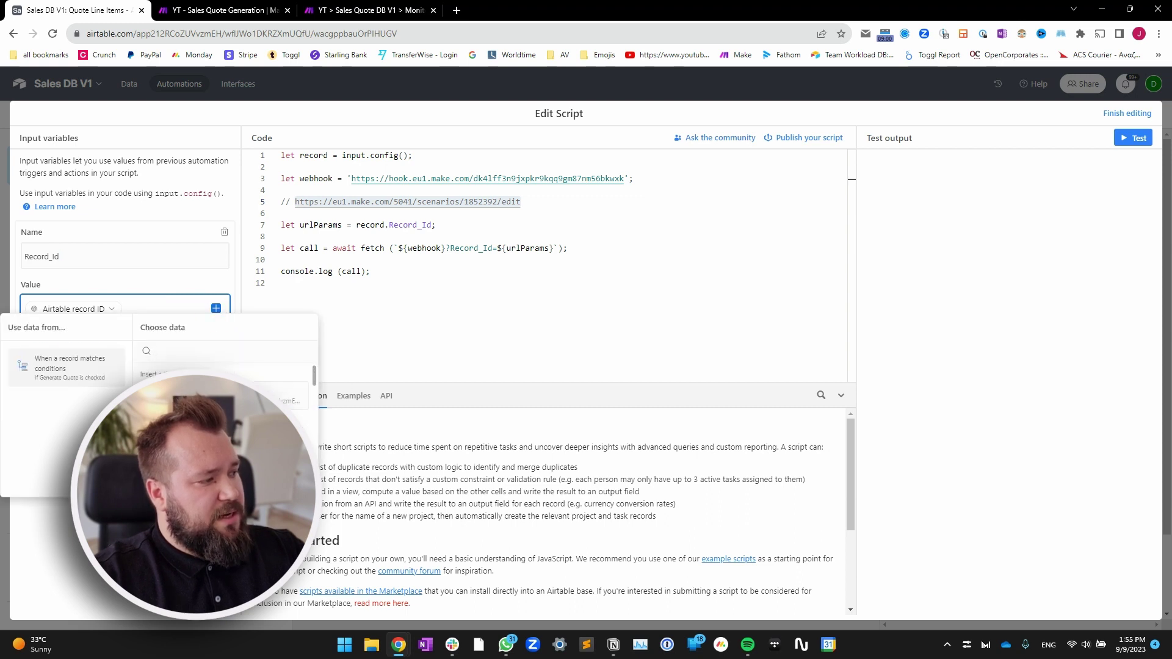
key(Escape)
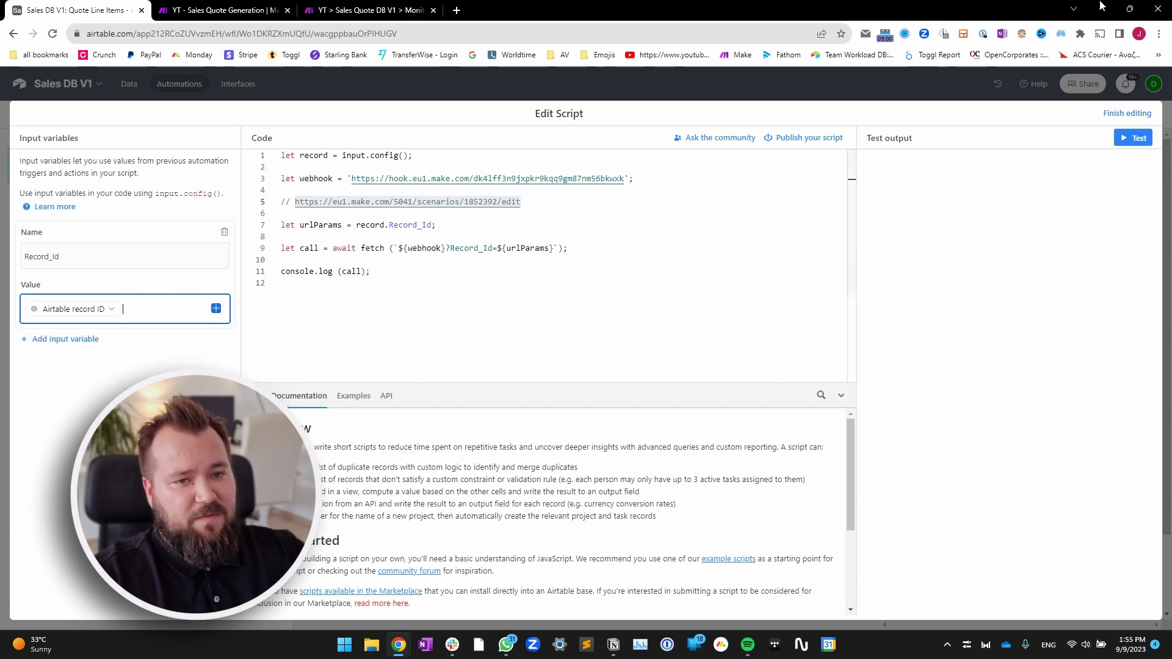
click(1127, 113)
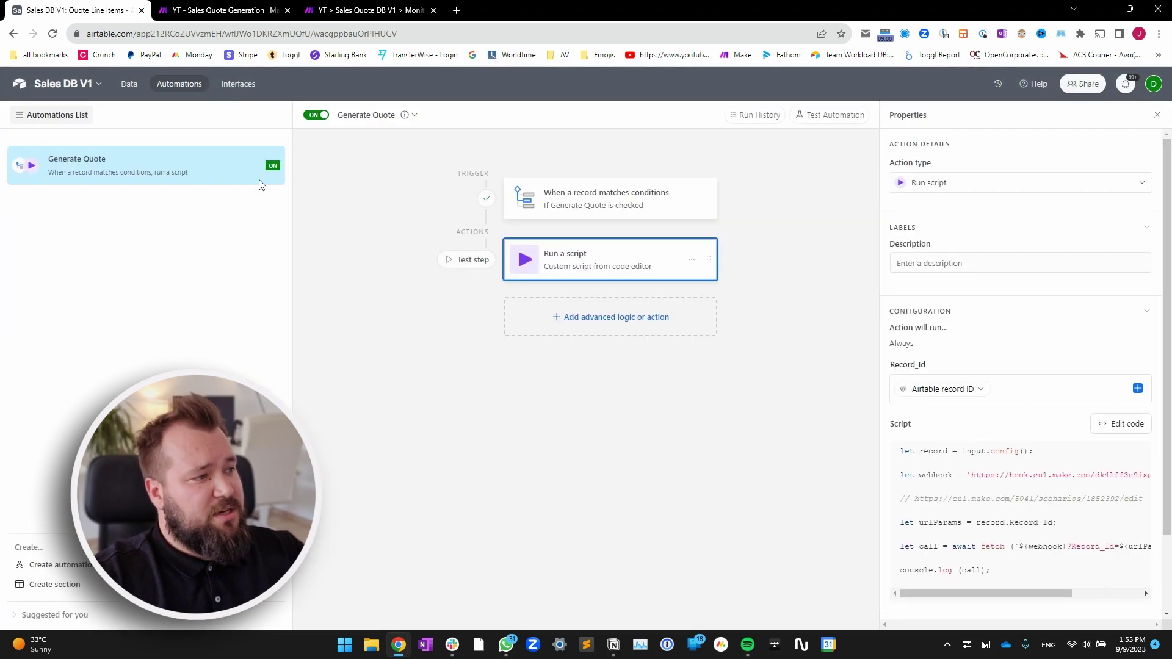
Switch to the YT - Sales Quote Generation scenario in Make and open the settings of its Custom webhook module
click(129, 84)
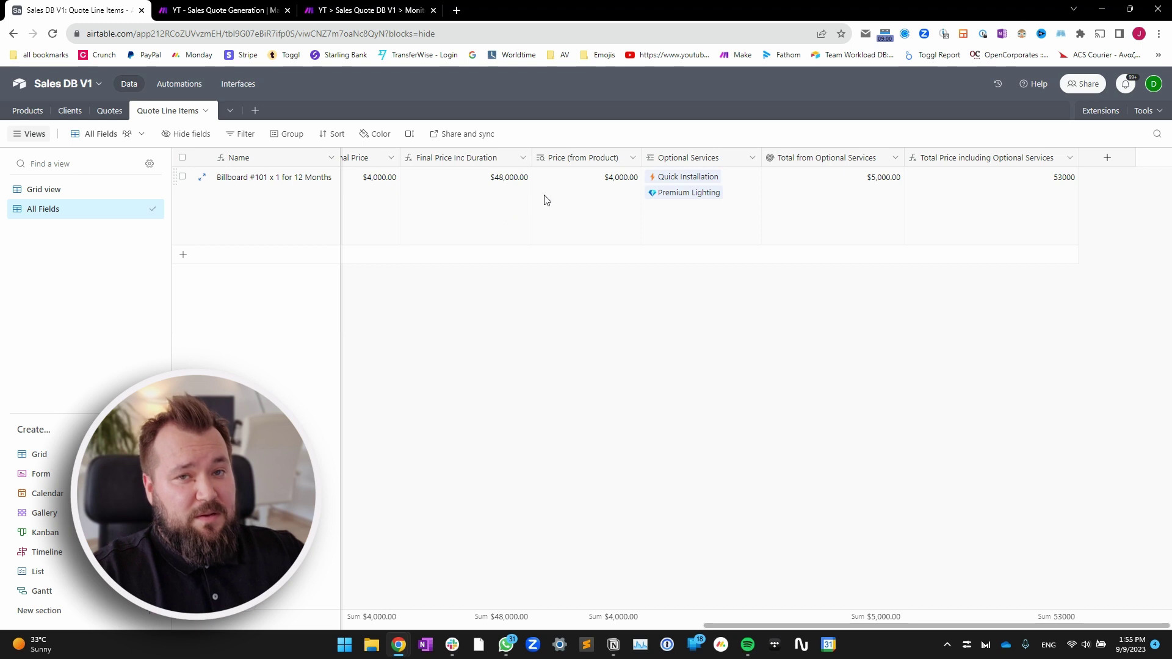
click(219, 11)
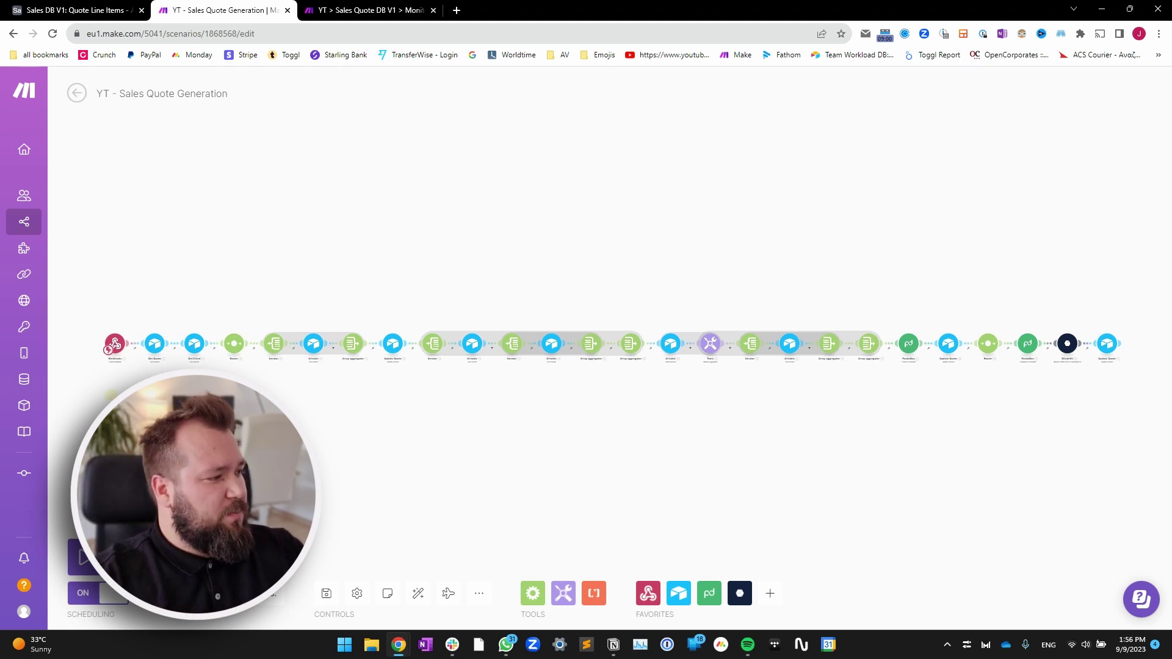
scroll(224, 343, up, 5)
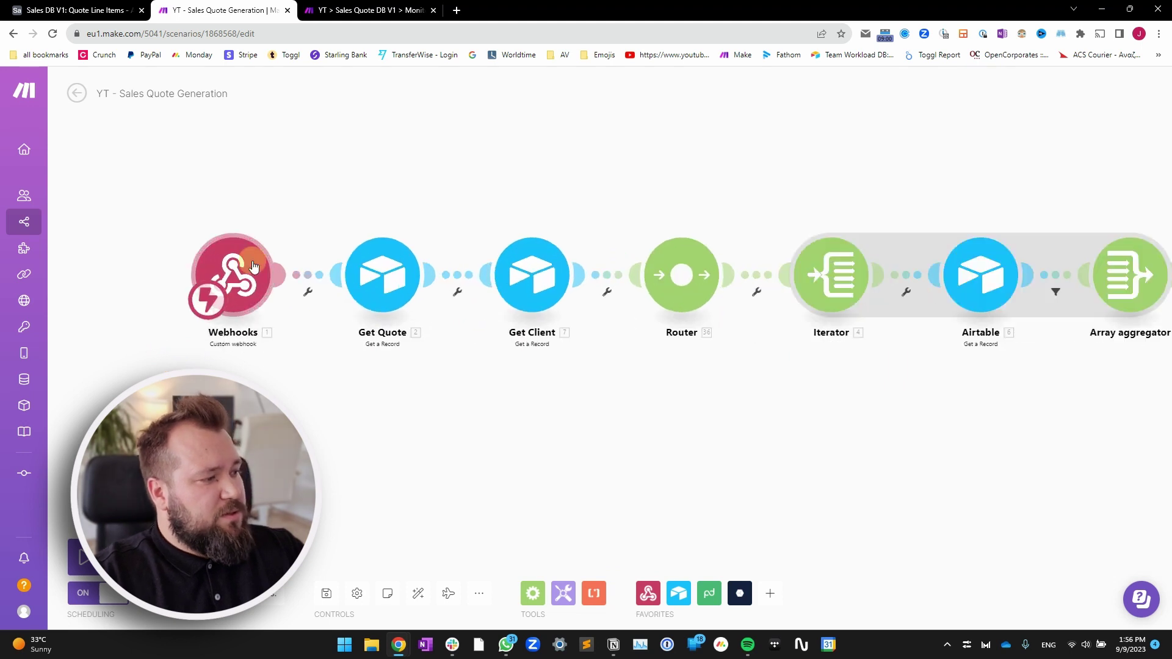
click(254, 267)
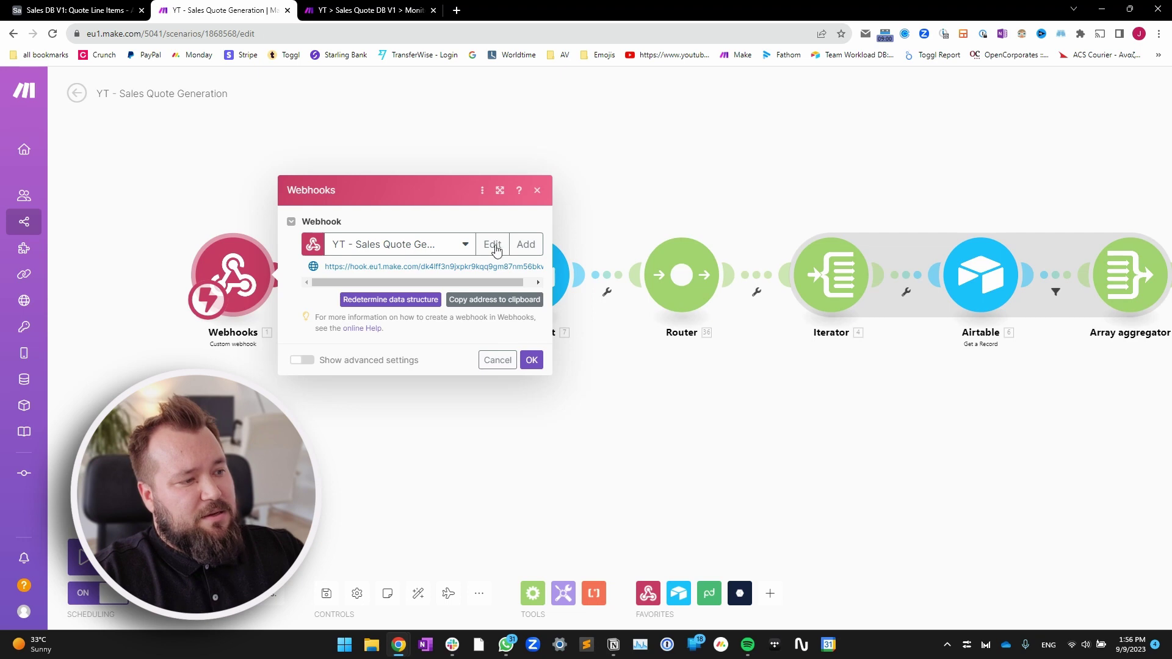
Return to Airtable and reopen the Generate Quote automation's script code to show its webhook URL
click(73, 10)
click(179, 84)
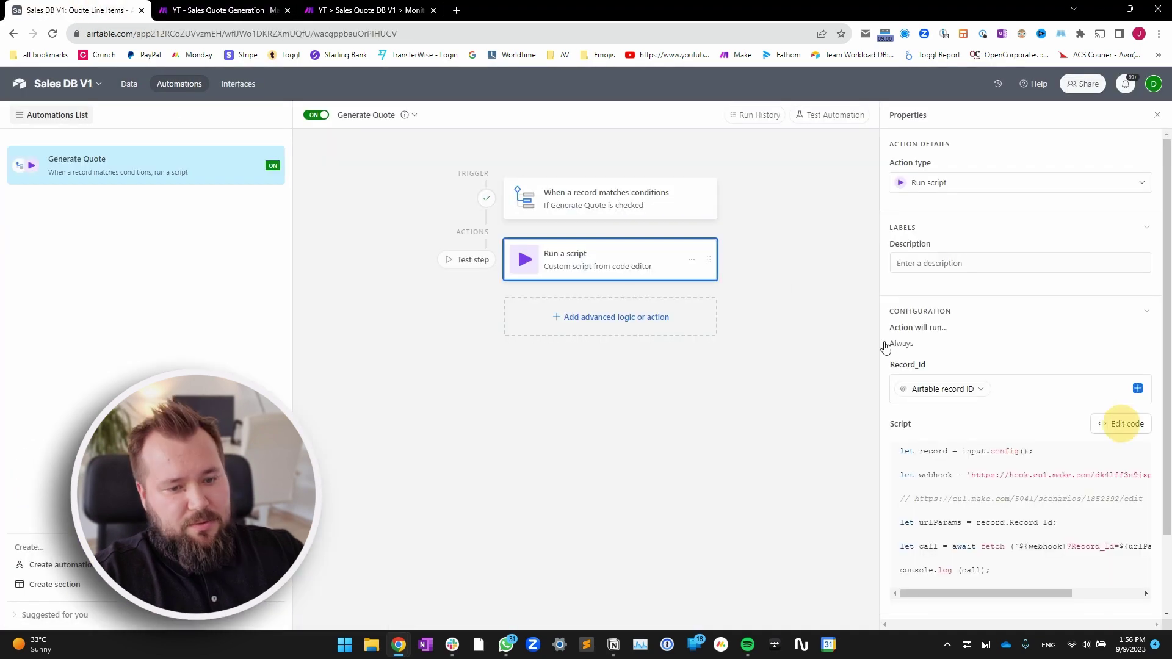
click(1121, 422)
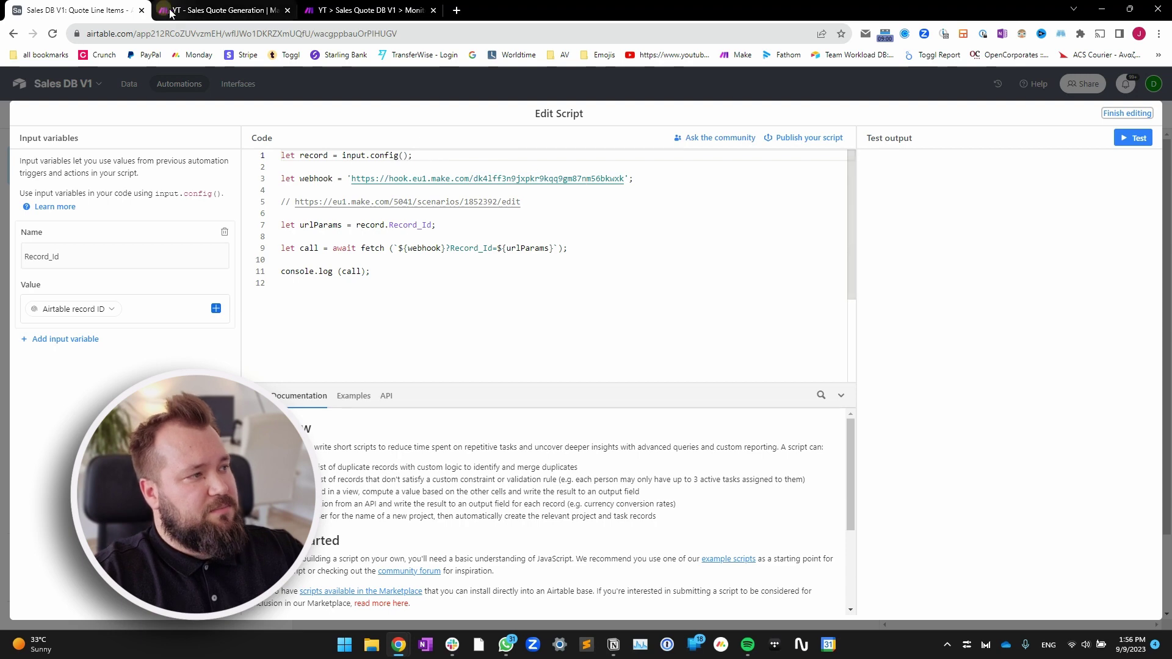
Compare the script's webhook URL with the one in Make's Custom webhook module, ending in Make and confirming the module's settings
click(223, 9)
click(83, 11)
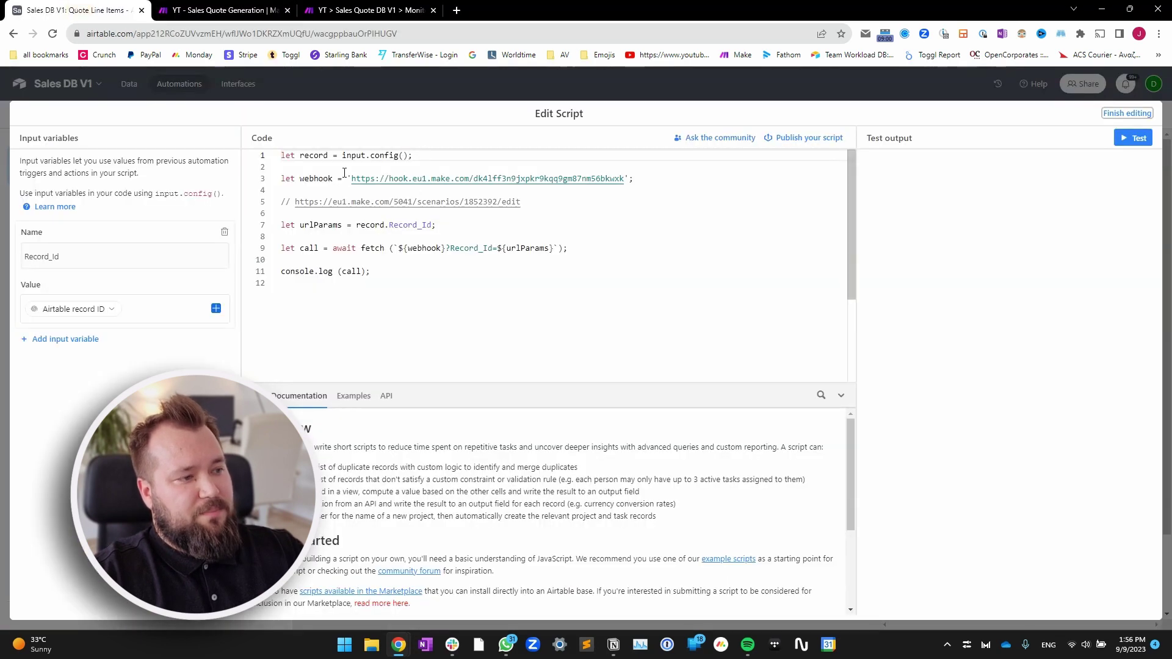
click(223, 9)
click(533, 358)
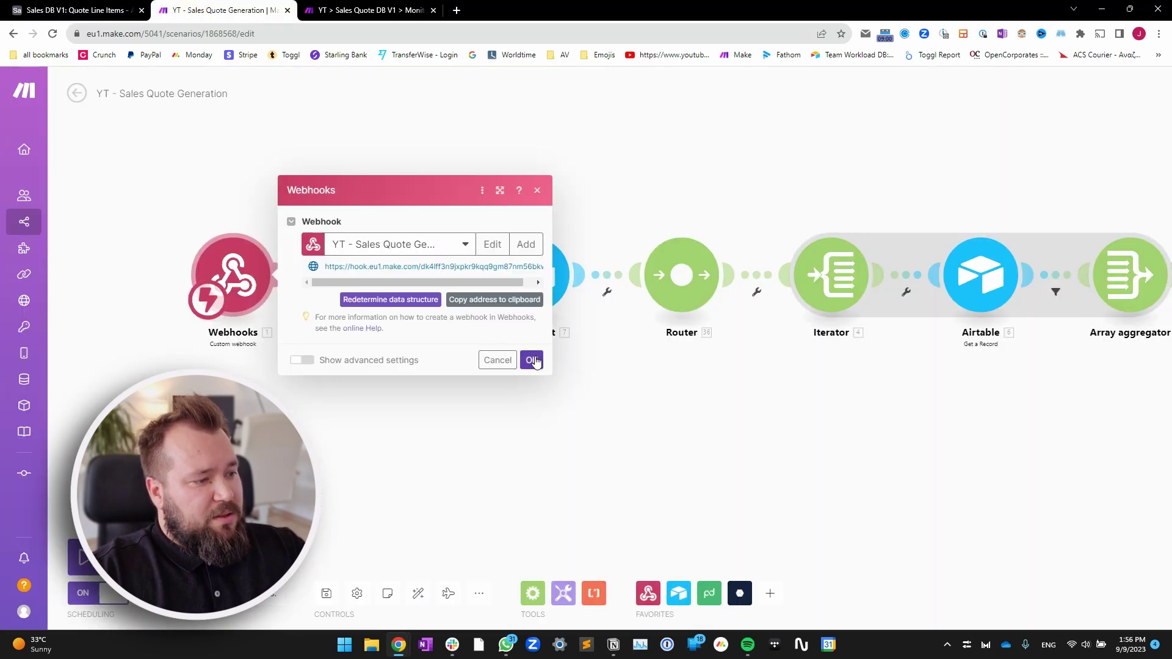
Remove the extra uuid variable from the Get Quote module's Record ID, keeping only the webhook's Record_Id, and save the module
click(403, 301)
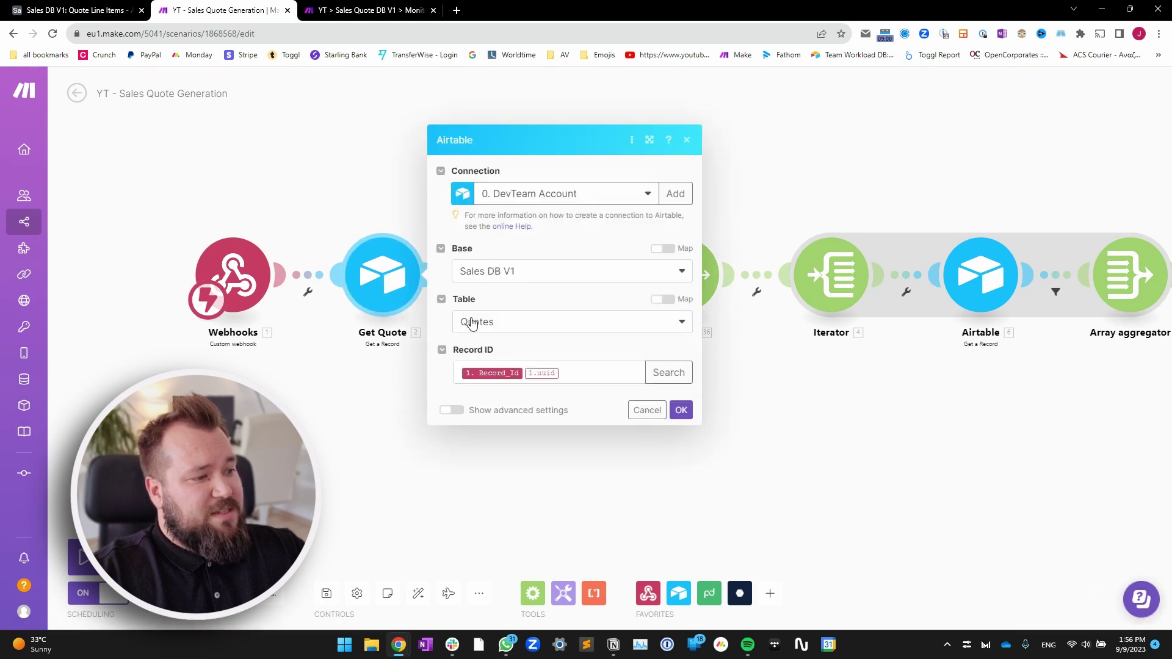
click(581, 375)
key(BackSpace)
click(553, 376)
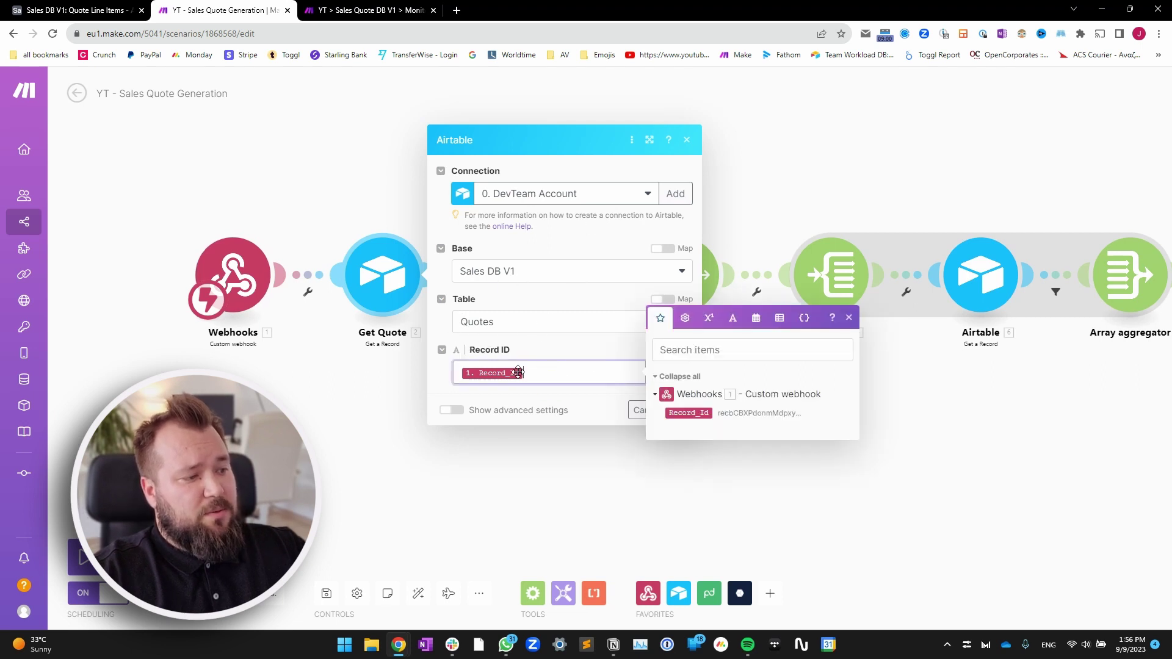
click(548, 349)
click(680, 410)
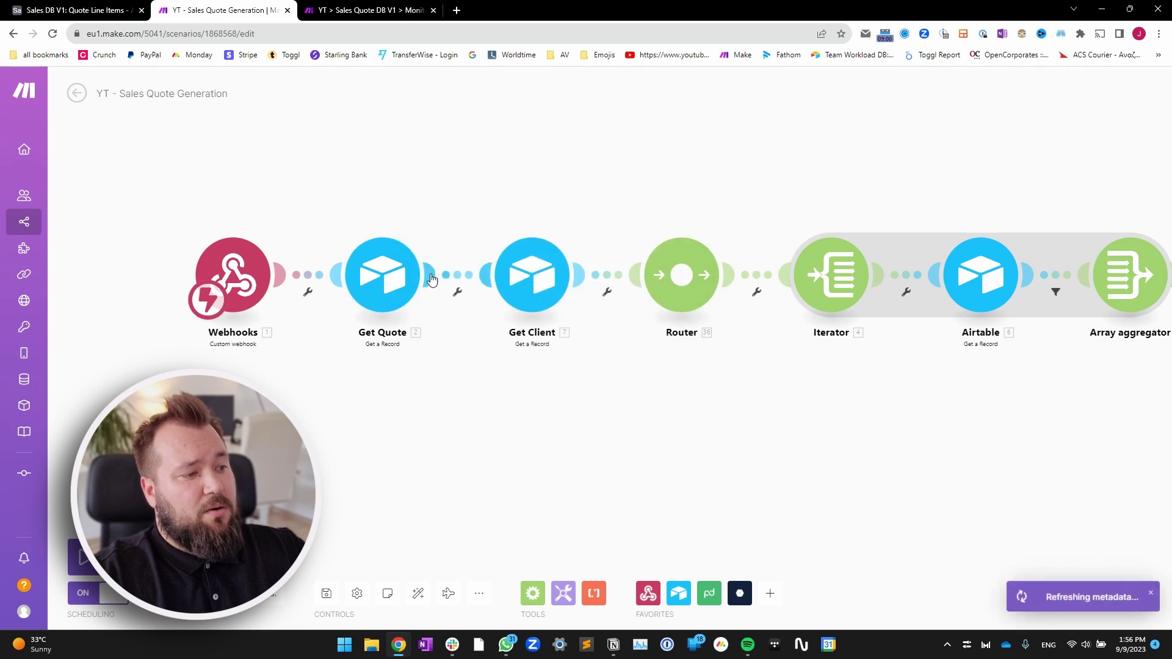
Check which Get Quote field is mapped to the Get Client module's Record ID, and close it without changes
drag(600, 408, 565, 406)
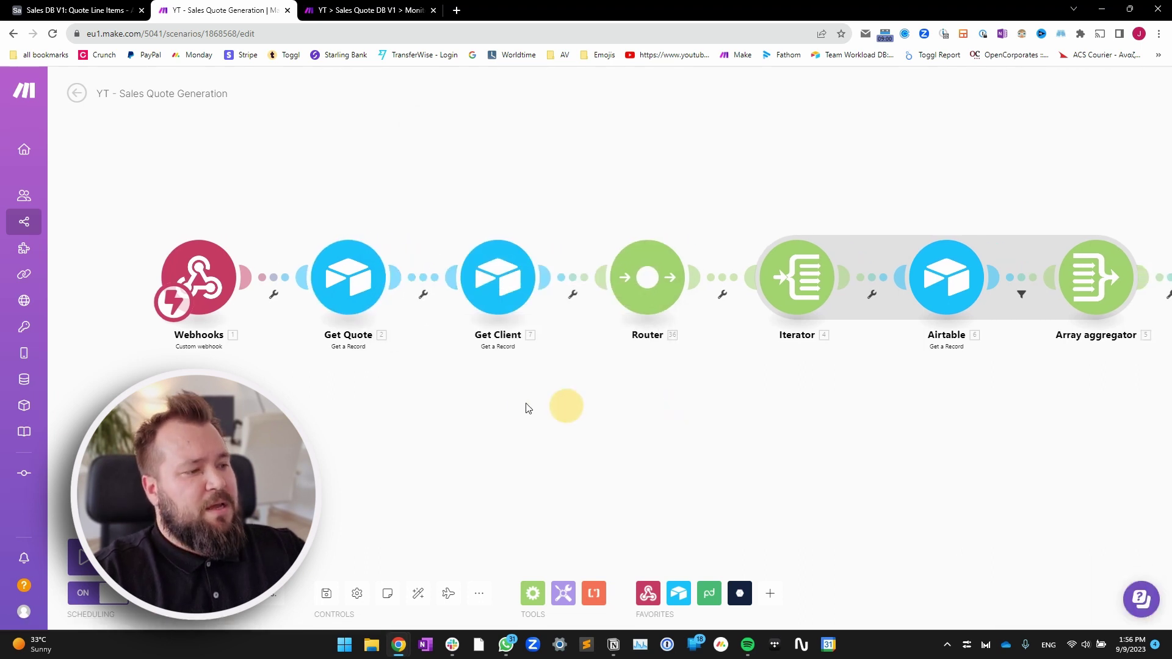
click(498, 281)
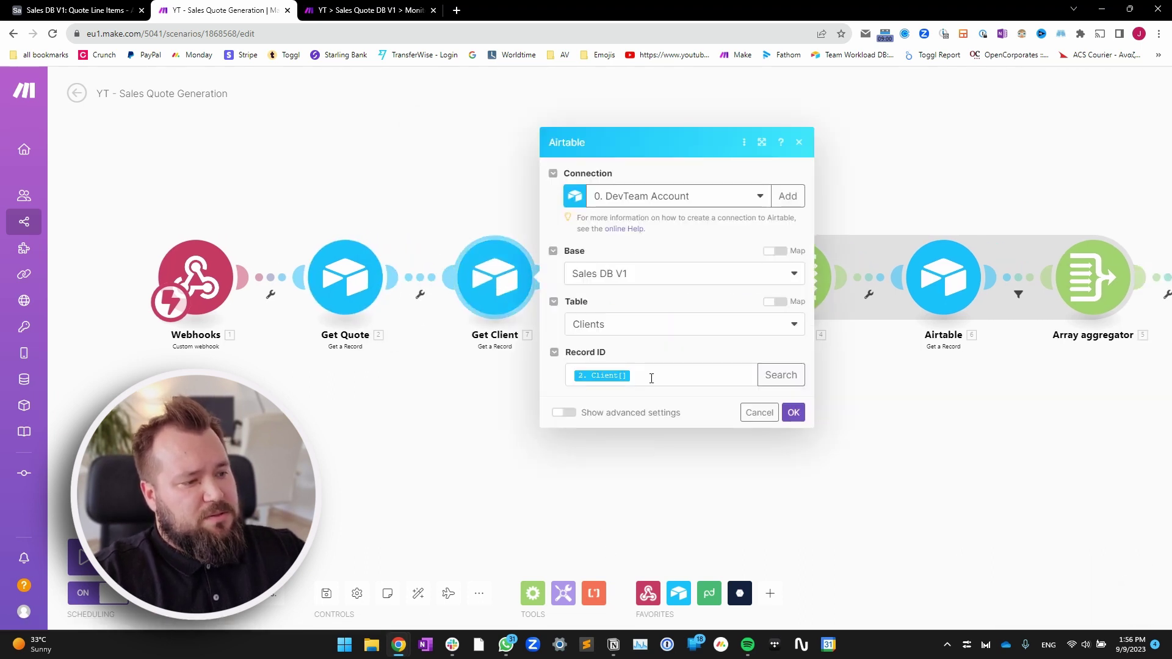
click(676, 383)
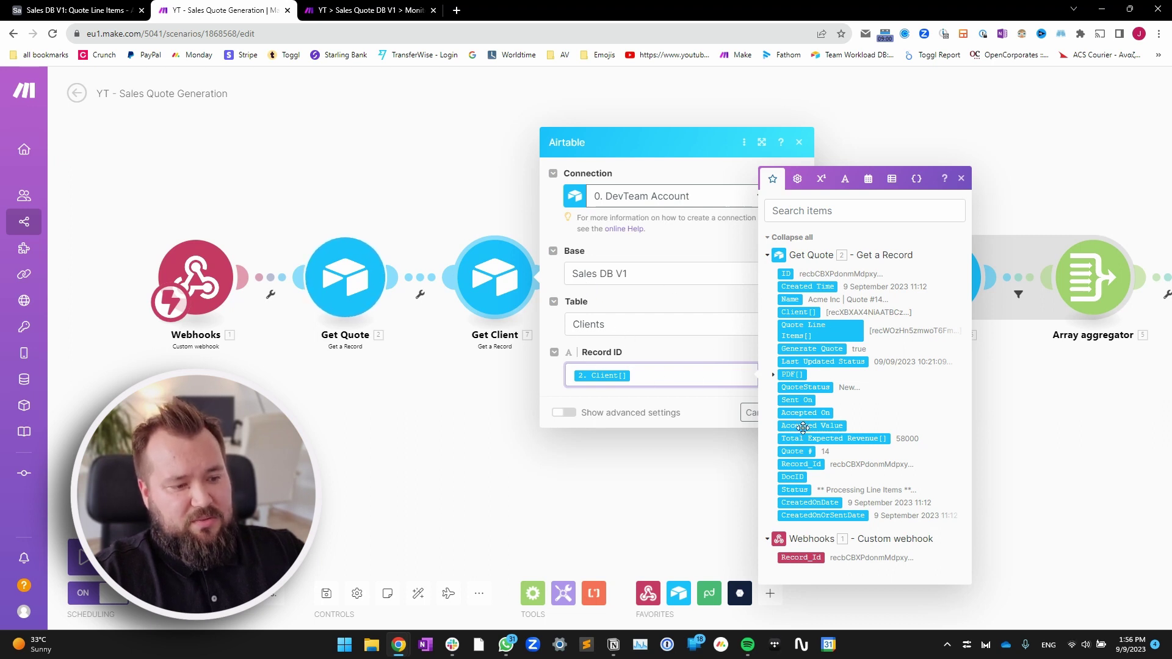
click(614, 455)
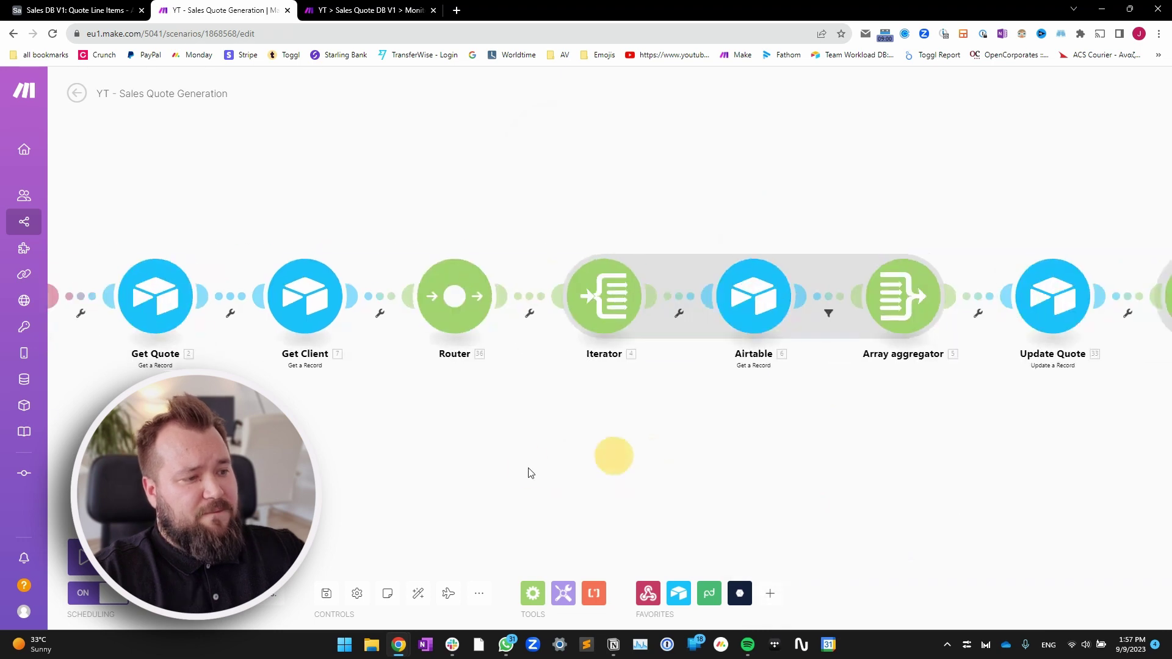
Inspect the Array mapping of the first Iterator and the Record ID mapping of the Airtable Get a Record module after it
scroll(530, 470, right, 5)
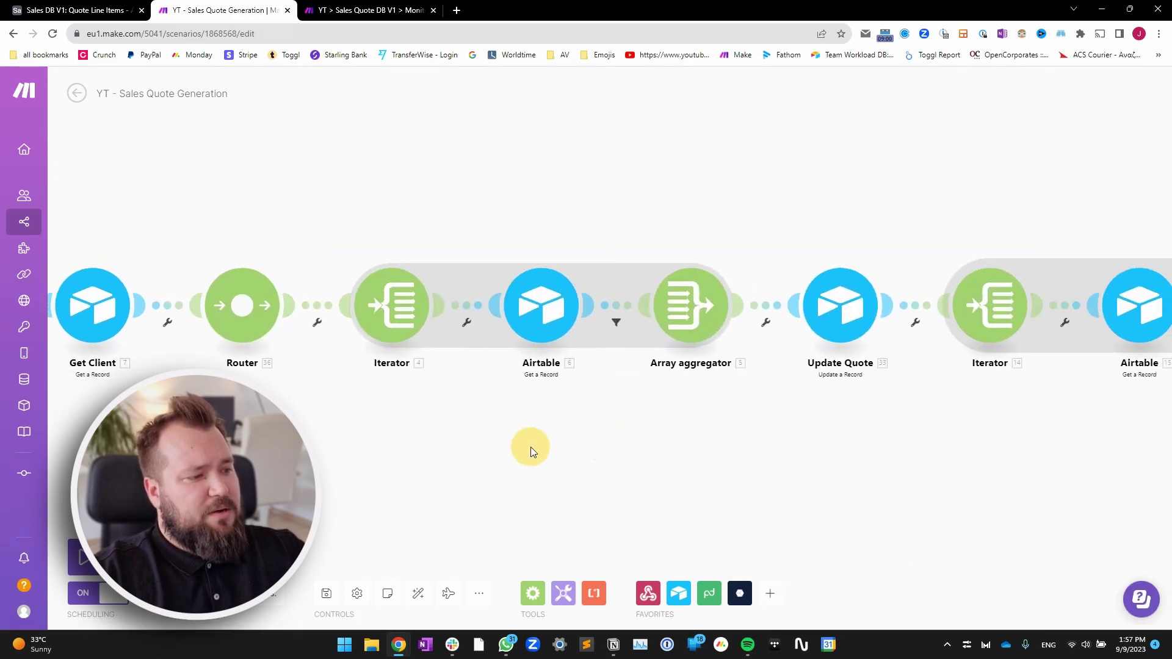
click(397, 305)
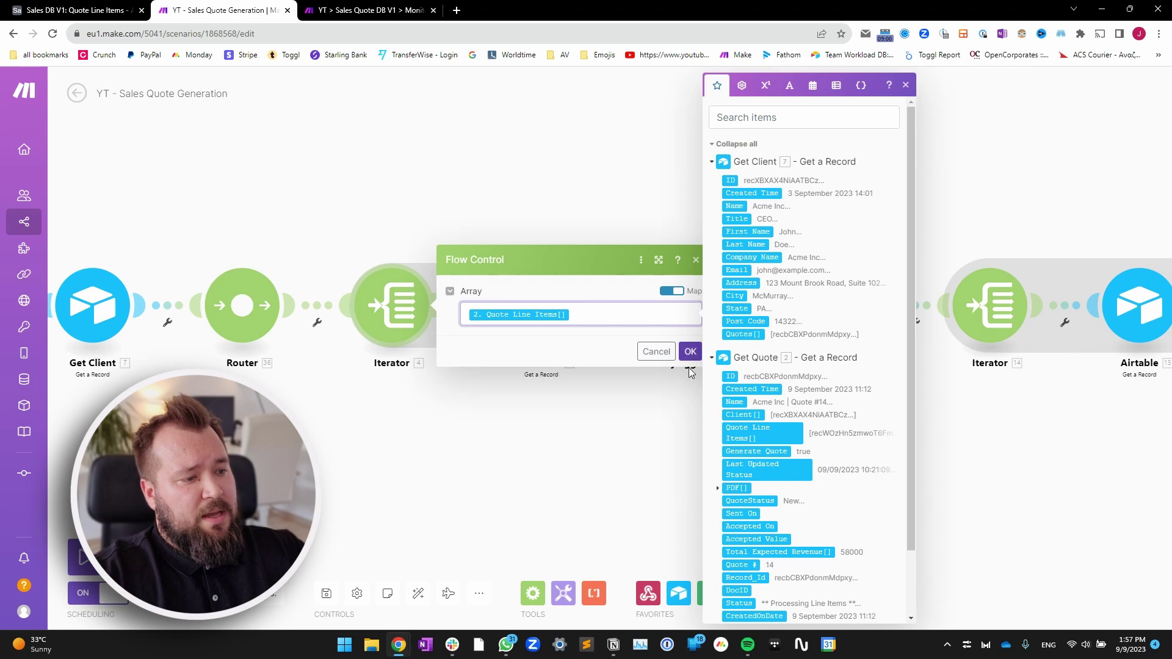
click(550, 471)
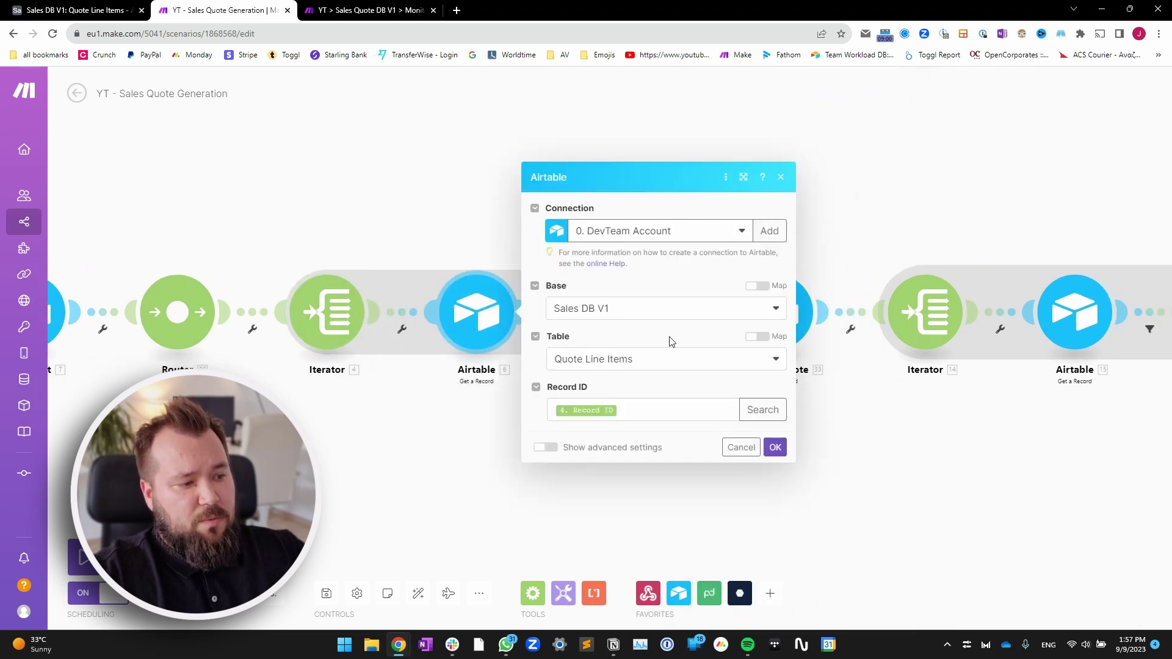
click(671, 404)
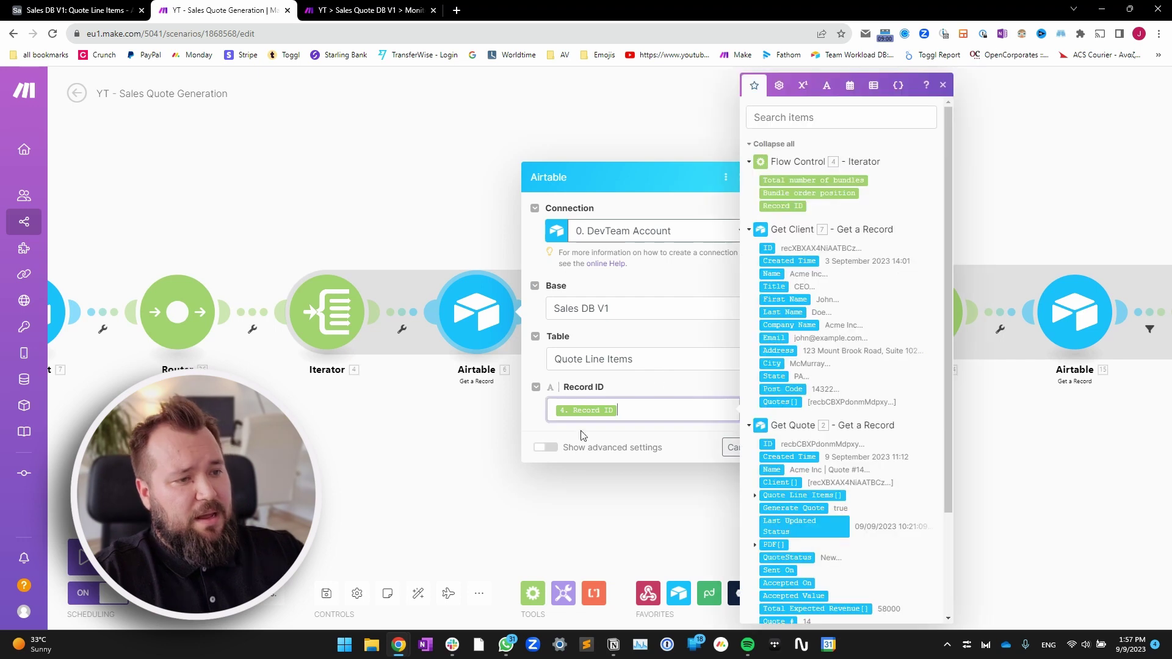
click(496, 431)
Examine the filter condition between that Airtable module and the Array aggregator, and close it unchanged
drag(664, 441, 613, 437)
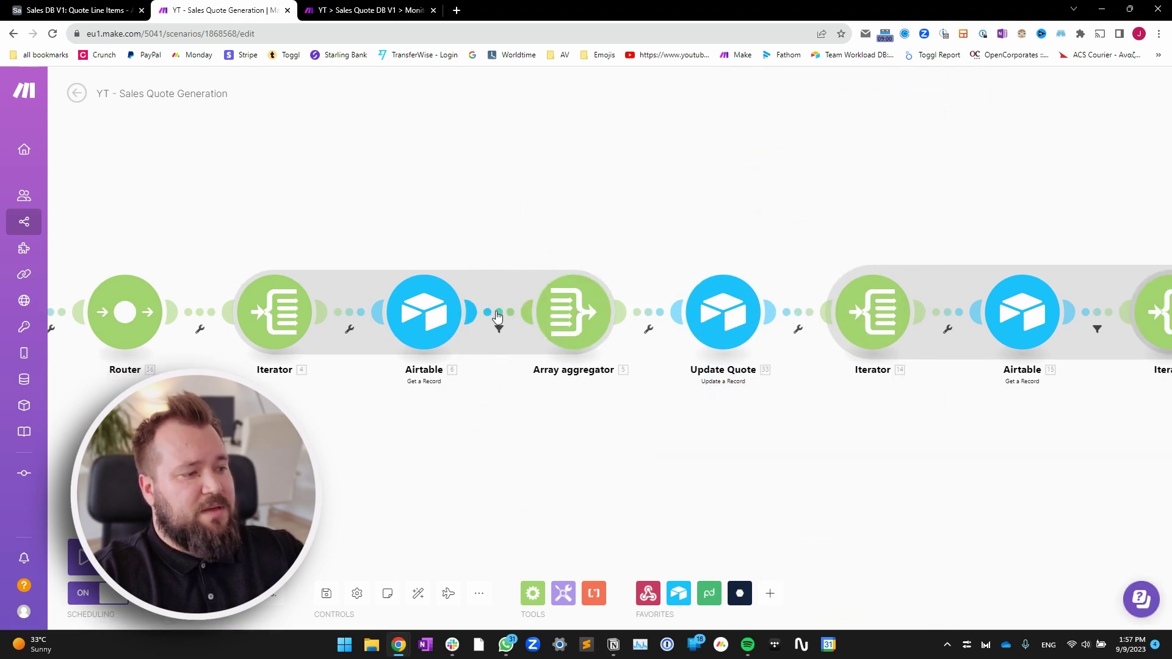
click(499, 329)
click(674, 357)
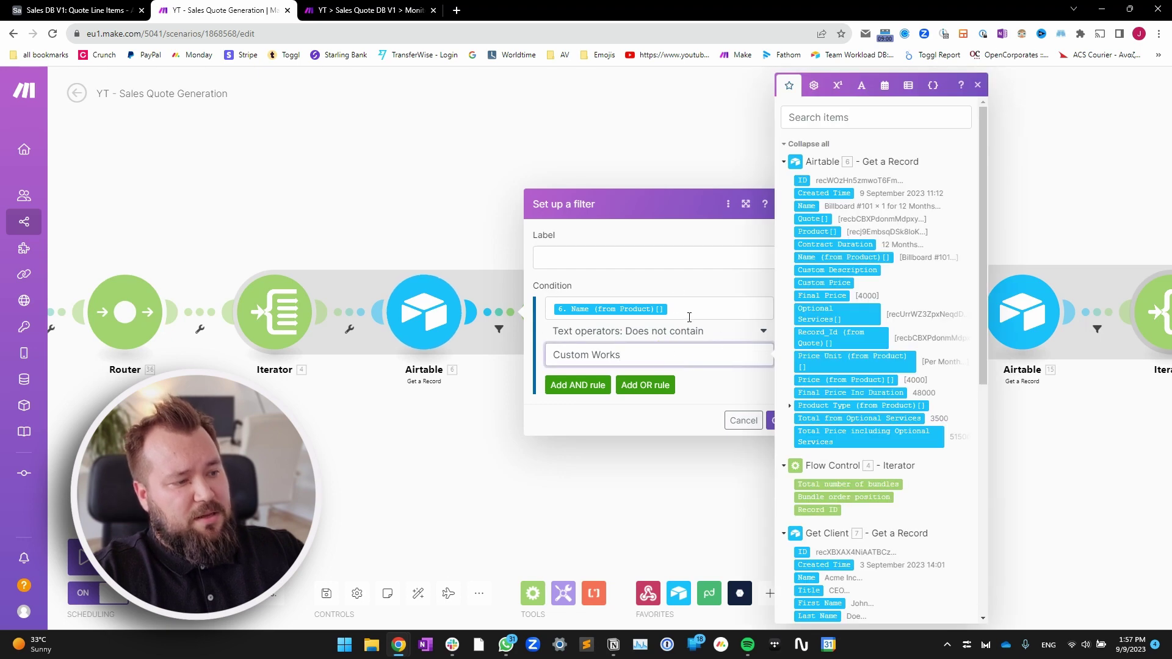
click(727, 313)
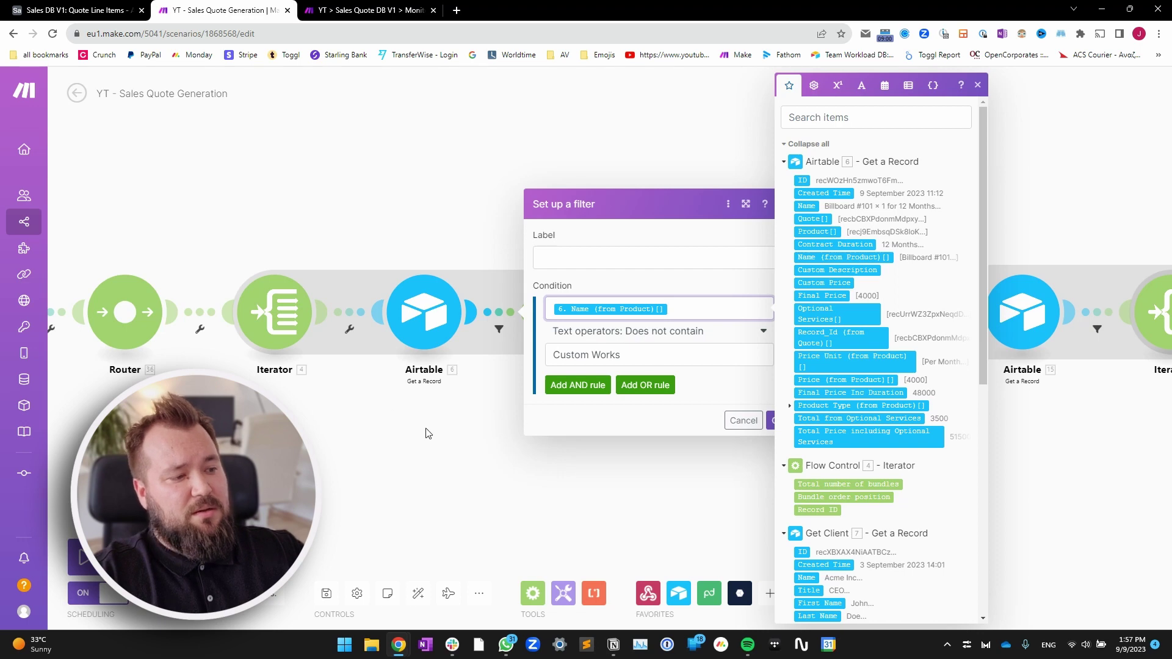
click(475, 462)
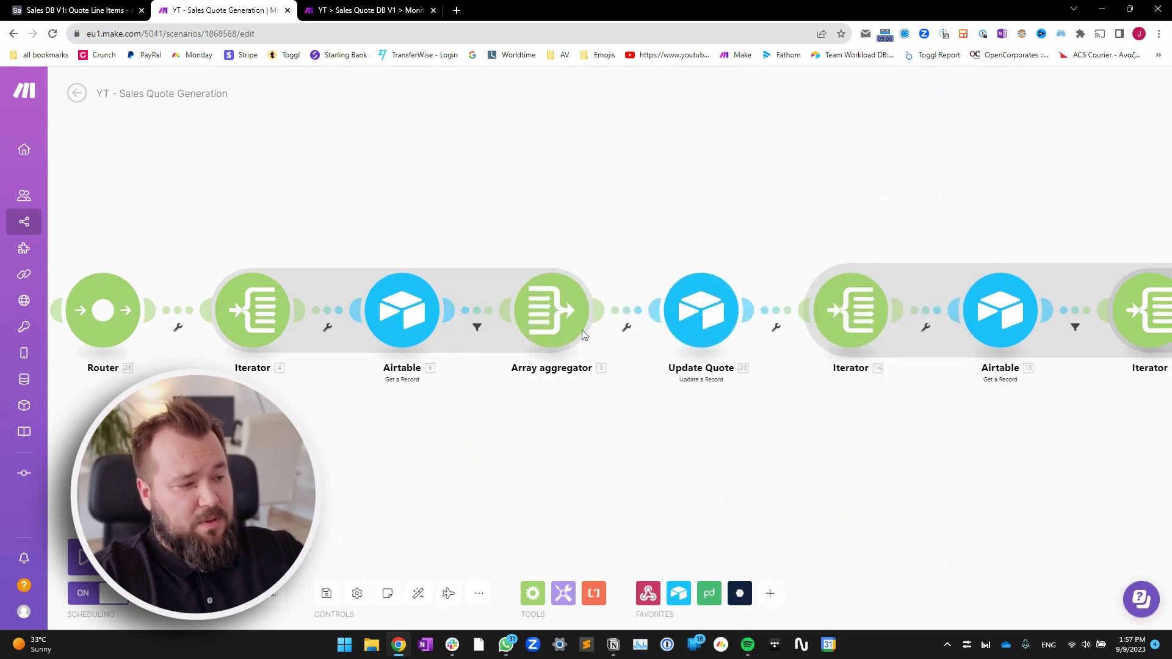
Open the first Array aggregator and review its target structure type choices and section name without changing them
click(563, 318)
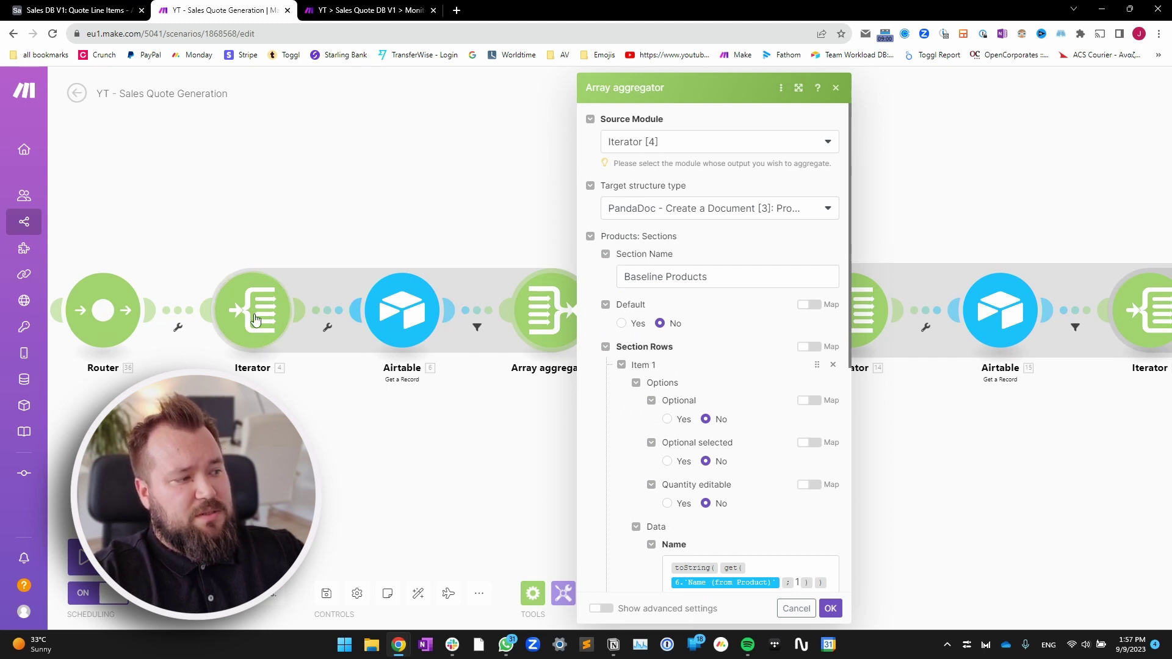
click(629, 217)
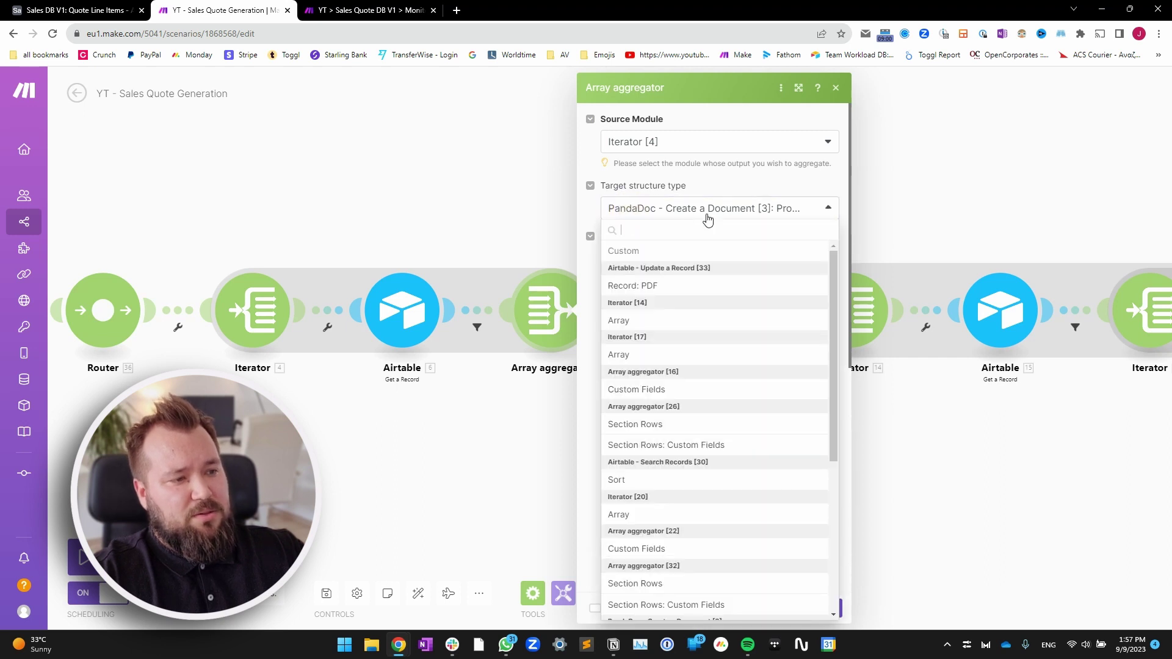
scroll(639, 531, down, 4)
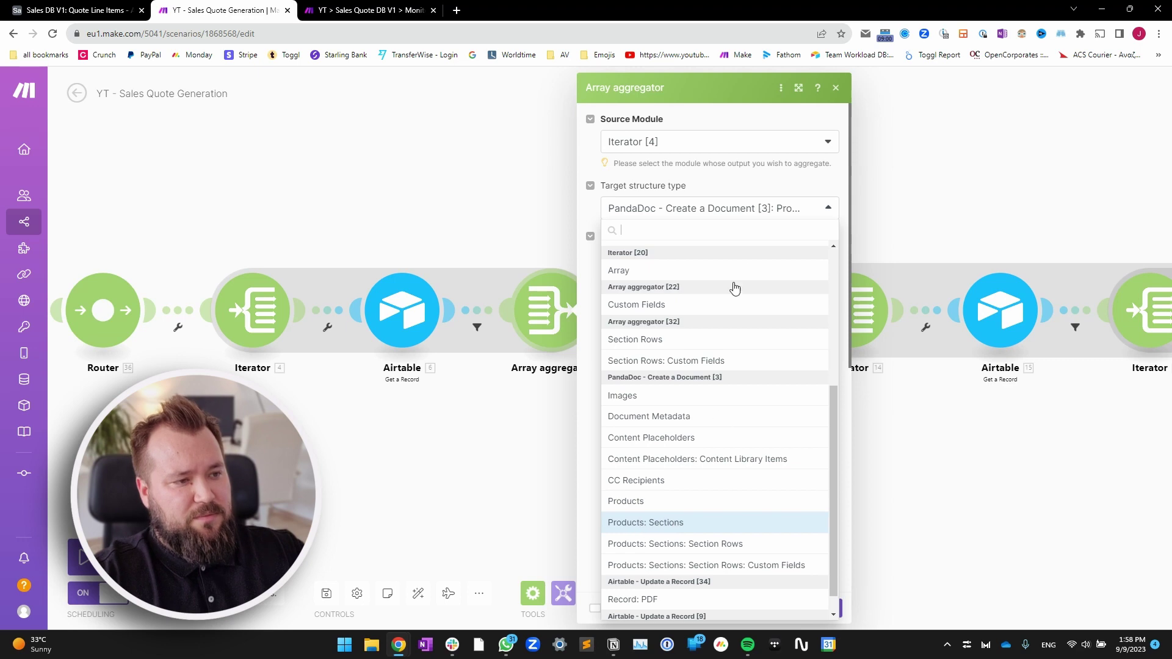
click(779, 193)
click(622, 279)
drag(638, 279, 759, 253)
click(759, 252)
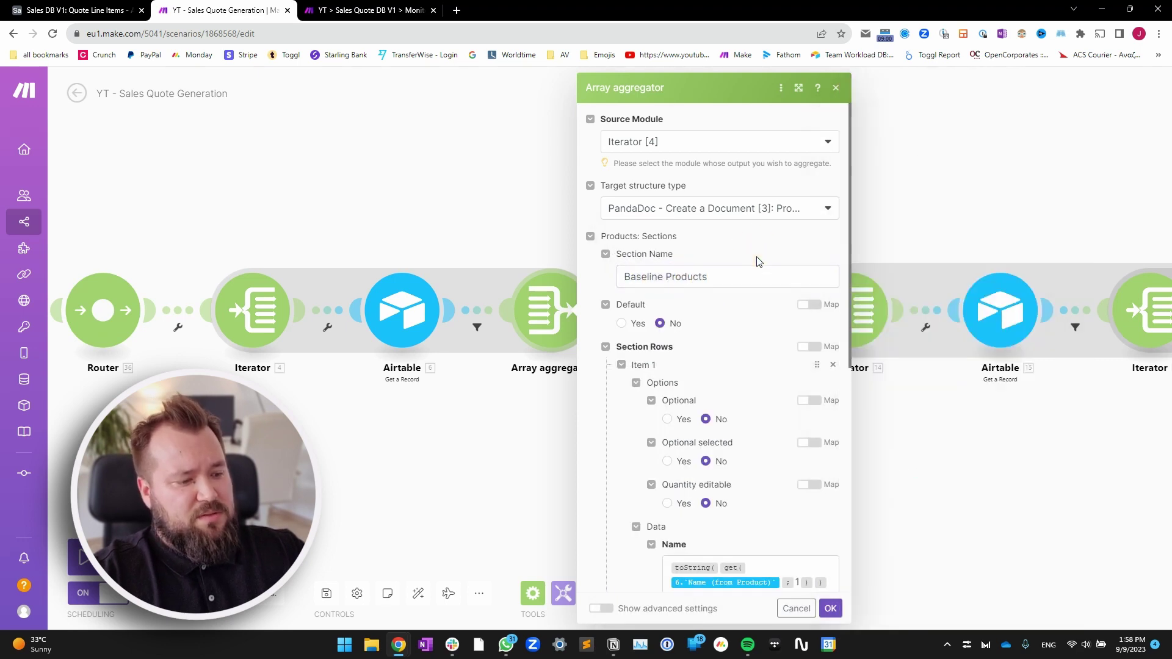
Enlarge the aggregator settings and examine the Name, Description and Price formulas in the section row's data
scroll(759, 262, down, 3)
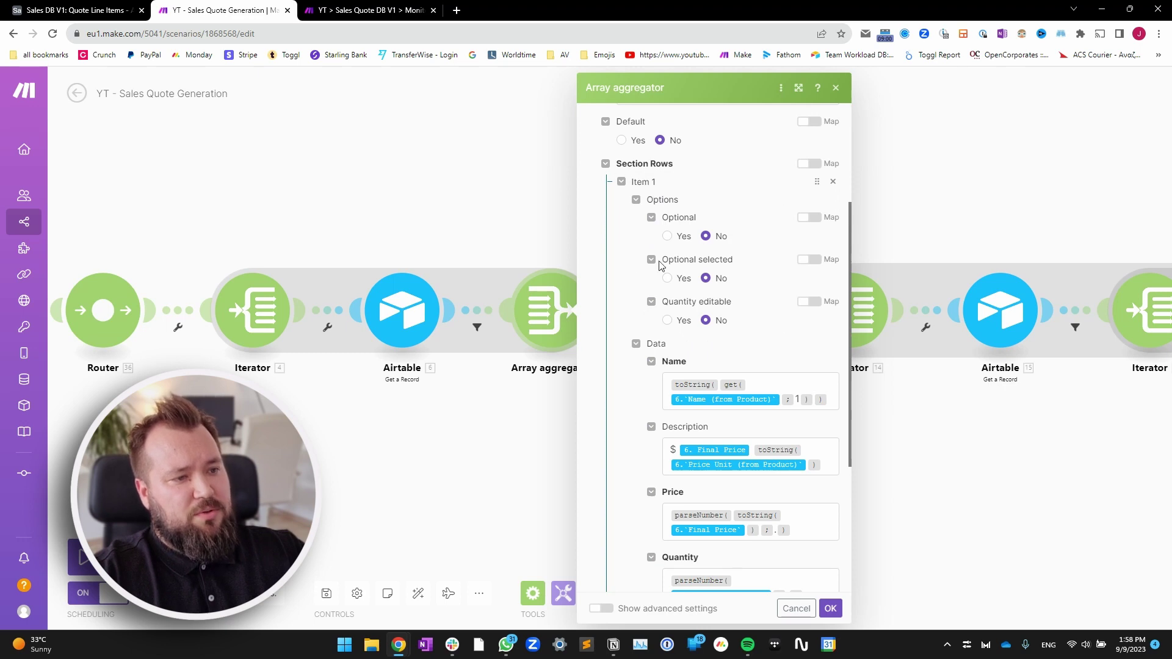
scroll(696, 255, down, 2)
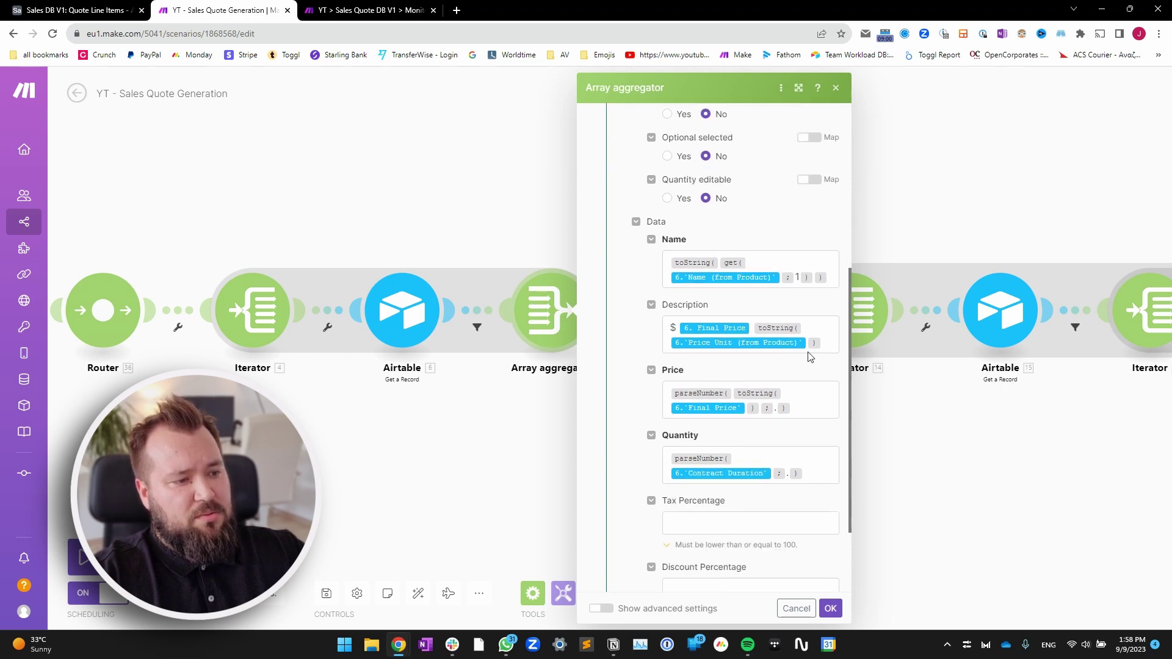
click(797, 88)
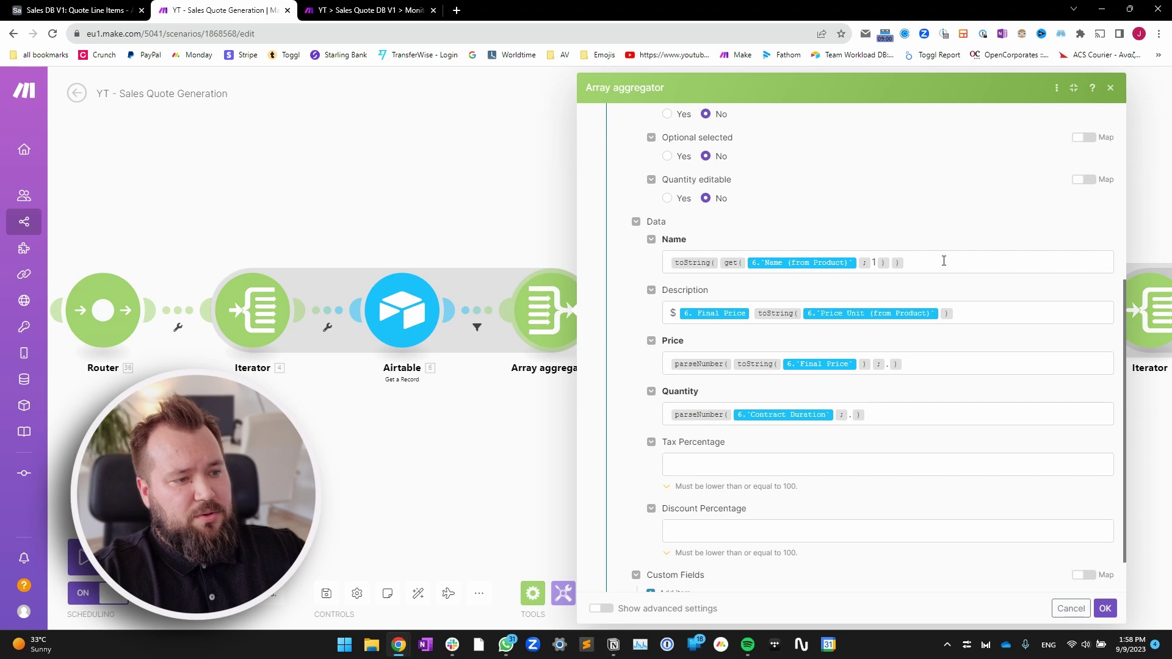
click(944, 261)
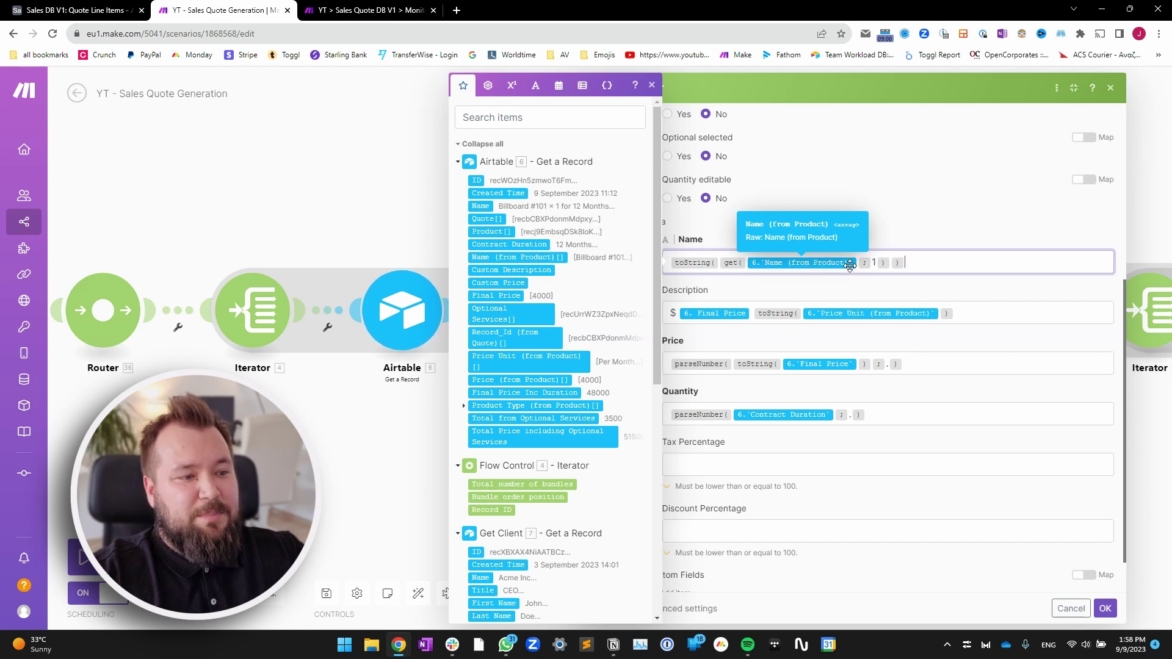
click(994, 313)
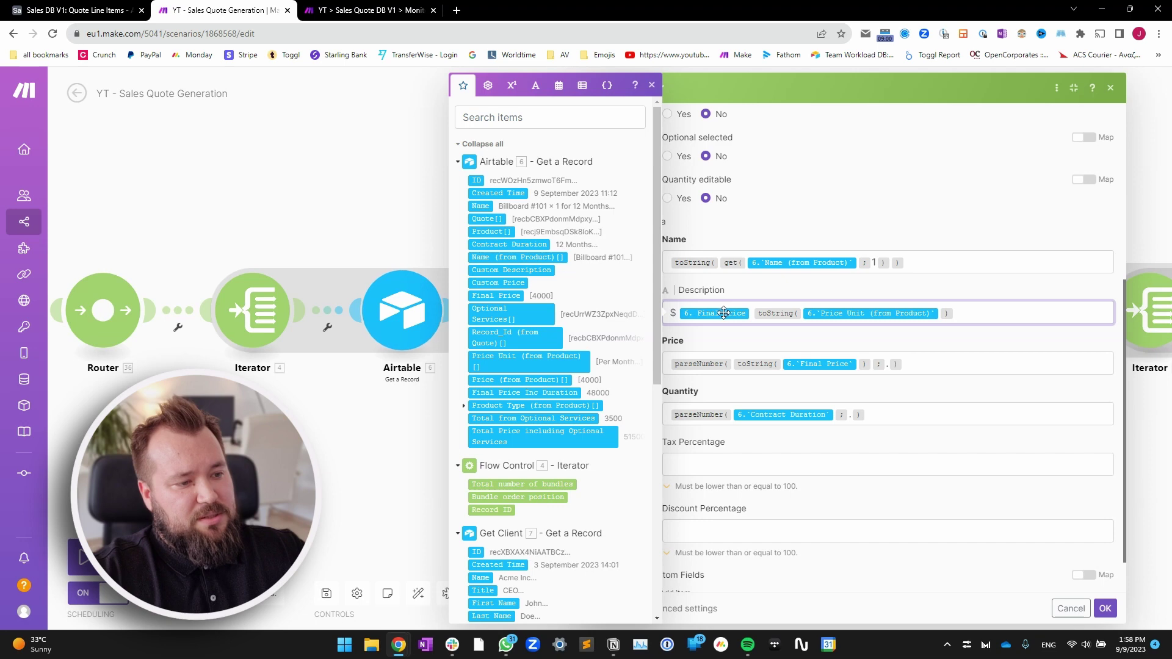
click(677, 313)
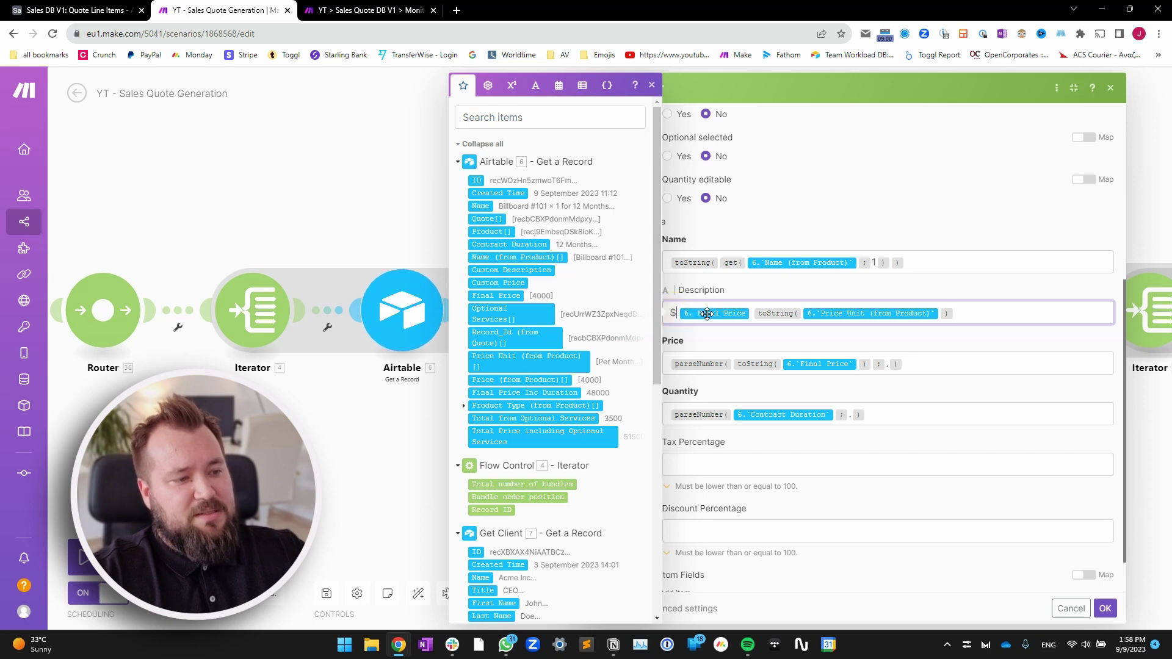
click(750, 313)
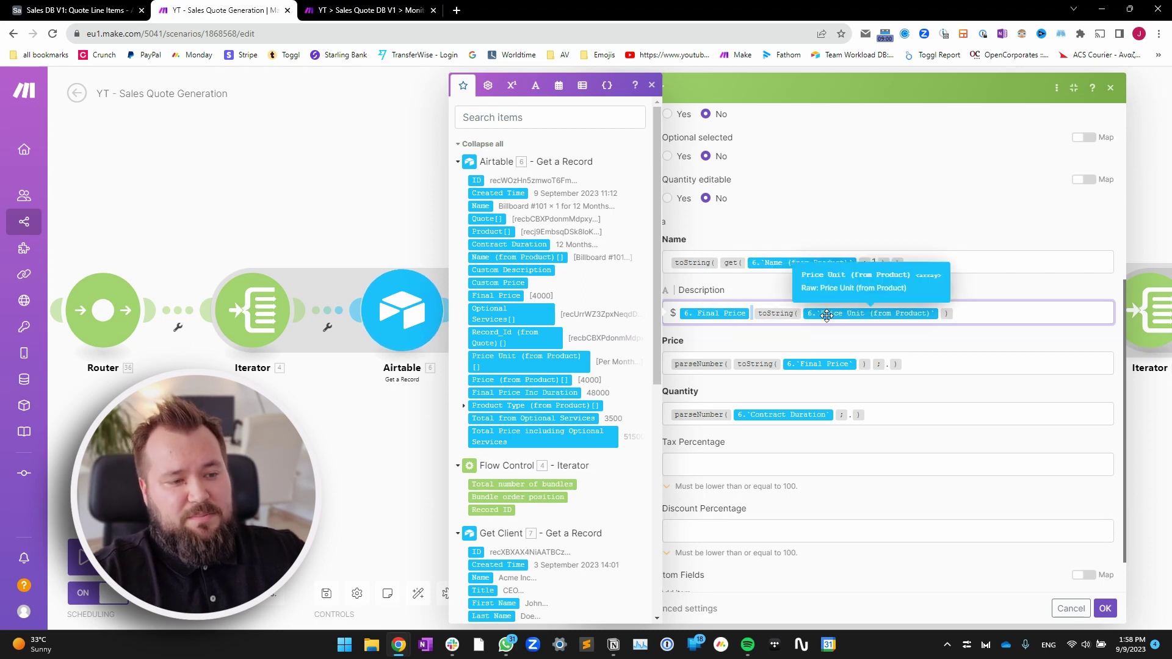
click(979, 355)
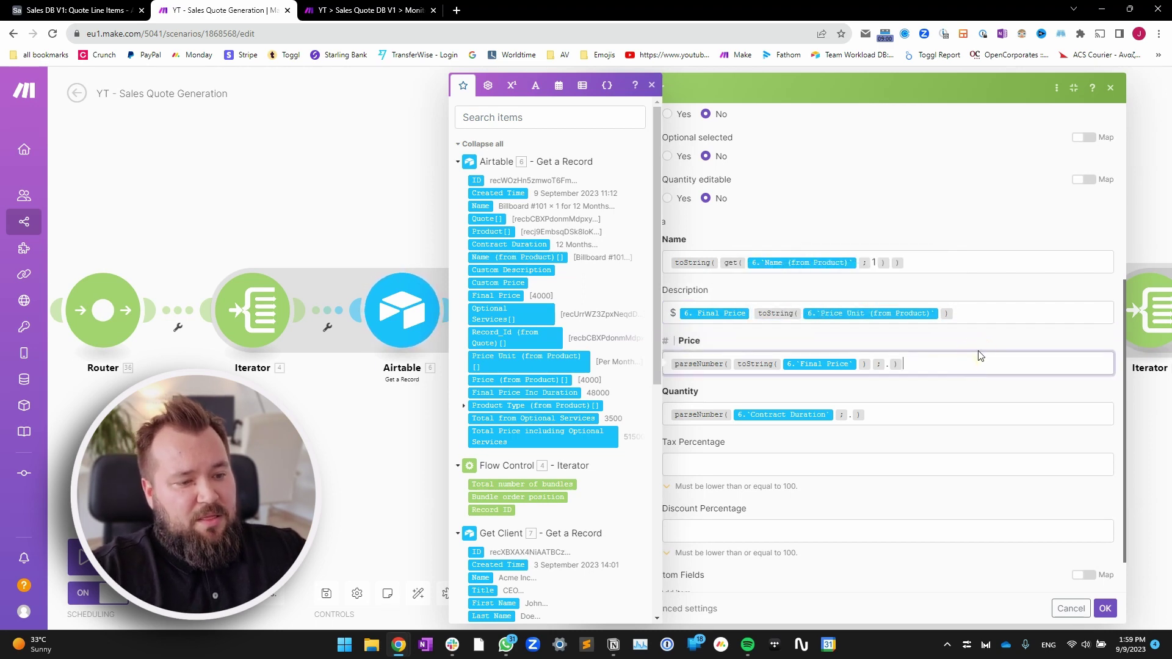
click(930, 336)
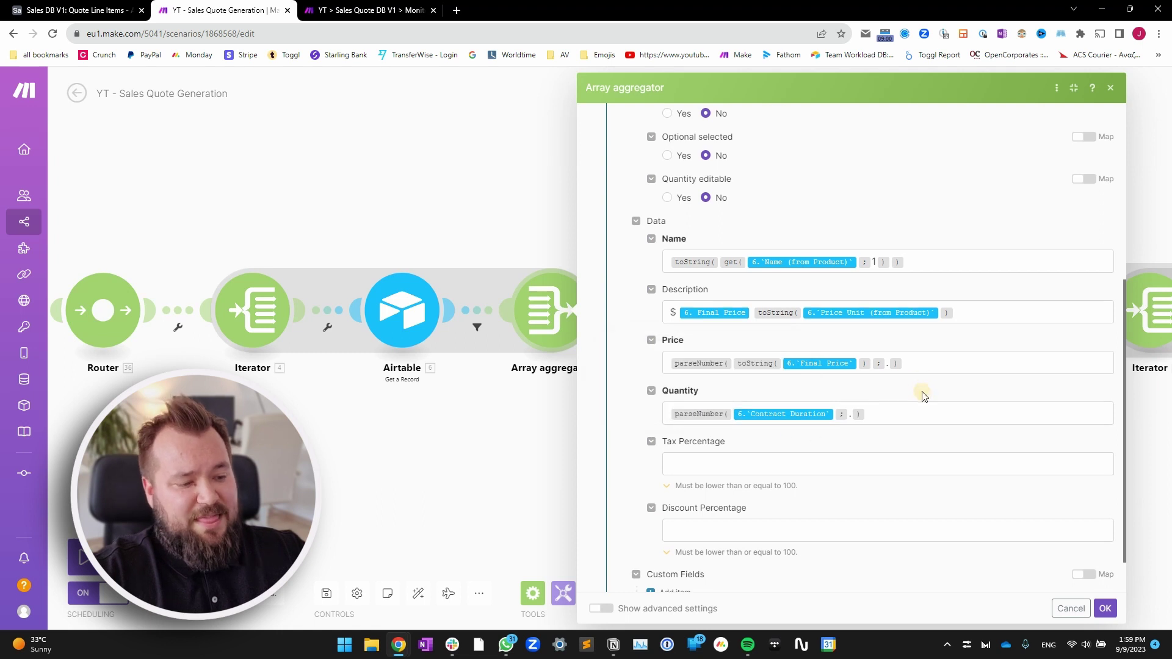
Look over the aggregator's section rows and options once more, and close its settings unchanged
scroll(928, 393, down, 1)
scroll(873, 379, up, 5)
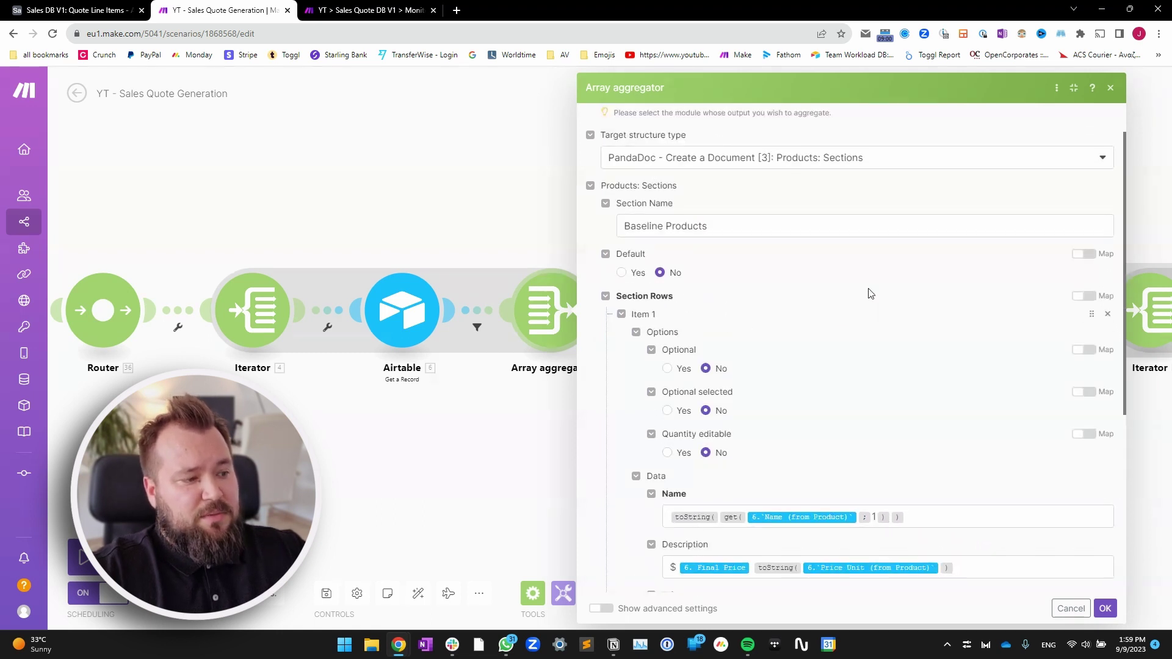
scroll(873, 305, up, 1)
scroll(882, 294, down, 2)
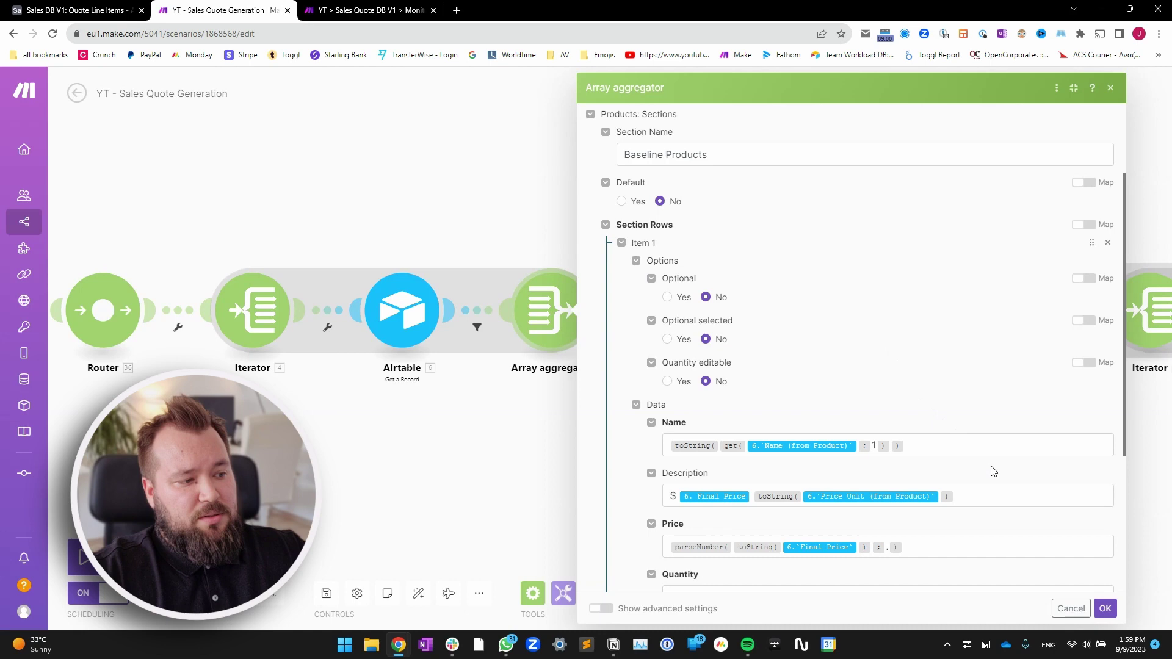
click(701, 387)
Open the Update Quote module, highlight the Last Updated Status date formula and close the module unchanged
drag(701, 426, 566, 413)
click(488, 334)
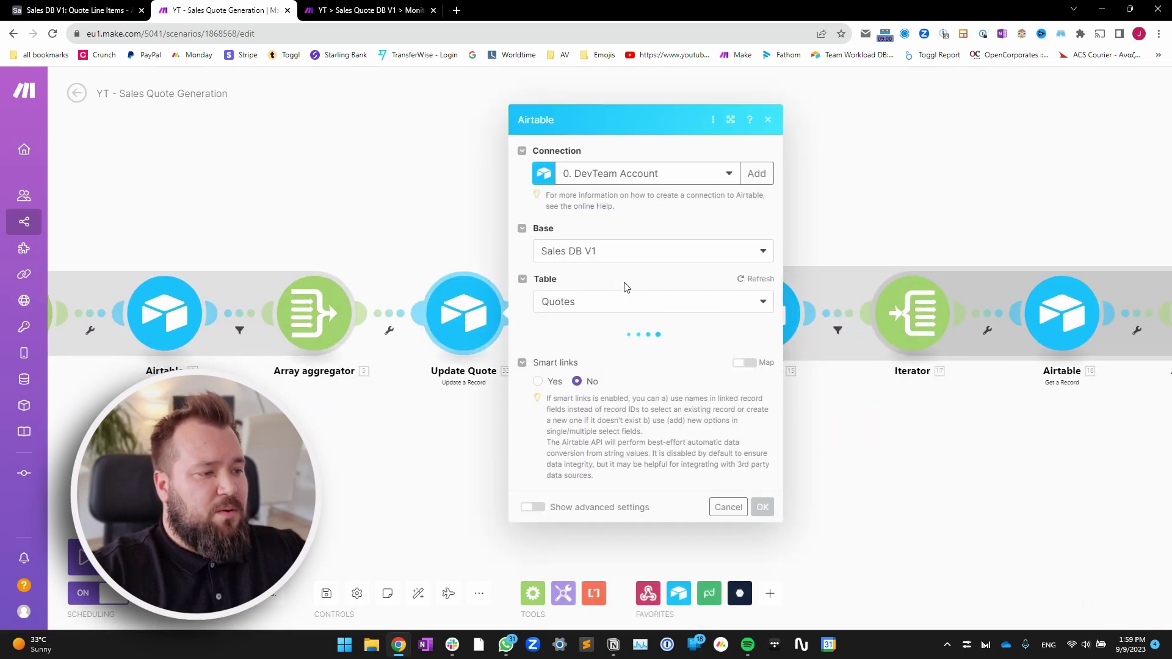
scroll(550, 379, down, 3)
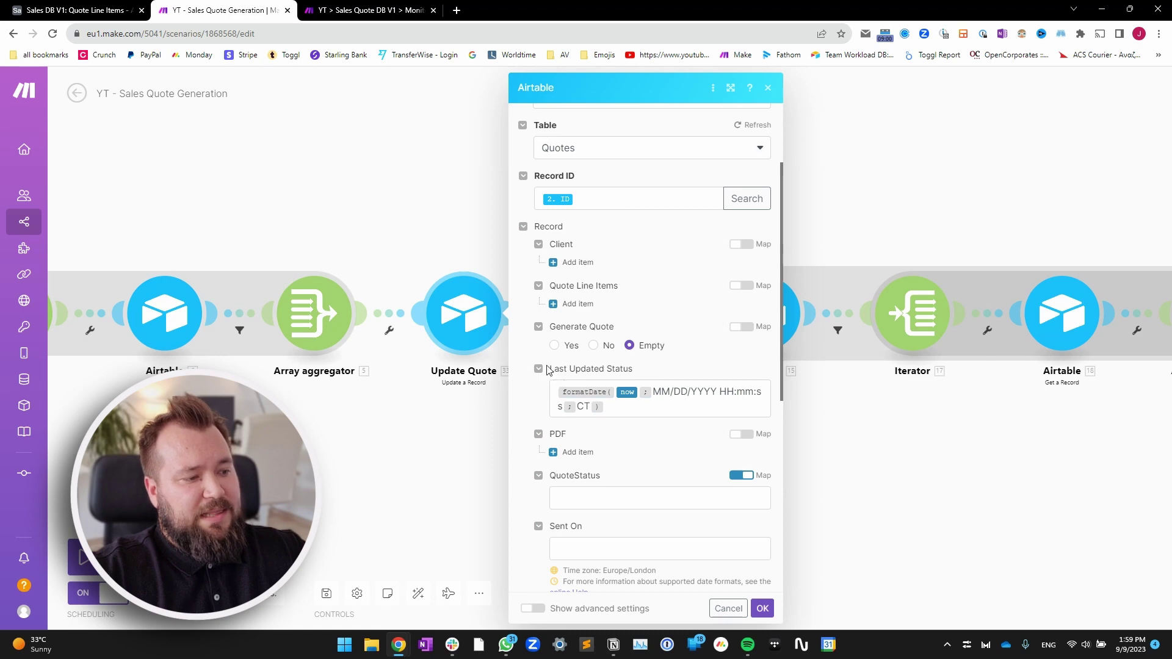
drag(616, 409, 552, 392)
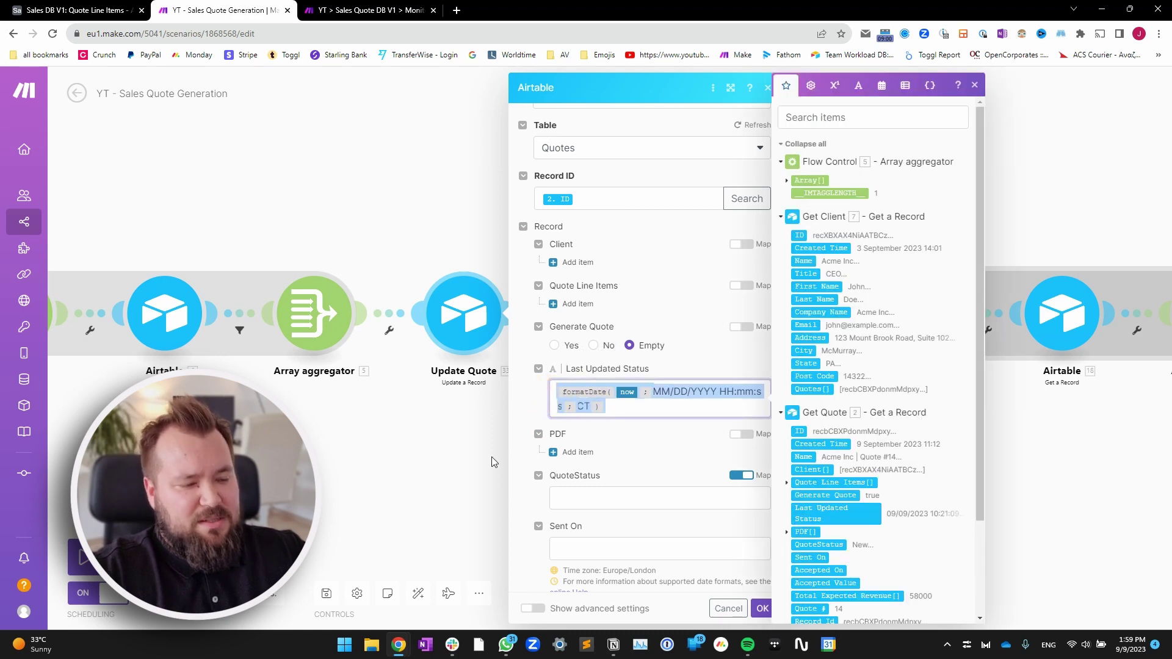
click(432, 462)
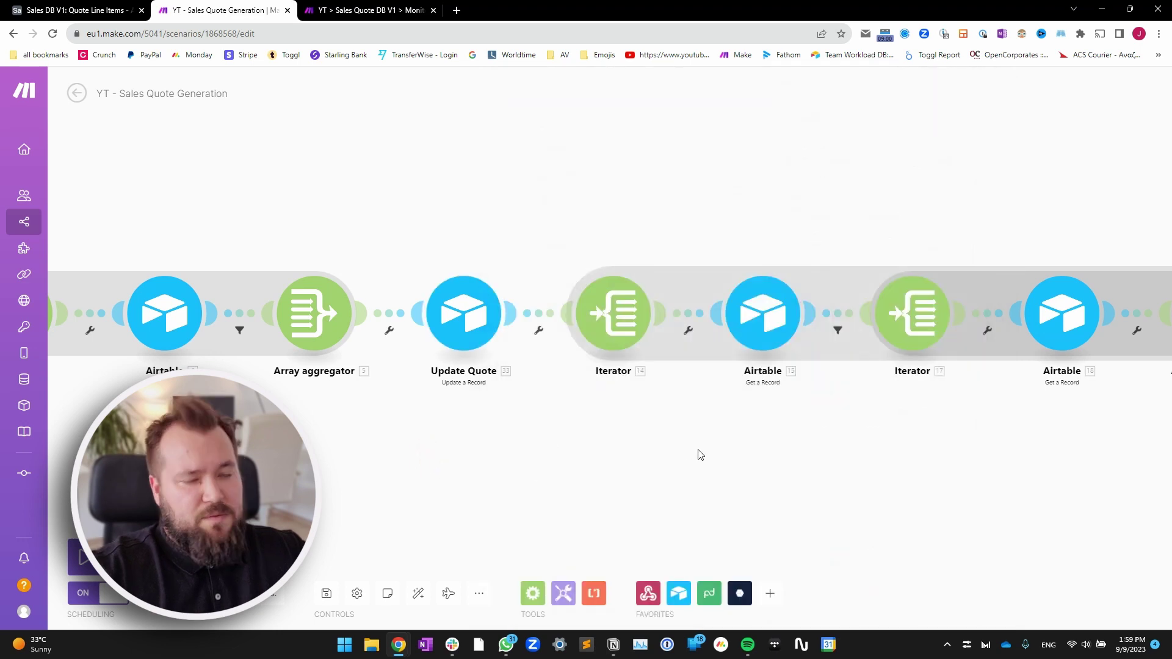
Open the Iterator following Update Quote and inspect its Array mapping
drag(828, 441, 505, 413)
scroll(691, 408, down, 3)
drag(638, 423, 572, 417)
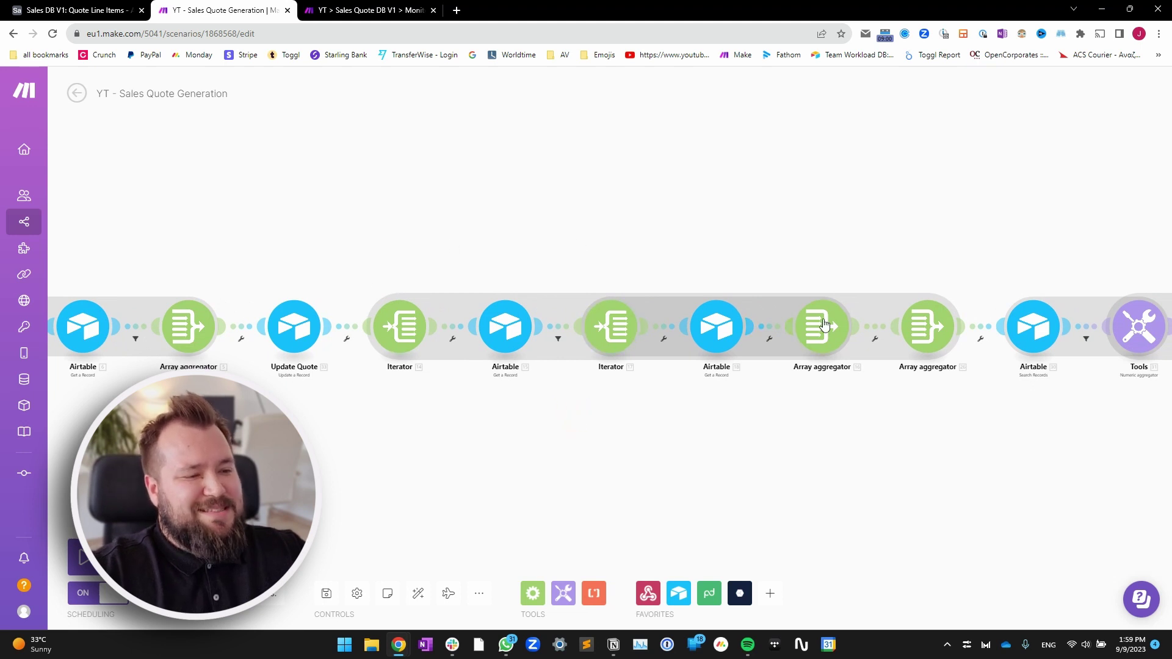
click(401, 339)
click(614, 334)
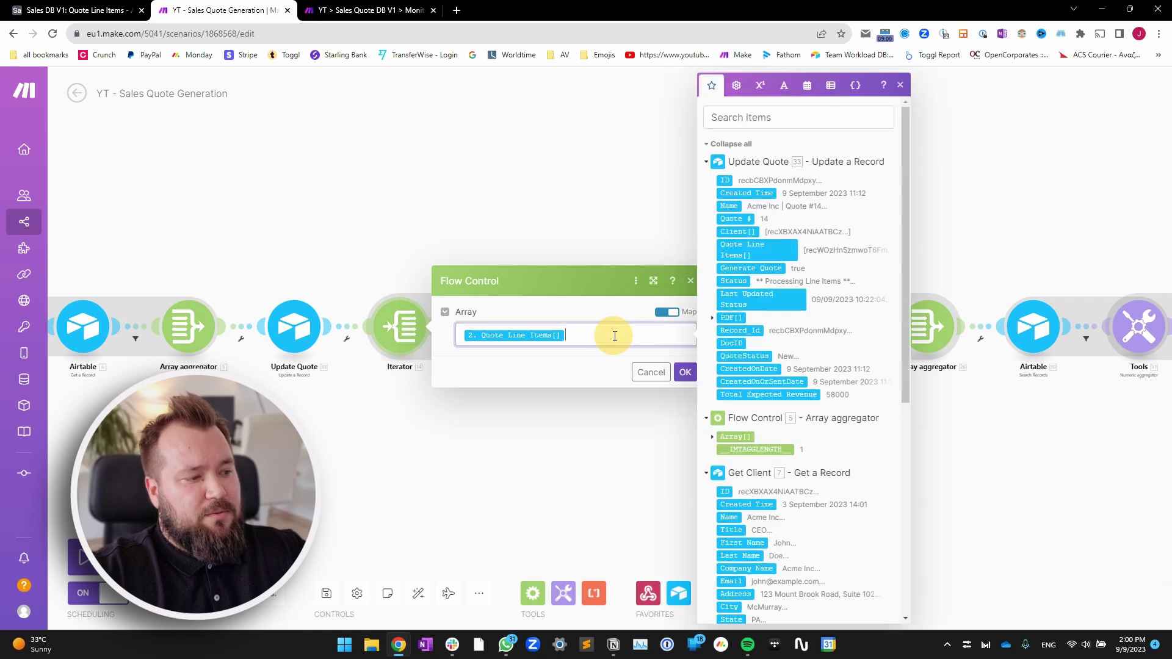
Close the line-item iterator and check the Record ID mapping of the Airtable Get a Record module that follows it
click(542, 416)
click(511, 326)
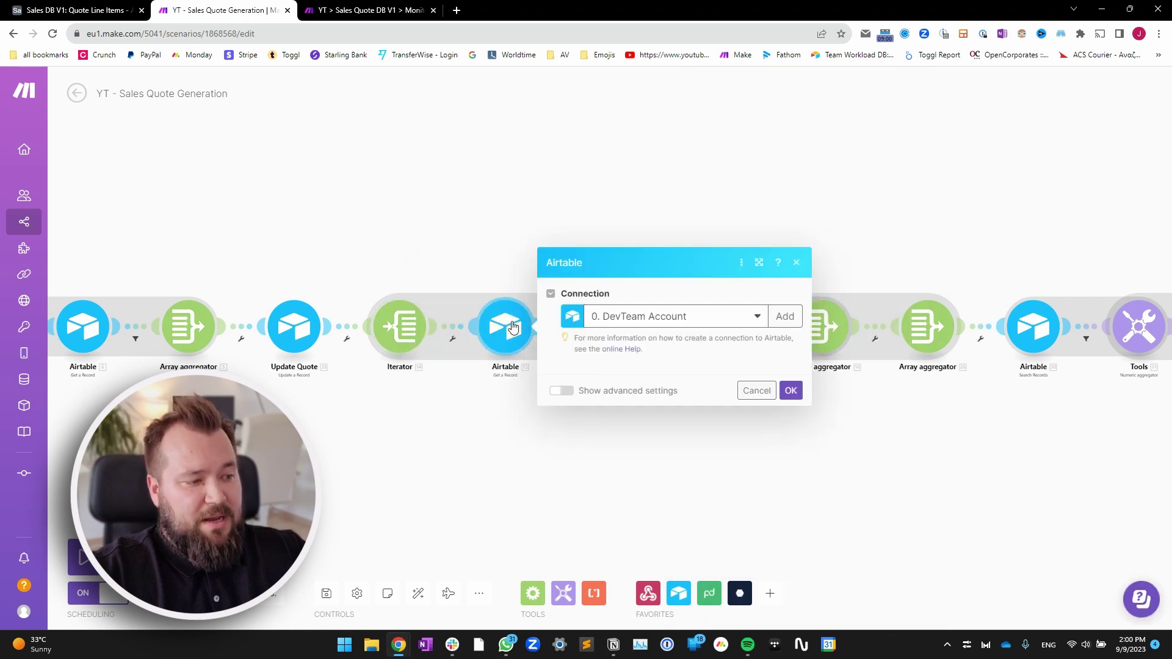
click(659, 424)
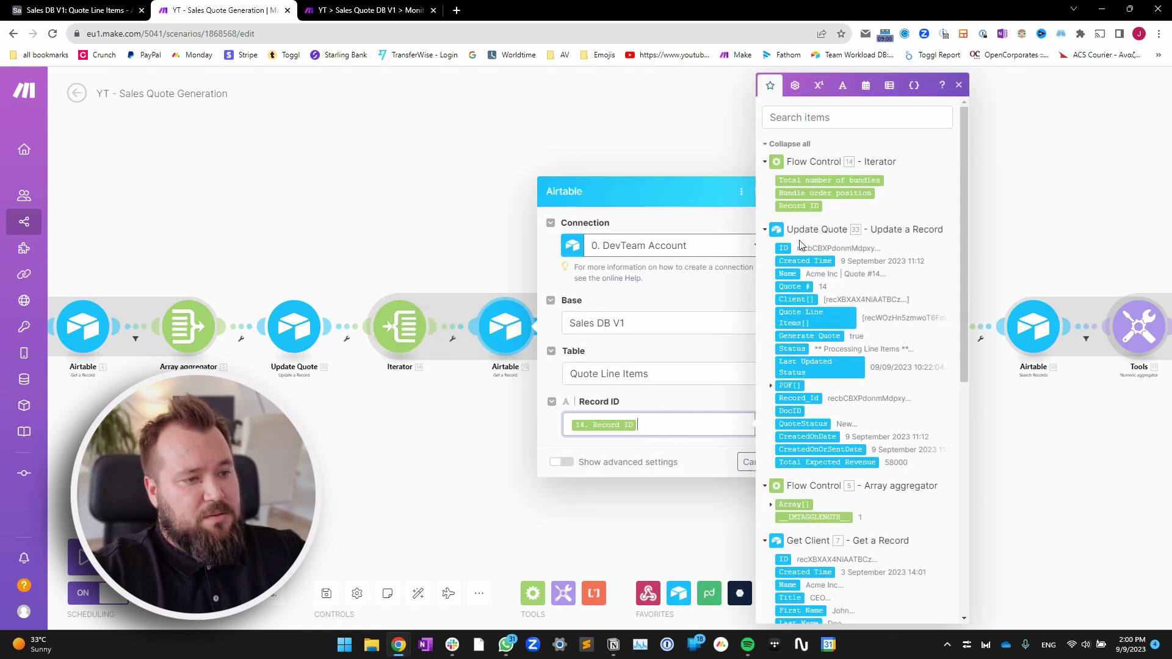
click(426, 434)
Examine the filter condition ahead of the second iterator and the array mapped inside that iterator
click(448, 339)
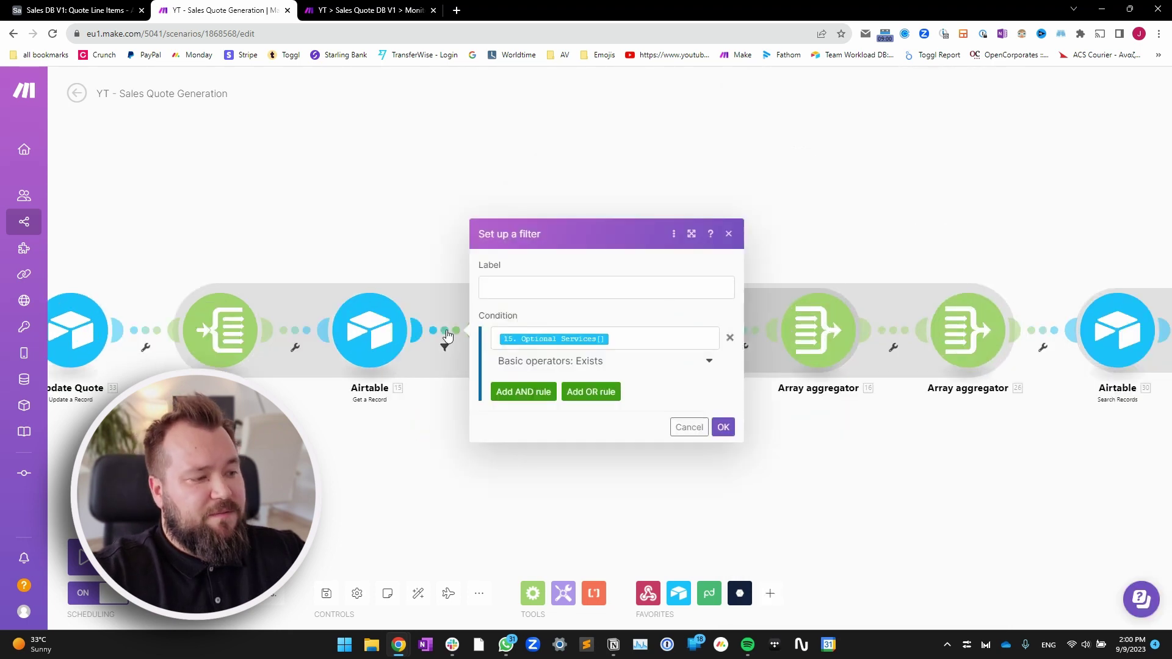
click(643, 340)
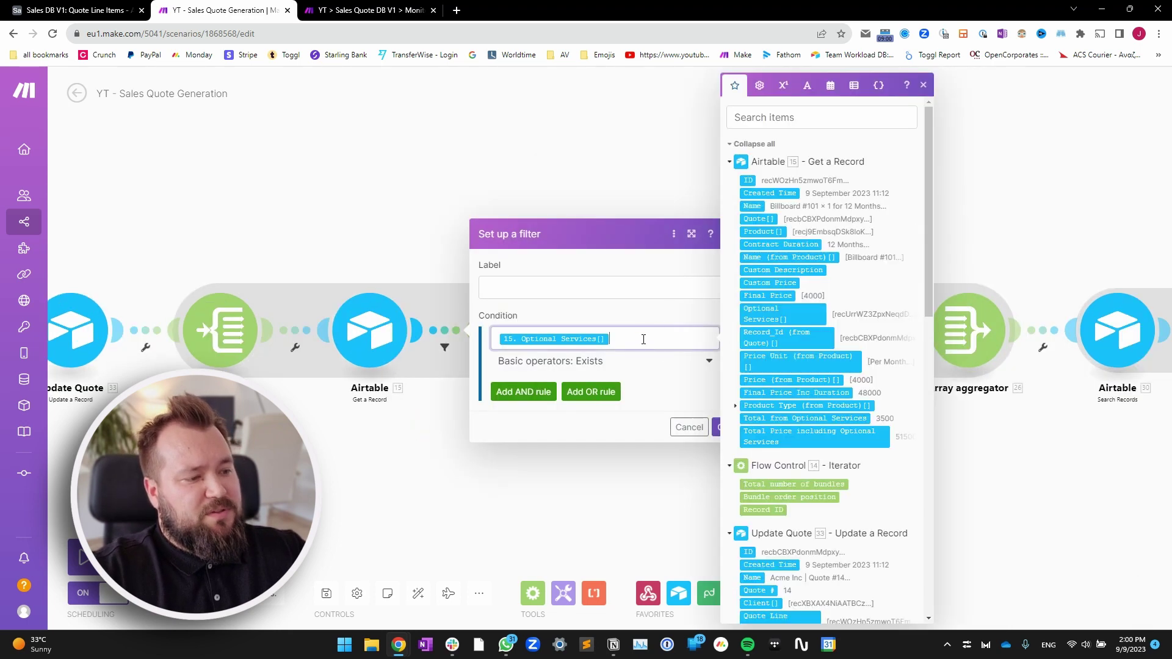
click(497, 466)
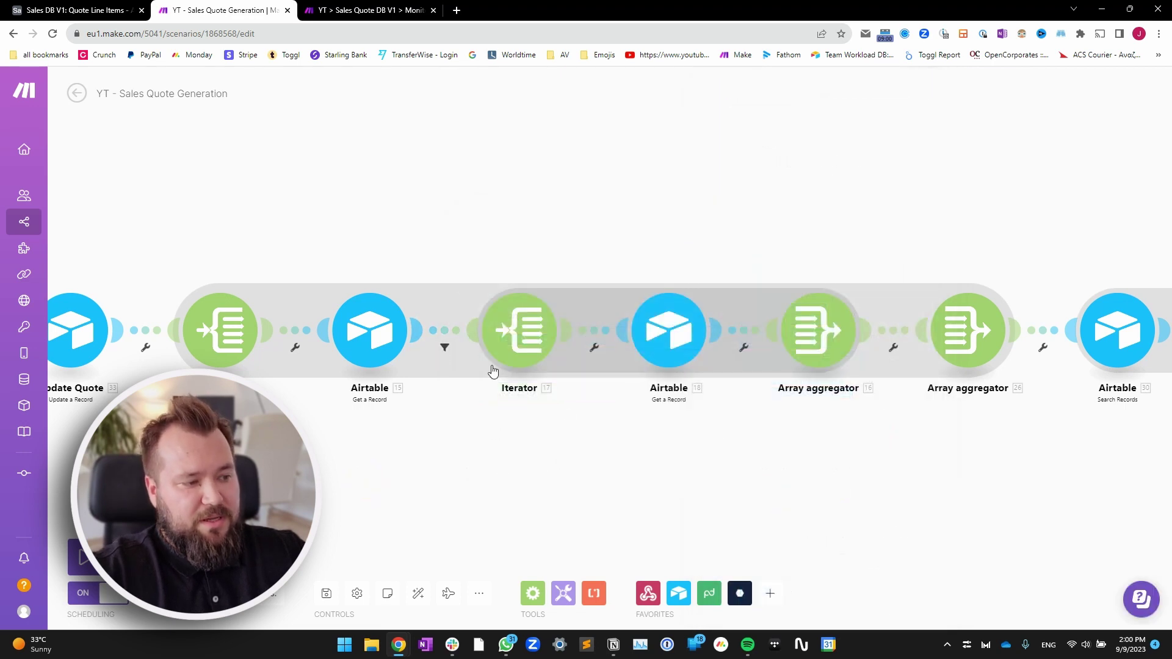
click(543, 397)
click(666, 348)
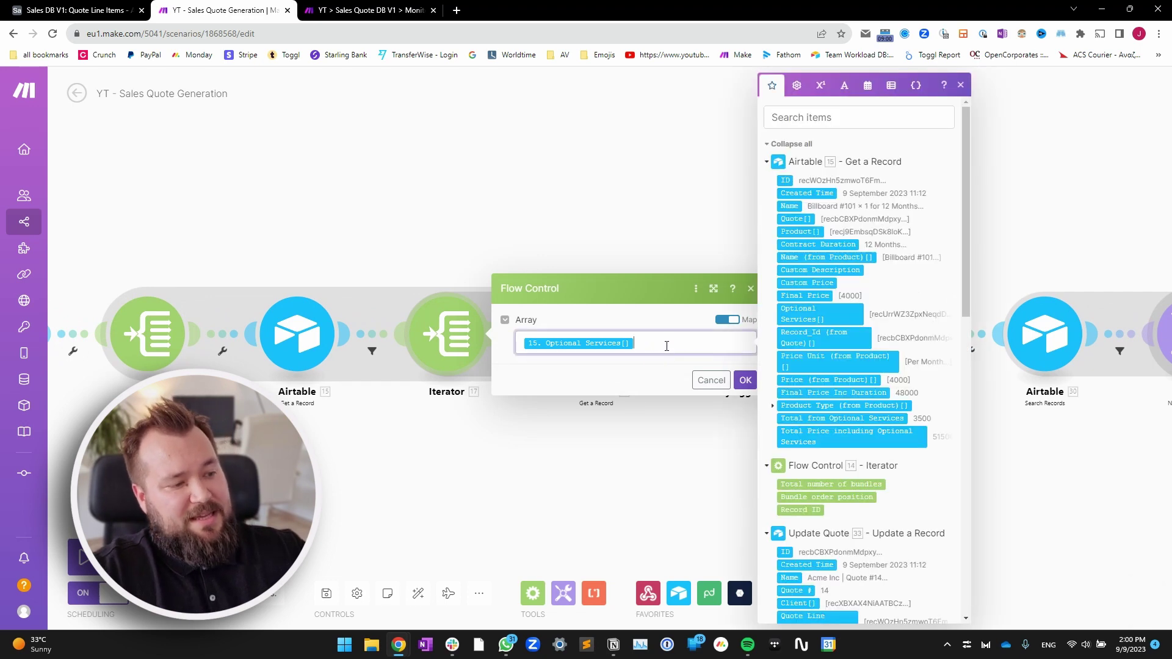
click(631, 452)
Inspect the table and Record ID mapping of the Airtable Get a Record module after the second iterator
click(597, 334)
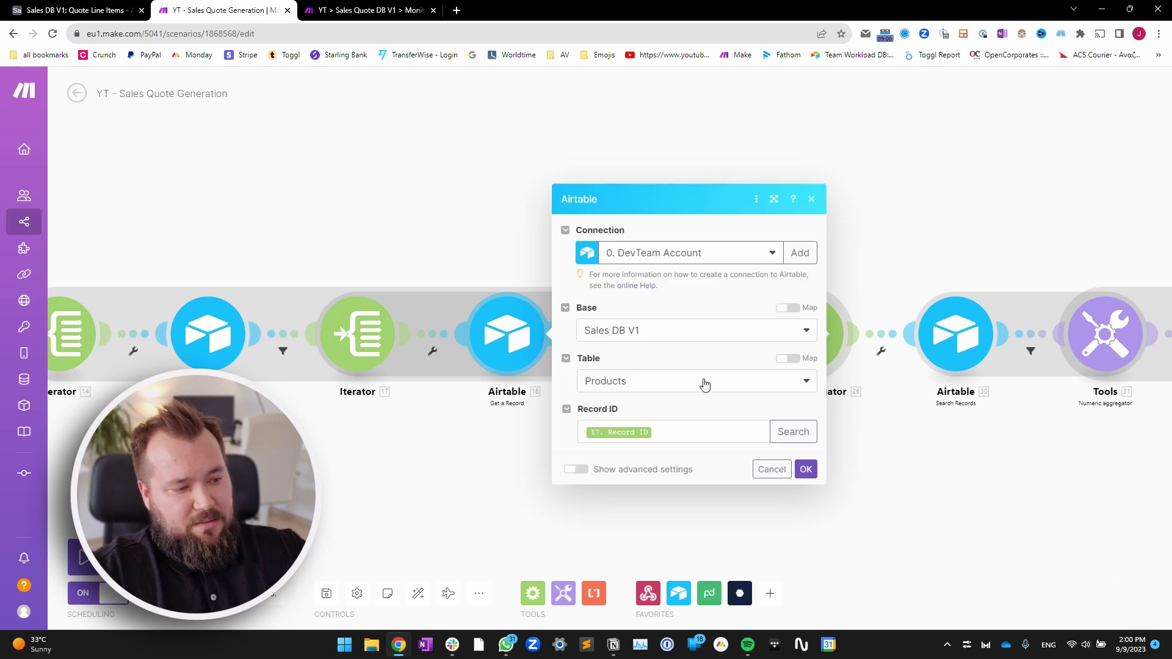
click(686, 427)
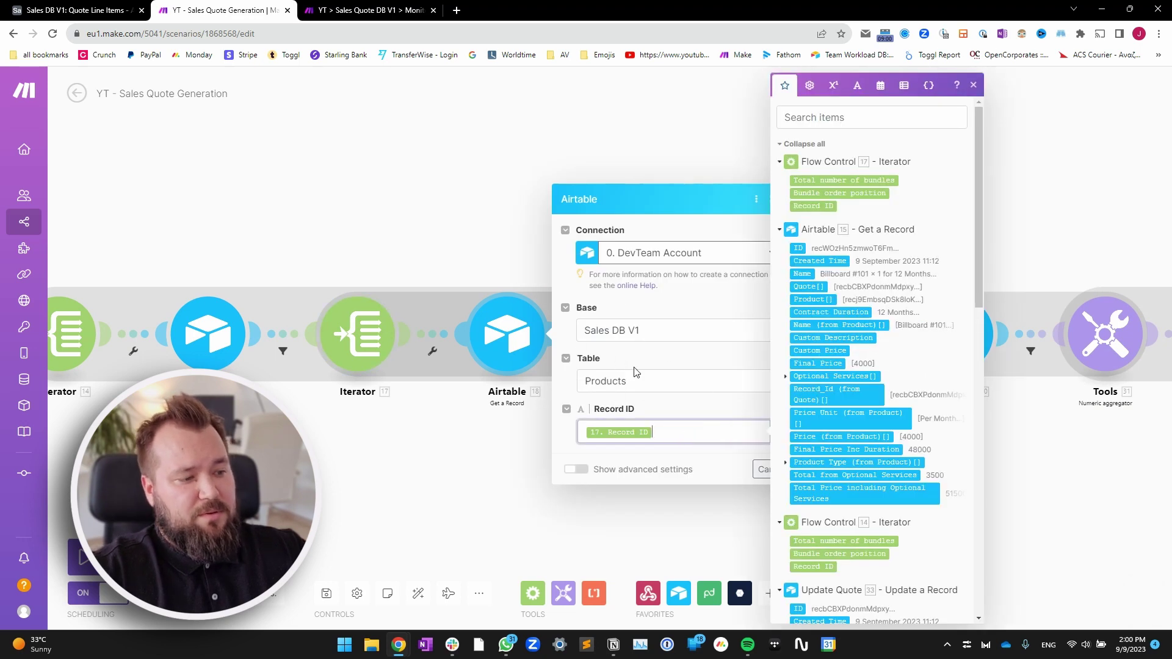
click(497, 450)
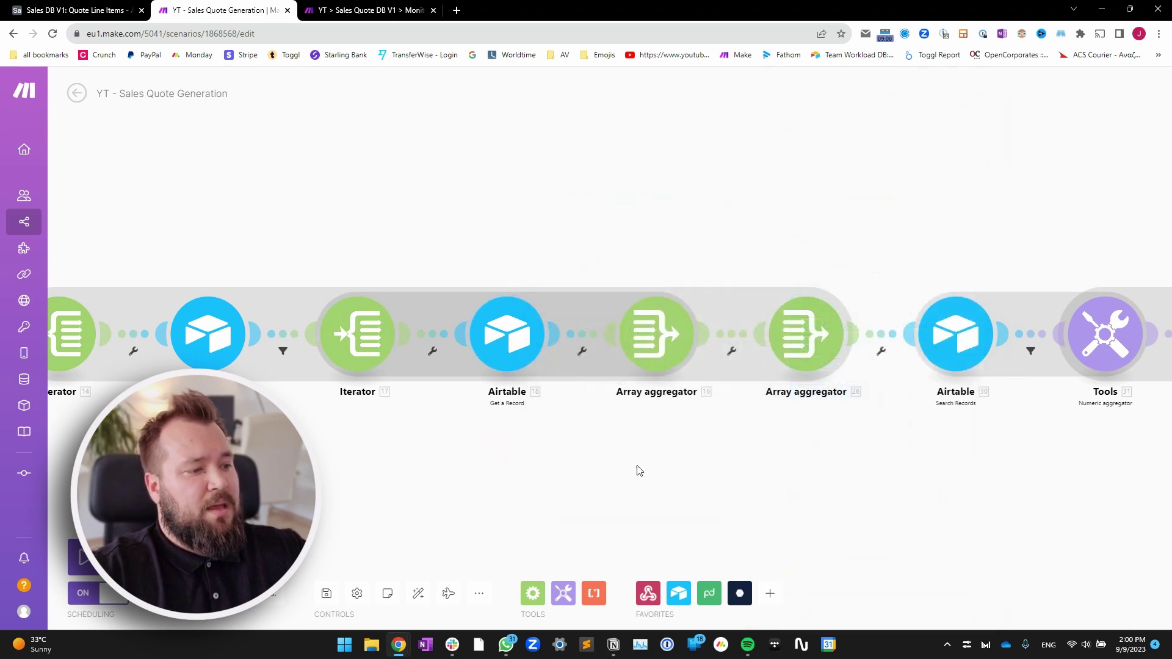
In the first array aggregator after the optional-service lookup, choose PandaDoc Products: Sections: Section Rows as the target structure type
click(579, 340)
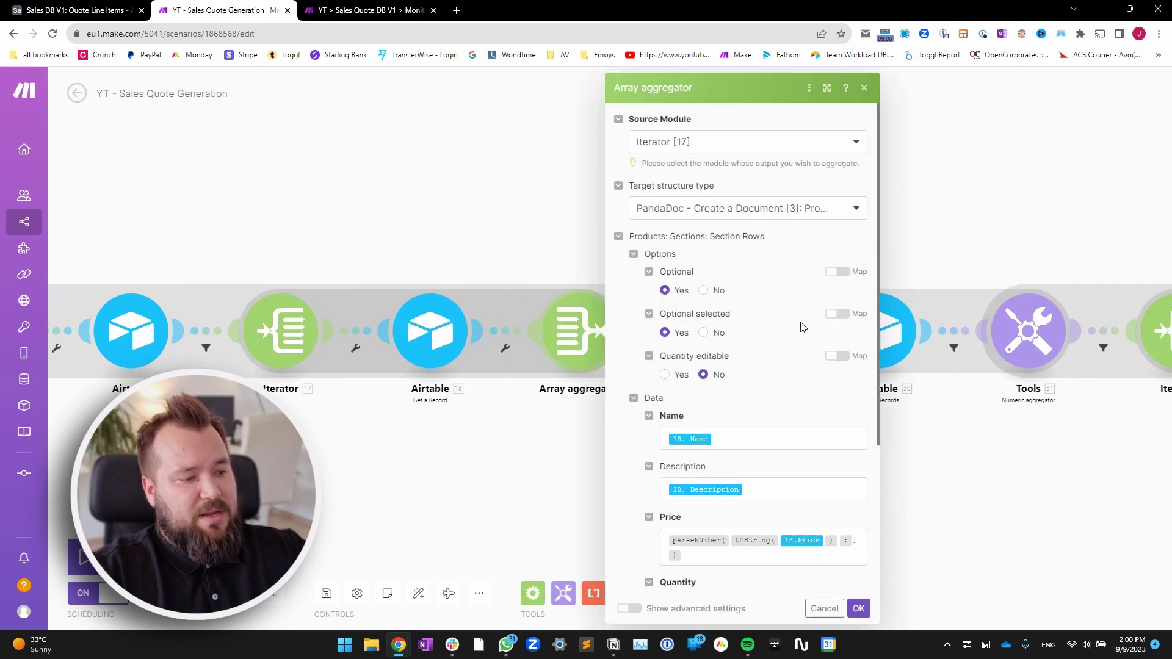
click(706, 211)
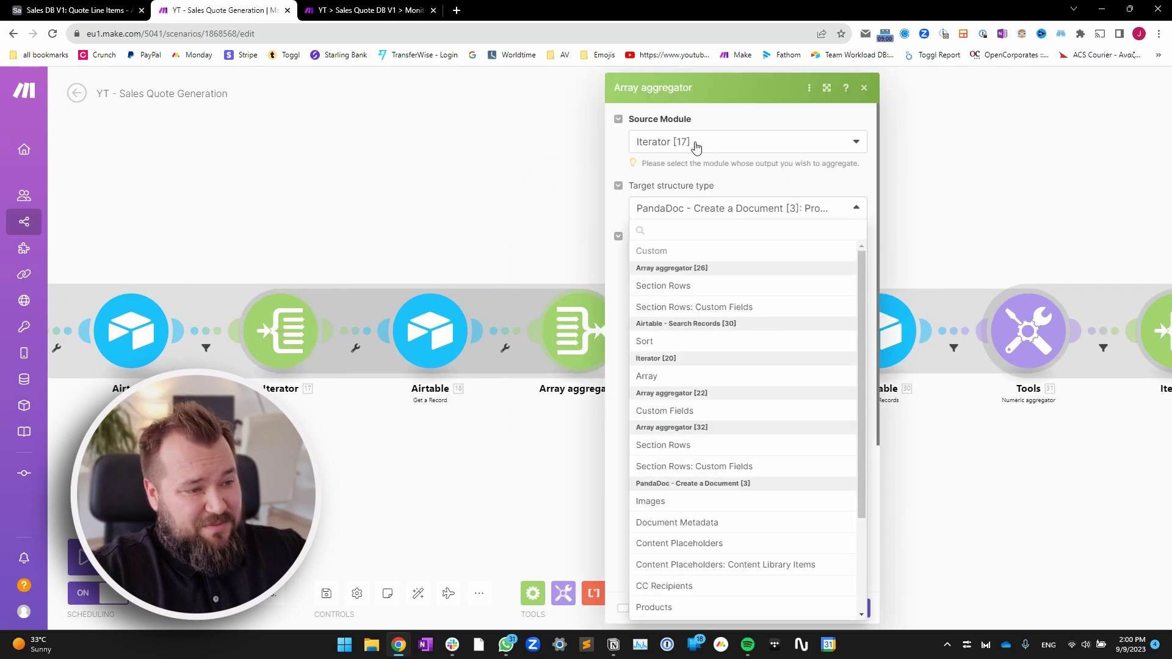
scroll(767, 315, down, 2)
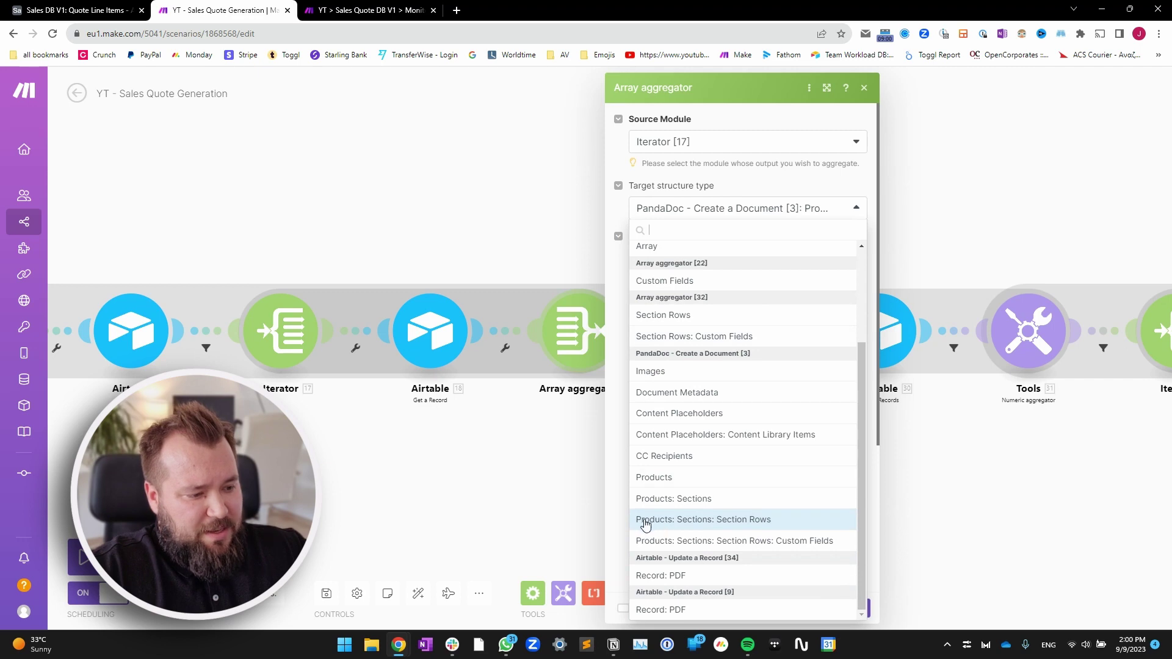
click(766, 525)
Review the aggregator's Name, Description, Price and Quantity mappings, and confirm its settings
click(746, 319)
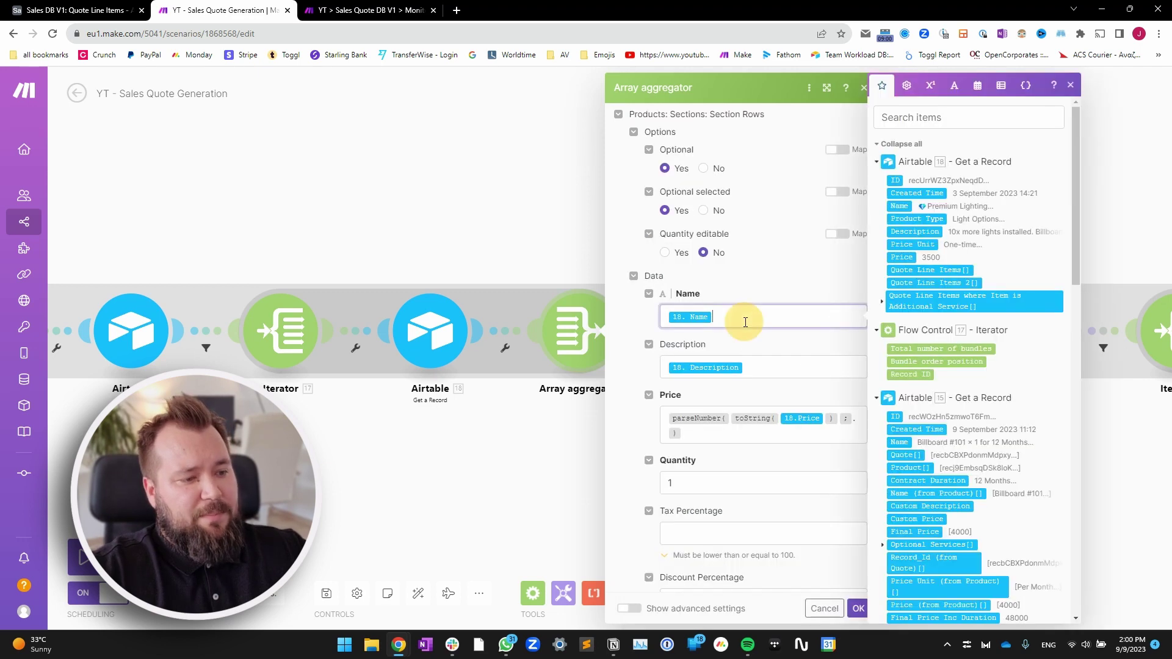
click(767, 370)
click(732, 438)
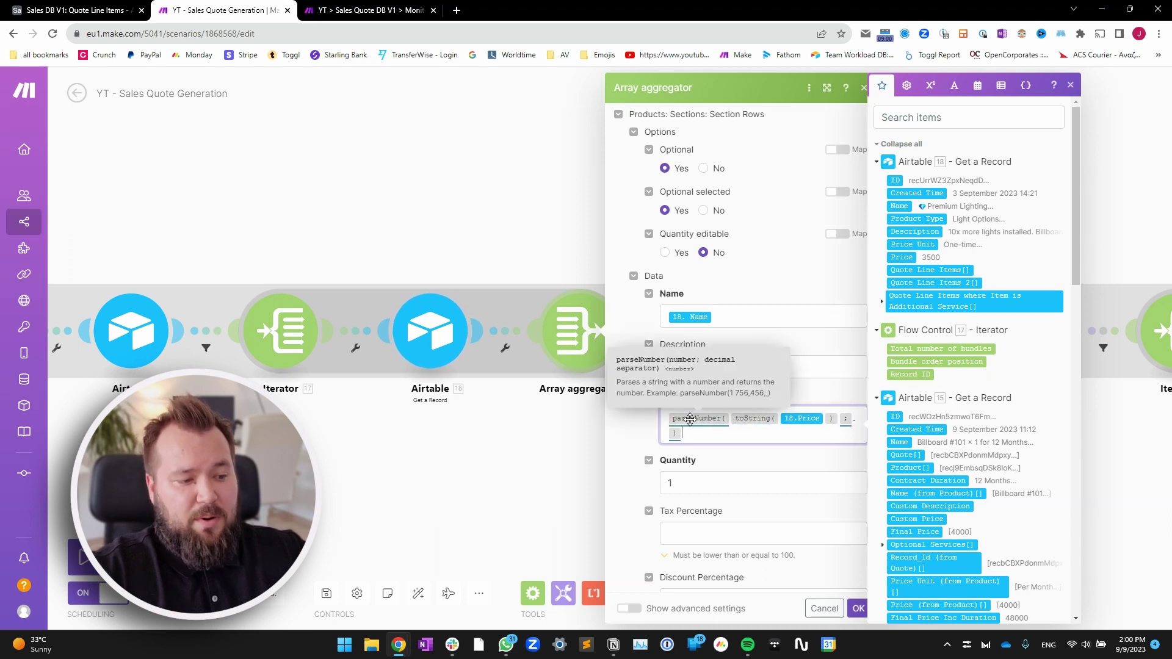
click(648, 429)
scroll(680, 442, down, 2)
click(733, 396)
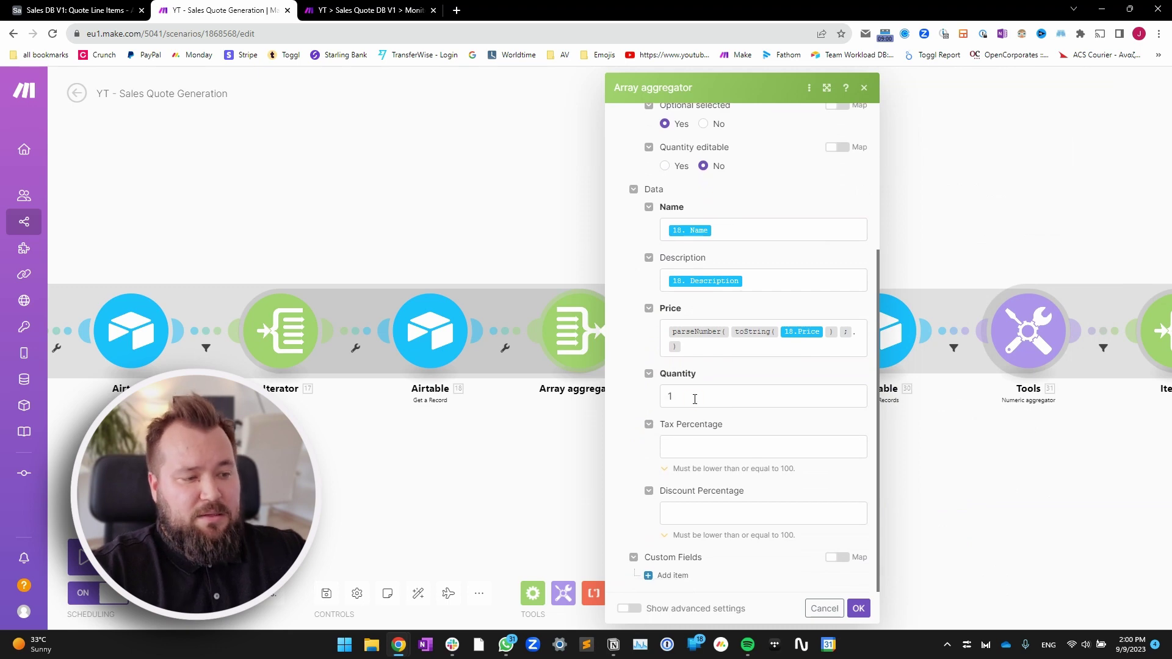
click(760, 368)
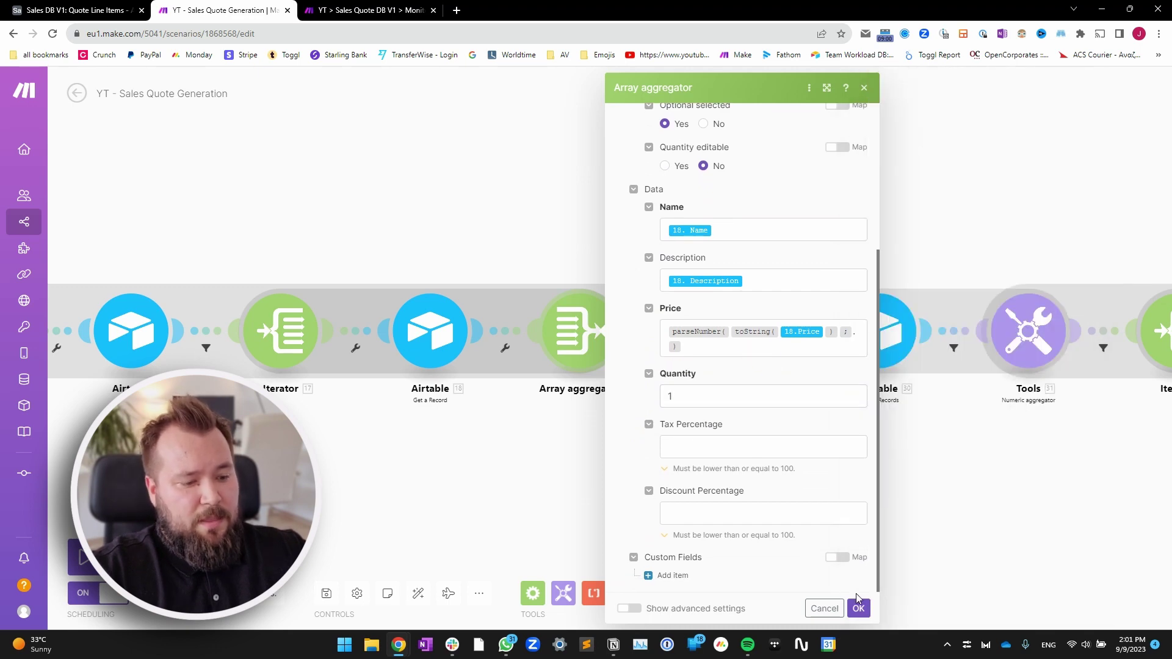
click(858, 610)
Open the second array aggregator, enlarge its settings and check the options for its target structure type
drag(809, 458, 701, 448)
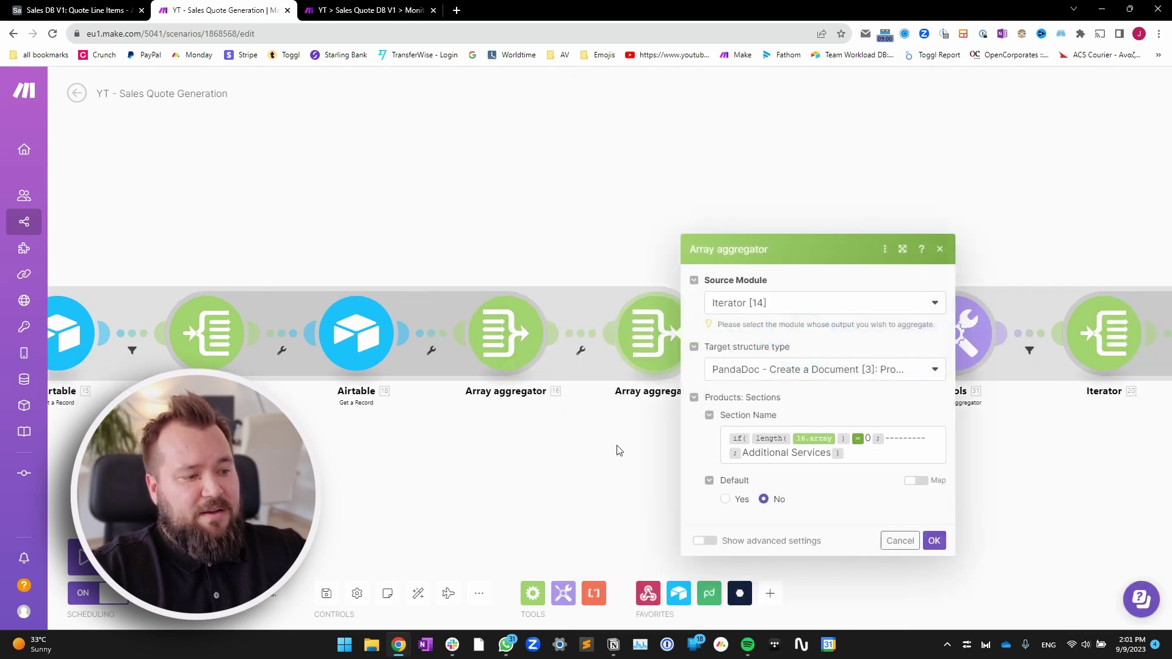
drag(579, 460, 496, 454)
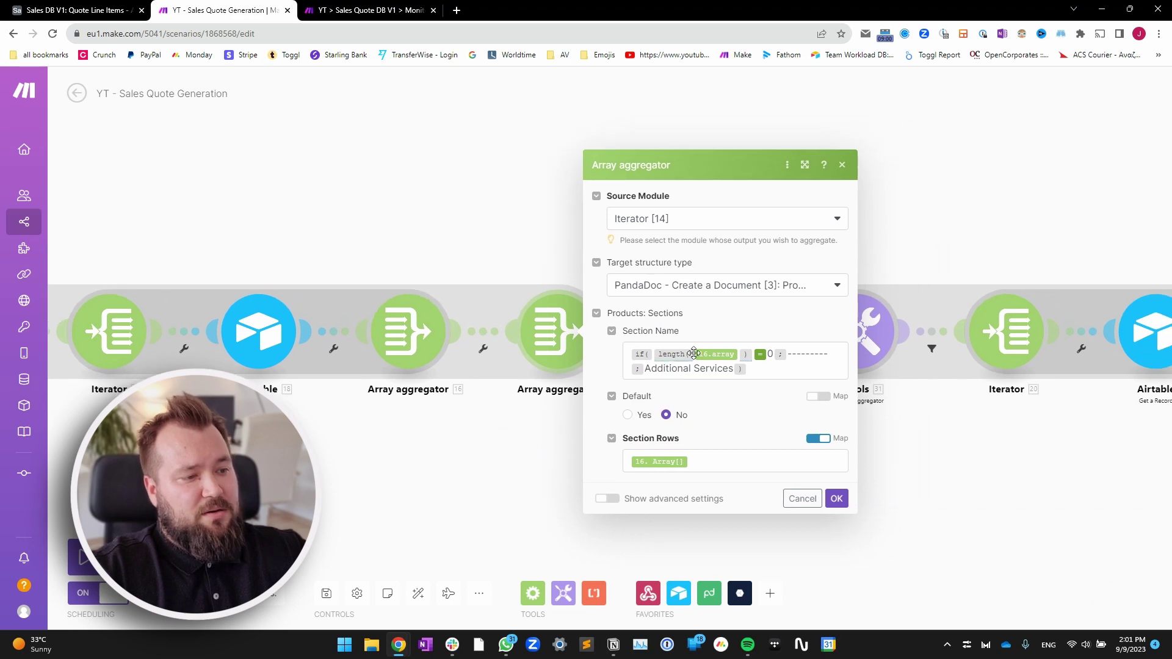
click(804, 166)
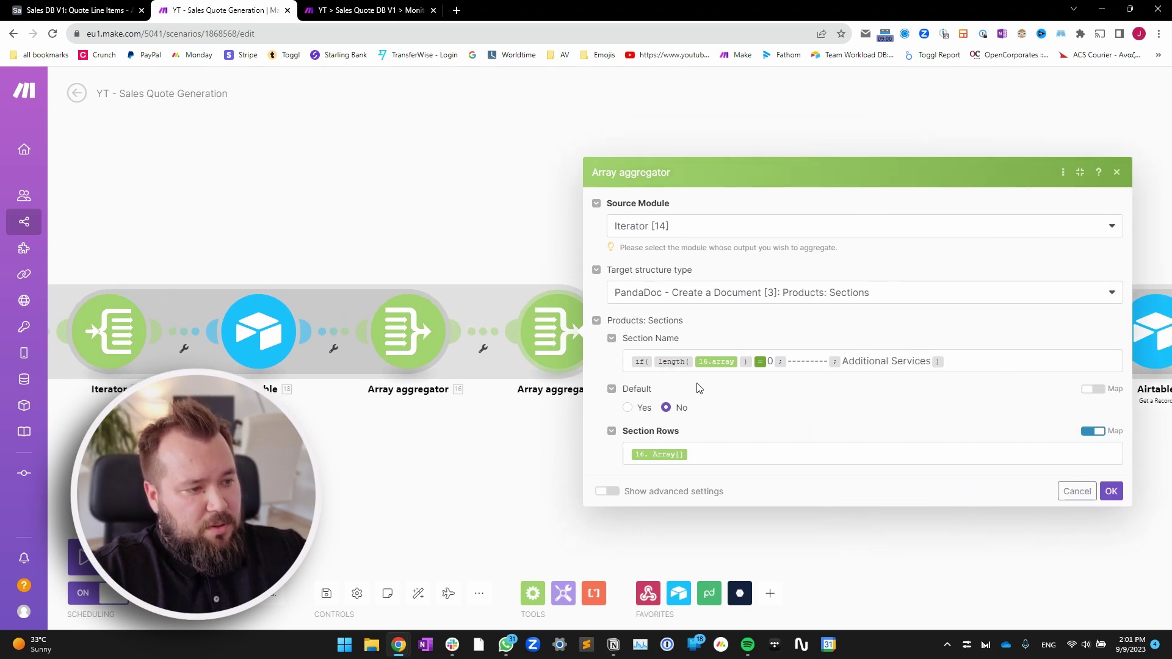
click(684, 298)
scroll(837, 440, down, 5)
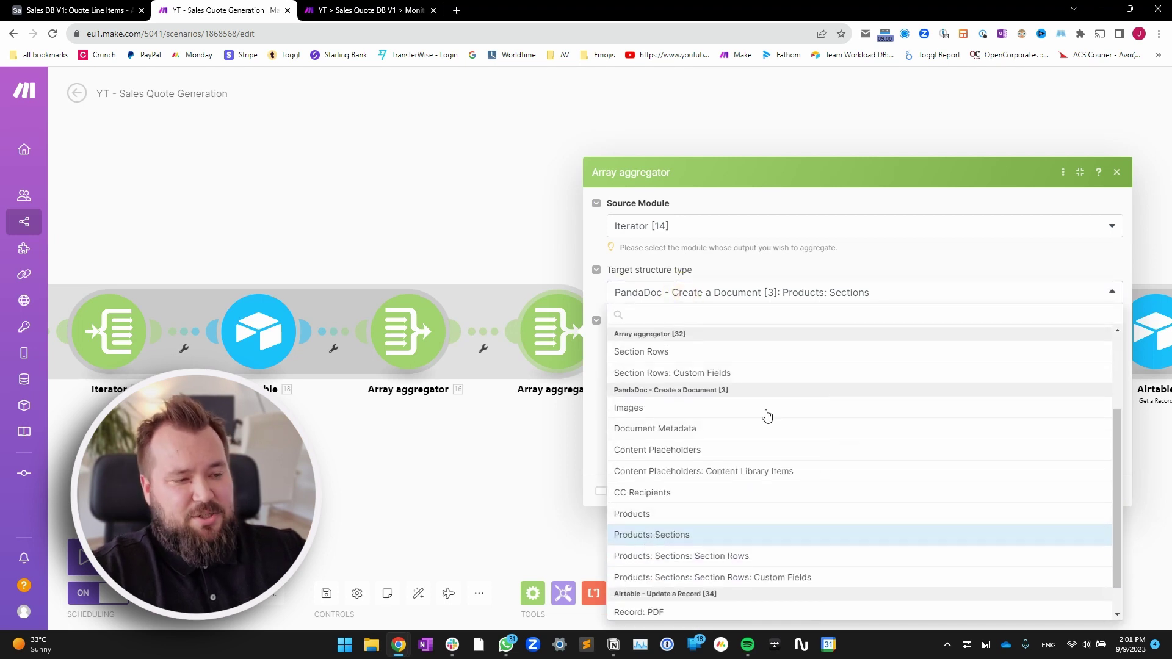
key(Escape)
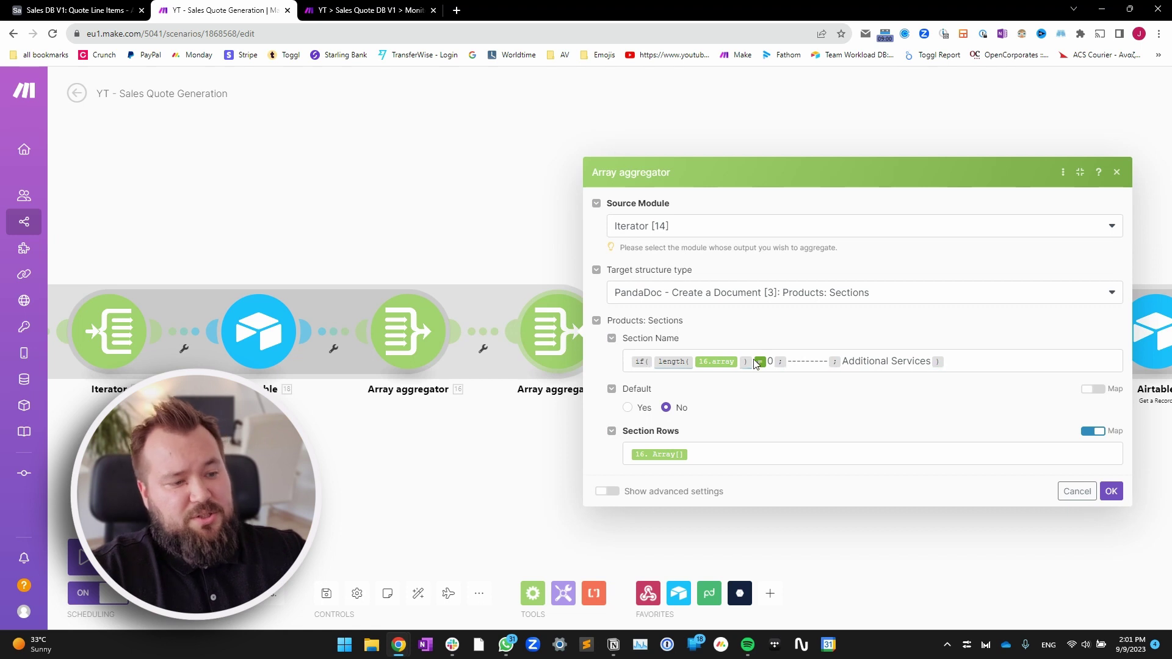
Examine the if/length formula in Section Name, including its two alternative section titles
mouse_move(638, 363)
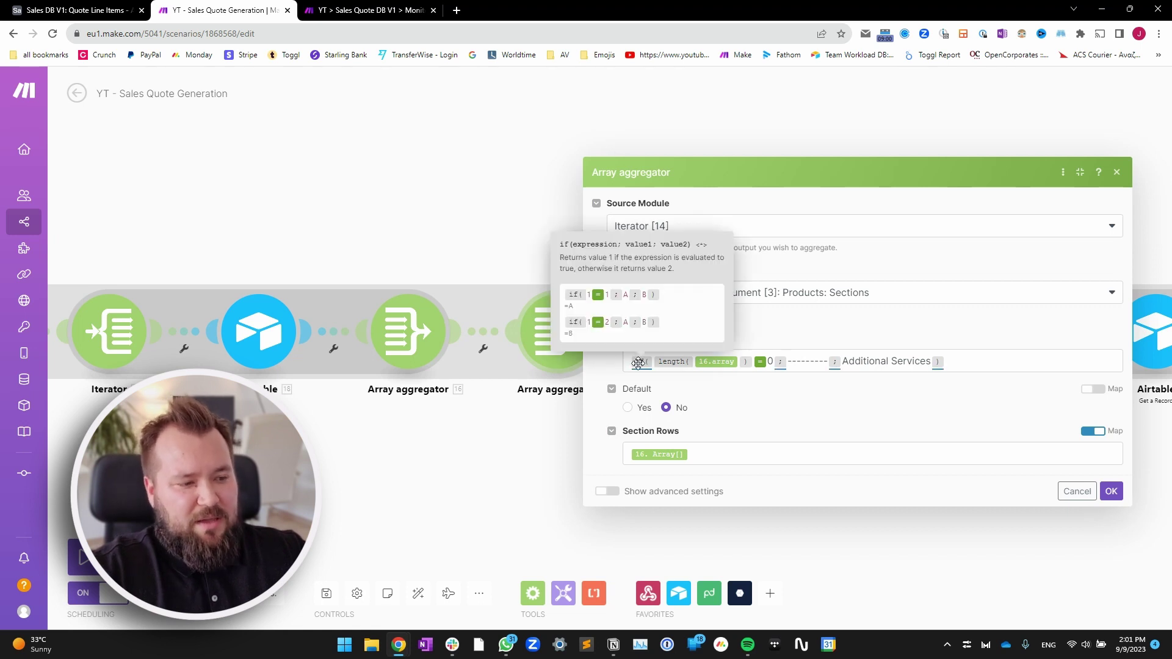
mouse_move(719, 362)
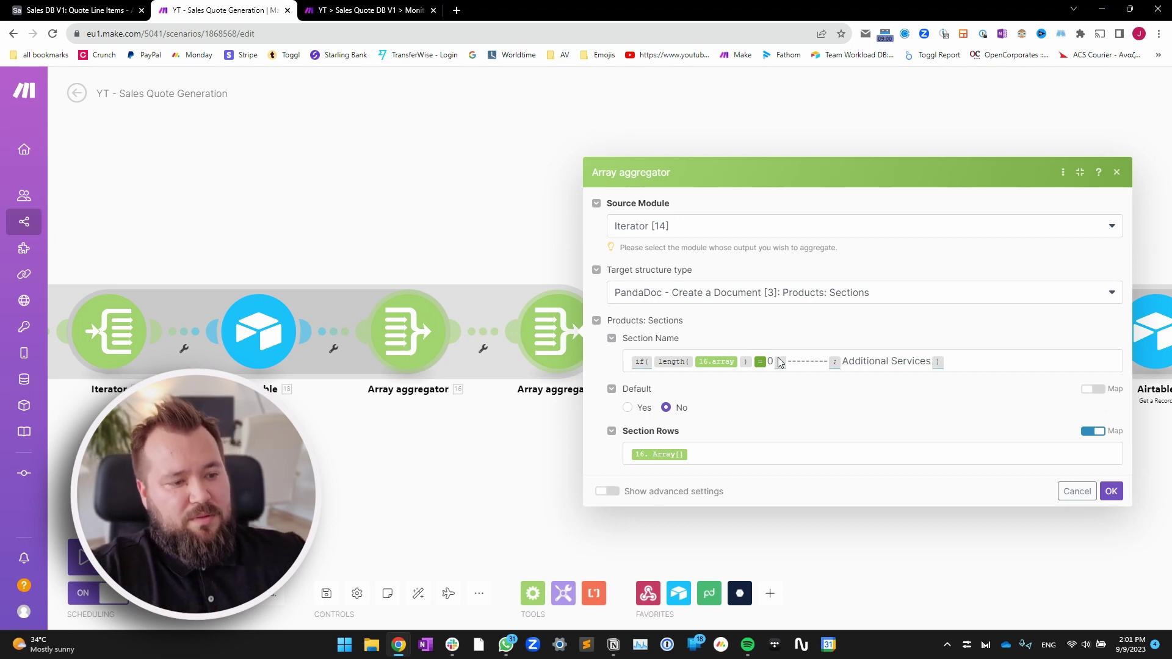
click(796, 363)
double_click(820, 361)
drag(875, 362, 931, 362)
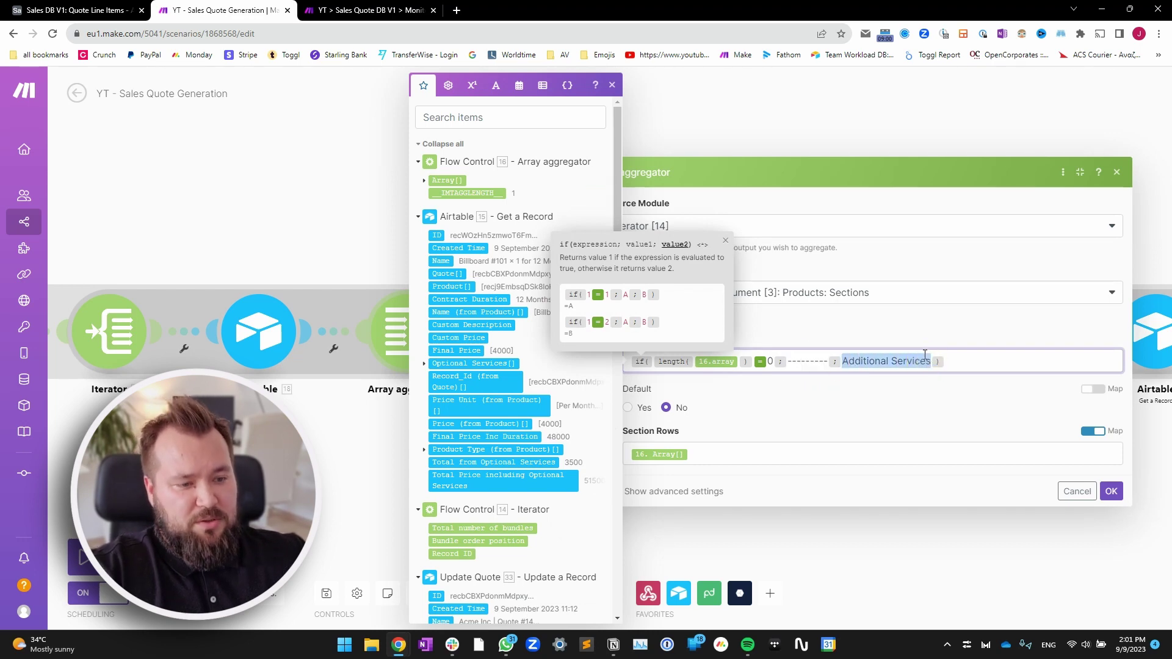
Check the array mapped to Section Rows in the second array aggregator, and close its settings
click(793, 462)
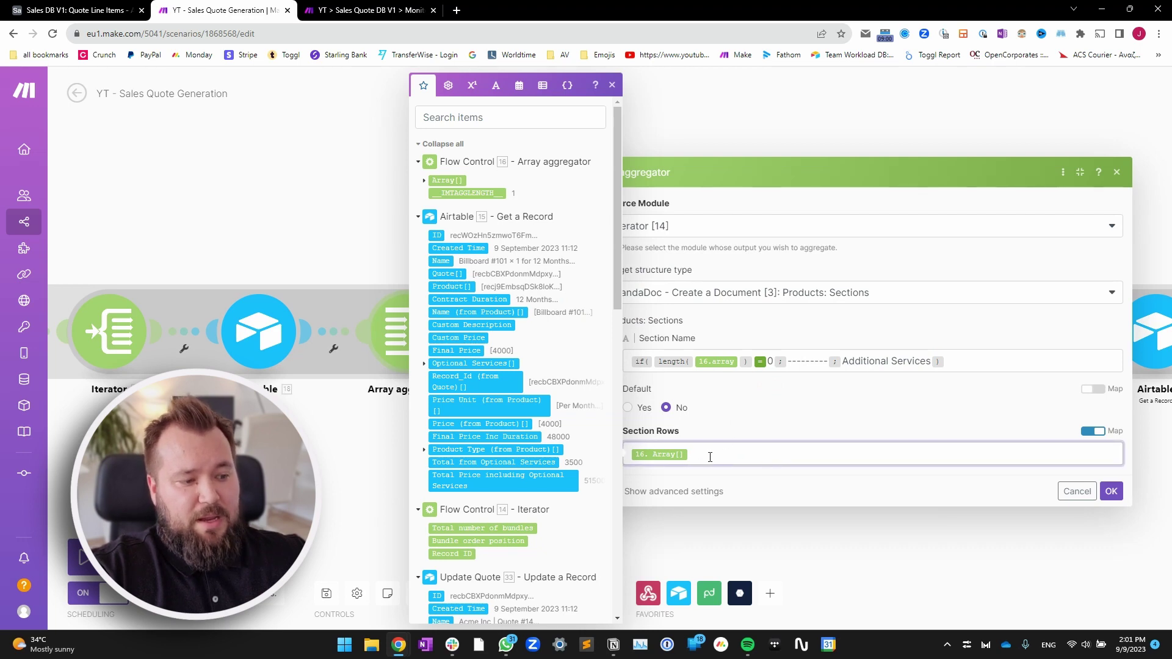
click(340, 475)
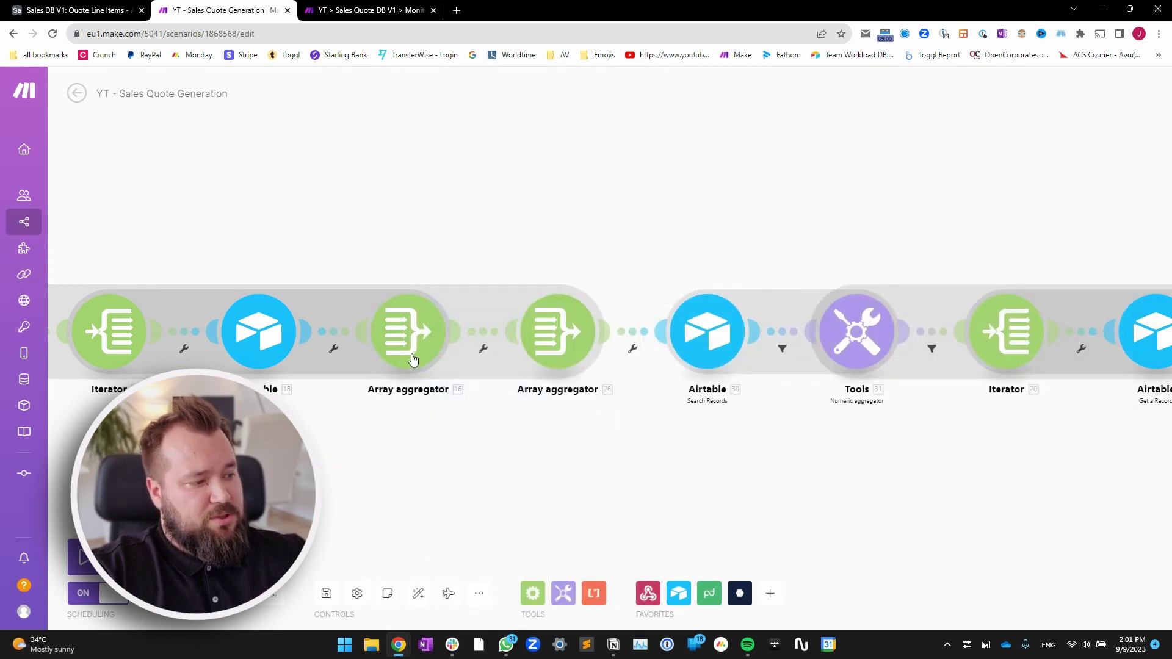
click(553, 330)
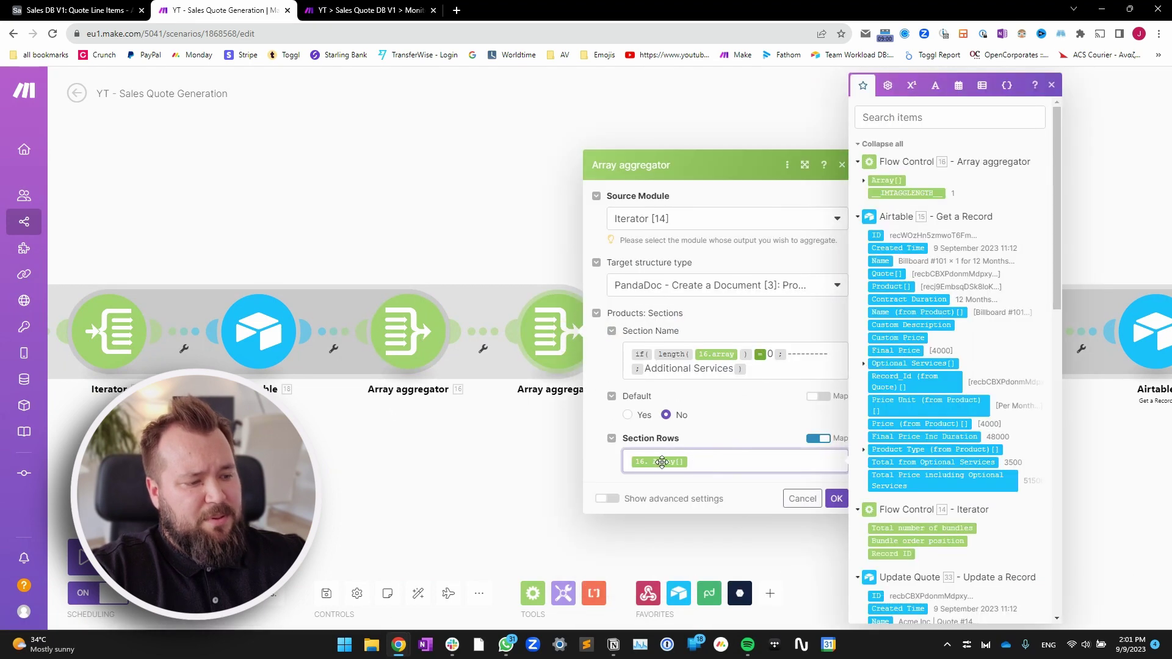
click(516, 505)
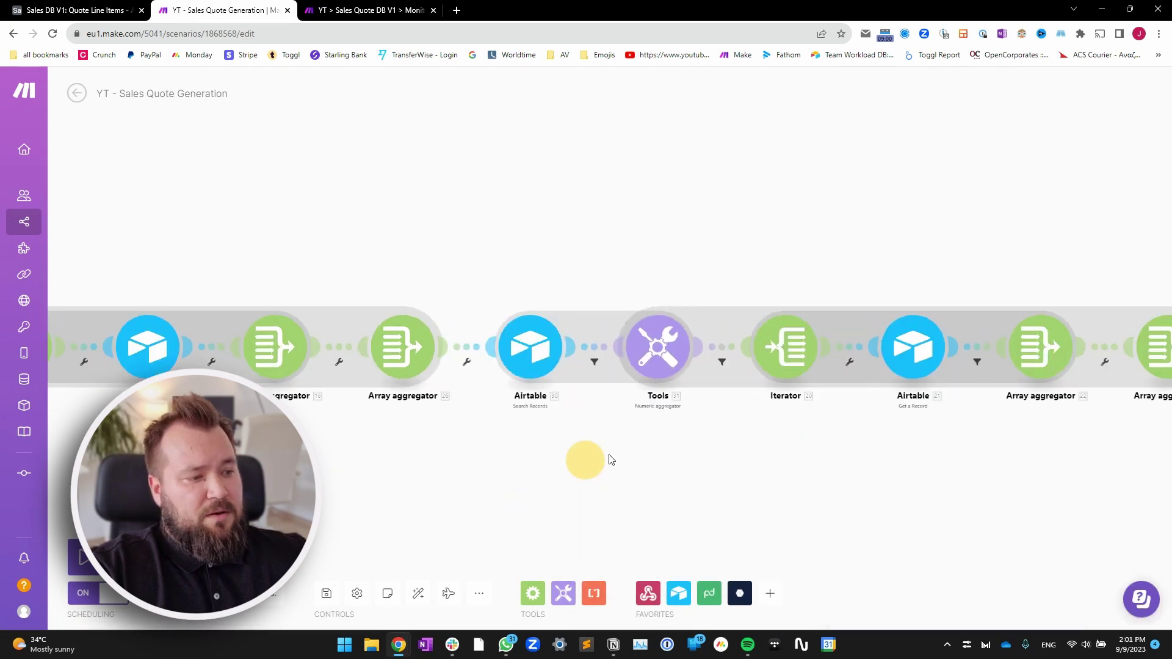
Open the Airtable Search Records module and review its base, table, view, output fields and limit
click(437, 358)
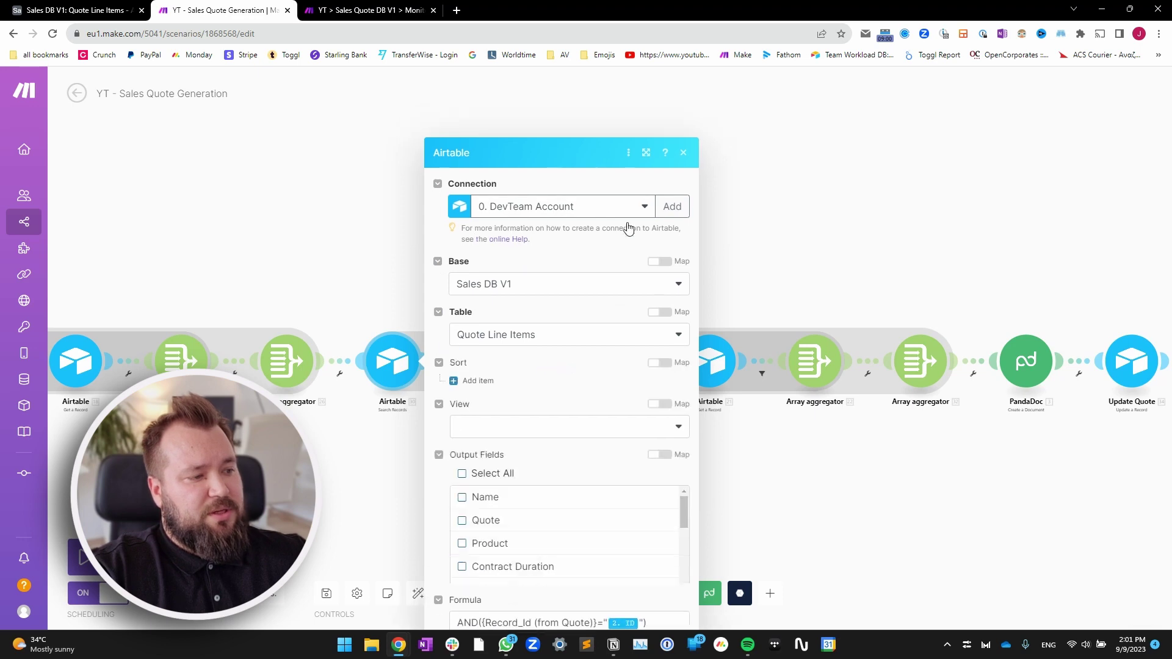
scroll(552, 324, down, 3)
scroll(561, 338, up, 3)
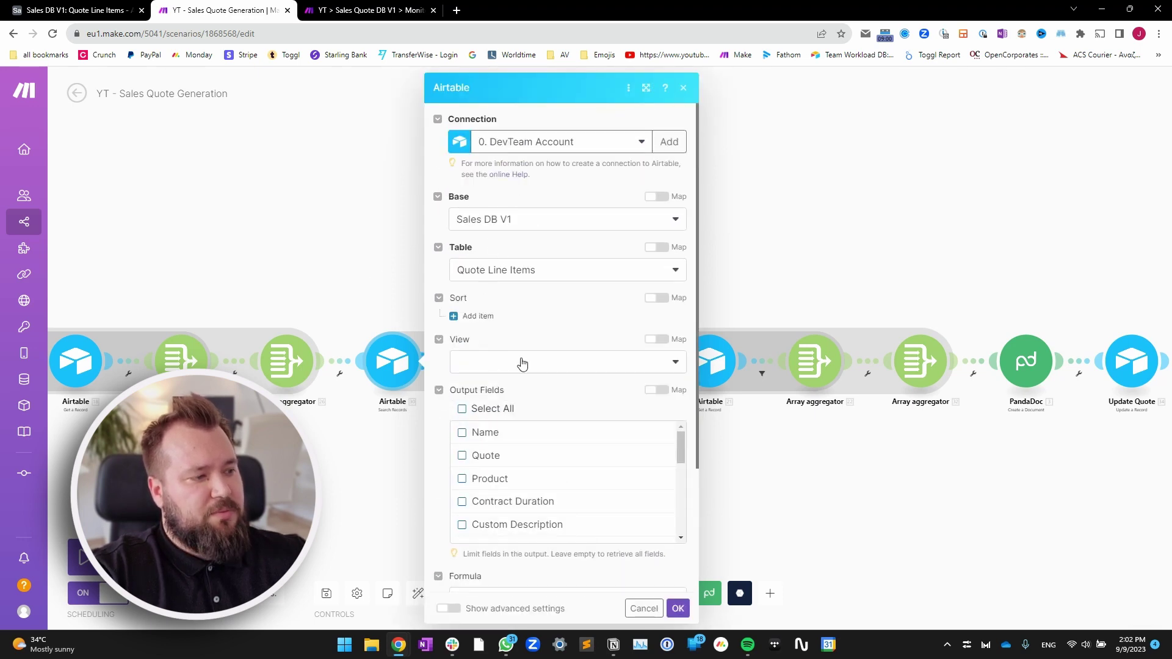
scroll(534, 312, down, 5)
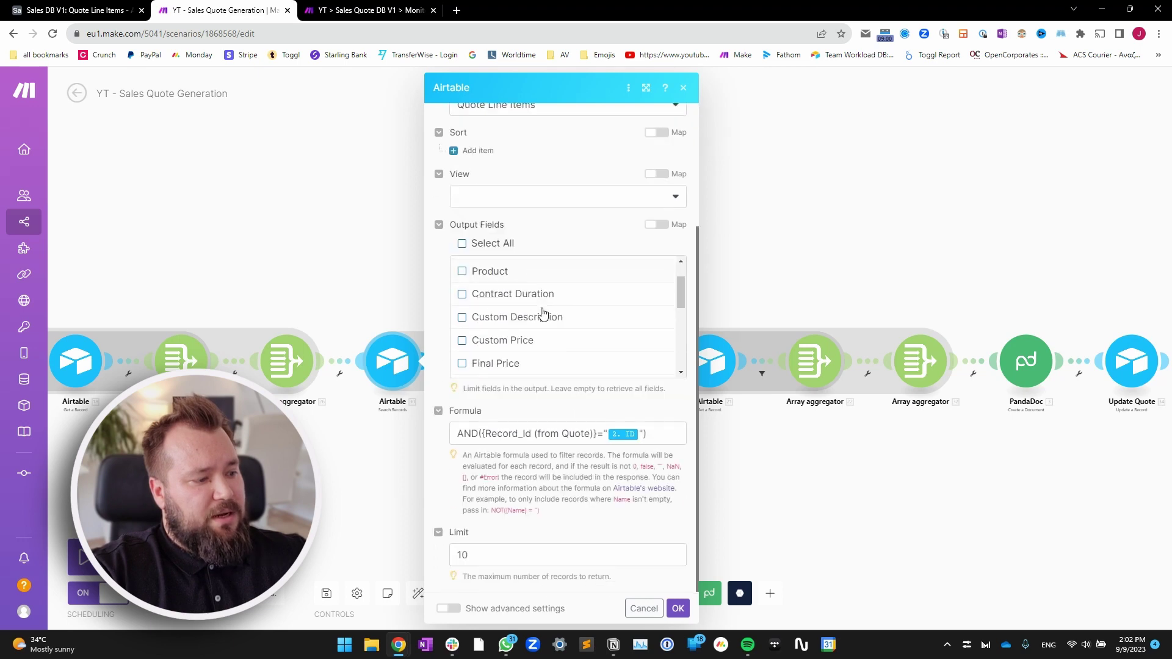
Inspect the search formula on Record_Id (from Quote) and trace its mapped ID to the Get Quote module
click(459, 435)
drag(459, 434, 609, 437)
click(609, 437)
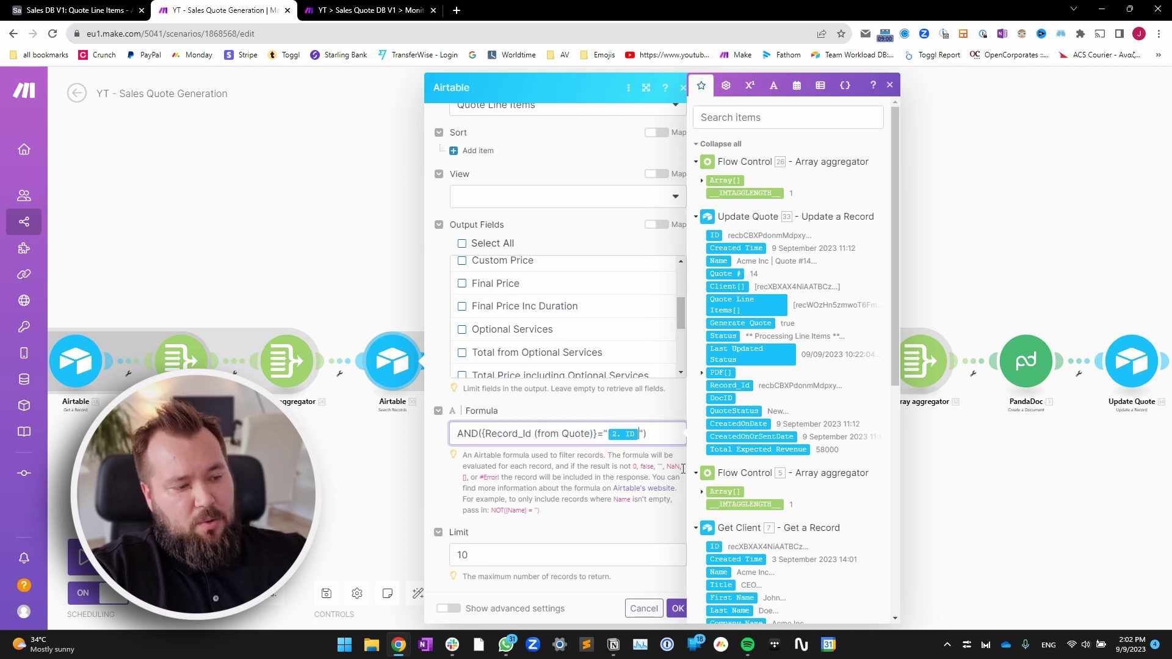
scroll(792, 398, down, 7)
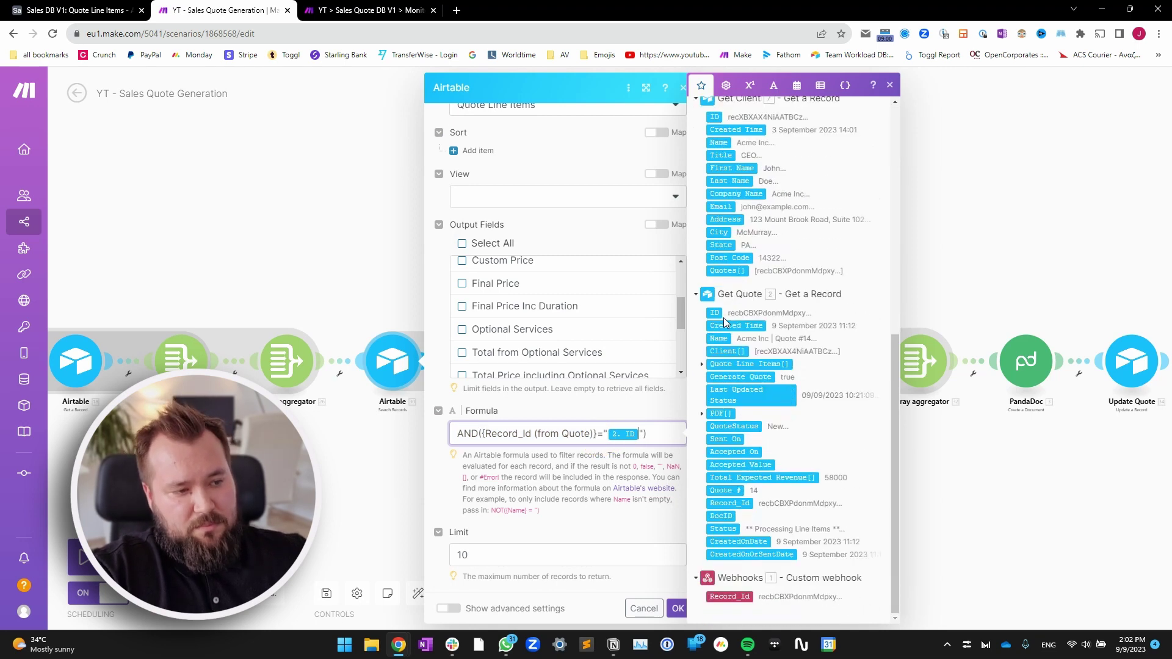
click(401, 480)
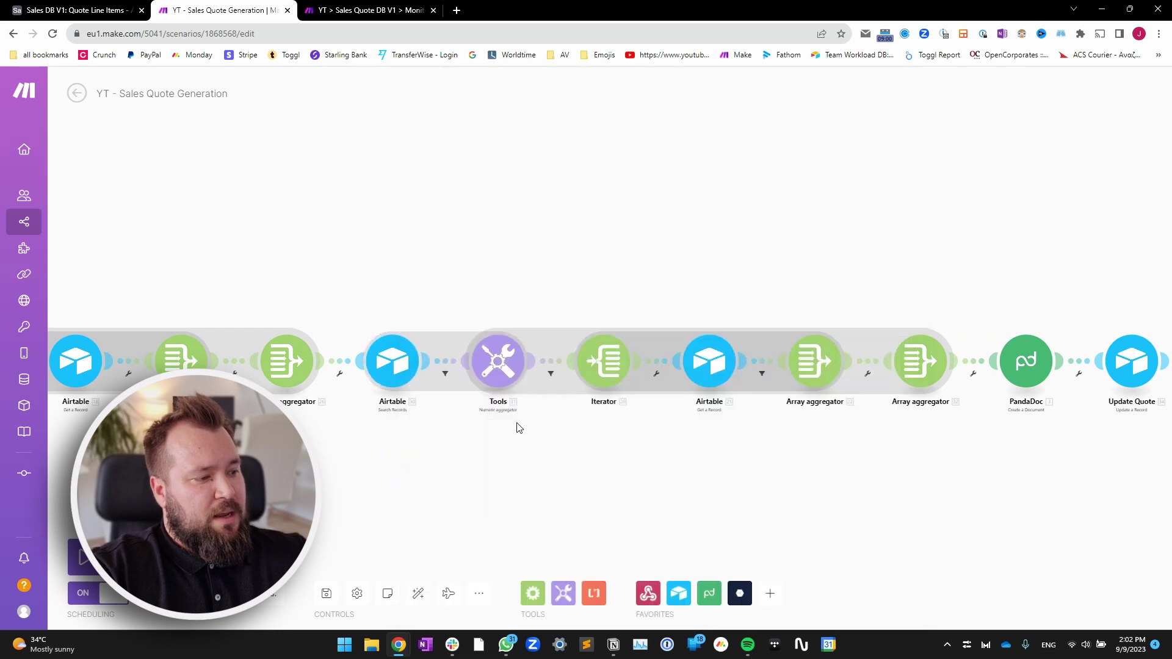
Inspect the filter after Airtable Search Records, checking its Name (from Product) contains Custom Works condition, and close it
click(445, 359)
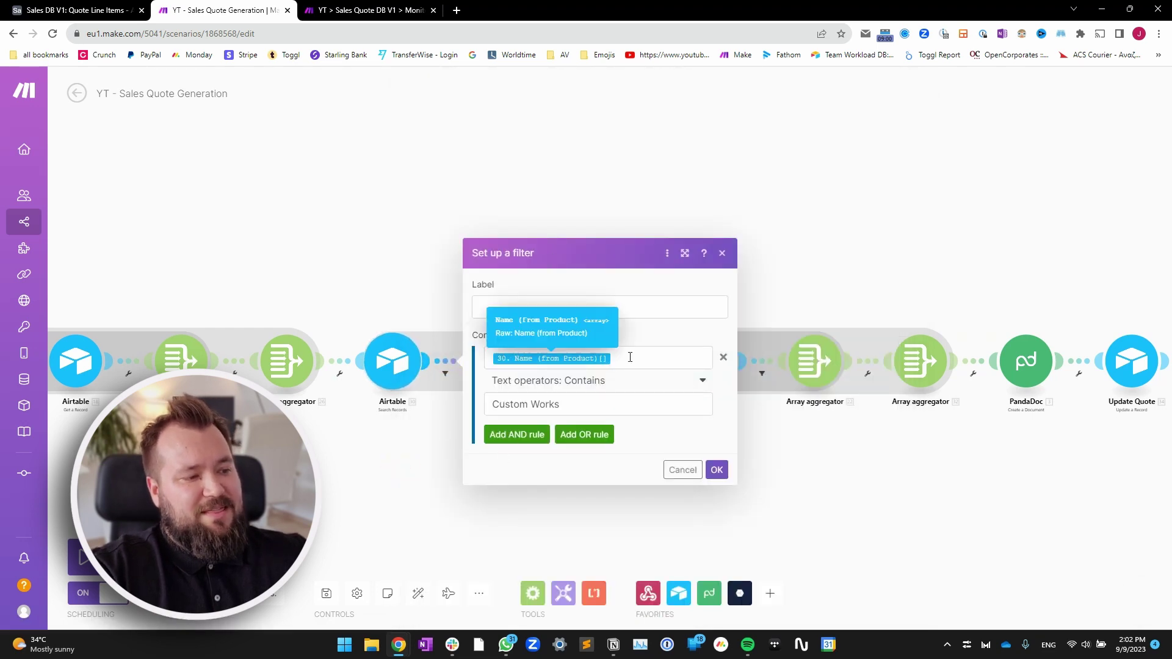
click(577, 402)
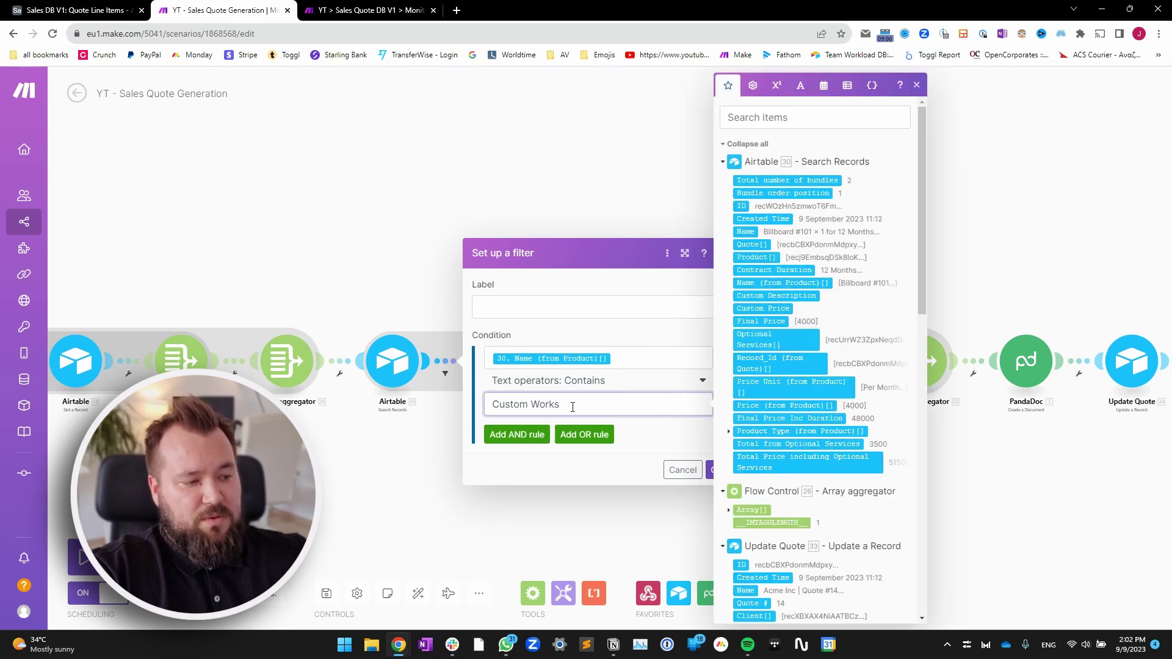
click(400, 465)
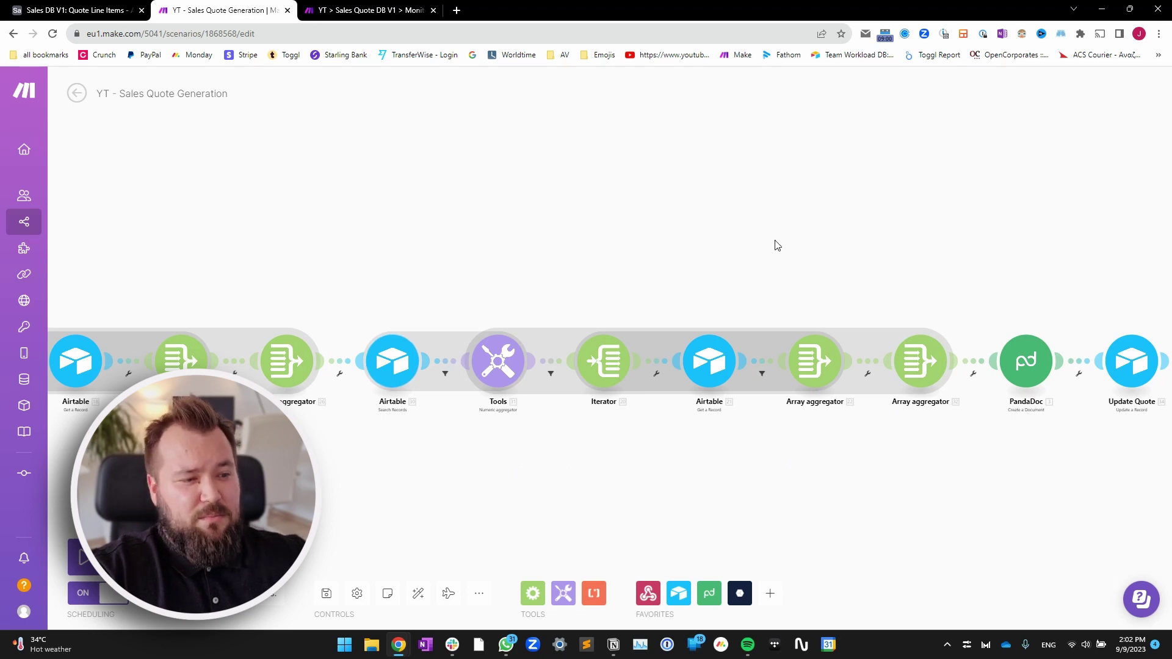
Switch to Airtable, finish editing the automation script and go to the Quote Line Items data
click(41, 5)
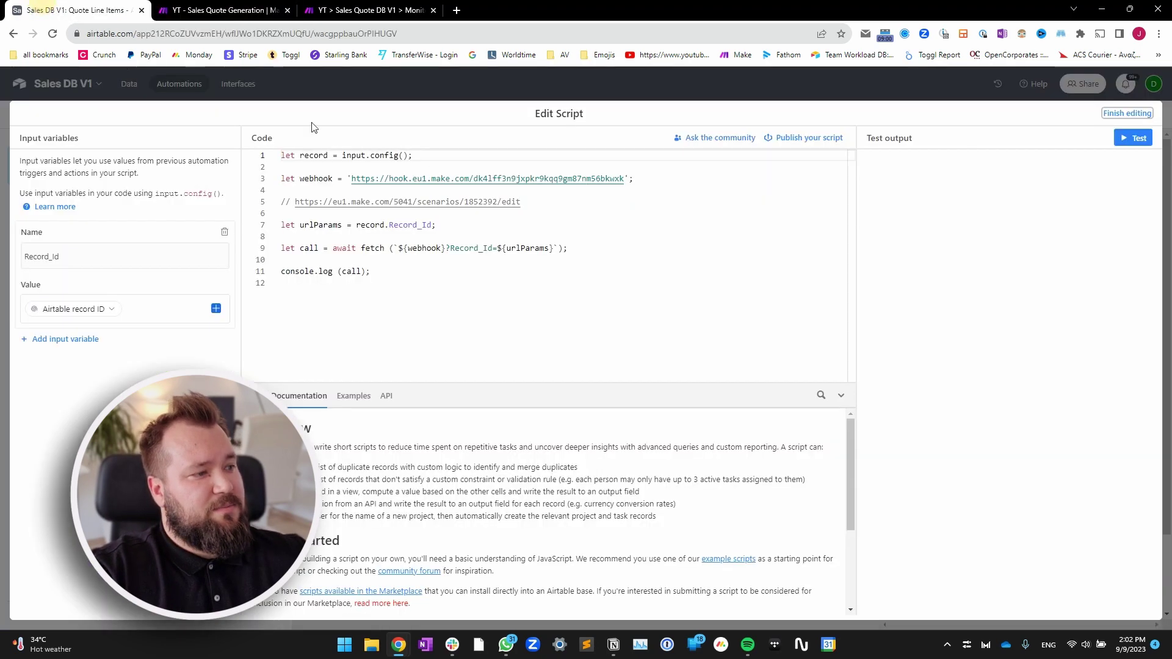
click(1128, 113)
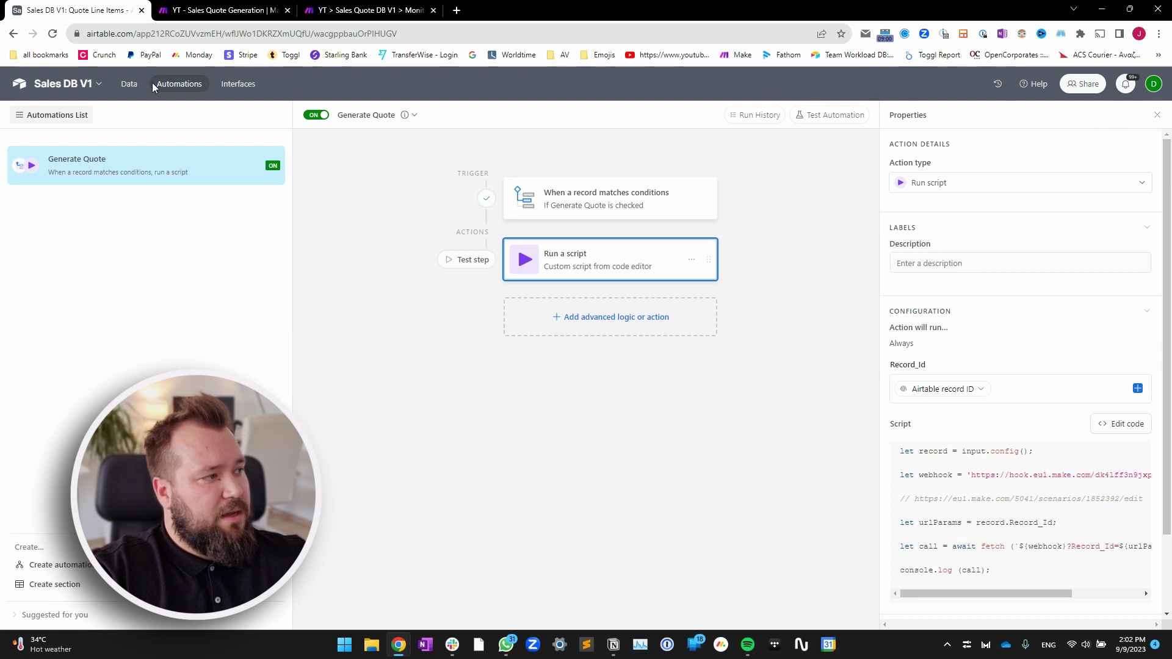
click(129, 85)
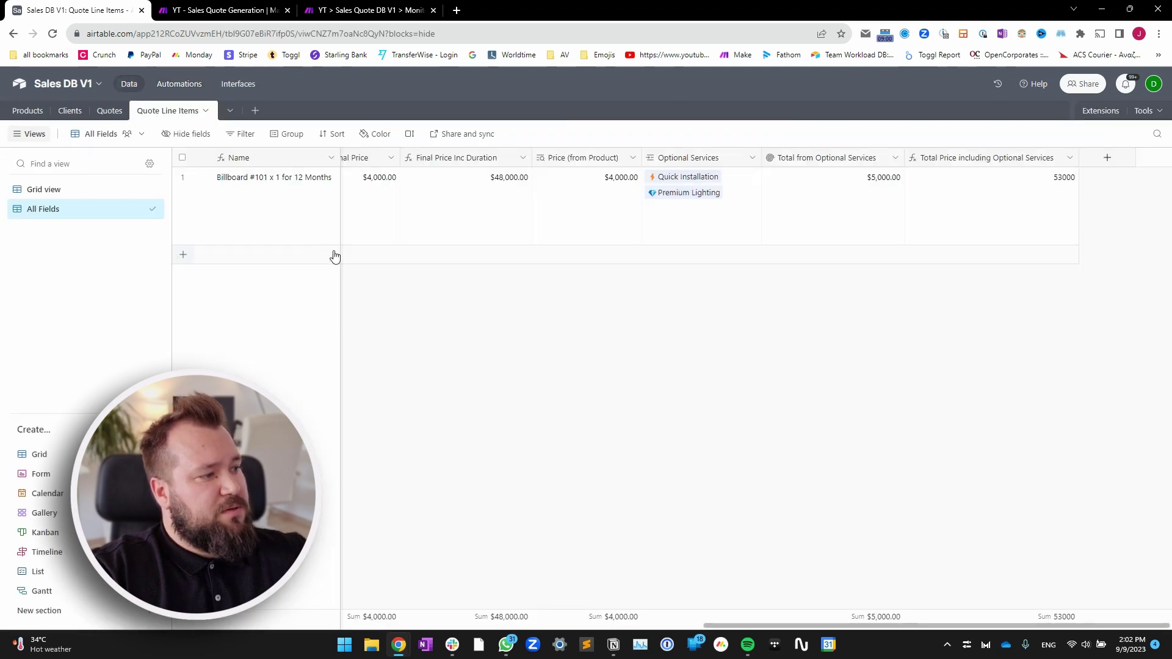
Add a second record to Quote Line Items and link it to Acme Inc | Quote #17
click(391, 254)
click(359, 264)
click(348, 254)
click(331, 129)
click(522, 290)
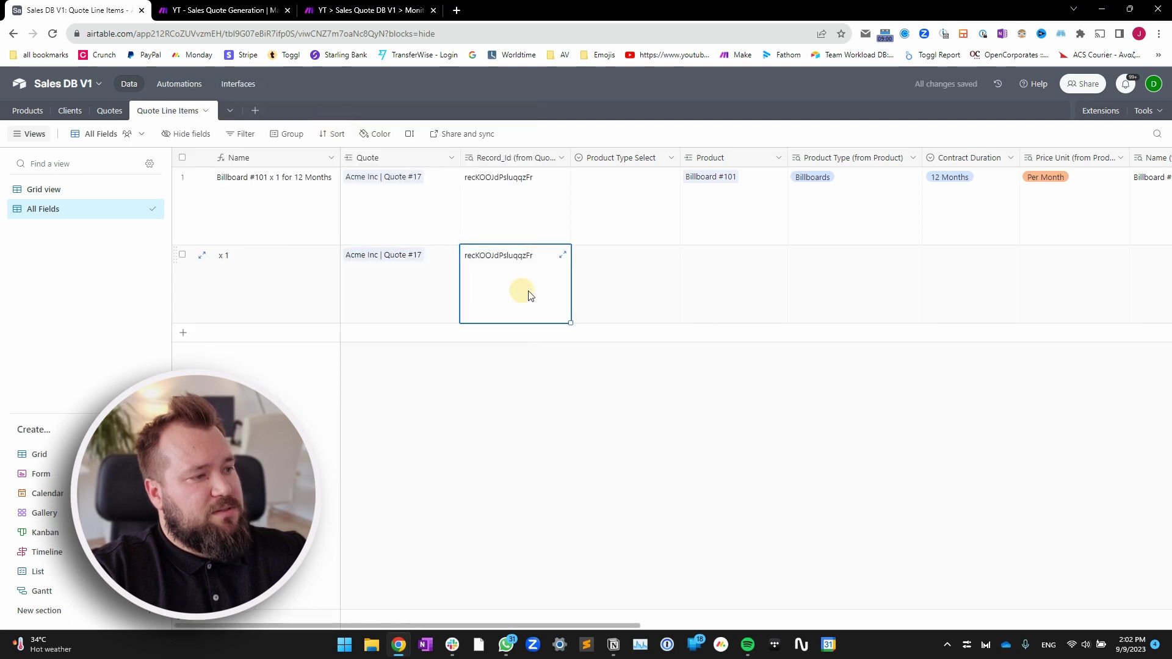
Set the Product of the second quote line item to Custom Works
scroll(779, 279, right, 2)
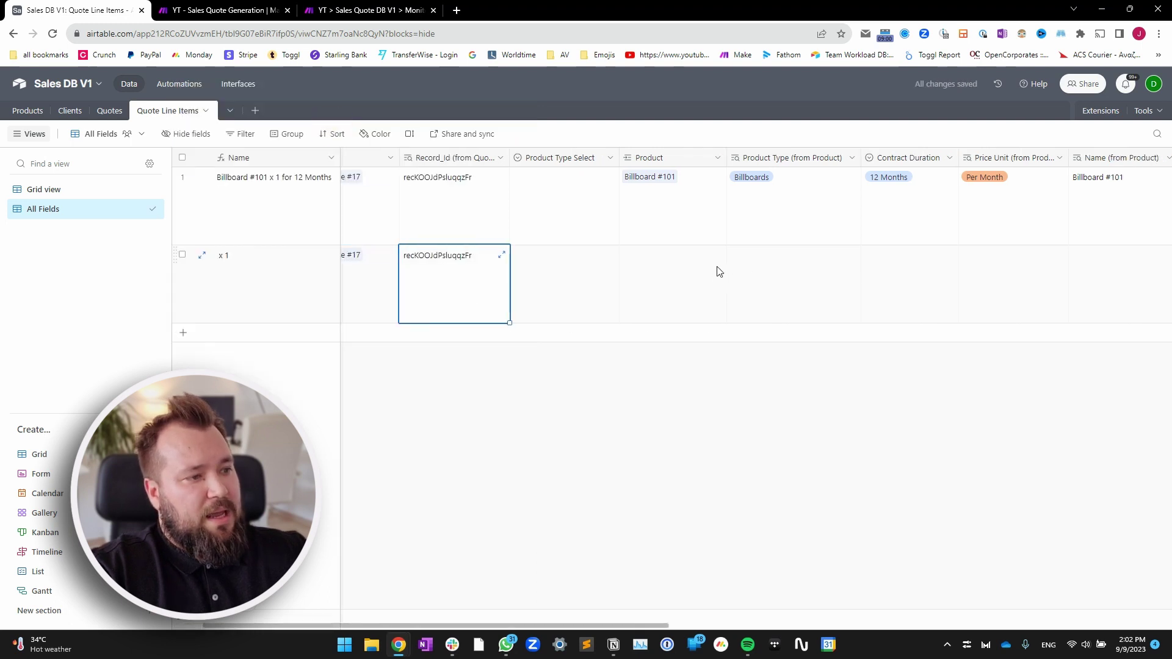
scroll(718, 271, right, 4)
click(560, 265)
click(510, 255)
scroll(453, 261, down, 3)
click(420, 343)
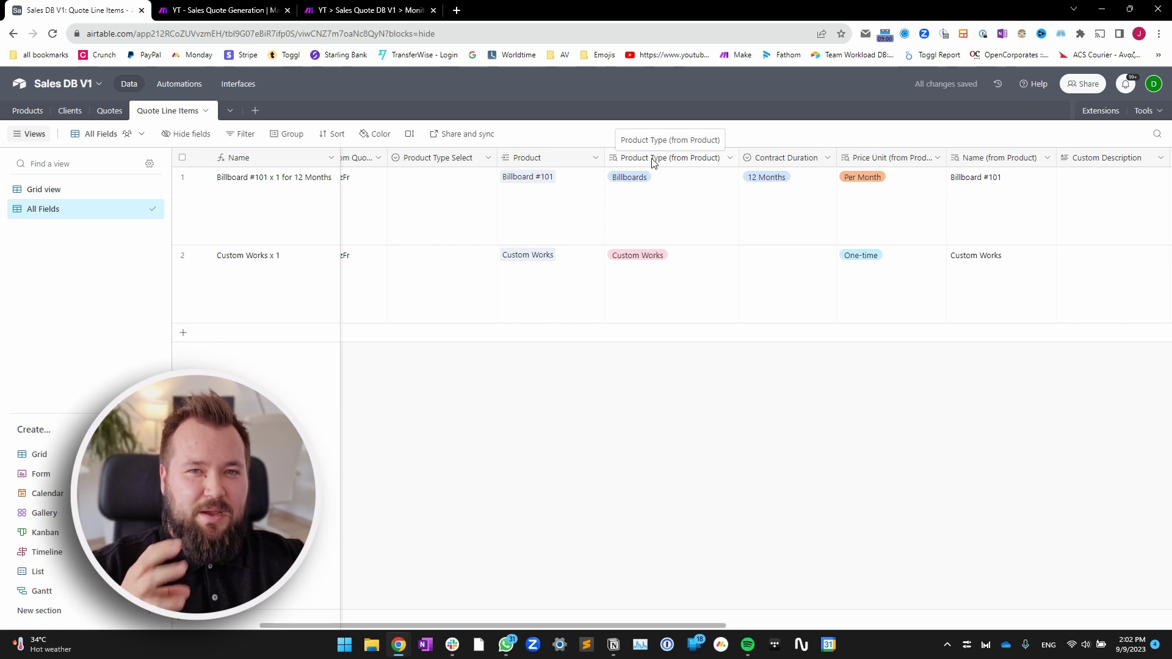
Switch back to the Make scenario and review the Numeric aggregator's source module, MAX function and Bundle order position value
click(241, 10)
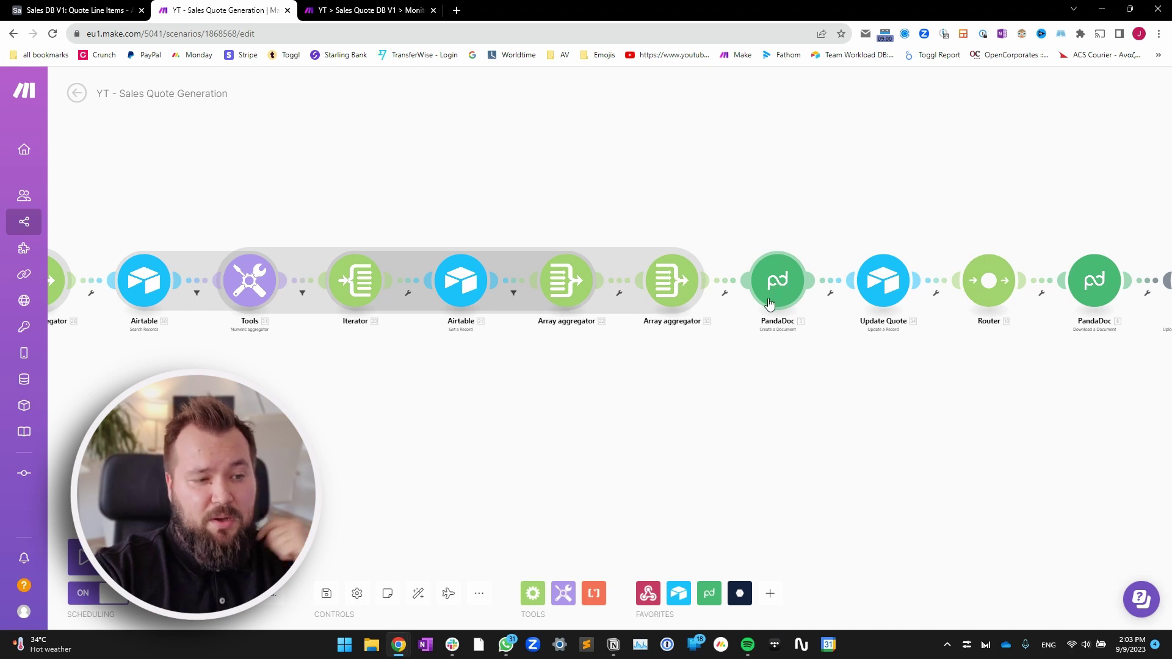
drag(585, 413, 695, 412)
click(362, 278)
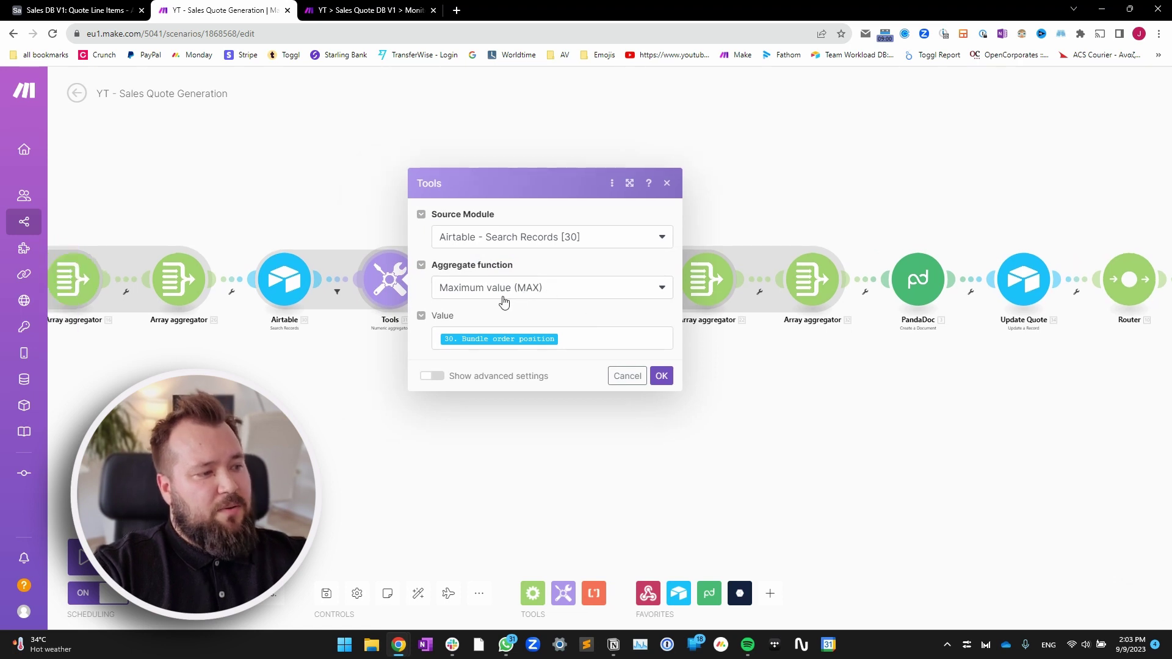
click(362, 360)
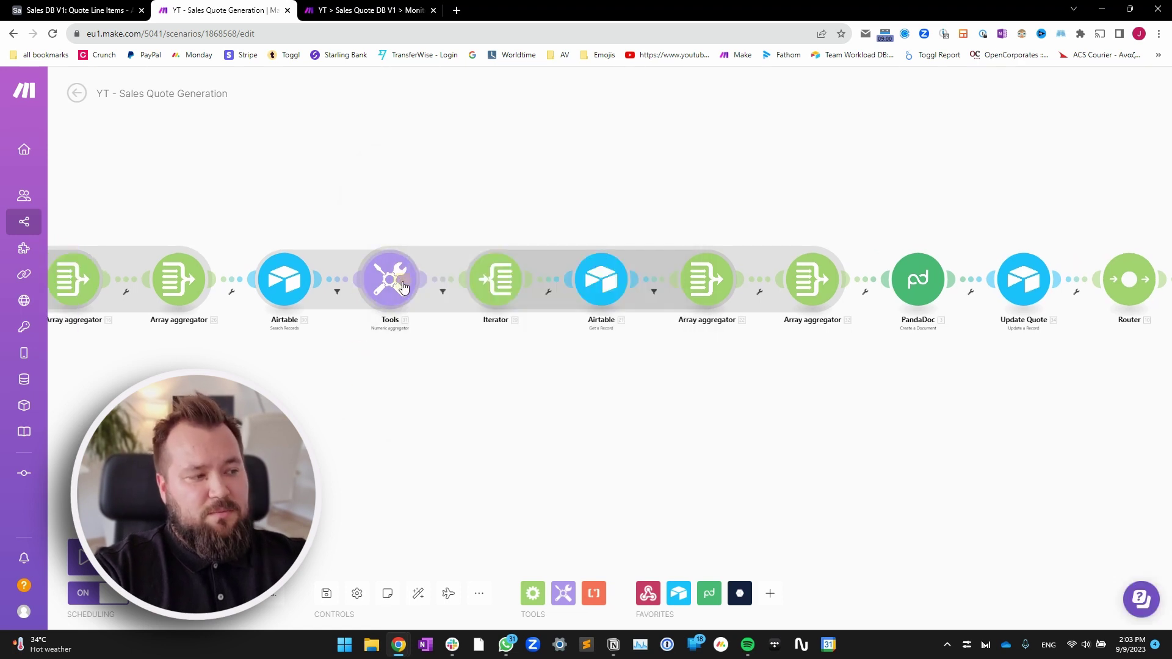
click(403, 287)
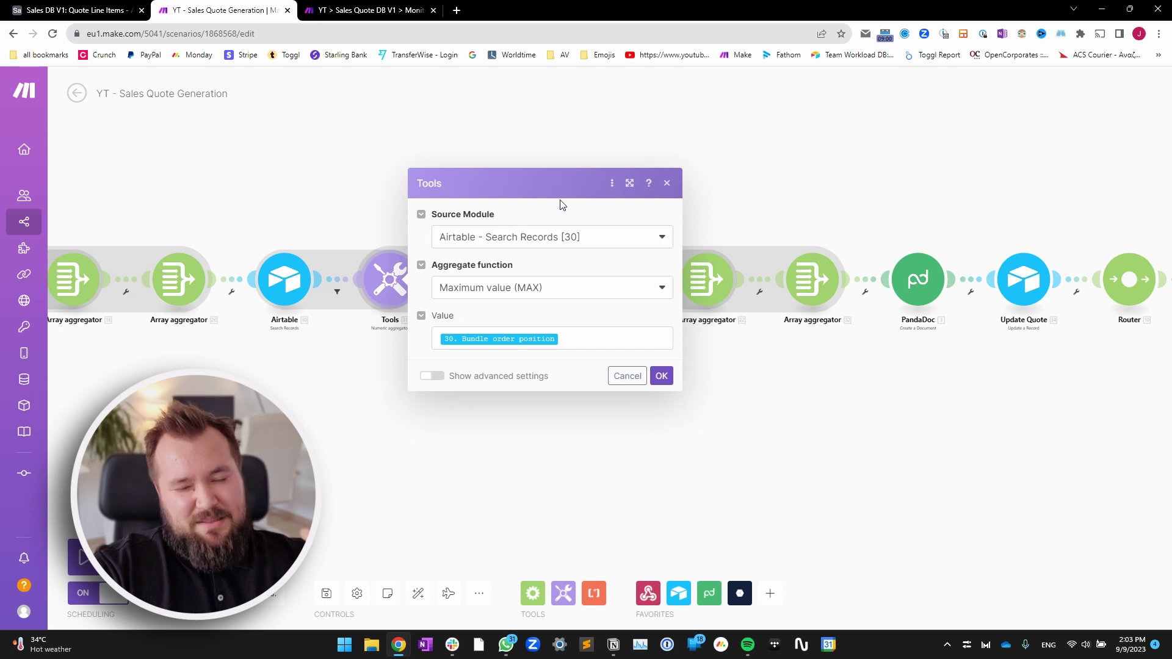
click(578, 341)
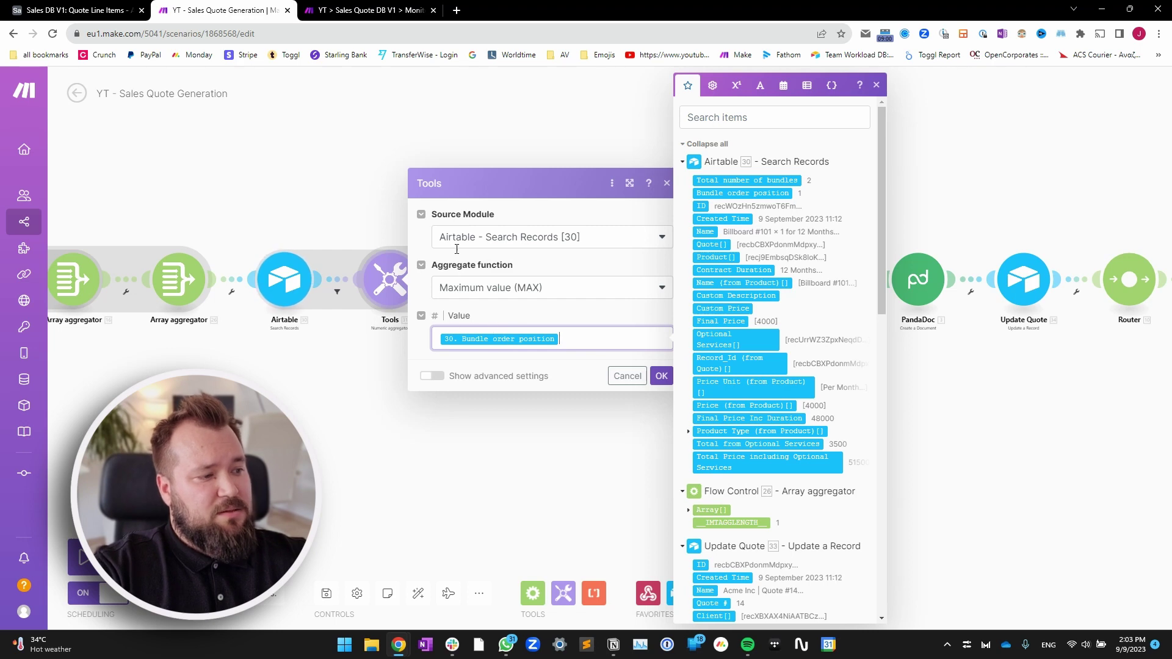
scroll(397, 302, up, 3)
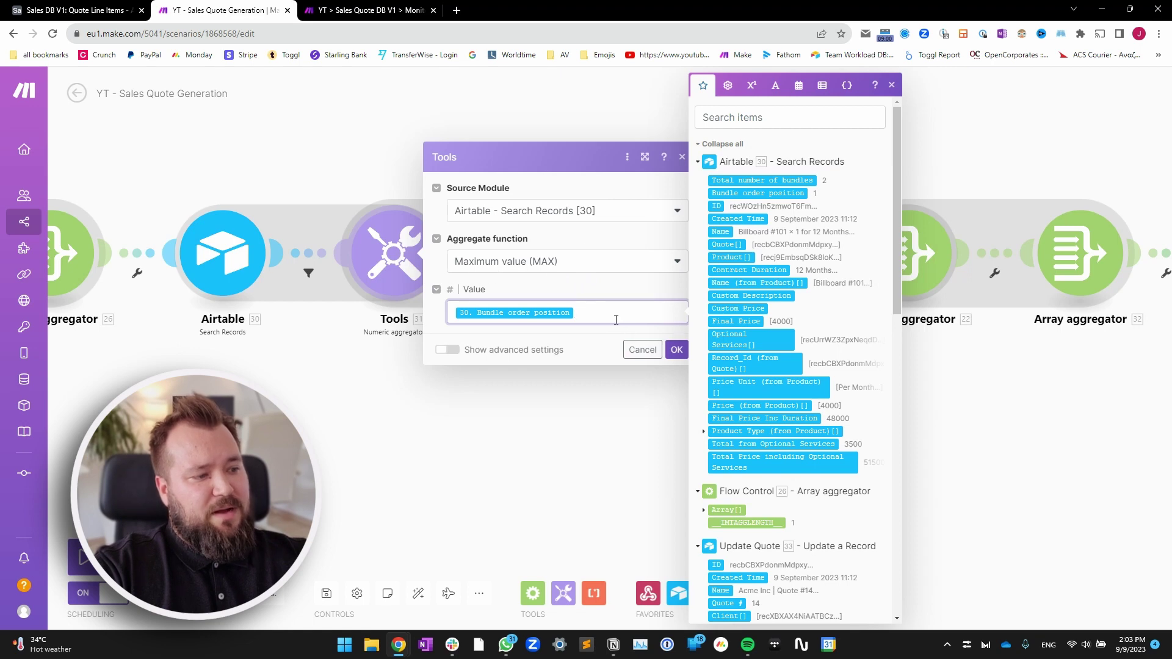
click(563, 395)
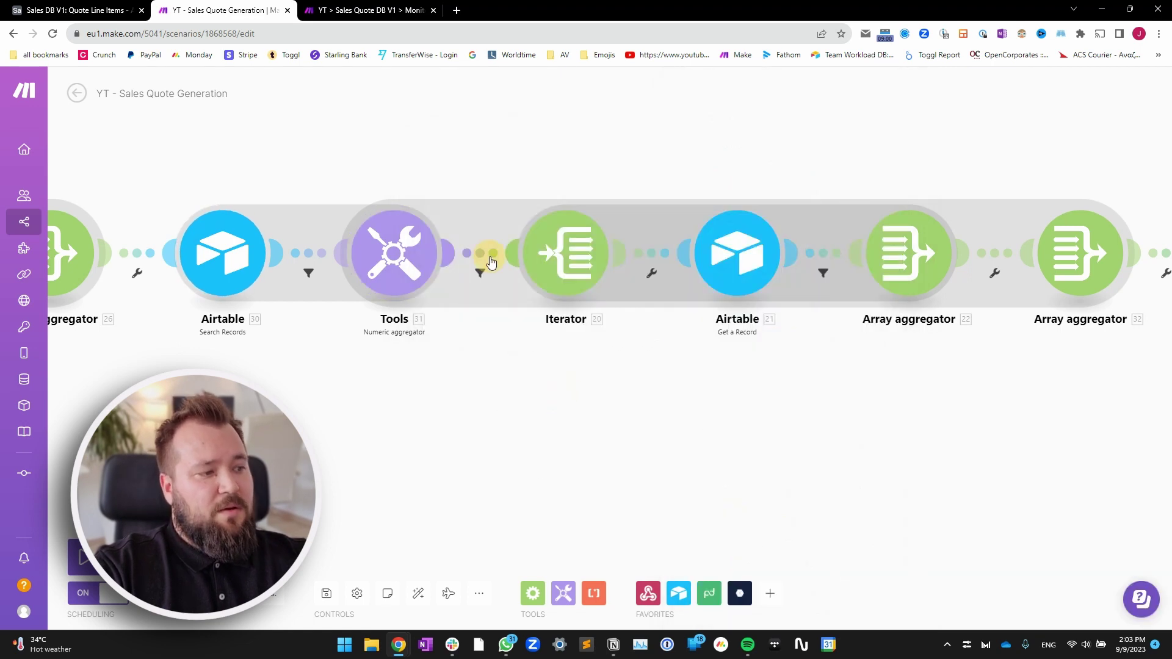
Check the filter between the Numeric aggregator and the Iterator, whose condition compares the aggregator result with 0, and close it
click(491, 262)
click(583, 302)
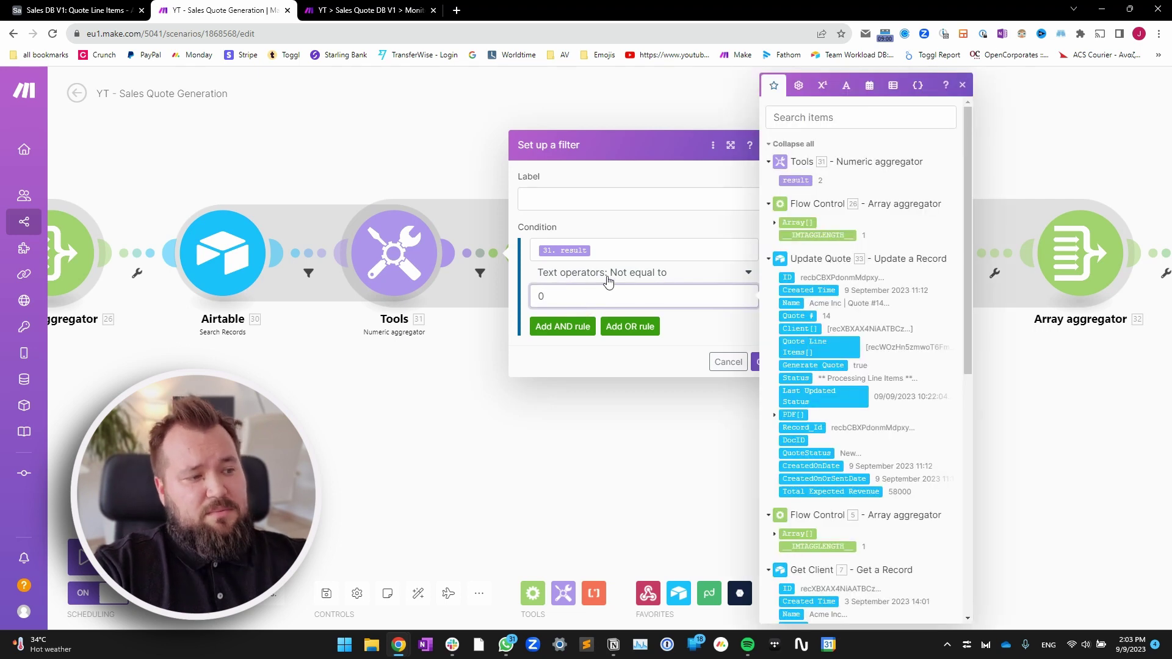
key(Escape)
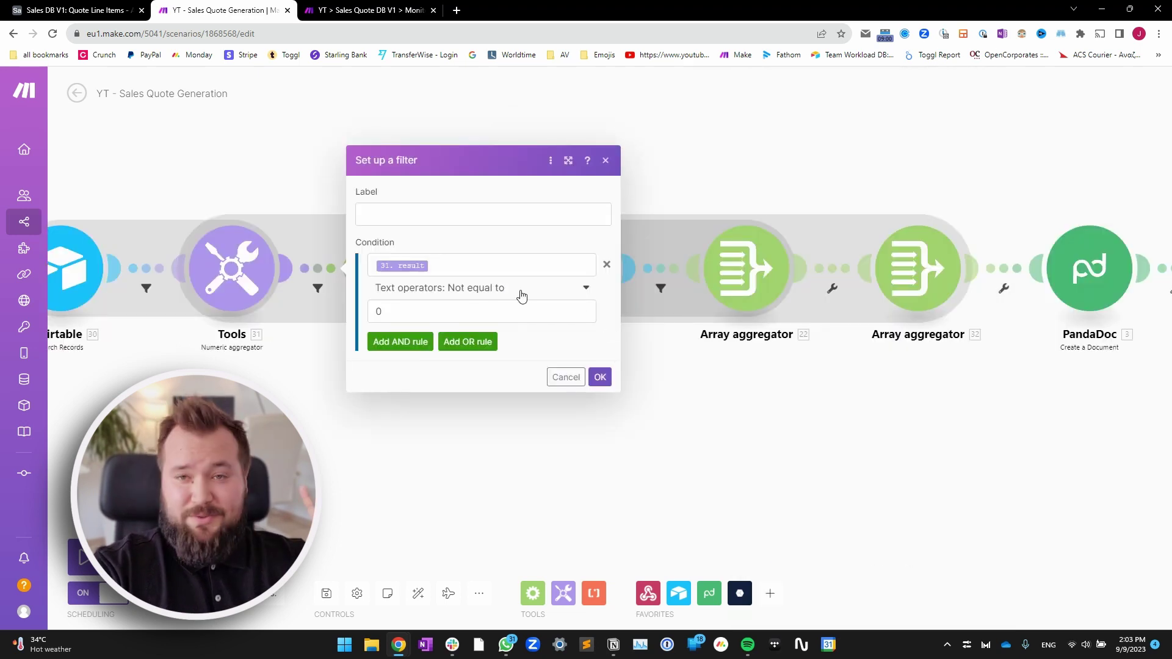
key(Escape)
Review the Quote Line Items array mapped in the Iterator, and briefly open the Airtable Get a Record module after it
click(398, 272)
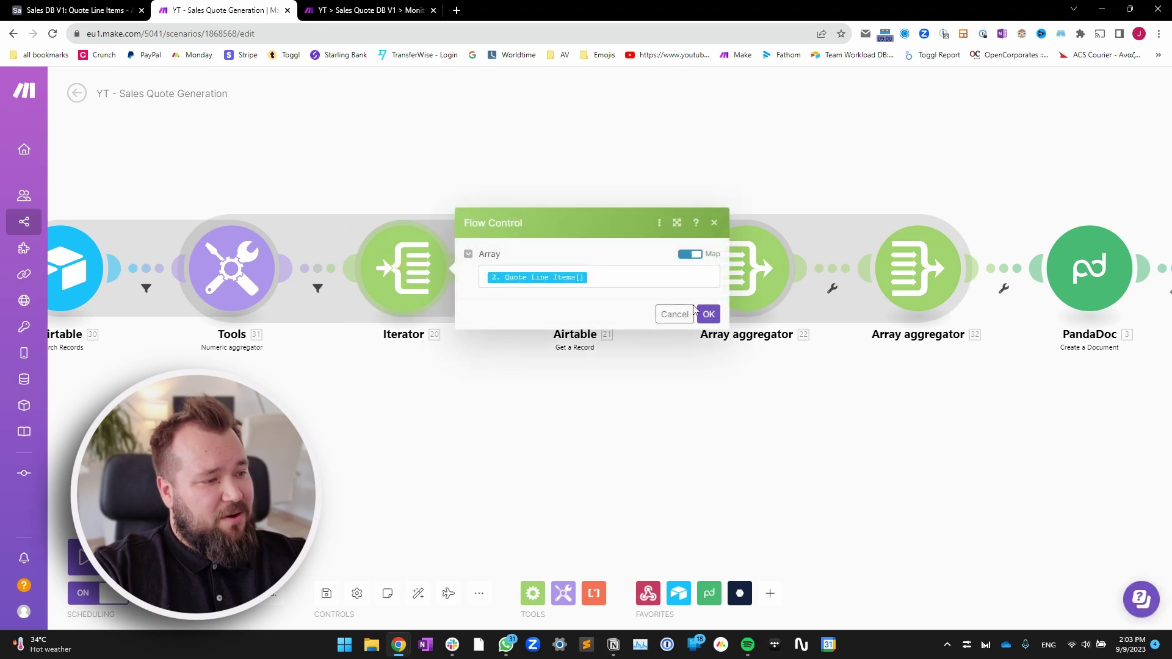
click(637, 283)
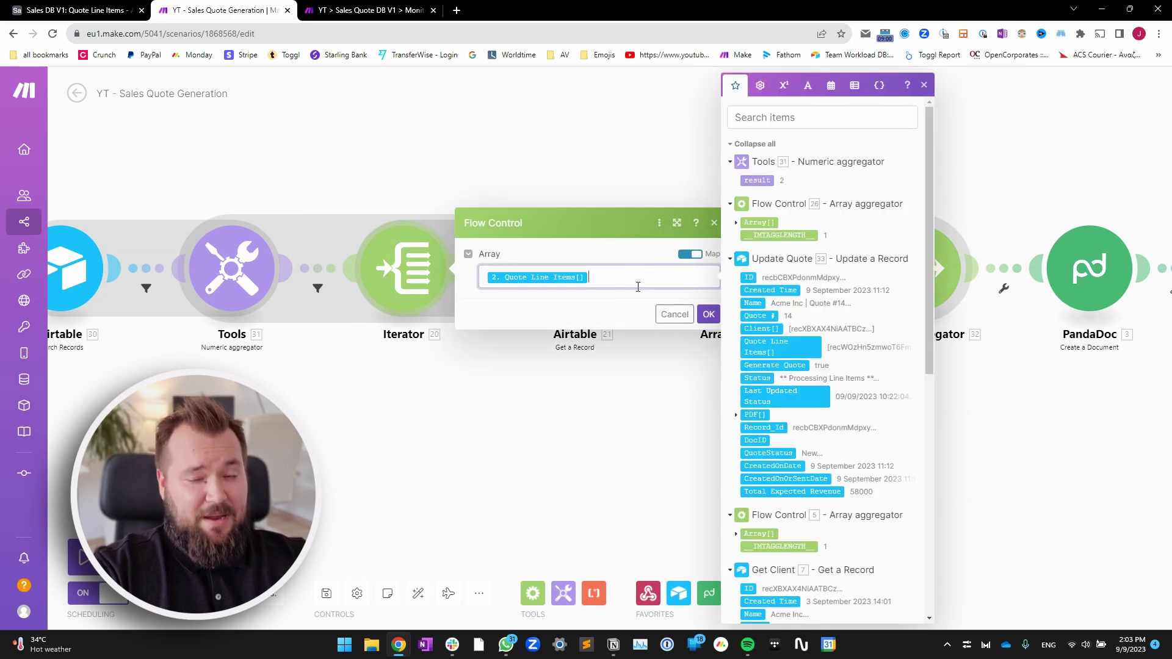
key(Escape)
key(Escape)
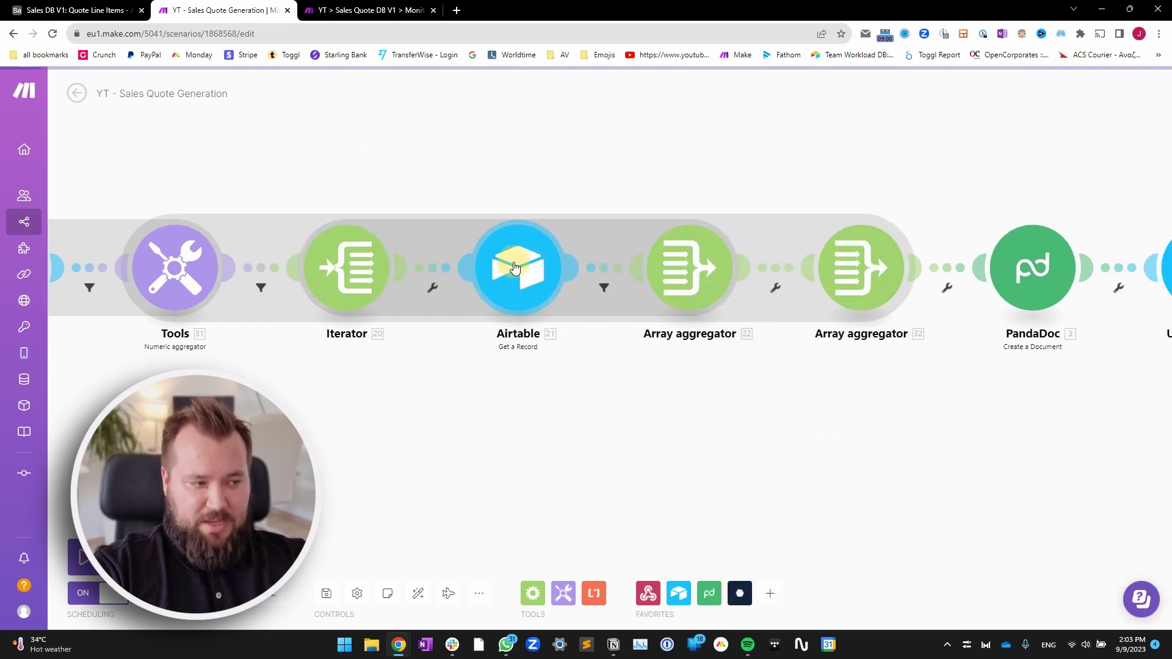
click(559, 274)
key(Escape)
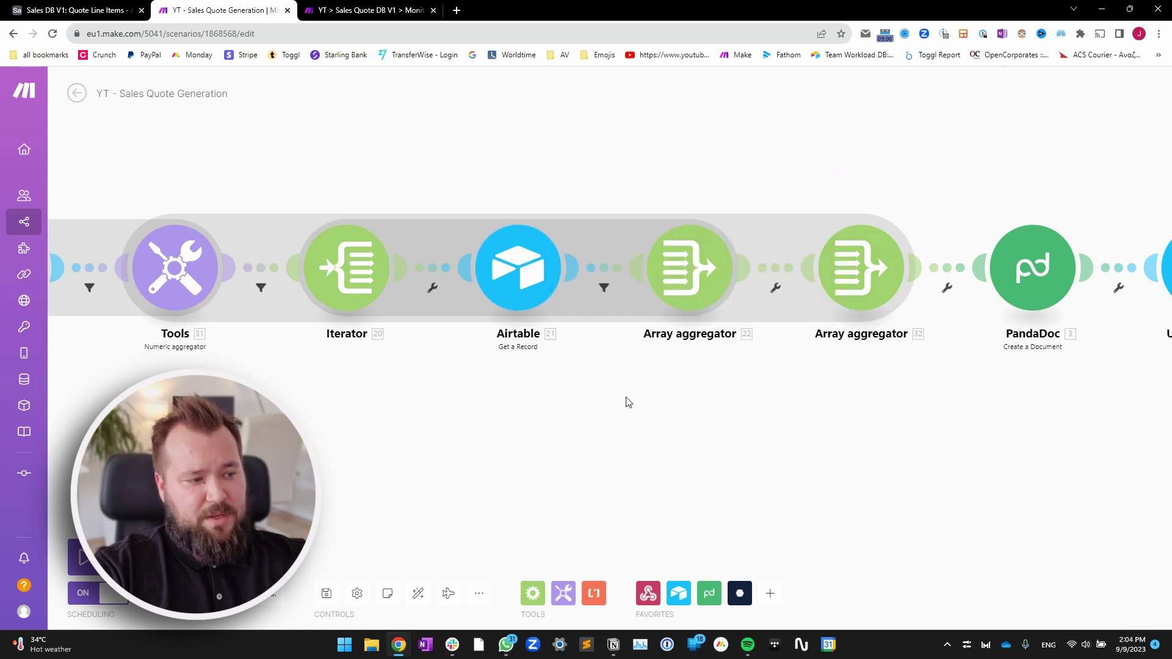
Examine the filter between Airtable Get a Record and the Array aggregator, including its product name field and Custom Works text
drag(625, 398, 502, 397)
click(486, 271)
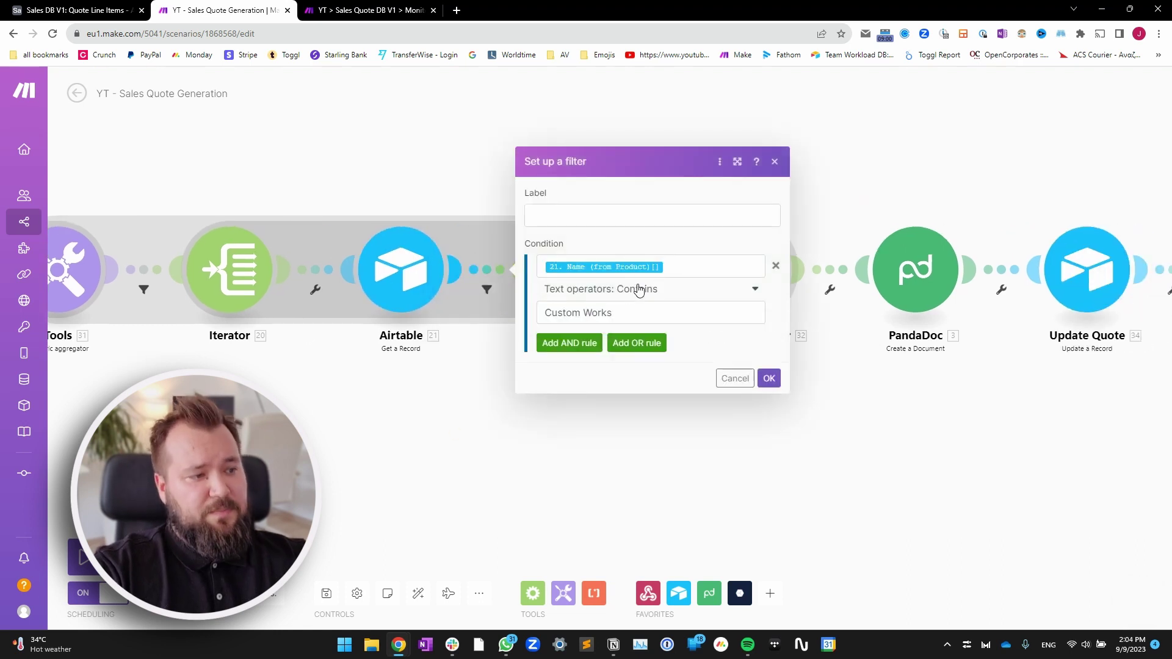
click(578, 274)
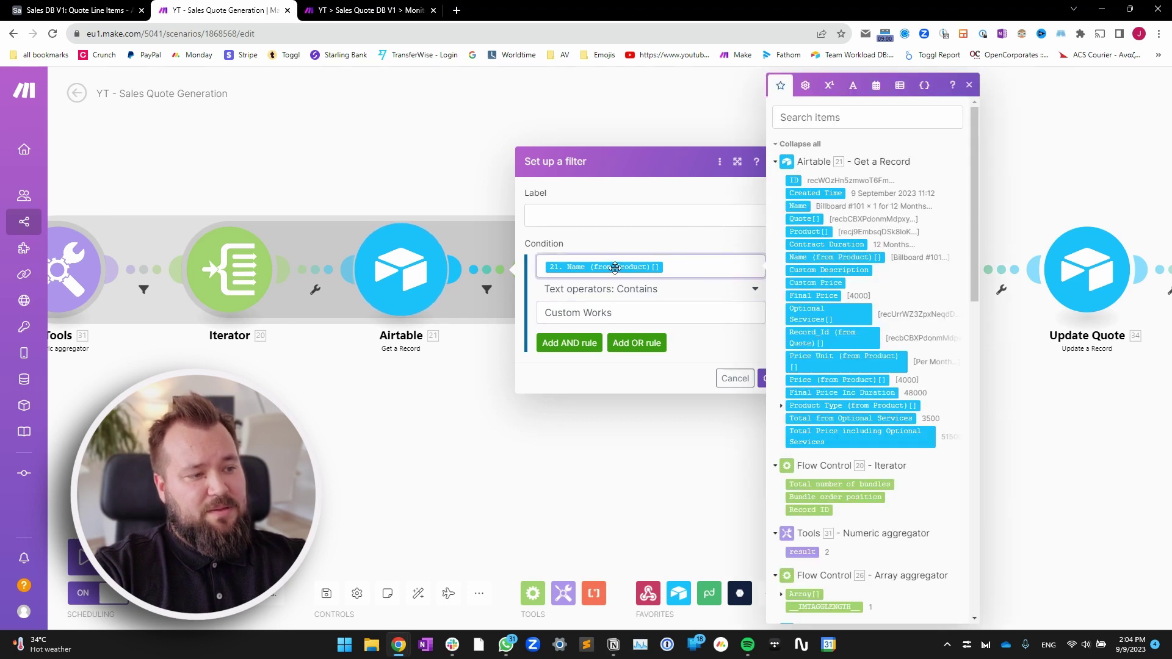
click(621, 311)
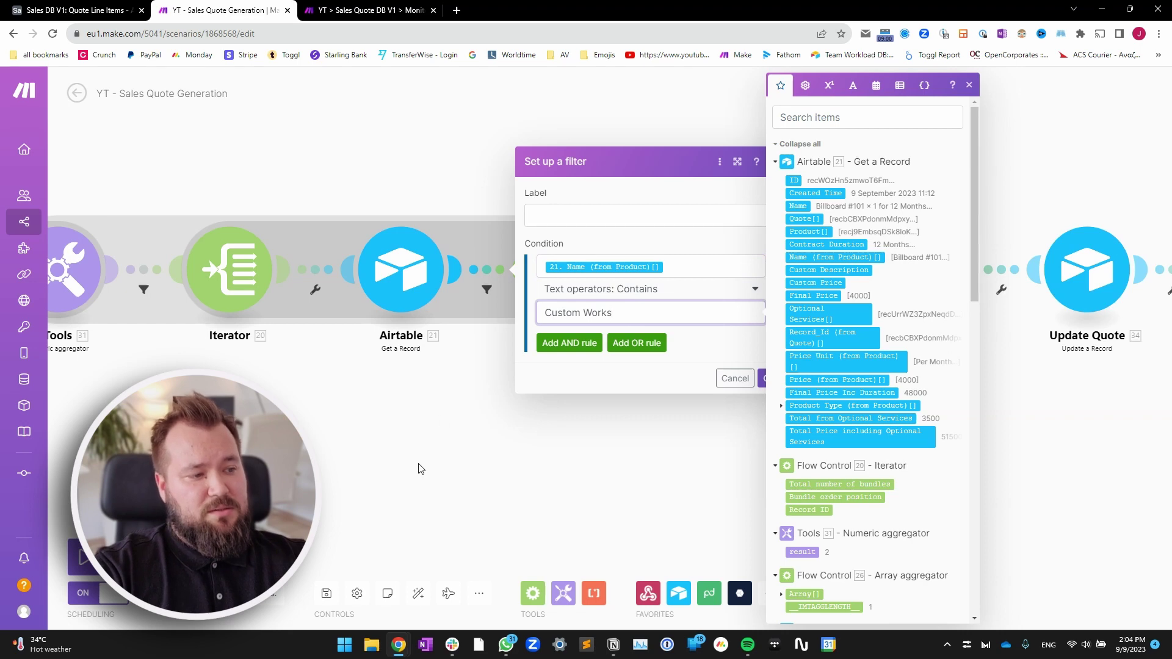
click(420, 469)
Open the Array aggregator fed by the Iterator, expand its settings, and examine the Name, Description and Price mappings
drag(670, 429, 579, 419)
click(497, 268)
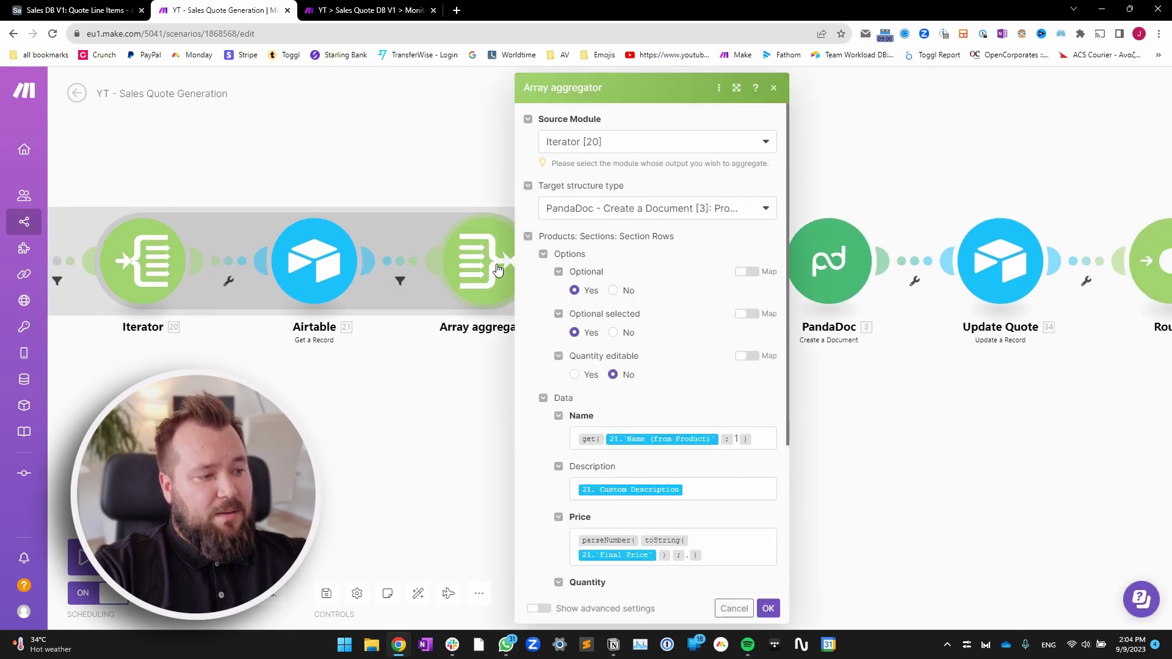
click(736, 88)
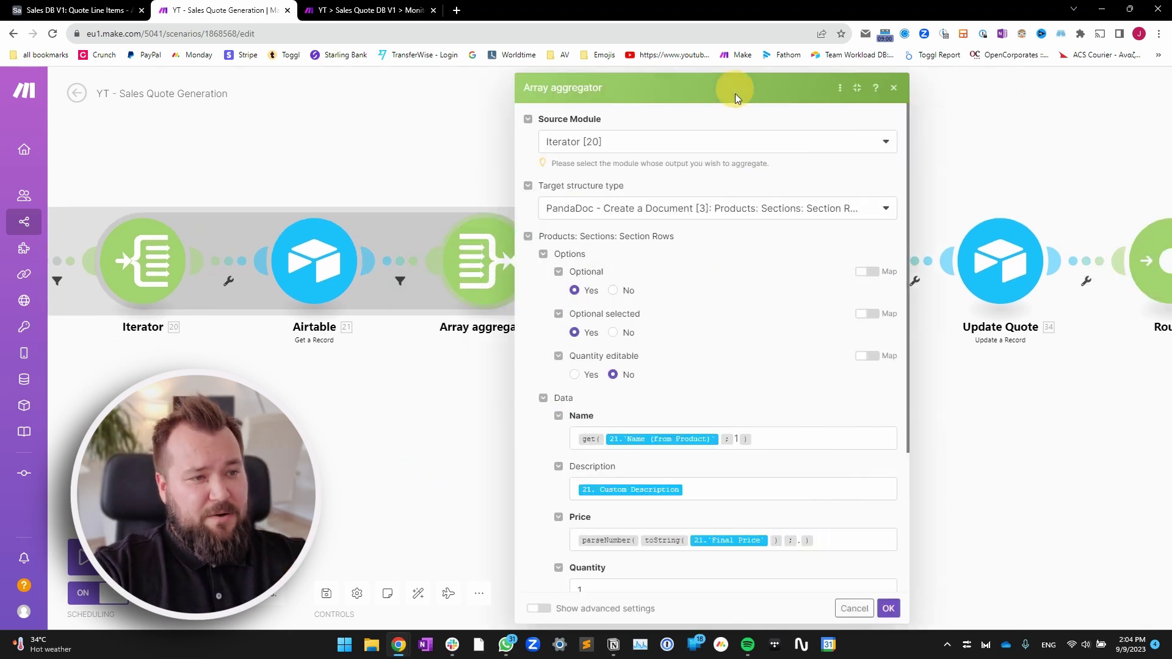
scroll(796, 408, down, 2)
click(764, 321)
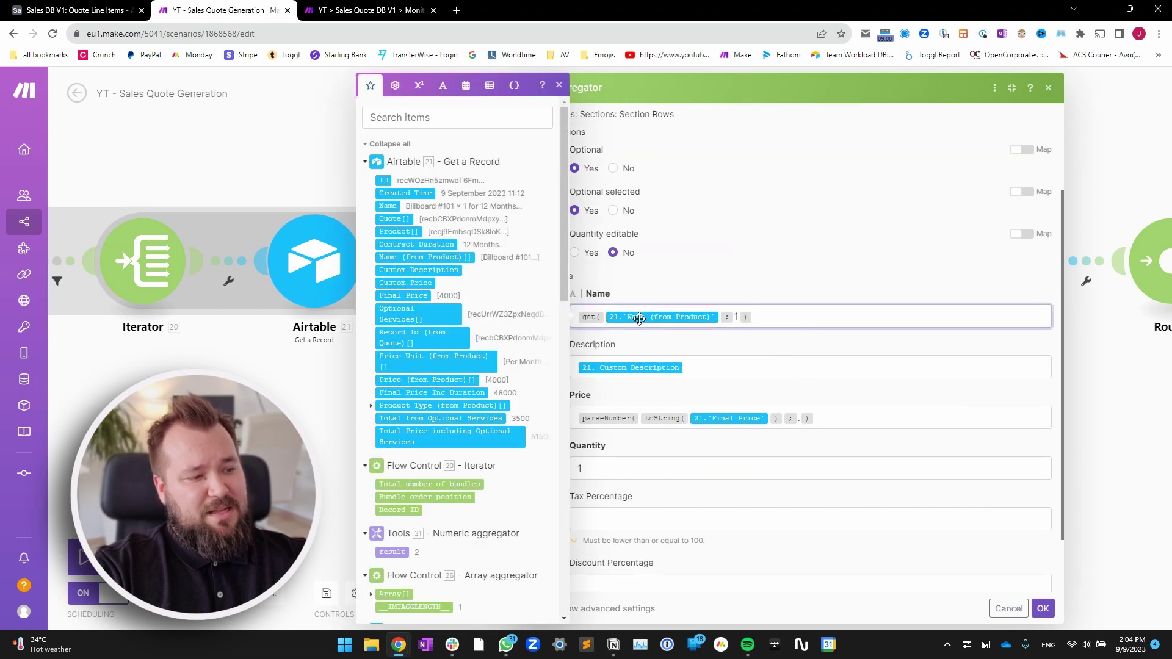
click(714, 370)
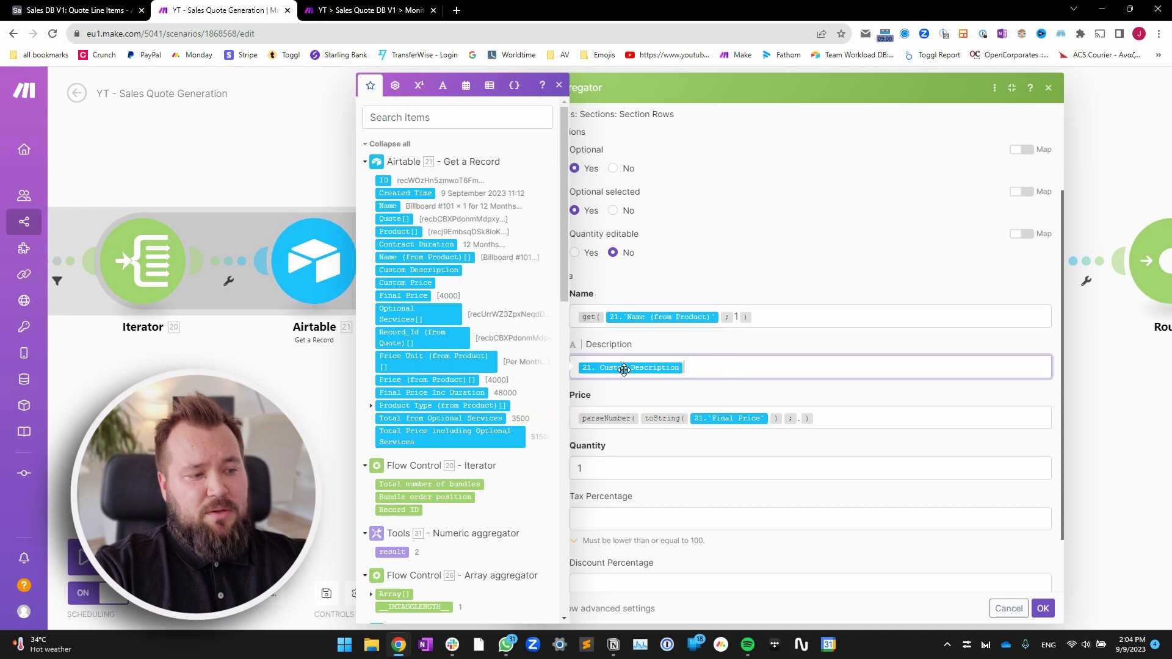
click(577, 419)
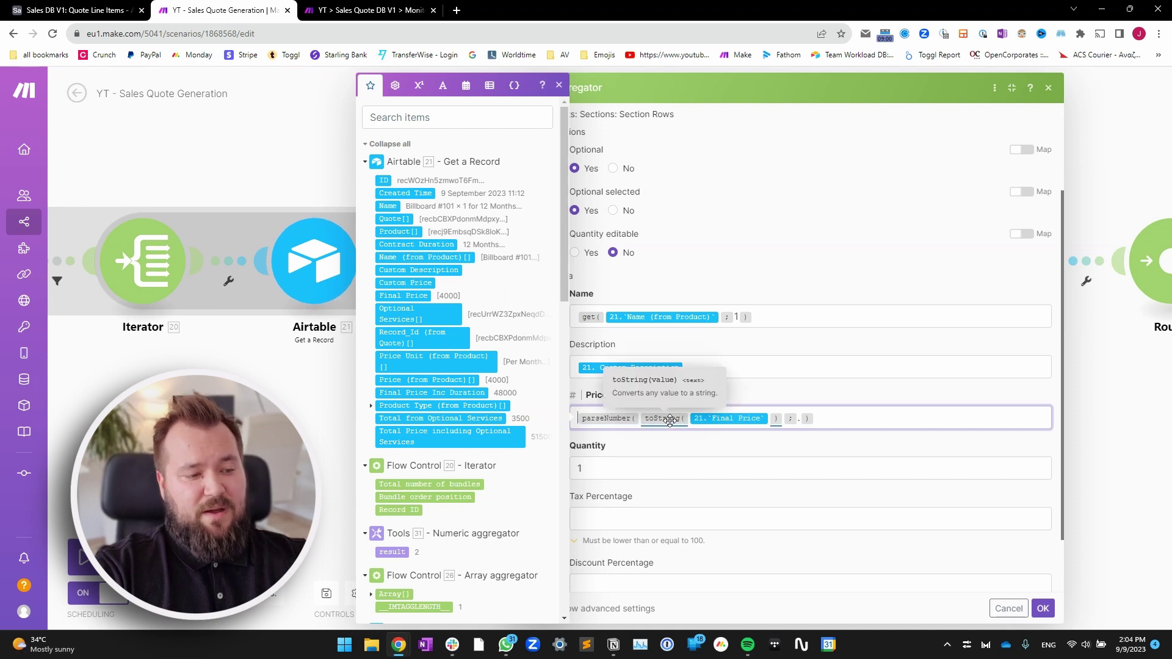
click(637, 450)
Check the fixed Quantity value and the remaining tax, discount and custom fields in the Array aggregator's section rows
click(719, 467)
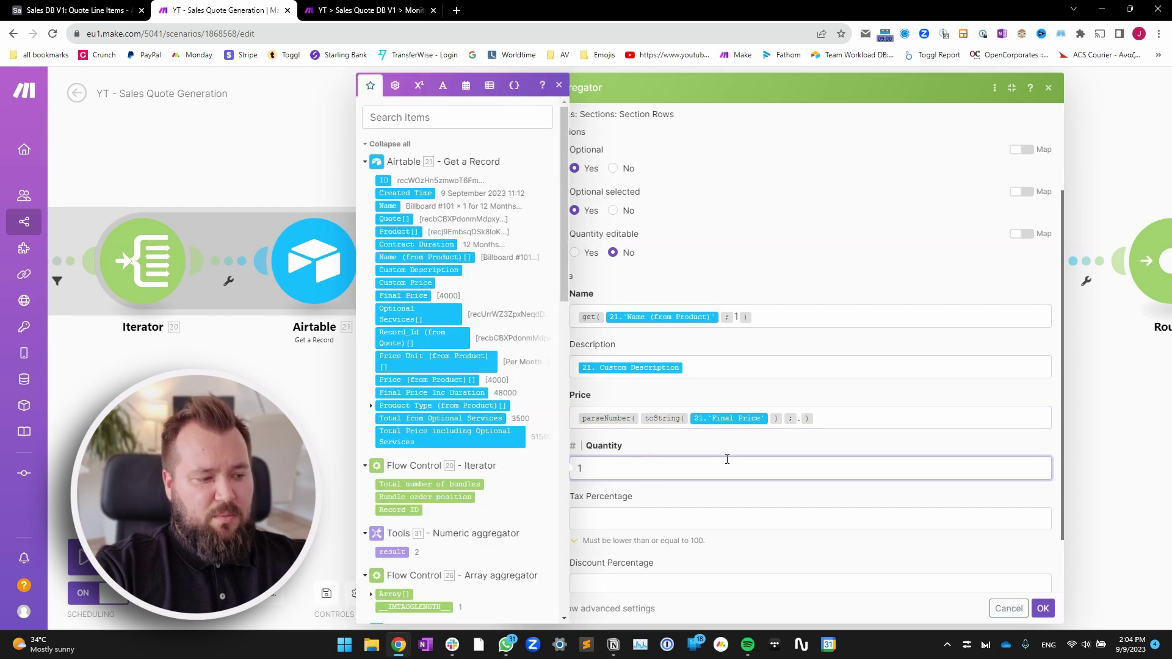
scroll(736, 454, down, 1)
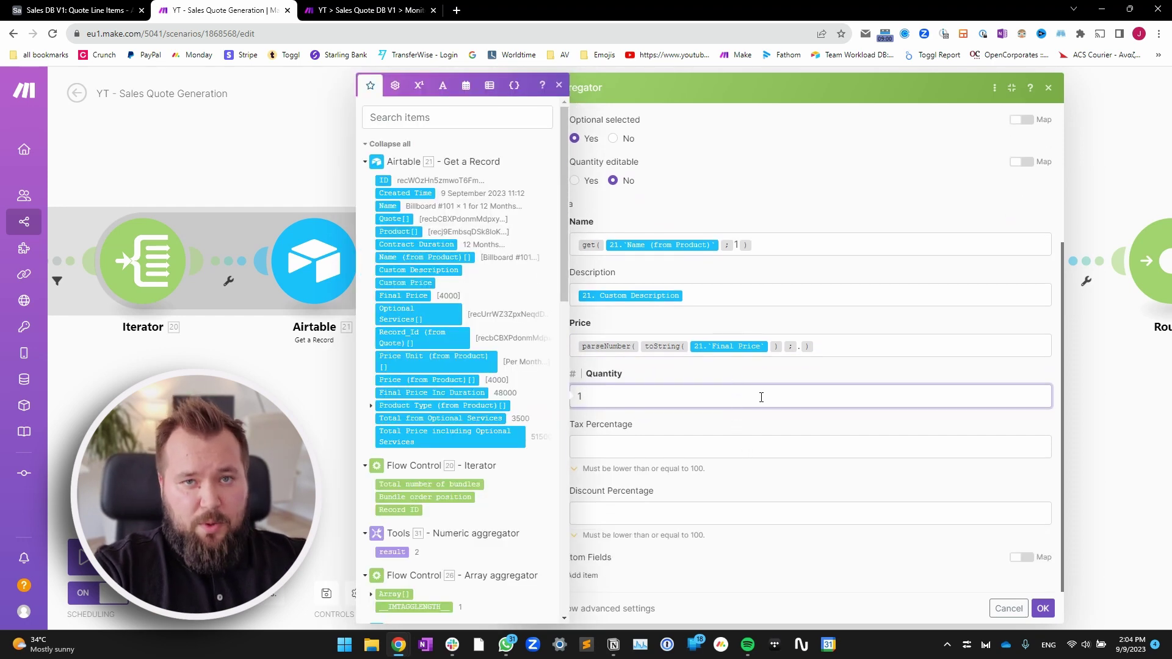
click(664, 377)
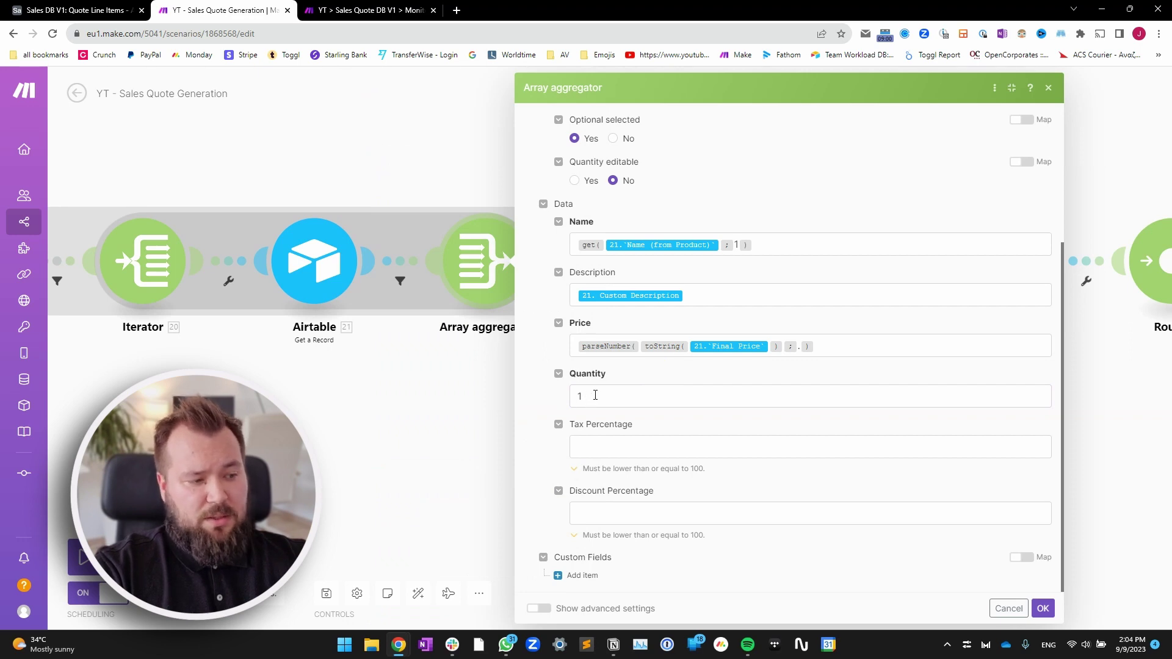
click(592, 398)
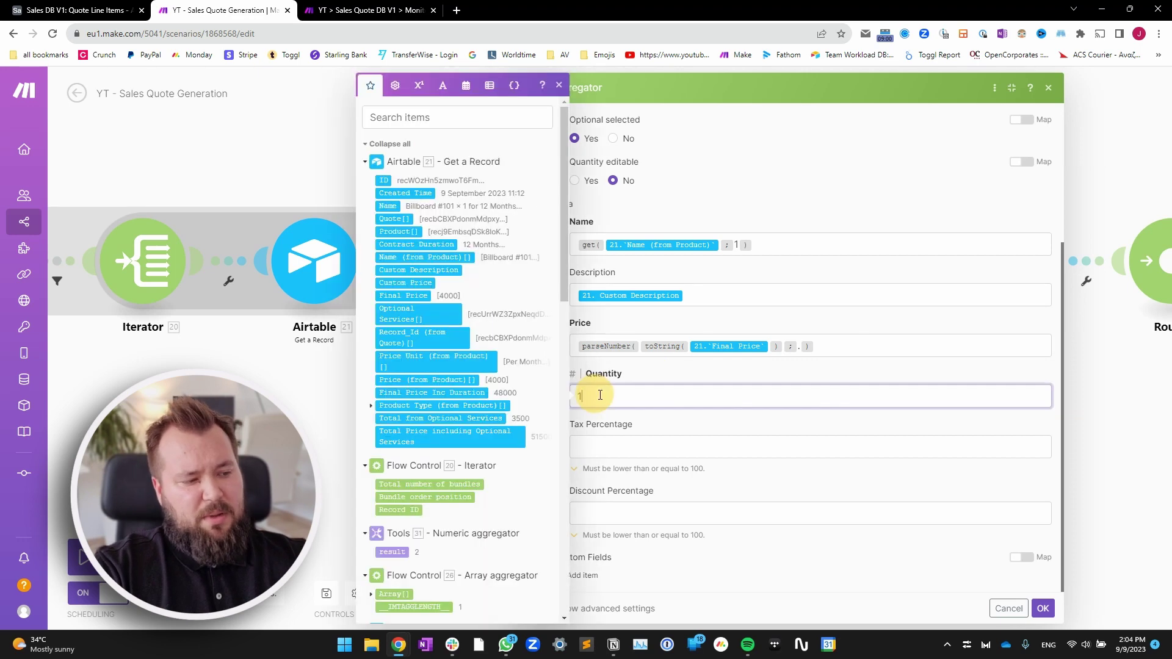
click(688, 374)
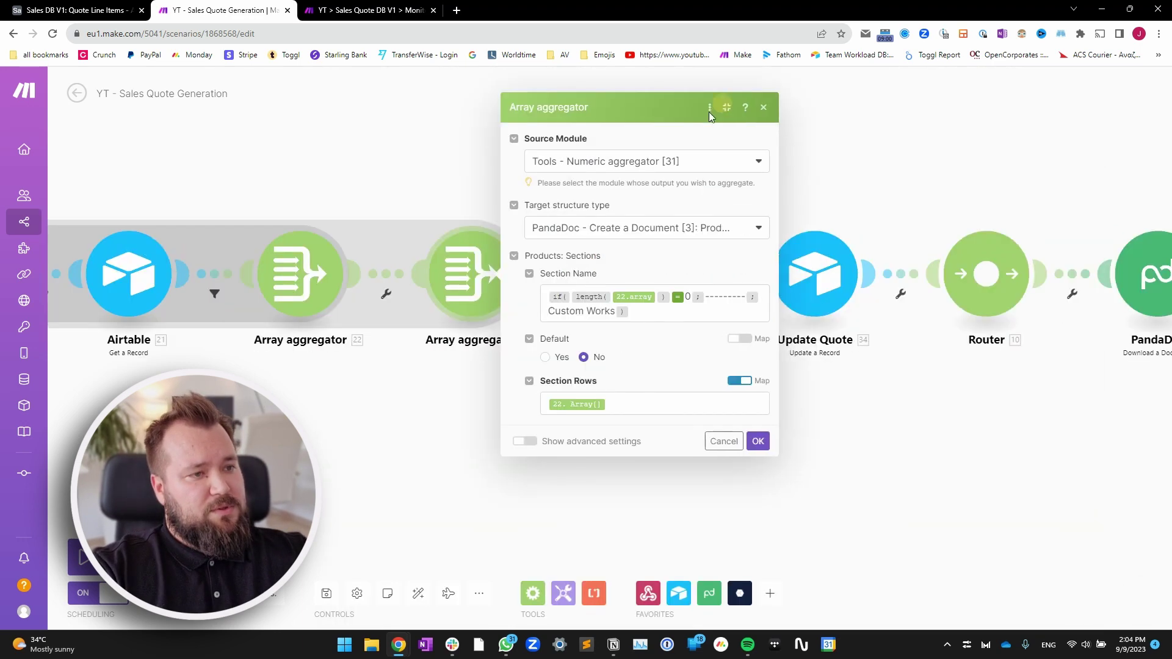
Expand the second Array aggregator's settings and examine the Section Name formula that chooses between dashes and Custom Works
click(721, 113)
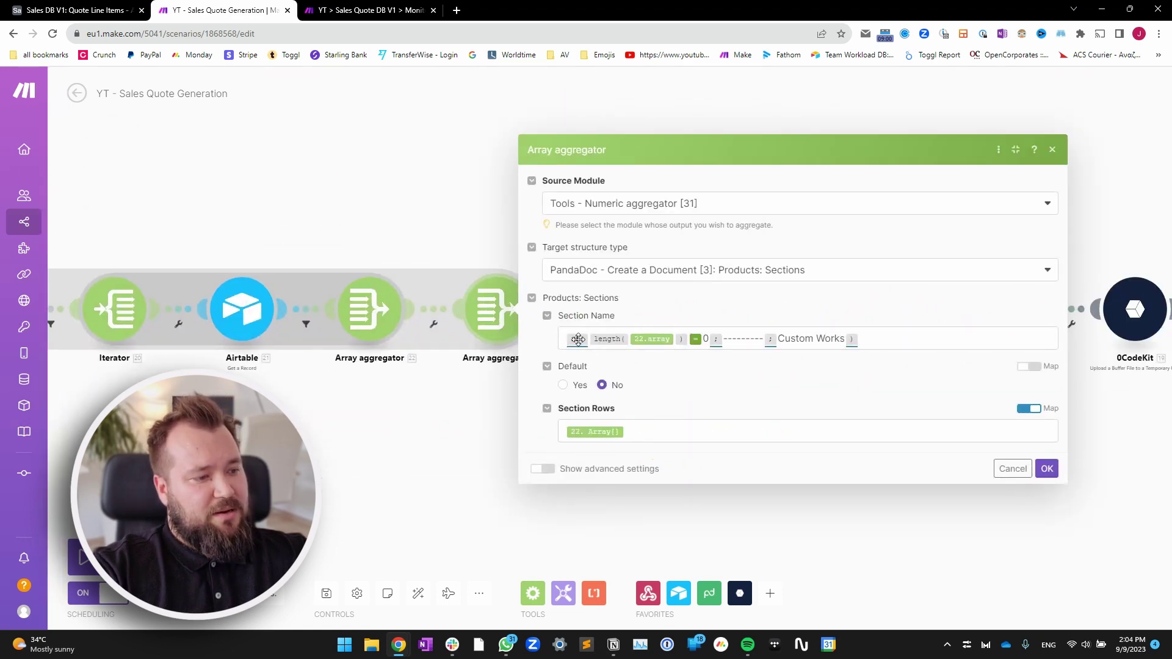
mouse_move(578, 339)
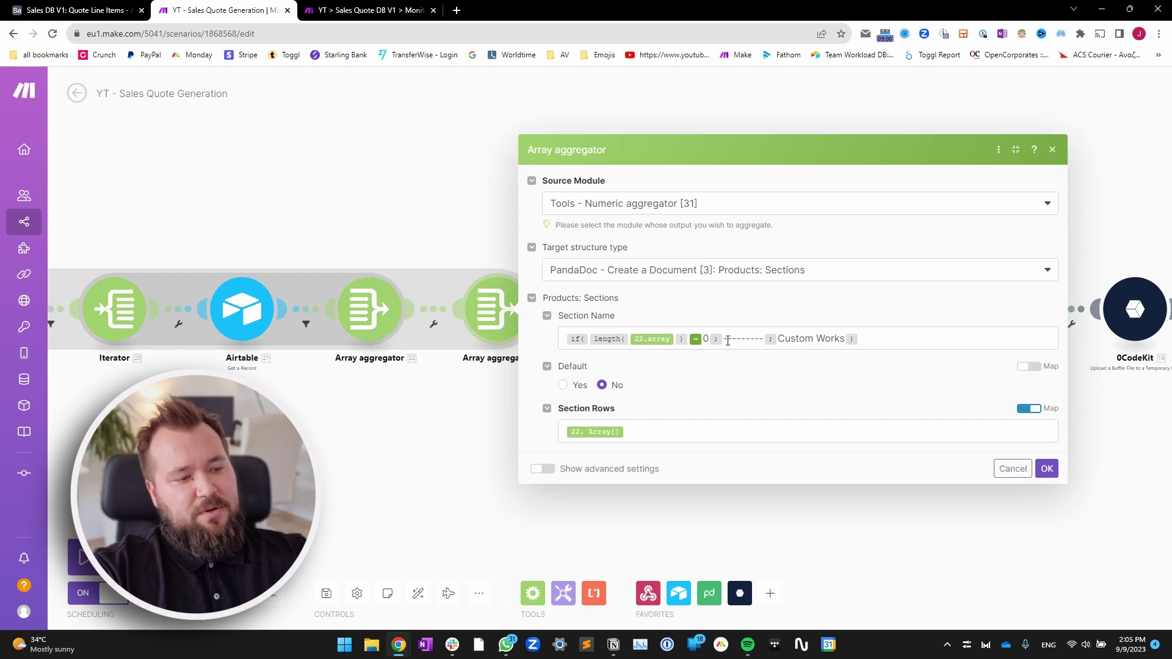
drag(724, 339, 842, 342)
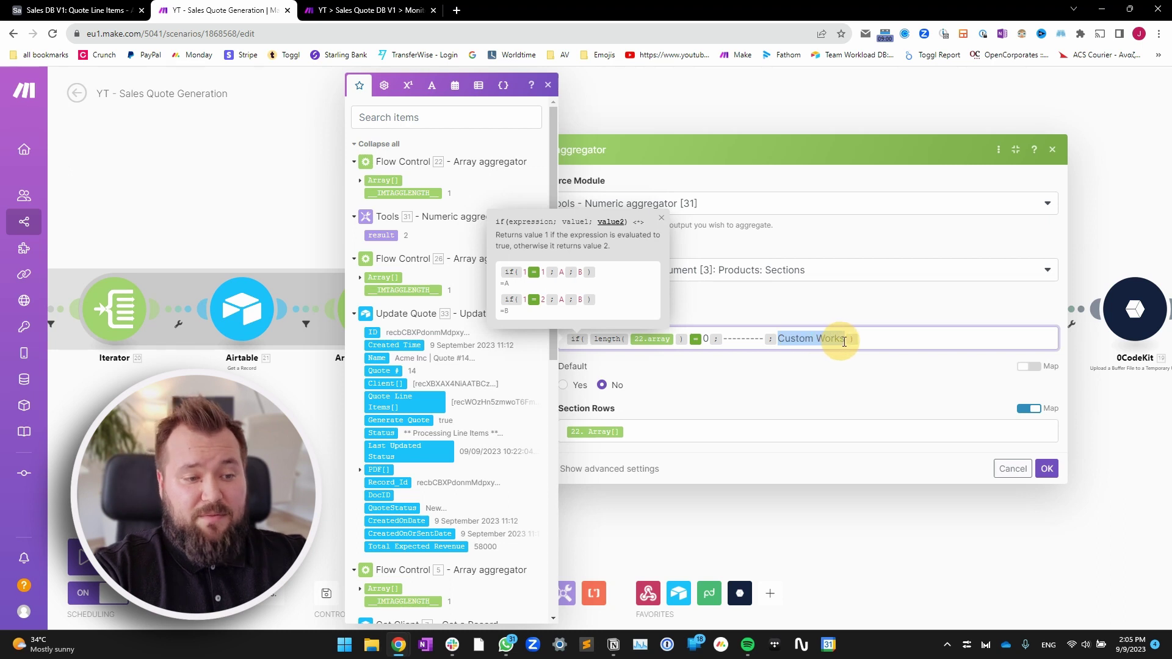
click(880, 313)
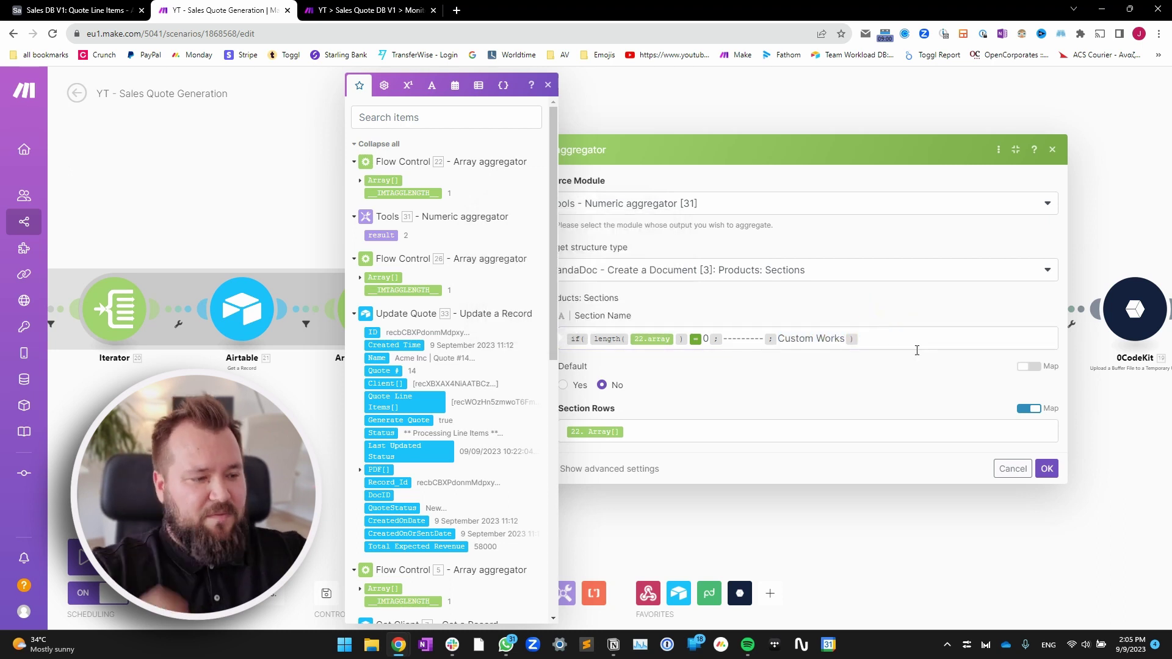
click(912, 298)
Check the array mapped in the second Array aggregator's Section Rows, reopen the module for another look, and close it
click(711, 405)
click(638, 433)
drag(384, 386, 264, 386)
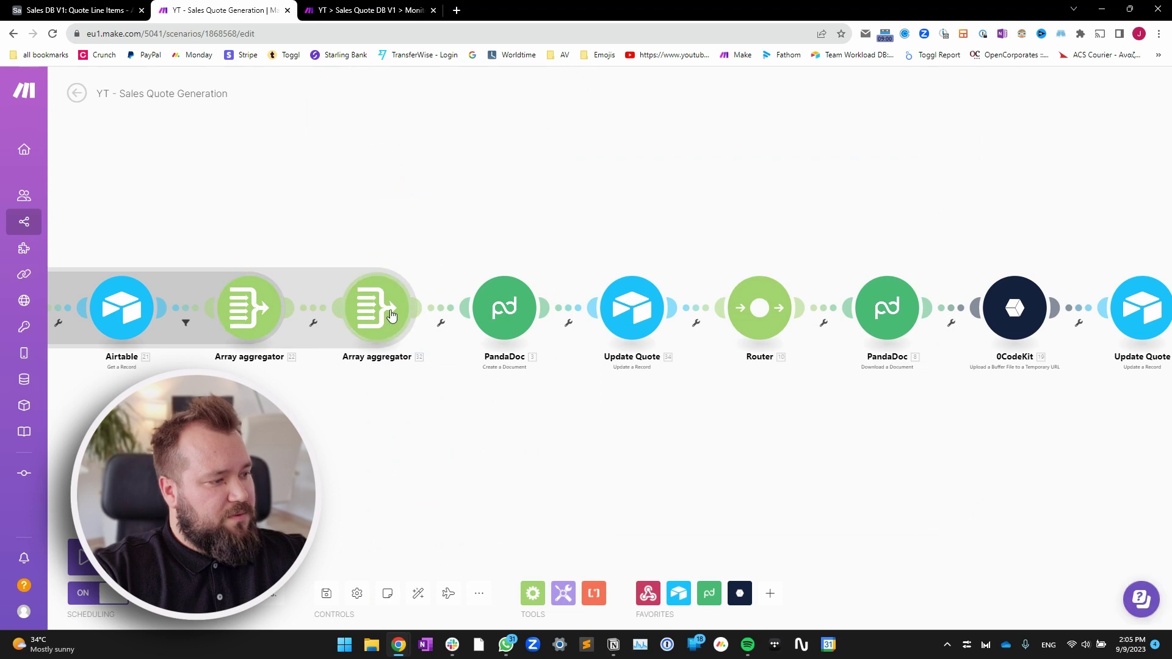
click(394, 316)
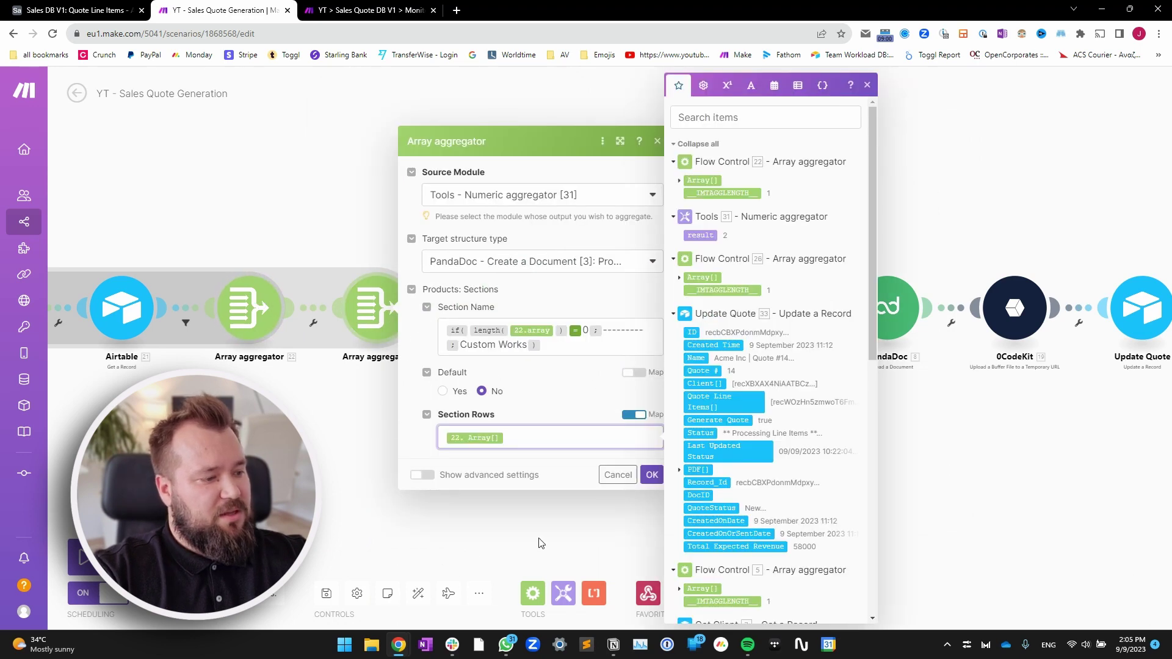
click(335, 490)
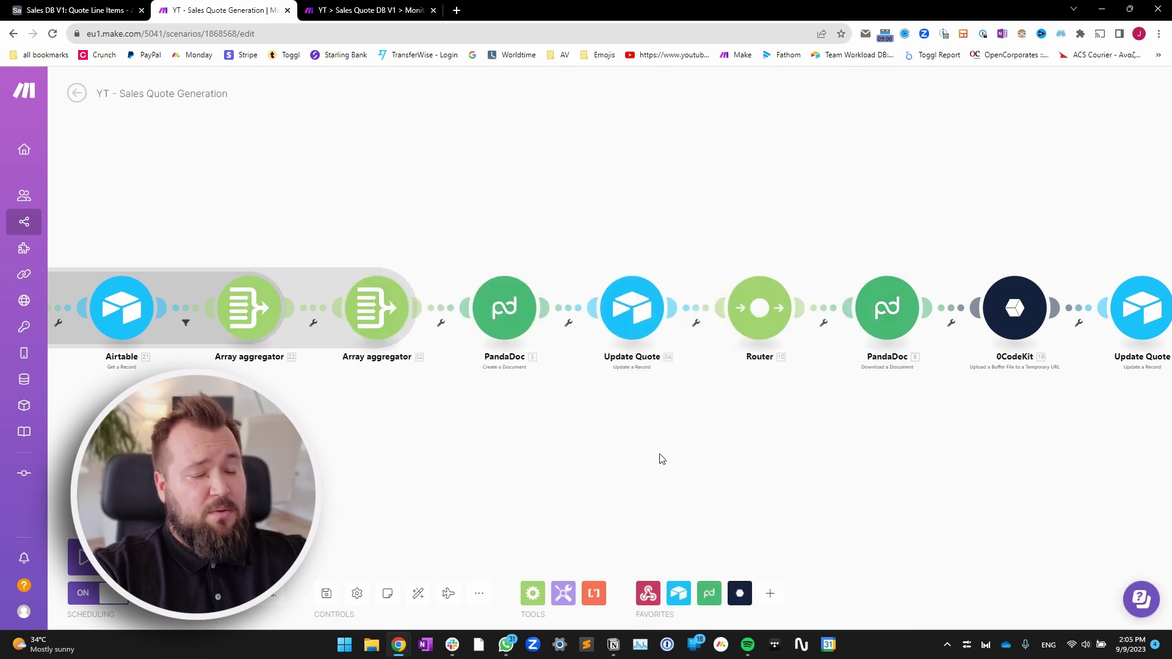
Open PandaDoc Create a Document and compare its Document Name mapping with the quote name in Airtable's Quotes table
click(501, 359)
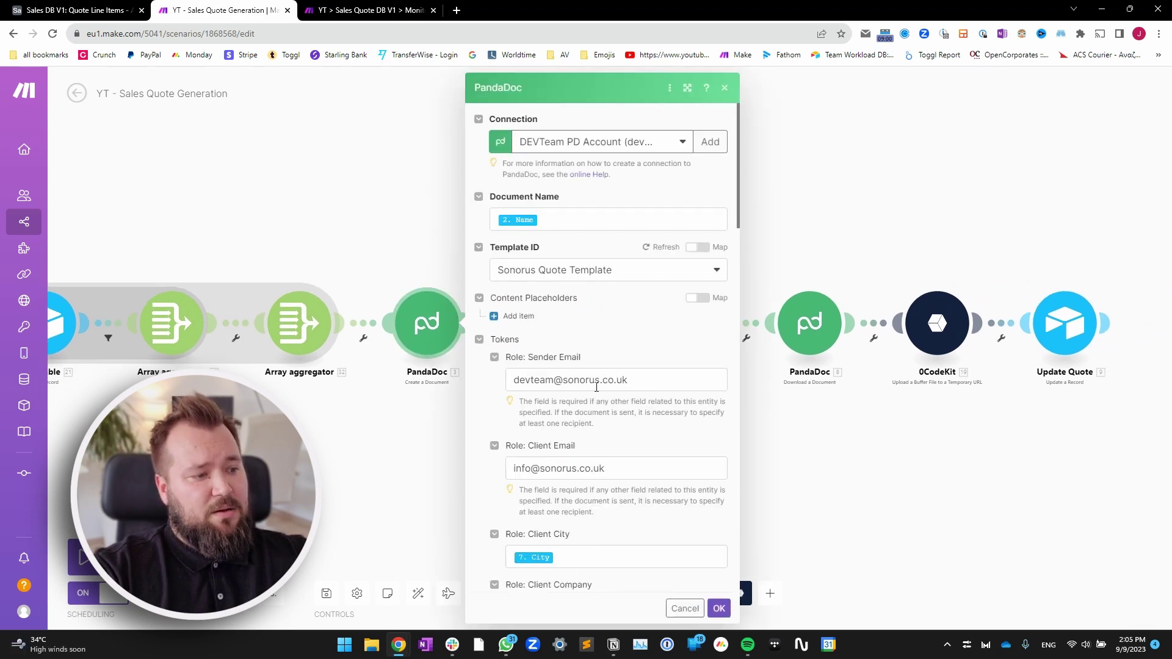
click(575, 223)
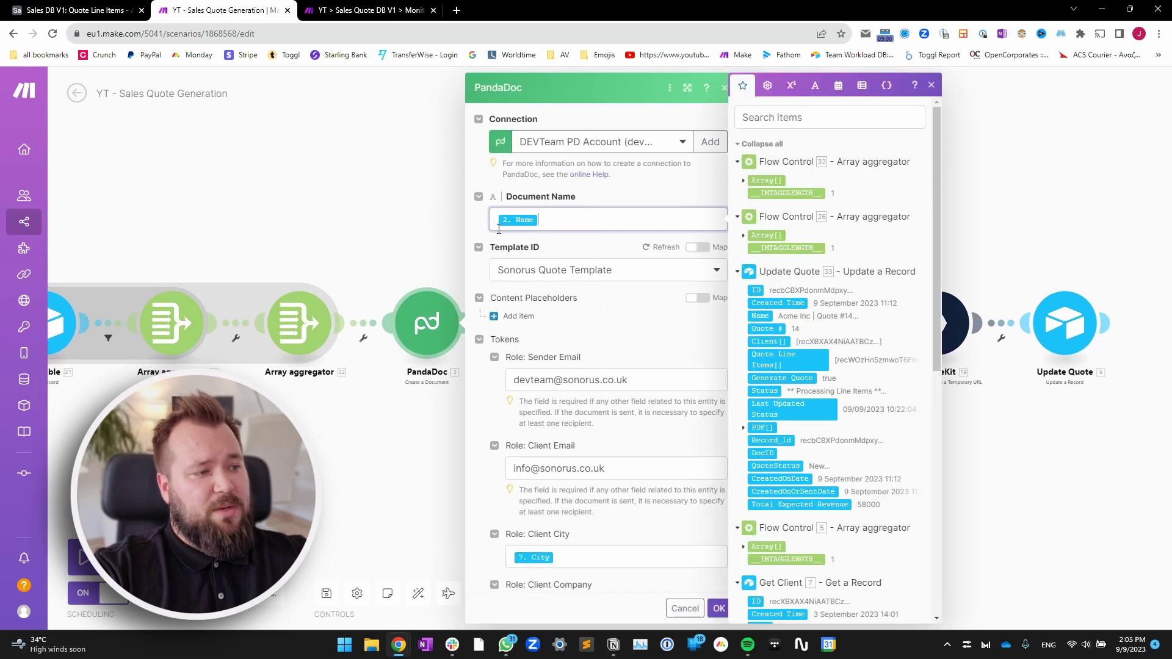
scroll(806, 354, down, 8)
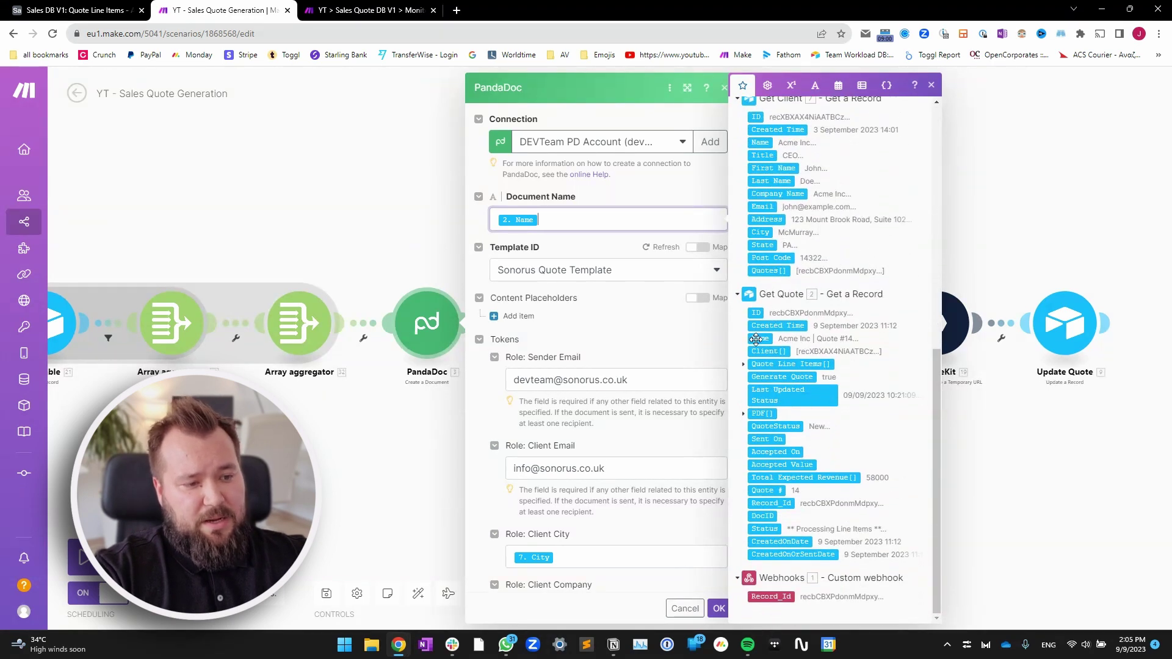
click(91, 10)
click(105, 110)
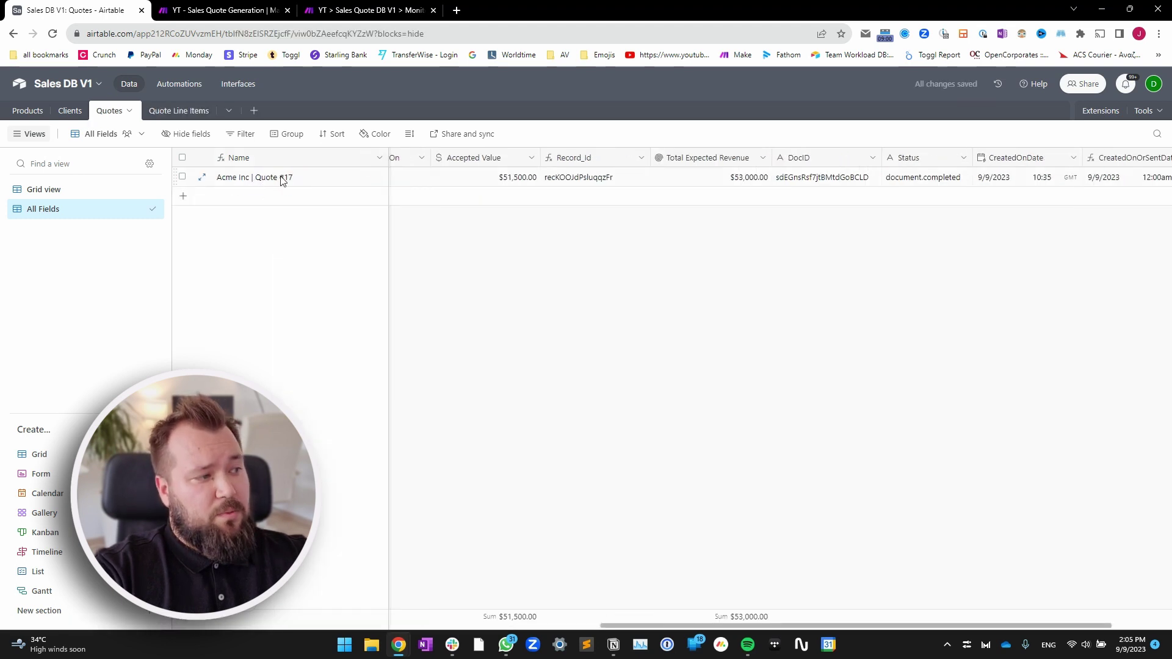
click(256, 9)
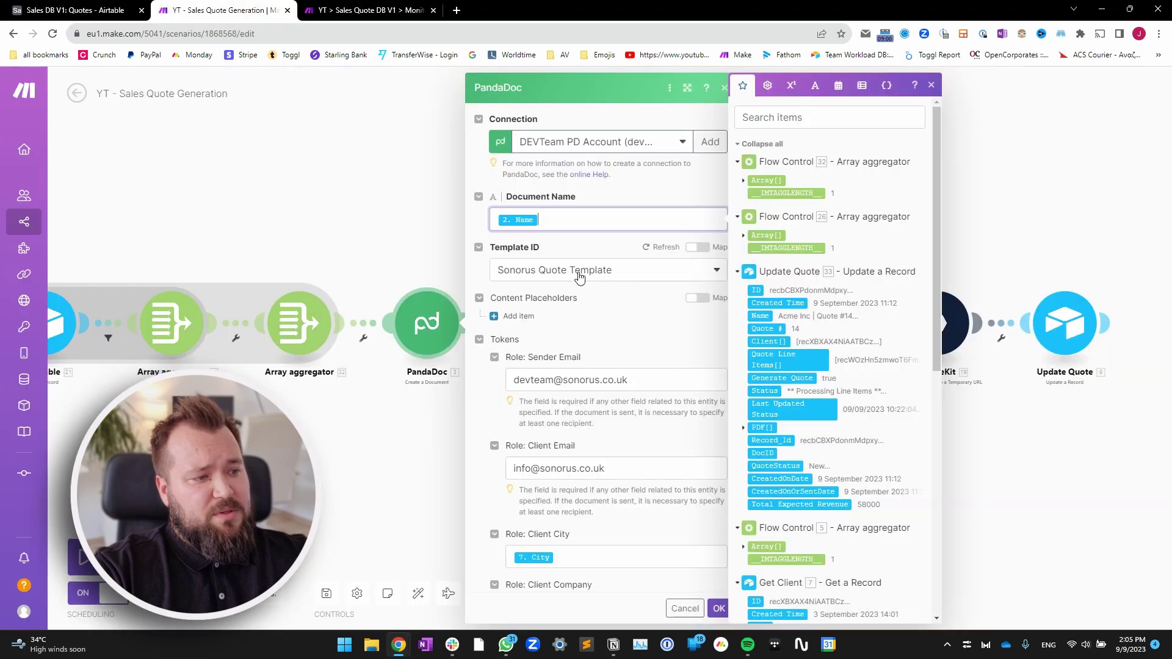
Examine the Sender Email and Client Email role tokens in the PandaDoc Create a Document module
click(535, 401)
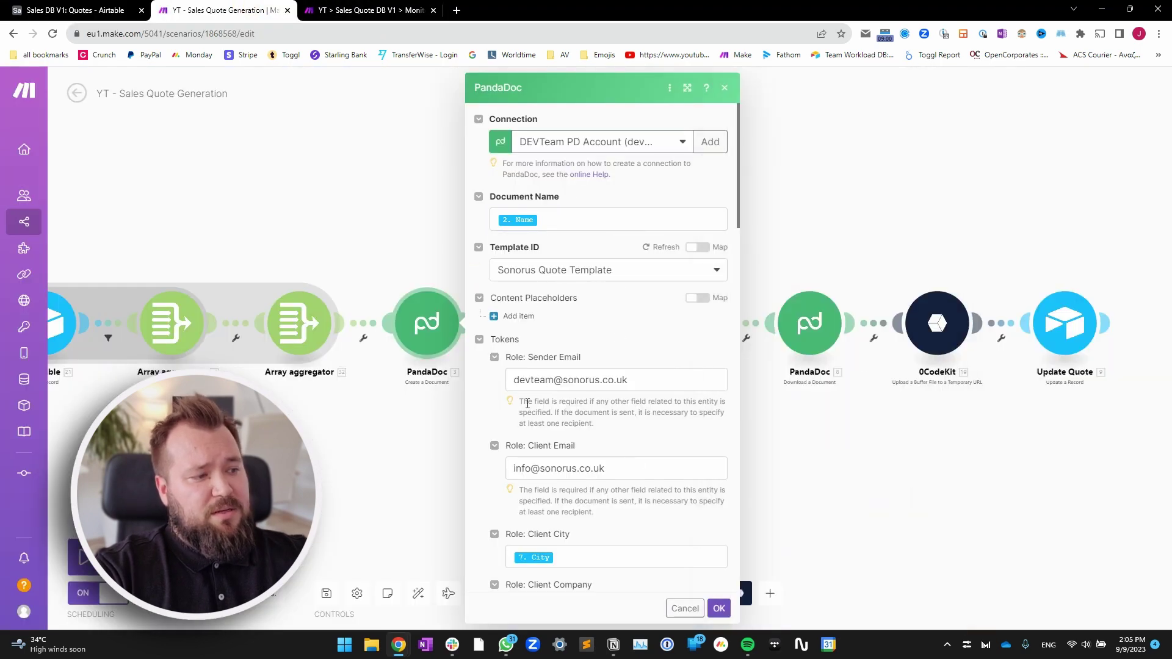
click(604, 380)
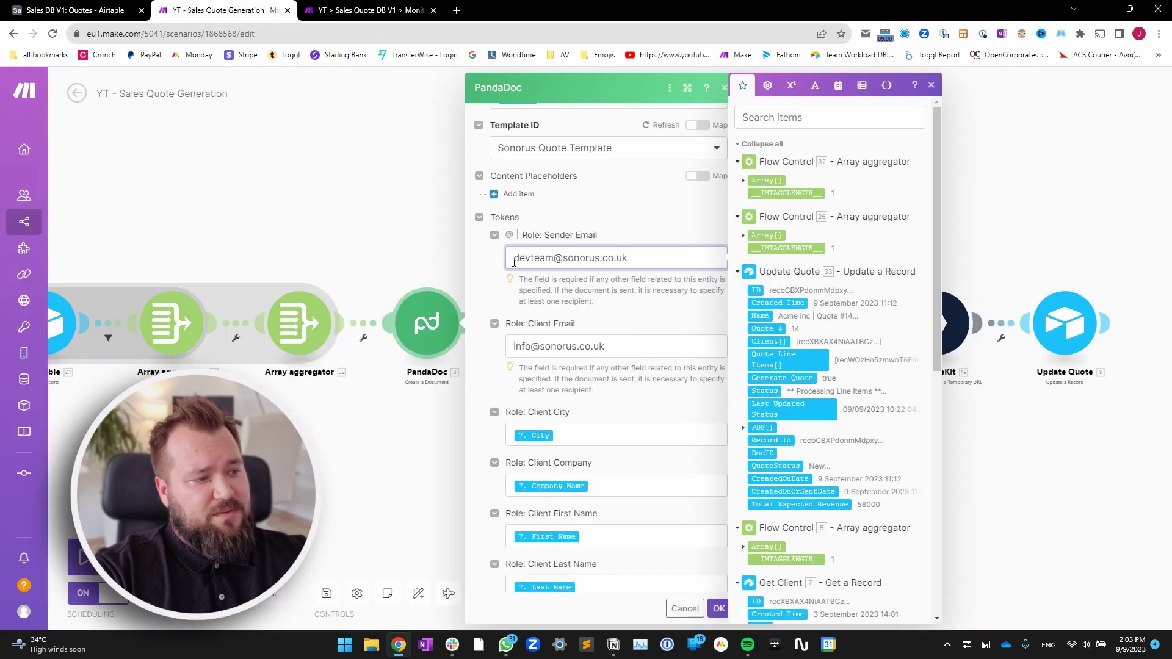
drag(514, 262, 541, 452)
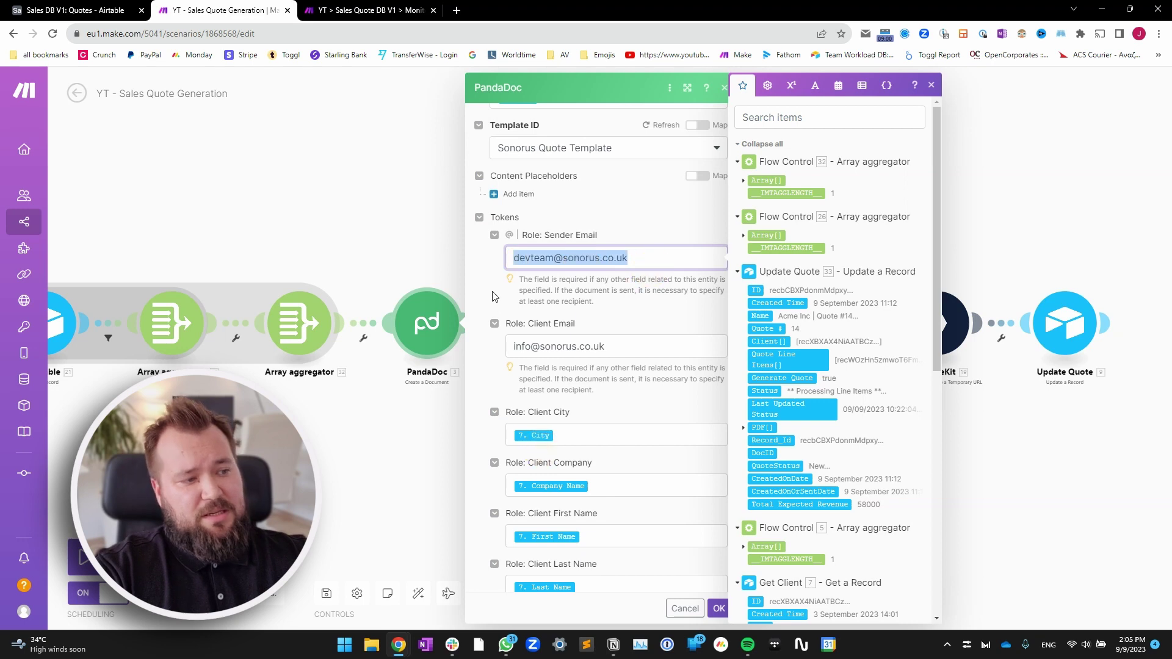
click(486, 293)
triple_click(516, 345)
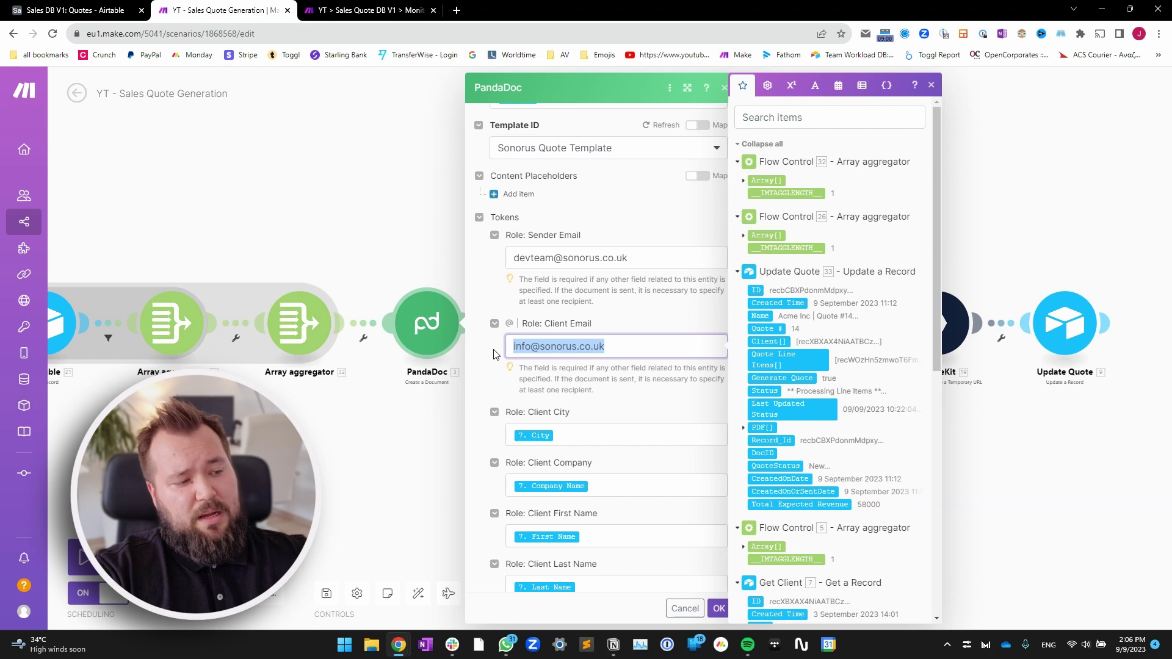
click(494, 350)
scroll(602, 441, down, 2)
Review the client role token mappings from City through Title, and the Sender Company text, in the PandaDoc module
click(614, 313)
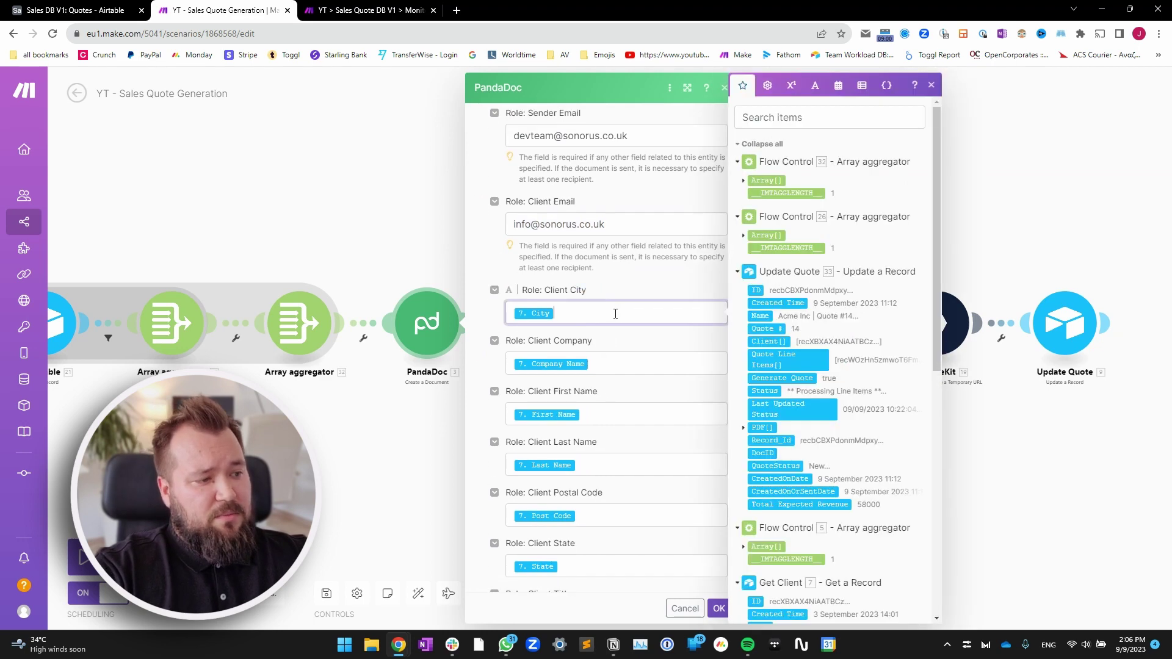
click(618, 364)
scroll(623, 366, down, 1)
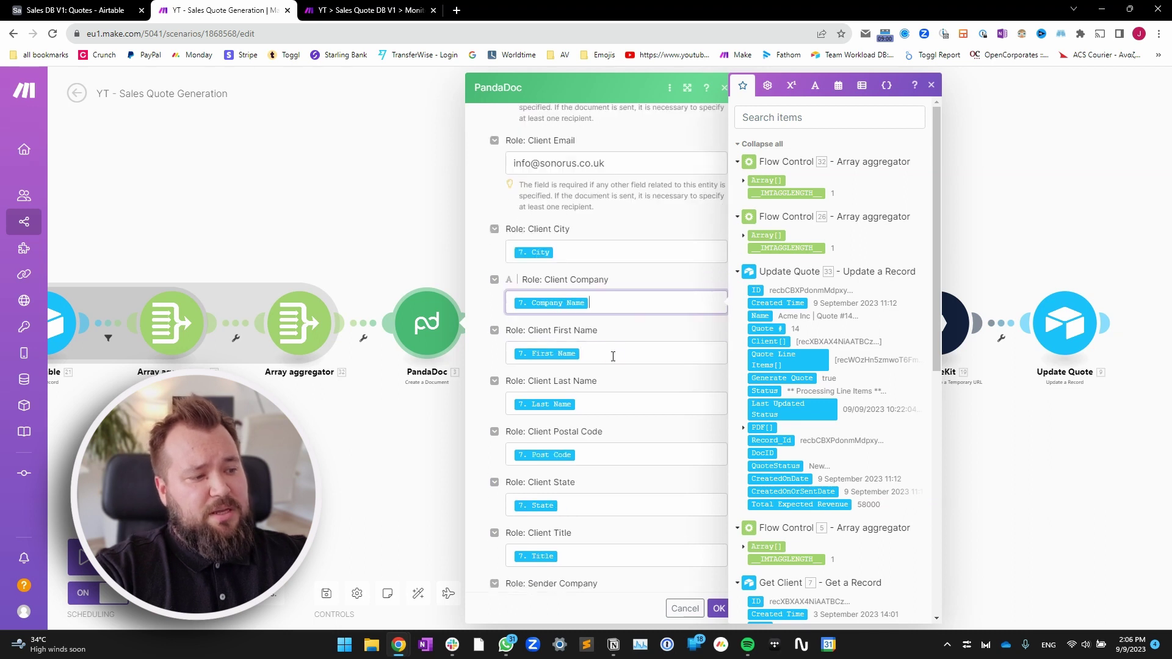
click(629, 353)
scroll(645, 347, down, 1)
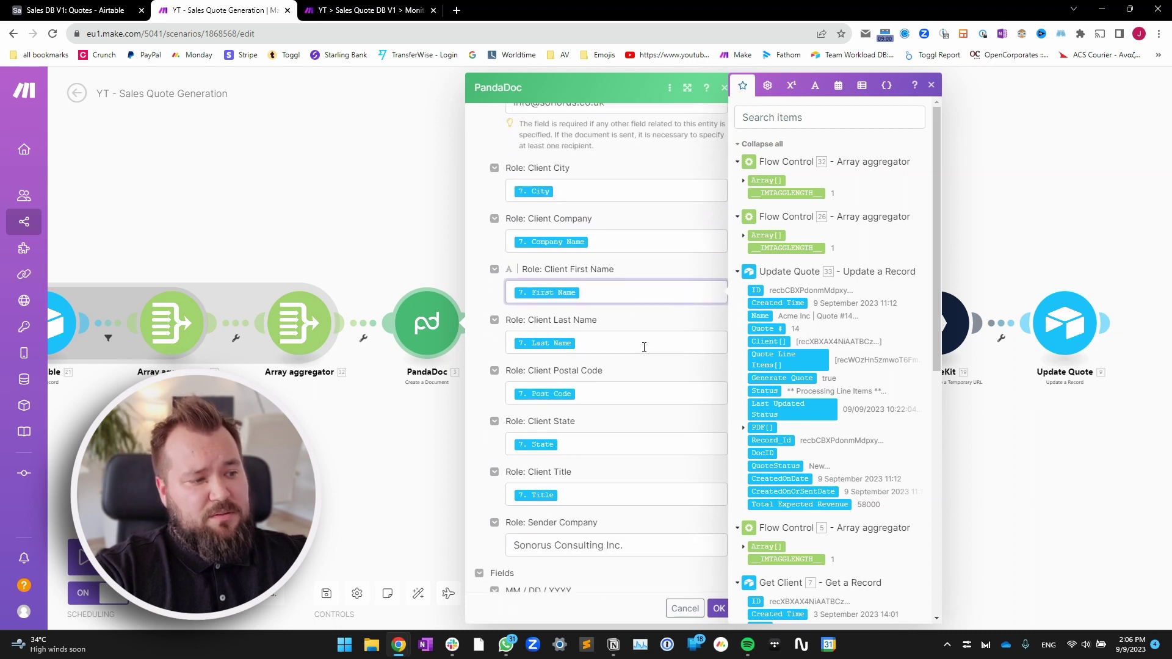
click(631, 343)
click(618, 392)
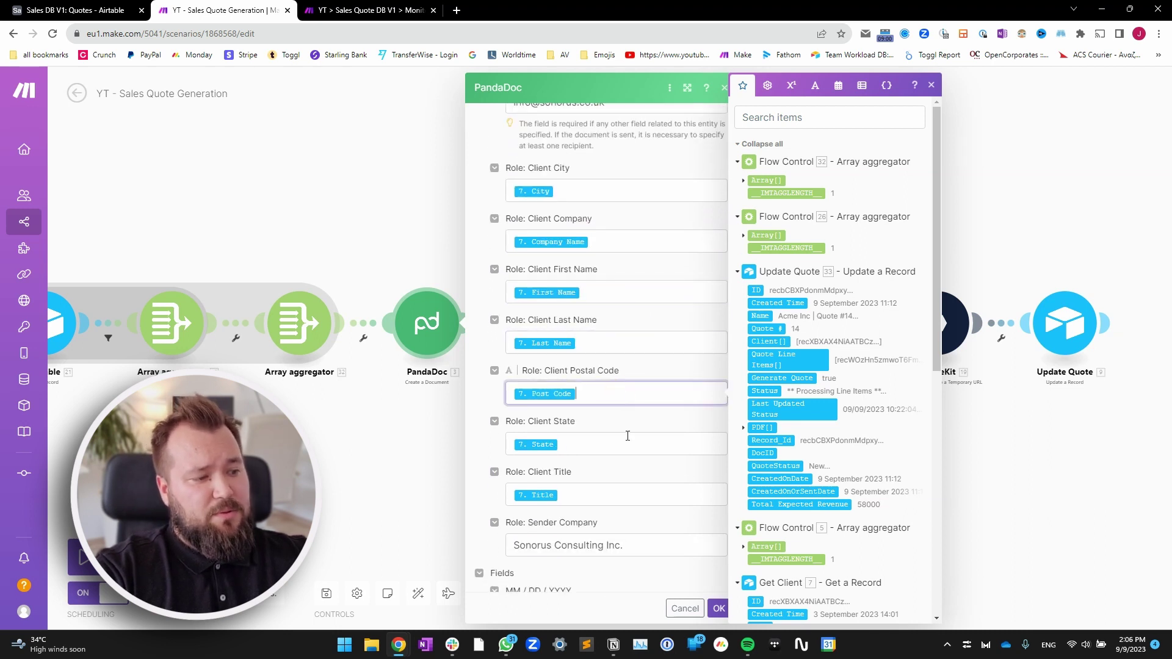
click(591, 444)
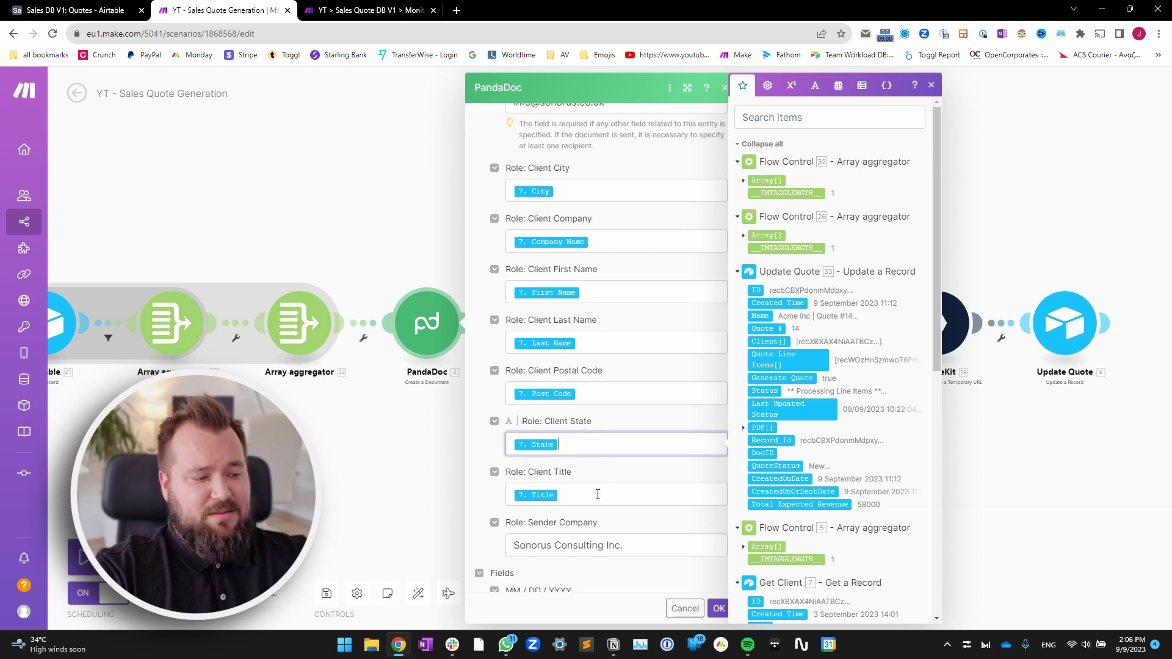
scroll(598, 494, down, 2)
triple_click(616, 420)
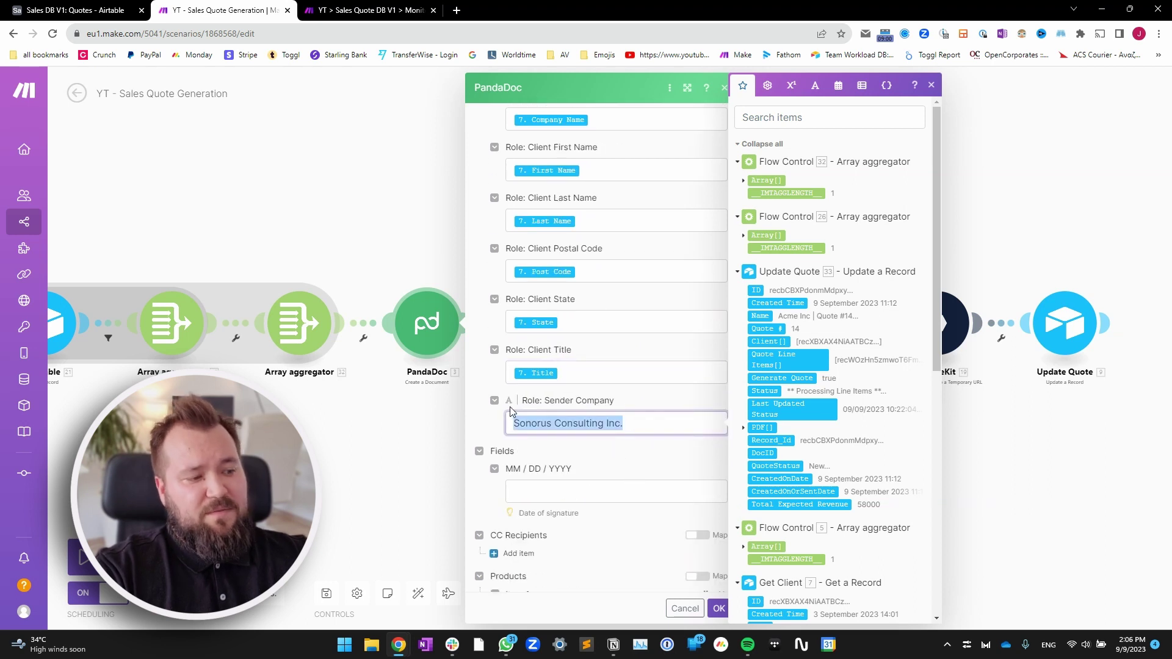
click(496, 430)
Examine the PandaDoc Products item for Pricing Table 1, including its Currency option and the merge formula in Sections
scroll(550, 427, down, 7)
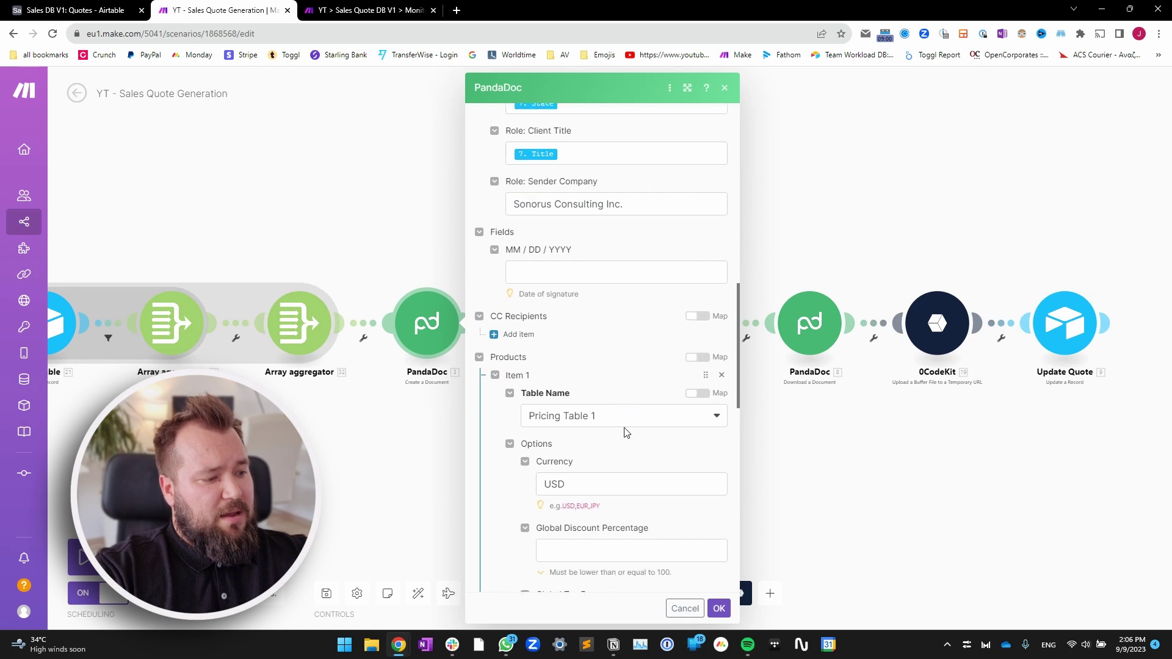
scroll(577, 270, up, 1)
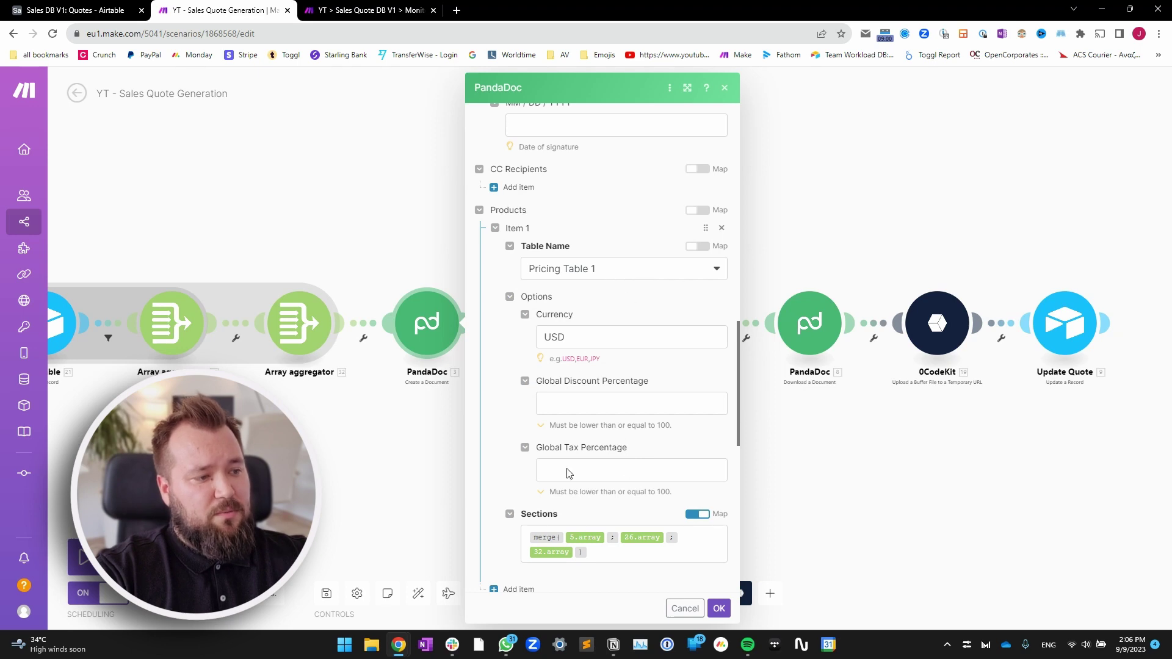
click(571, 340)
scroll(609, 367, down, 3)
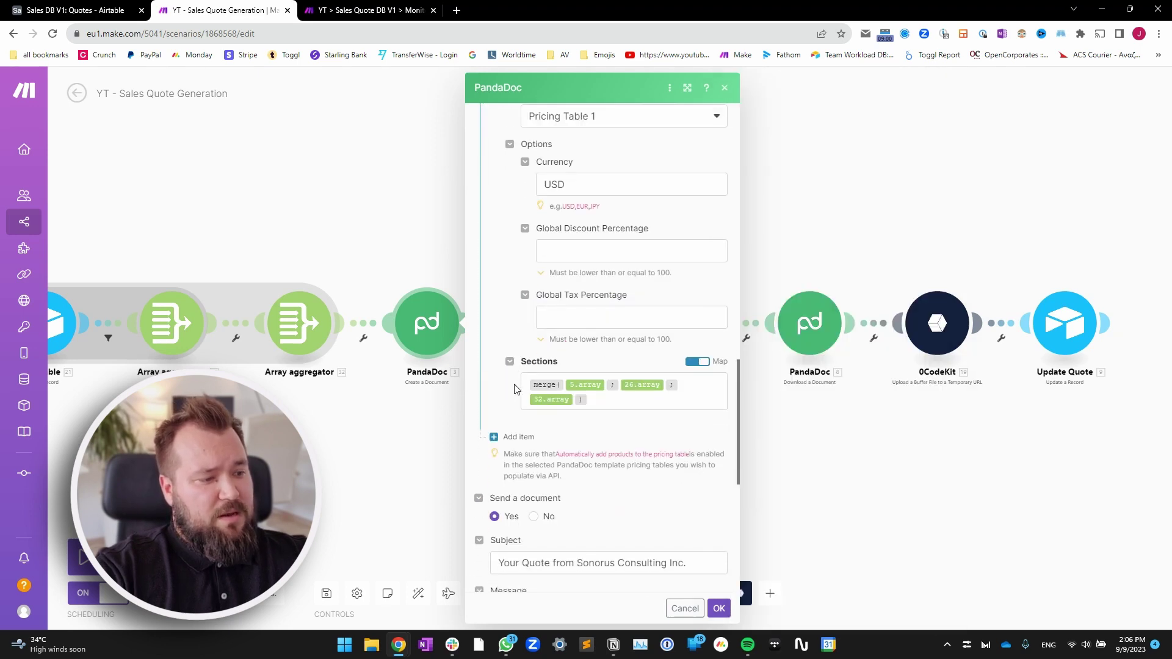
click(605, 373)
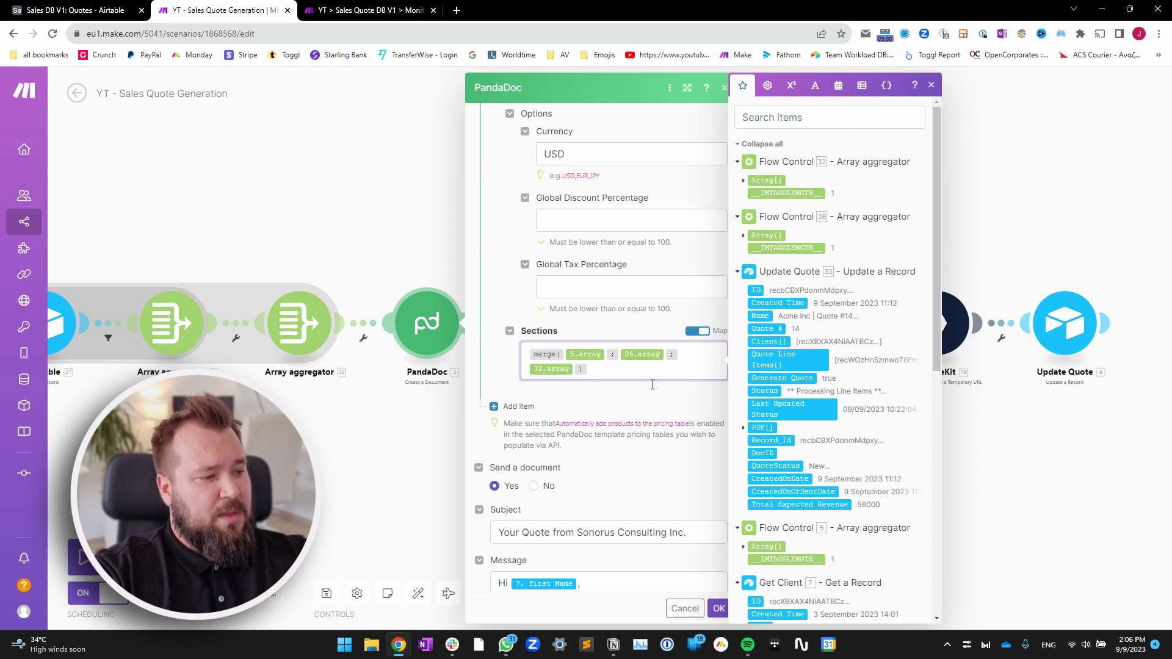
drag(615, 372, 531, 353)
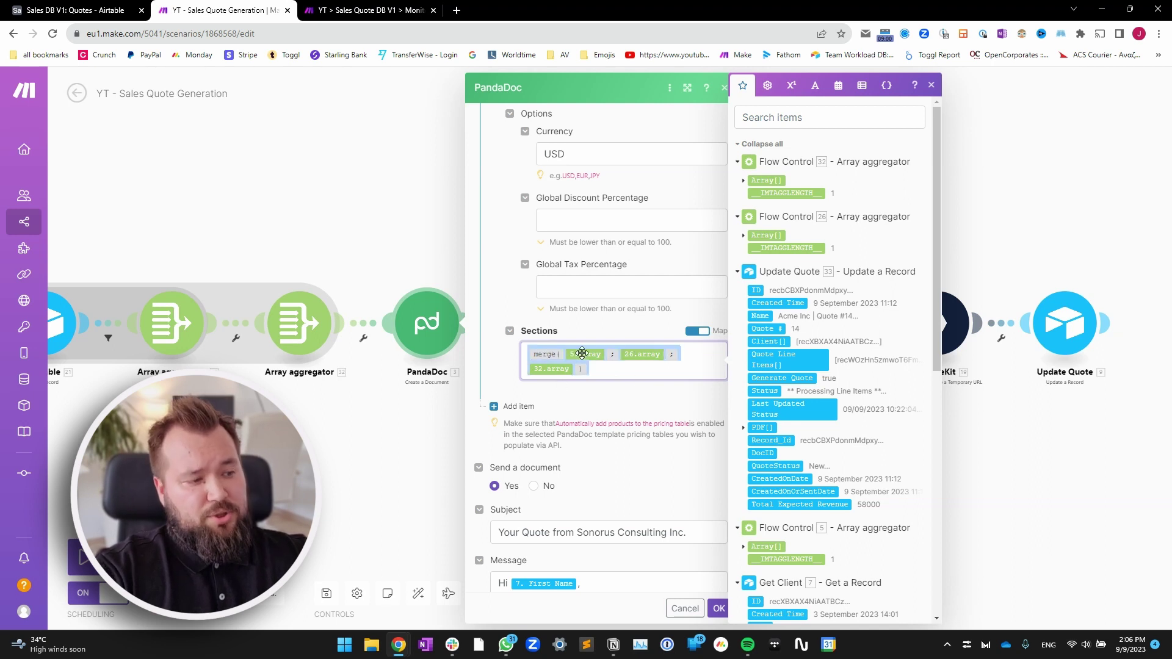
click(494, 374)
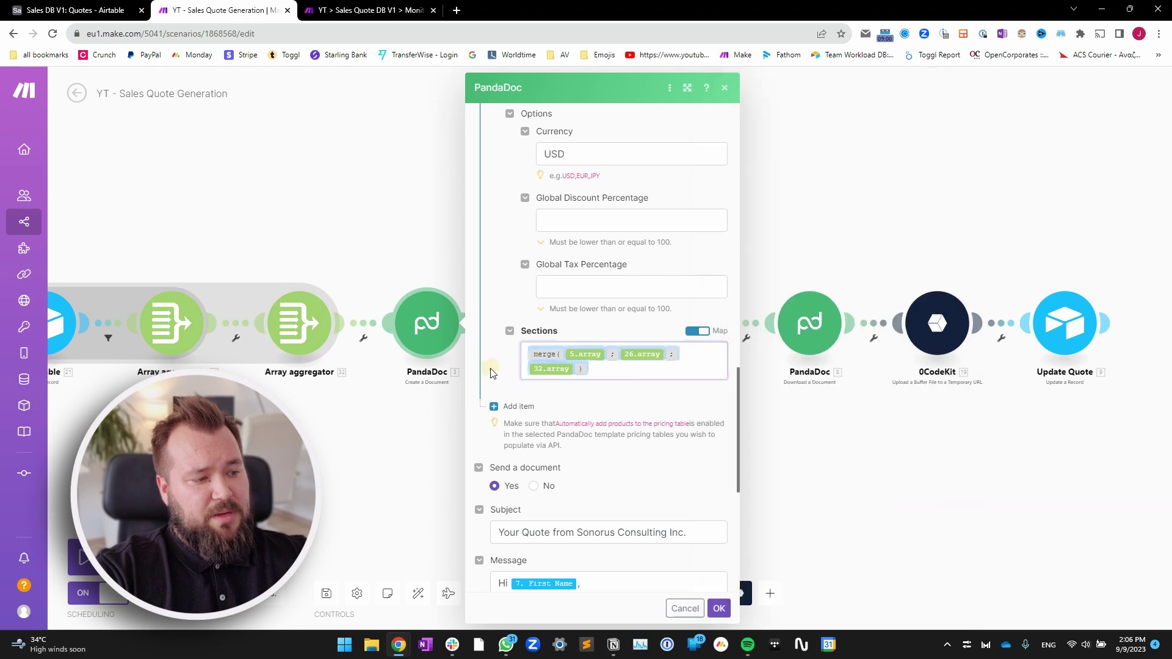
Compare the arrays merged in the PandaDoc Sections field with the Array aggregators across the whole scenario
scroll(488, 379, down, 1)
scroll(352, 460, down, 2)
drag(353, 461, 364, 425)
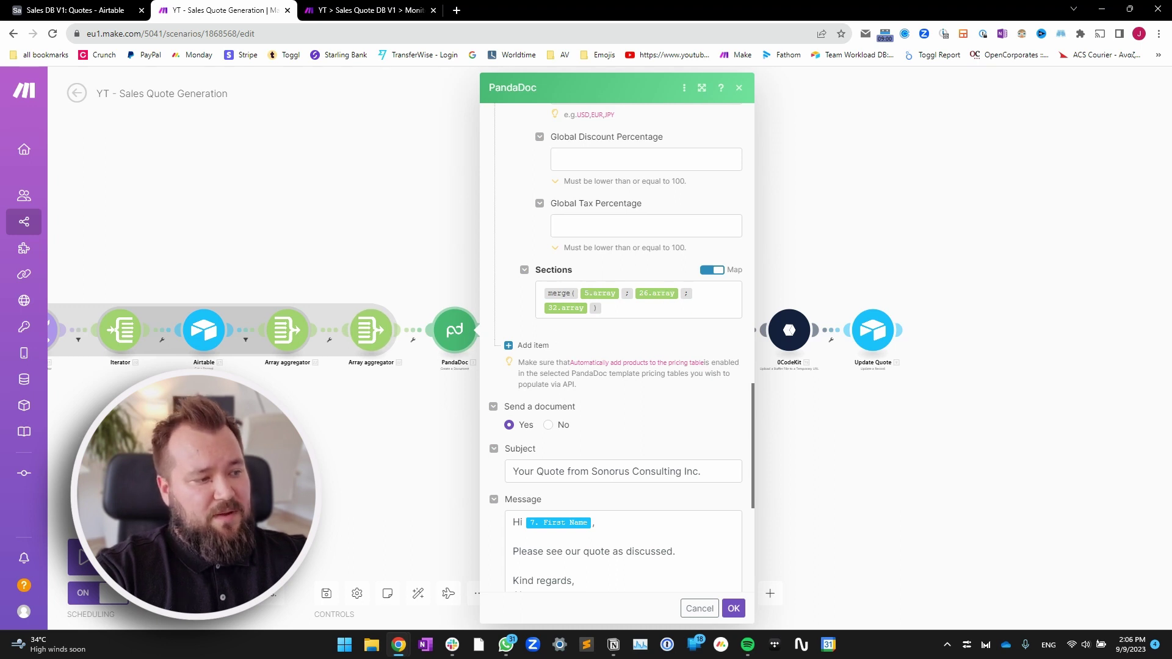
scroll(338, 416, down, 5)
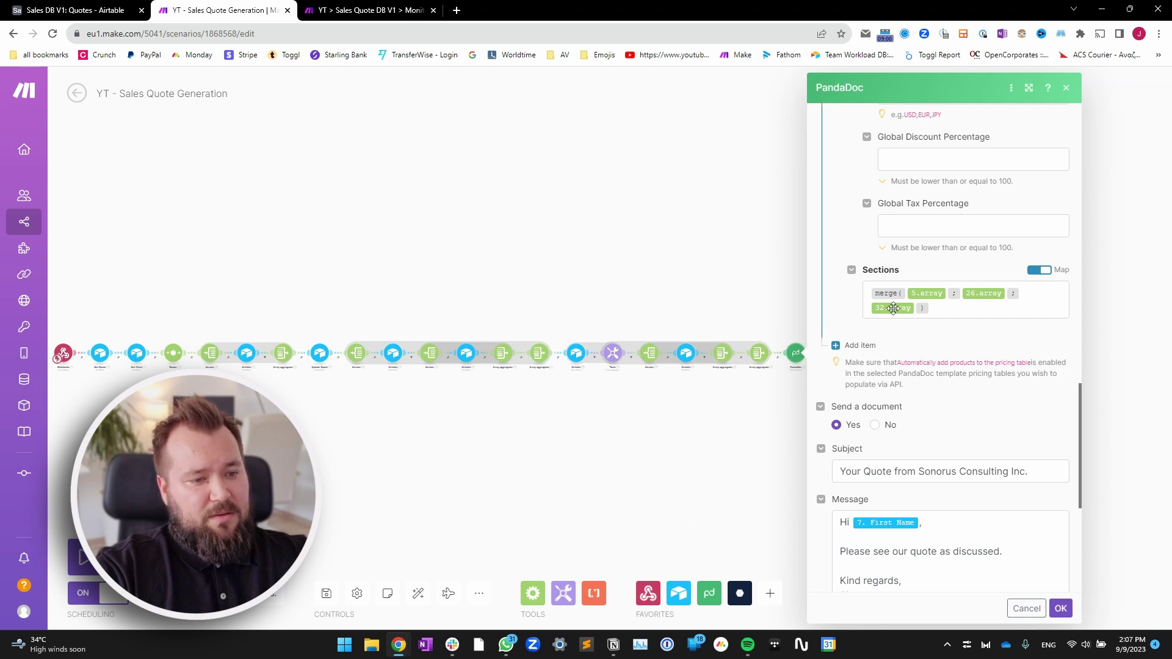
mouse_move(745, 393)
mouse_down()
mouse_move(680, 413)
mouse_move(627, 354)
mouse_up()
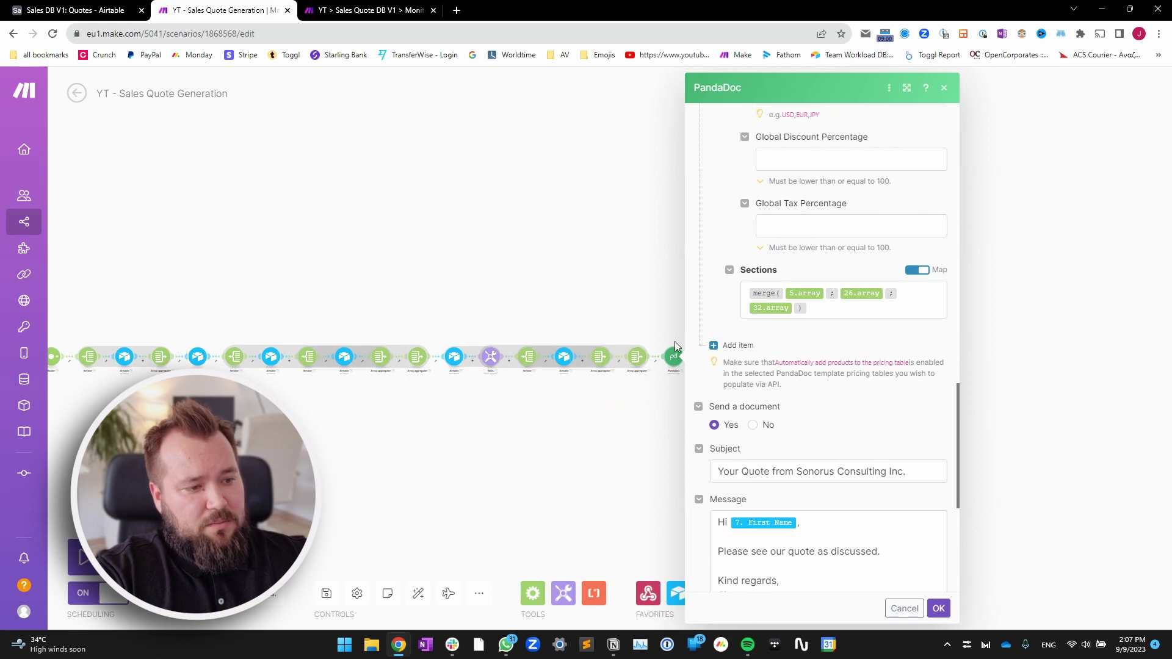
Review the PandaDoc email Subject and Message with its First Name mapping, and the Document Metadata item below them
scroll(879, 366, down, 3)
click(731, 288)
drag(731, 288, 916, 302)
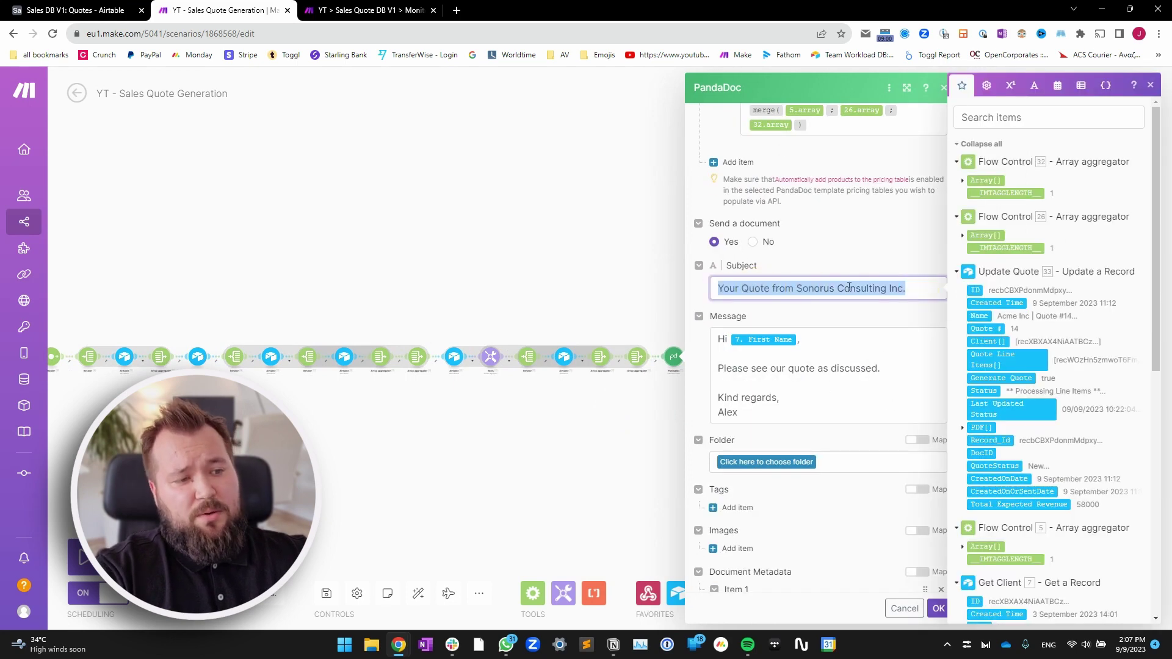
click(846, 367)
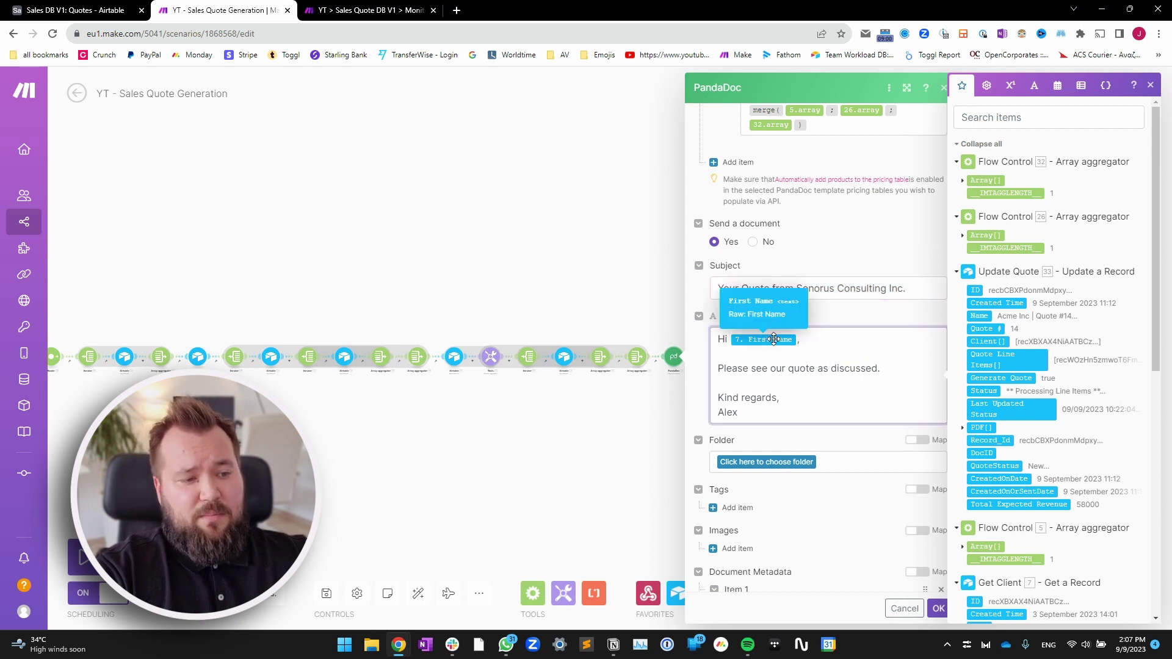
drag(715, 365, 872, 408)
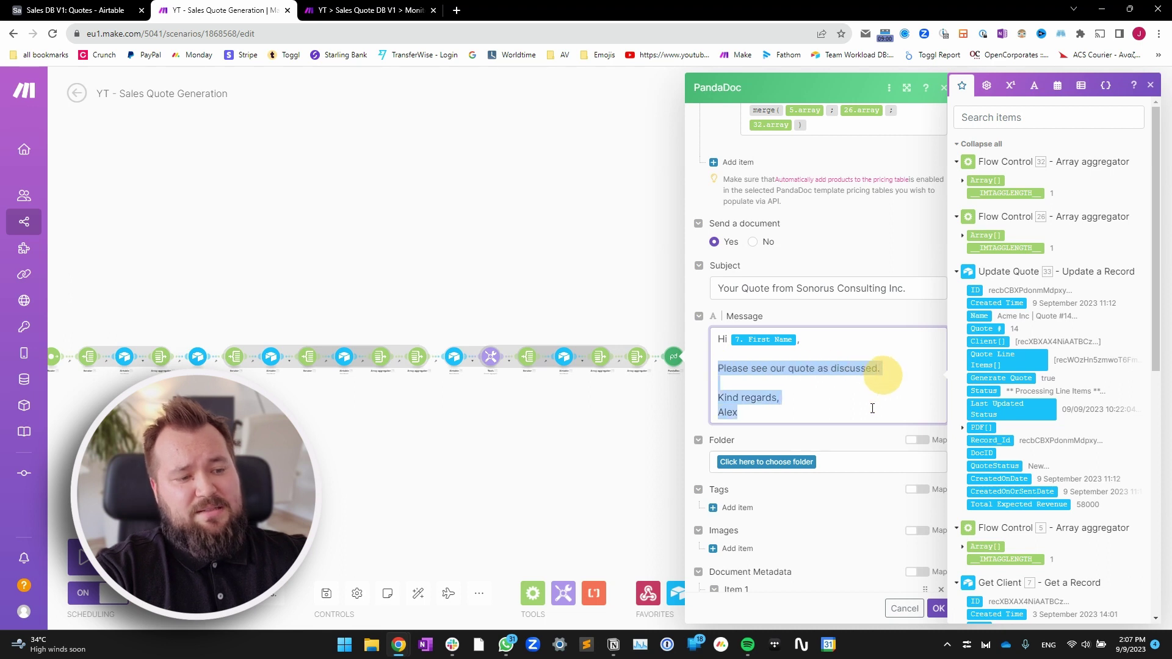
click(738, 397)
scroll(825, 376, down, 3)
click(827, 372)
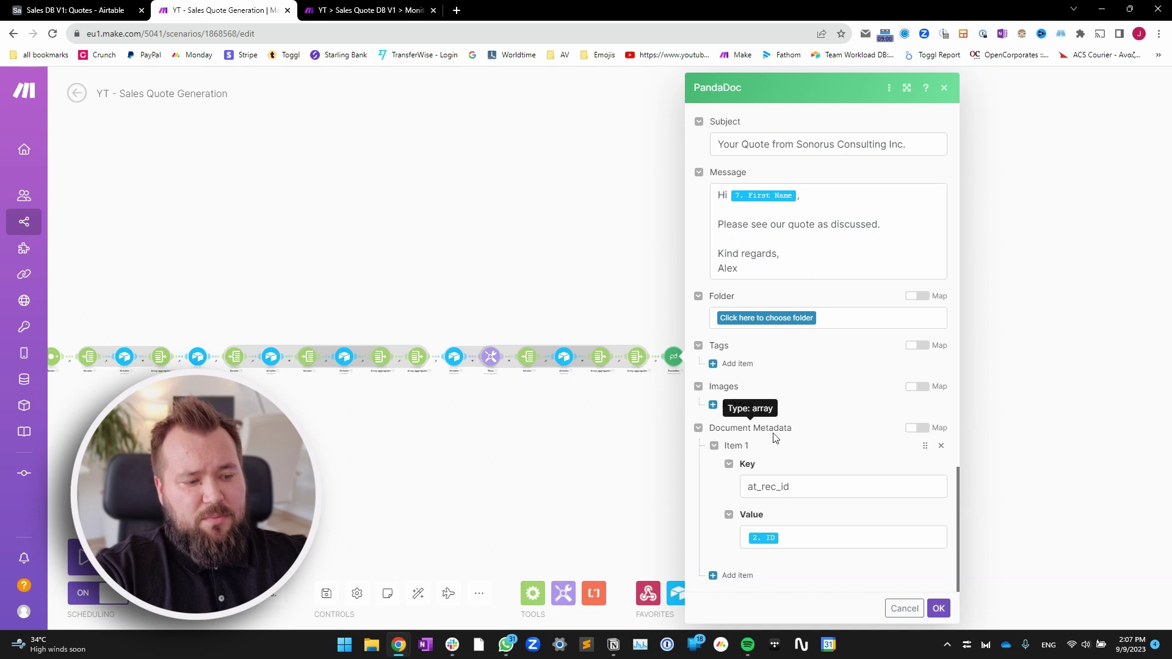
Review the at_rec_id key and its mapped ID value in the Document Metadata item, and close the PandaDoc module settings
click(791, 495)
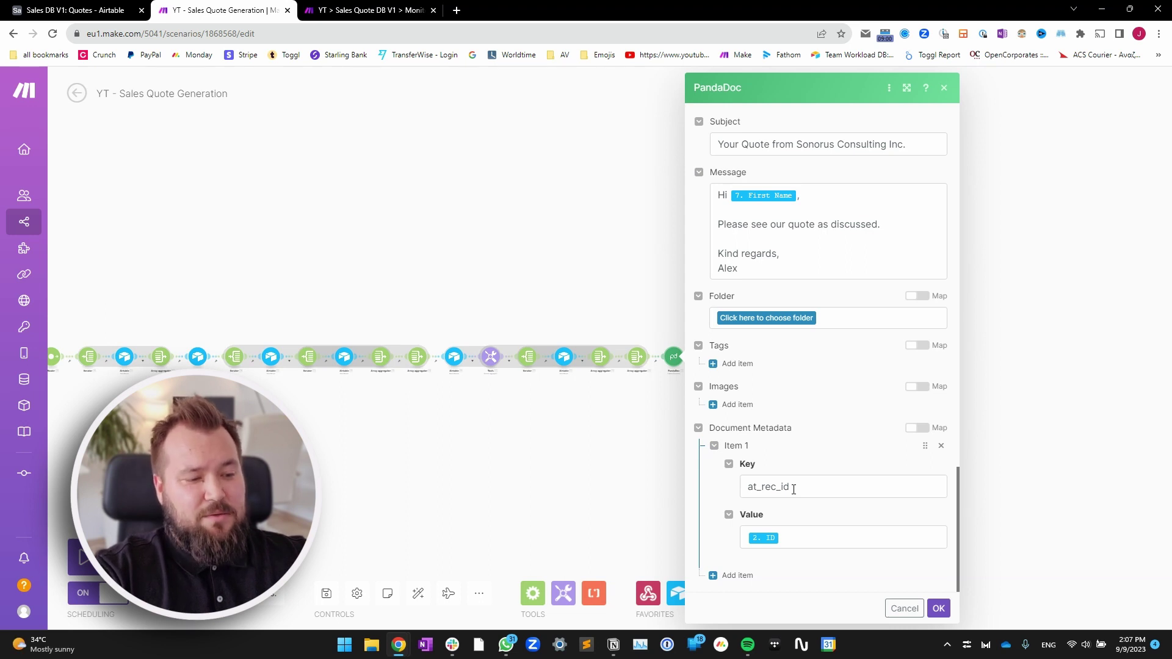
double_click(745, 487)
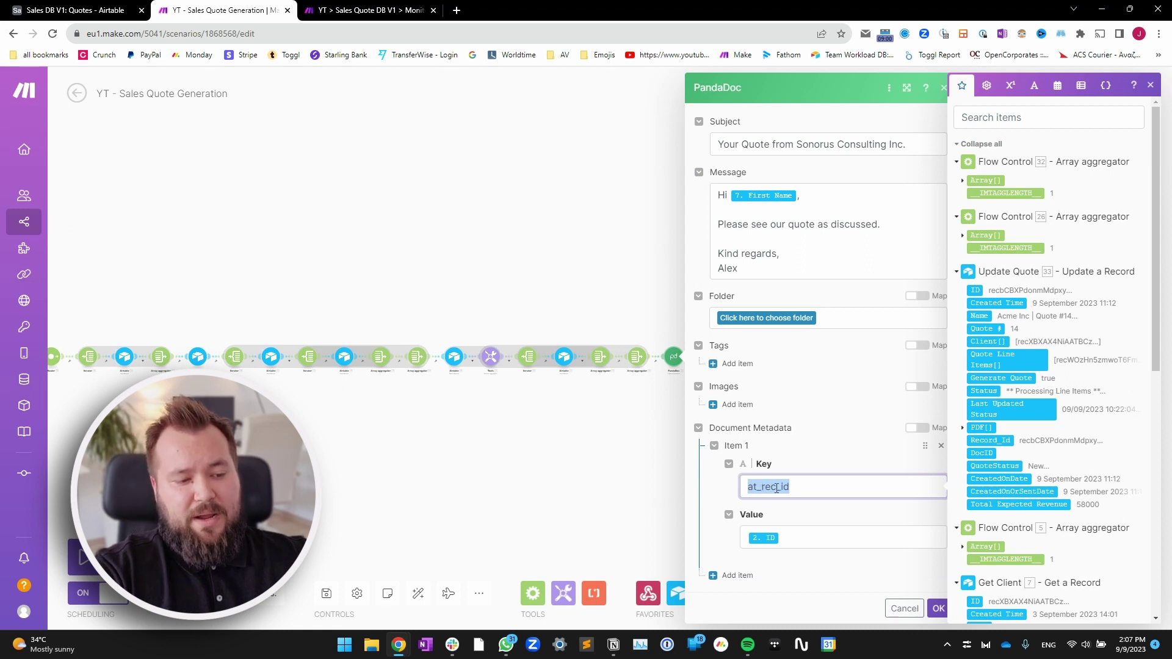
click(812, 530)
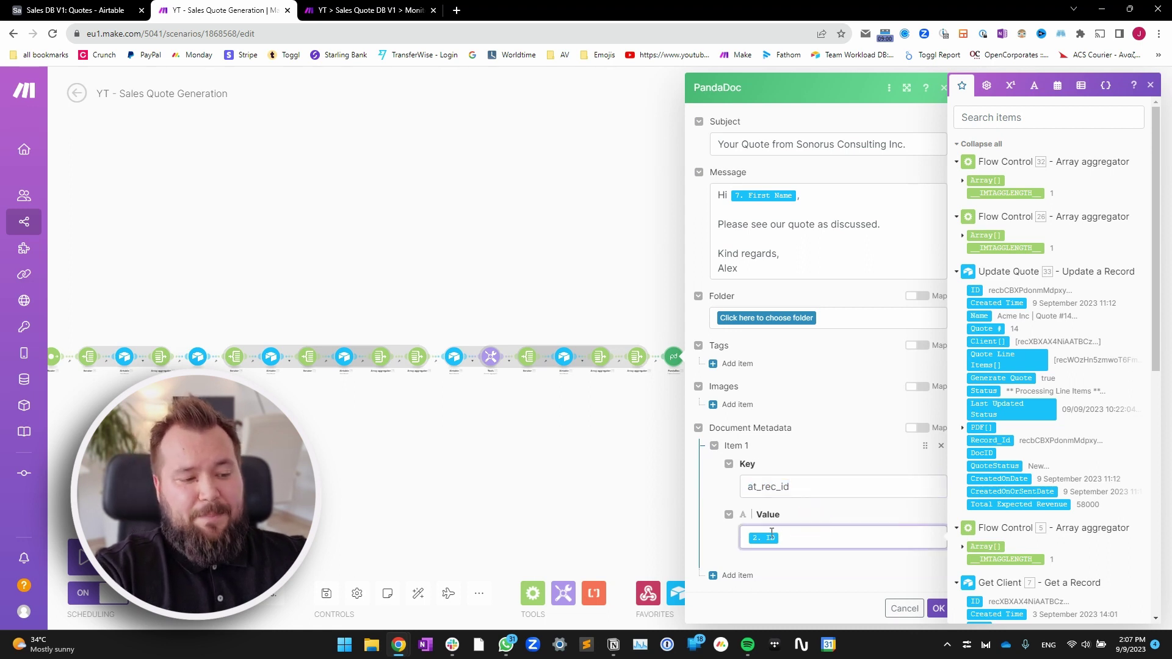
scroll(1008, 477, down, 8)
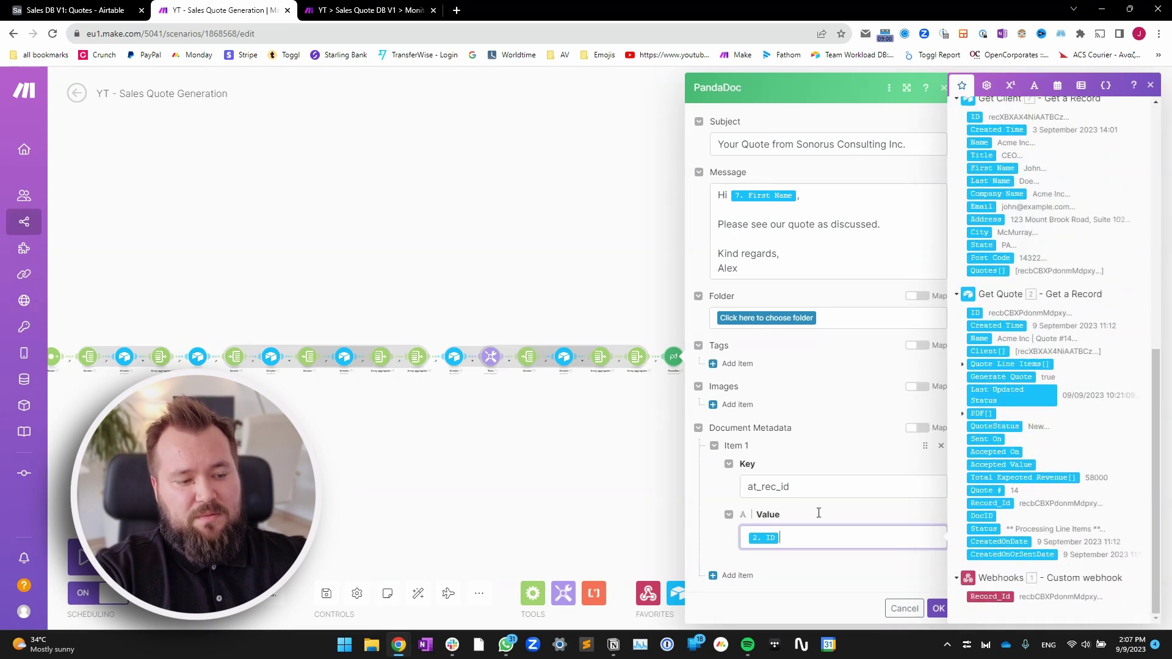
click(939, 608)
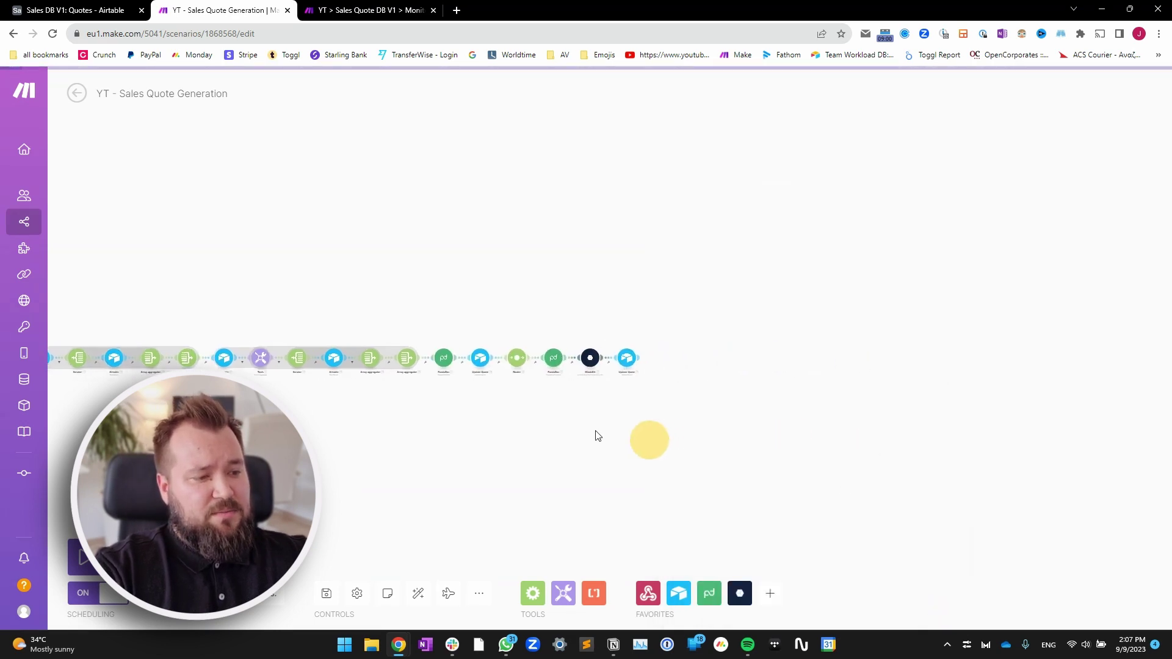
Review the Last Updated Status formula, Sent On mapping and Status text in the Update Quote module that follows document creation
click(449, 318)
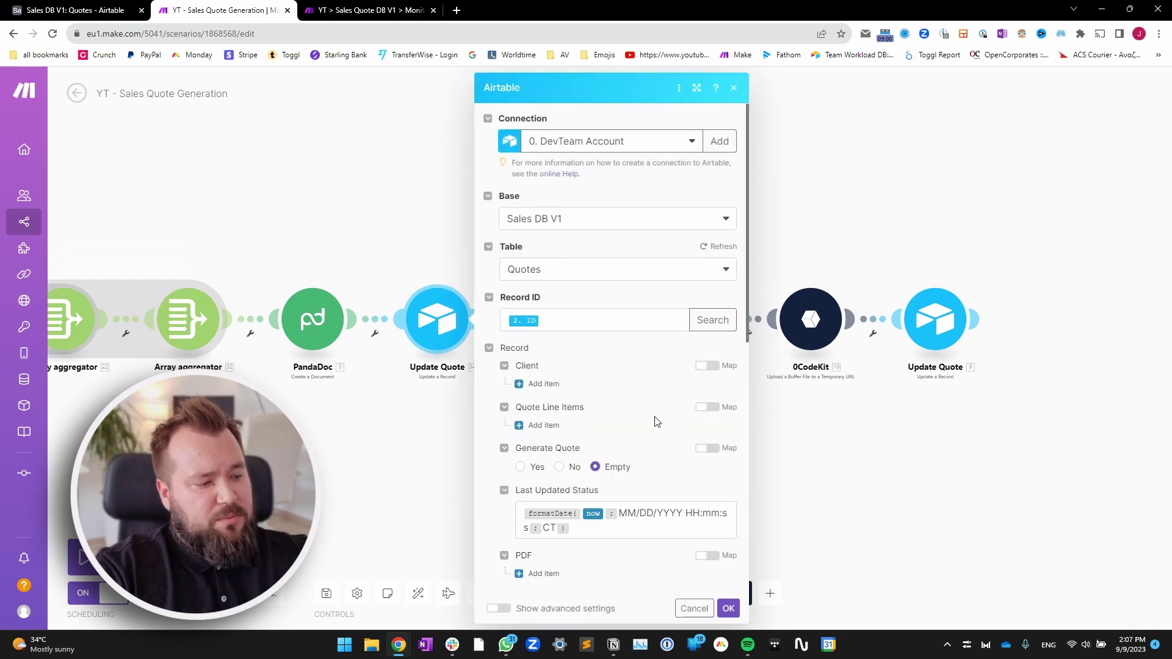
scroll(635, 417, down, 3)
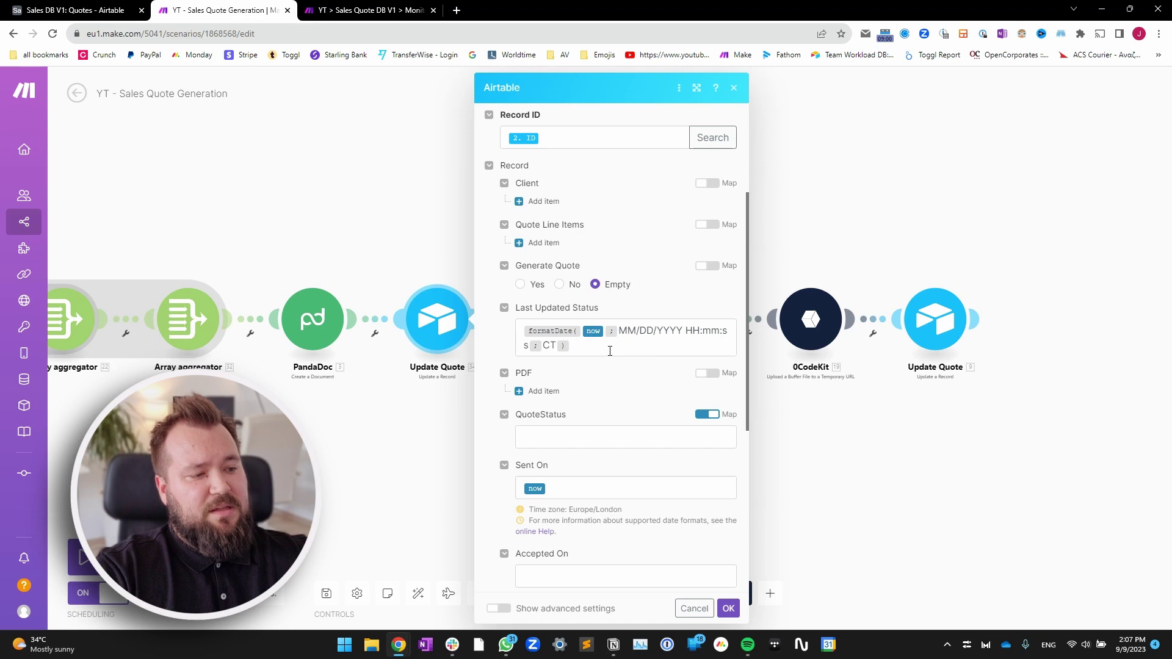
scroll(611, 350, down, 2)
scroll(608, 354, up, 2)
click(588, 349)
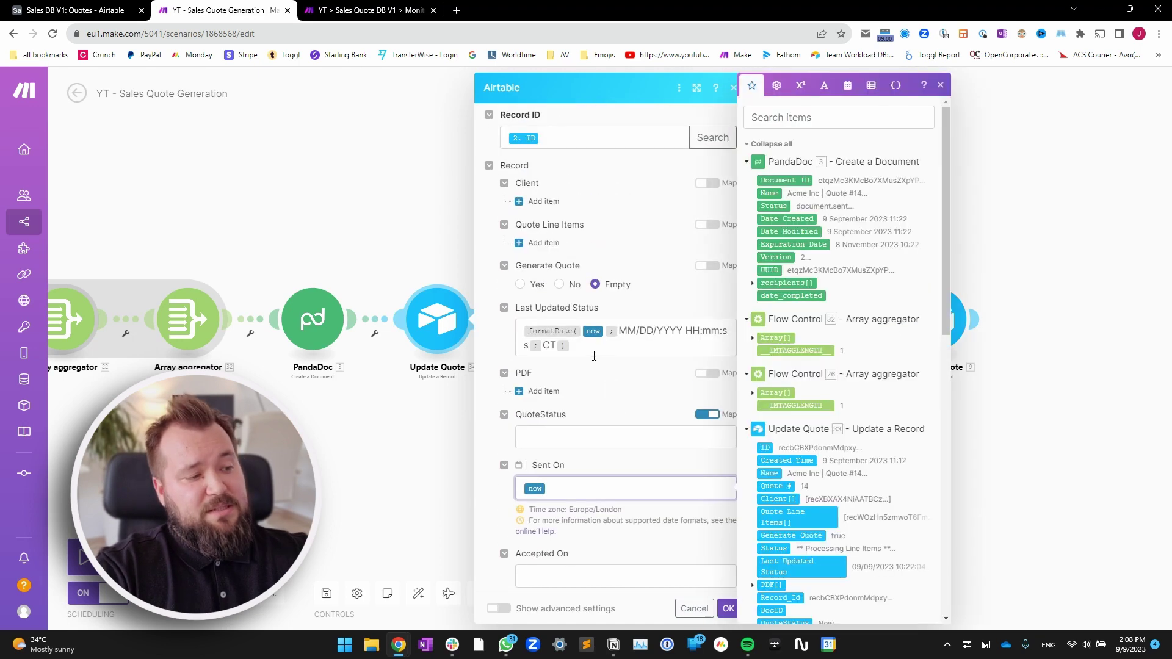
drag(573, 349, 520, 327)
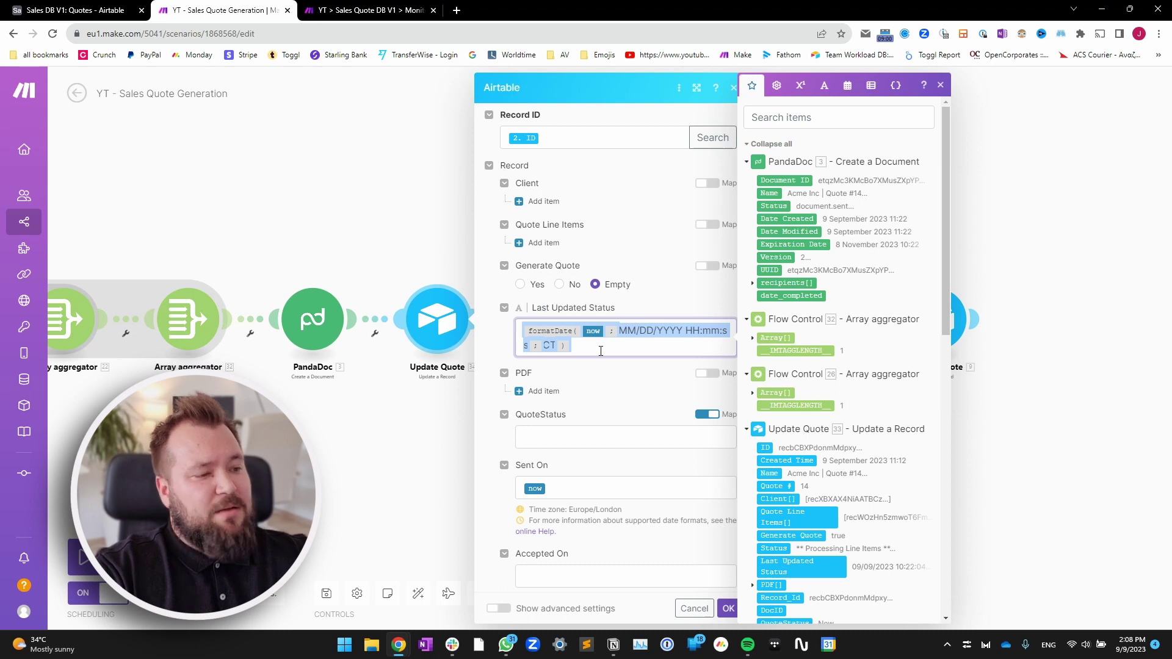
click(575, 489)
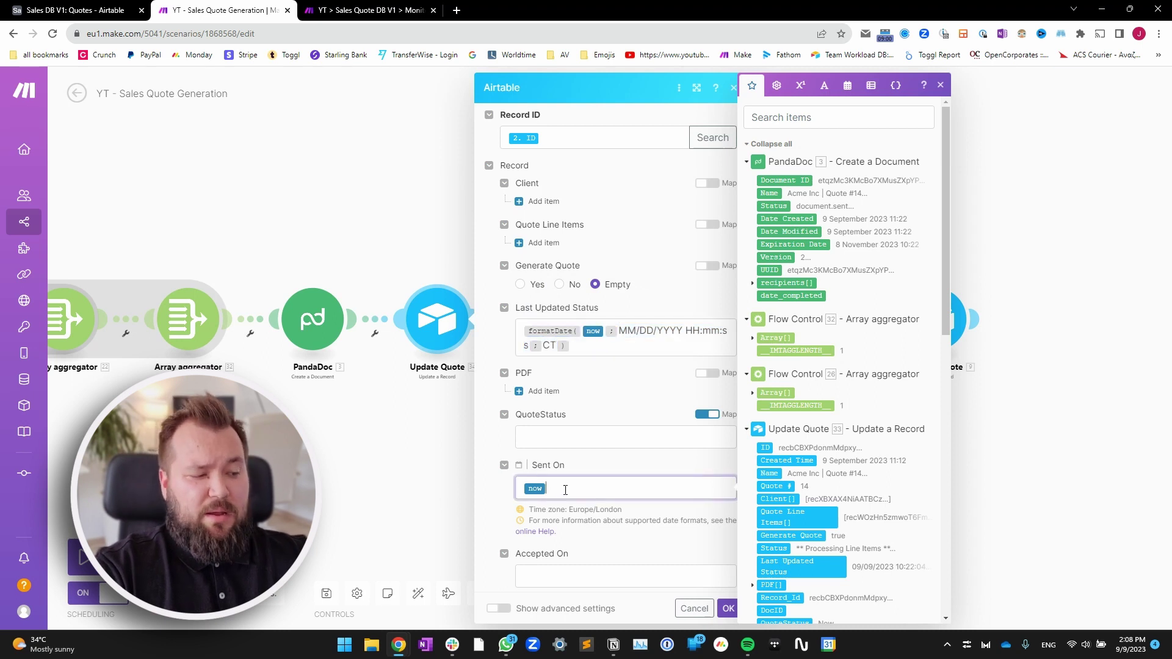
click(610, 468)
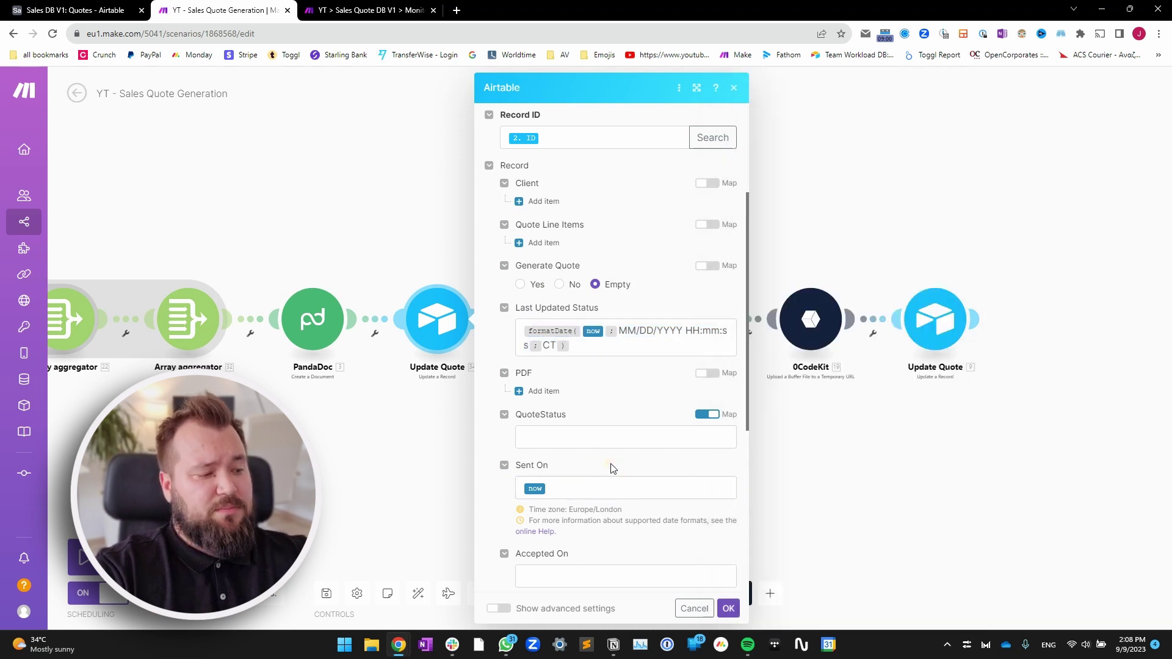
scroll(620, 397, down, 5)
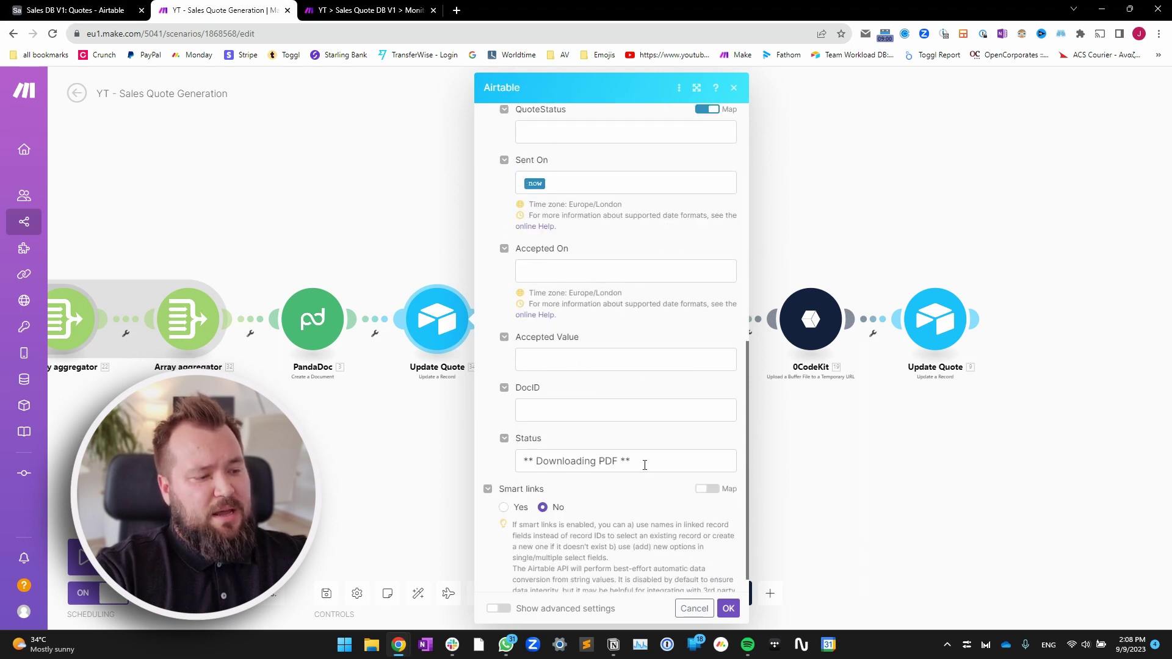
drag(644, 465, 519, 463)
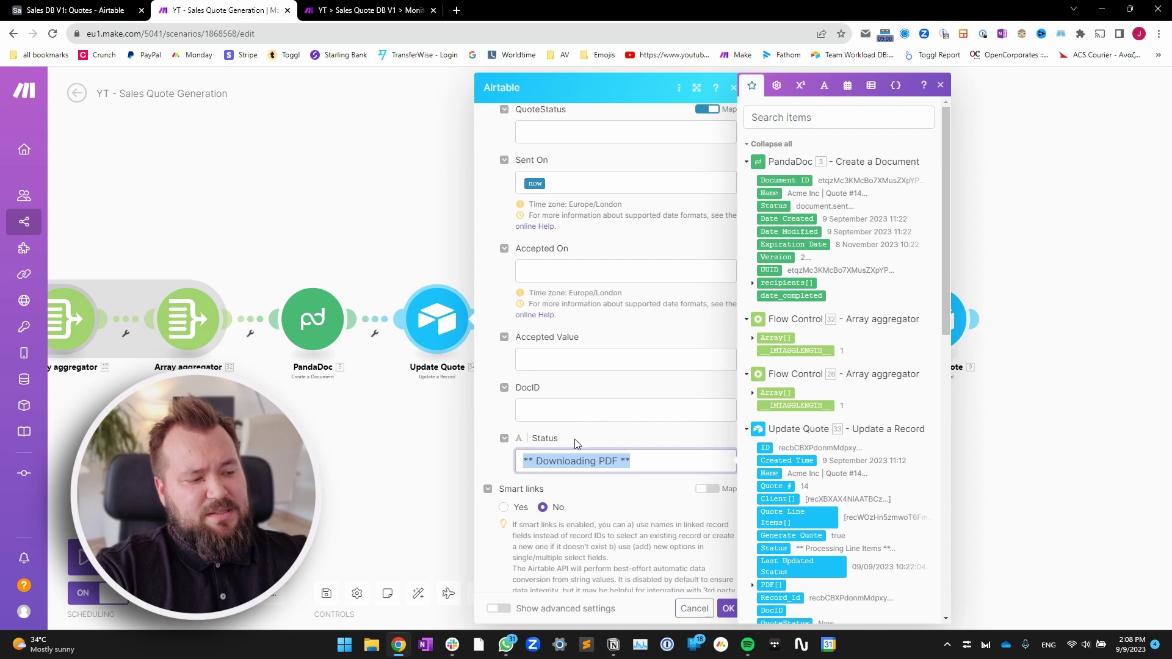
click(394, 528)
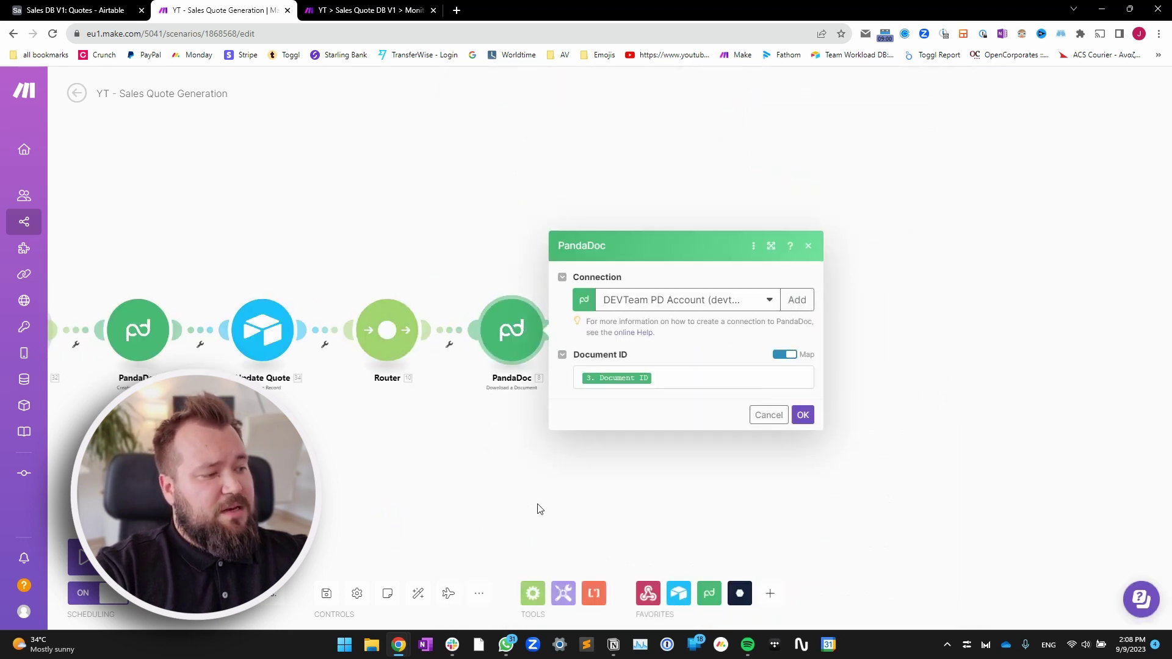
Check the Document ID mapping in the PandaDoc Download a Document module after the router
drag(654, 511, 557, 479)
click(538, 379)
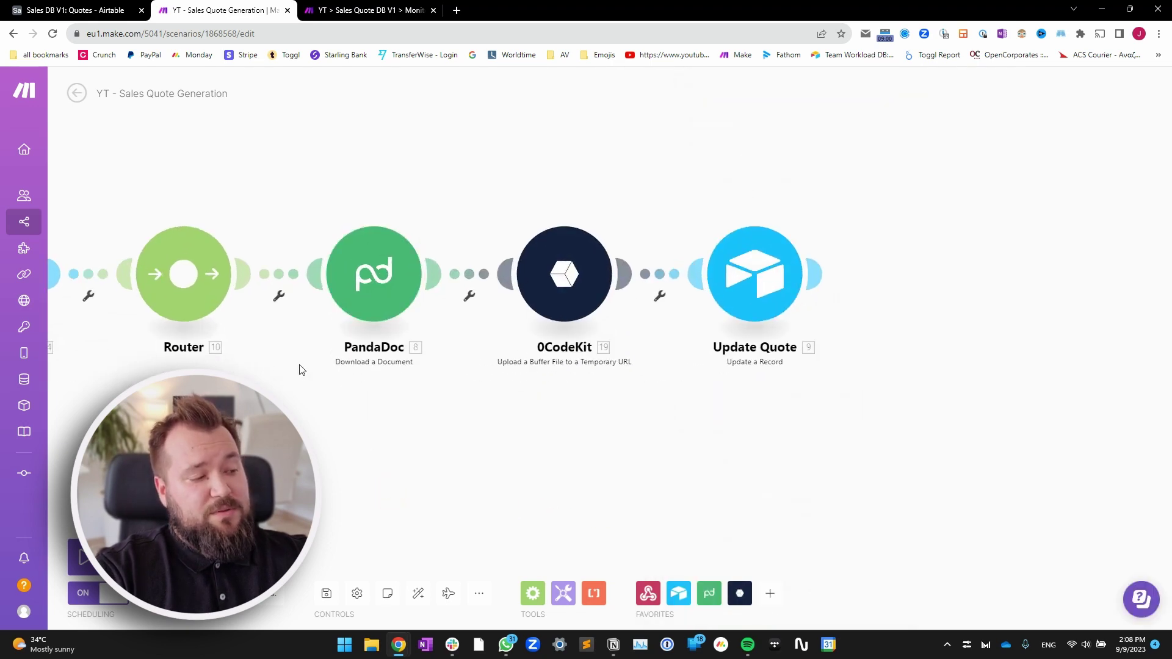
drag(550, 459, 484, 484)
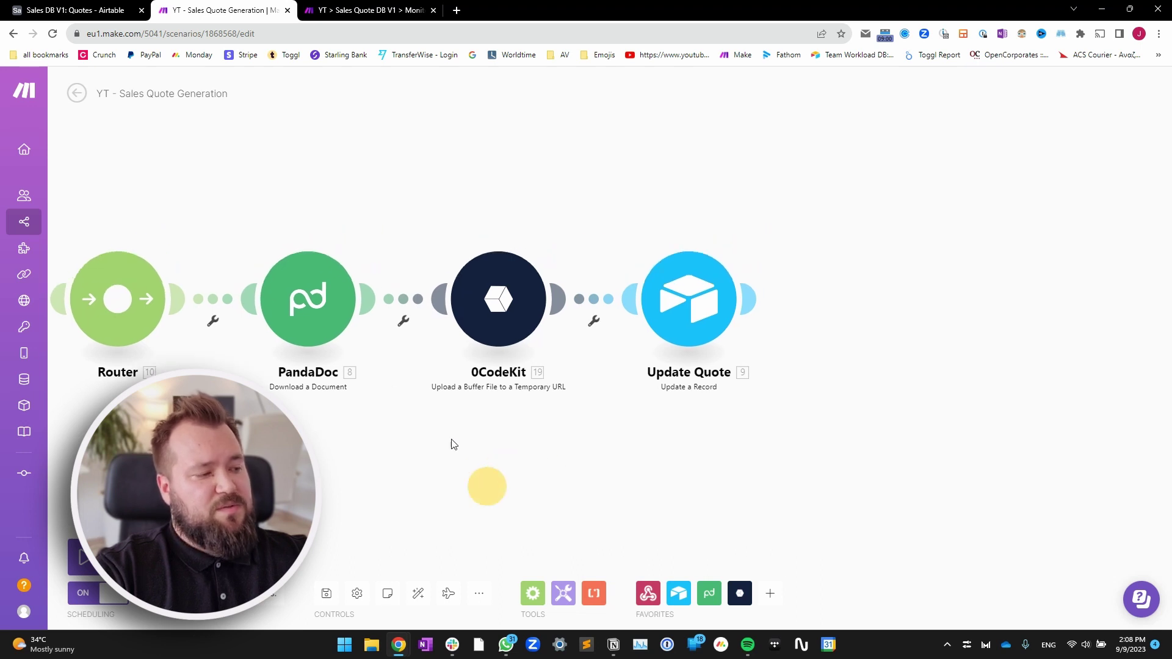
click(335, 305)
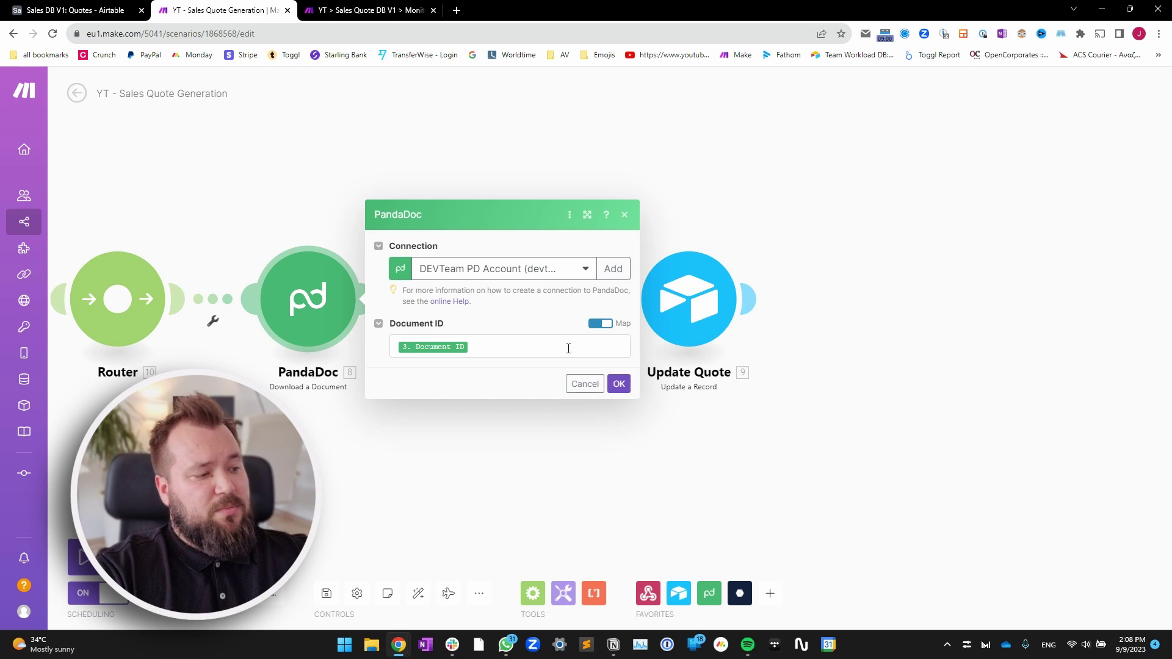
click(524, 347)
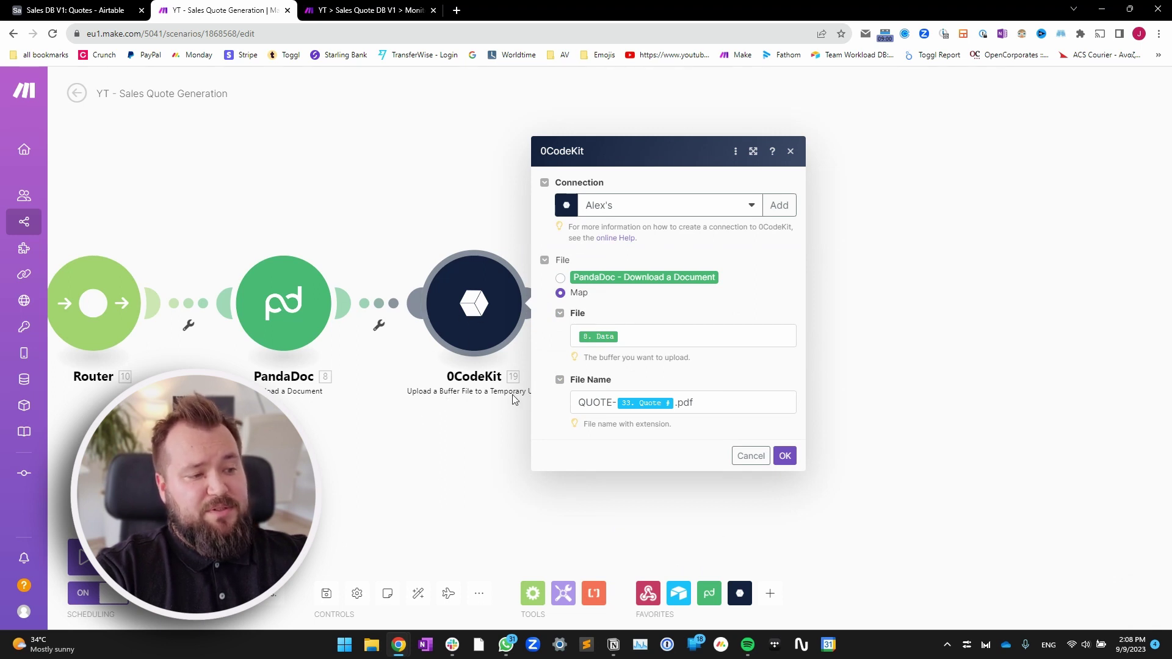
Examine the File data mapping and the File Name pattern in the 0CodeKit module that uploads to a temporary URL
click(449, 437)
click(500, 346)
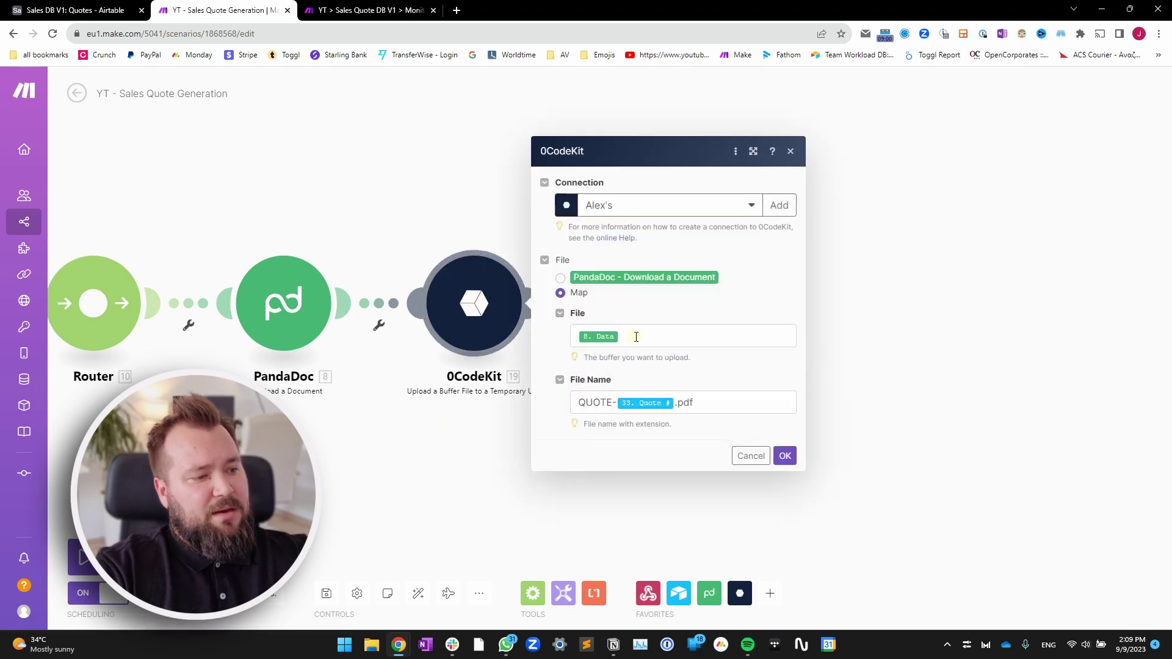
click(636, 337)
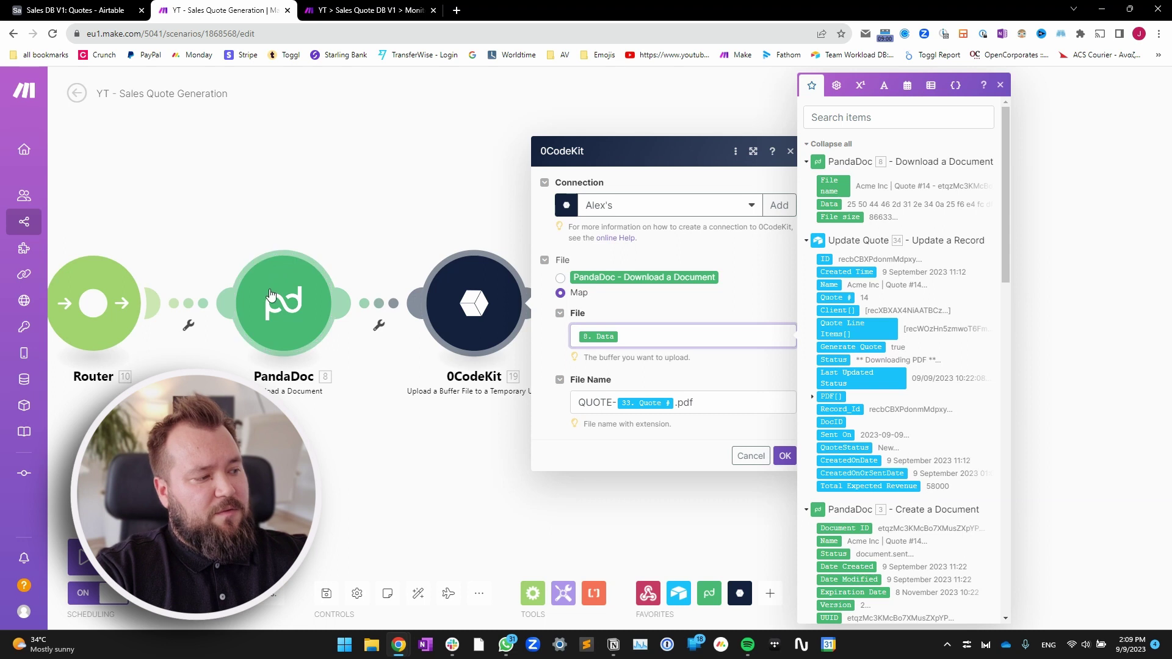
click(583, 402)
drag(583, 402, 618, 402)
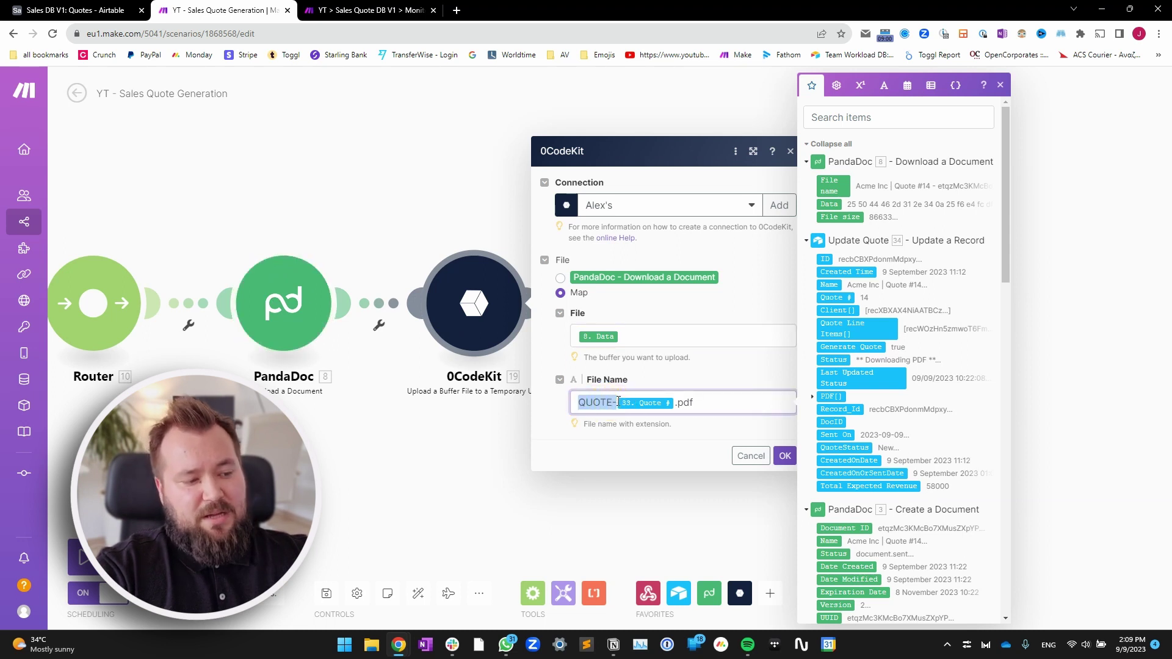
click(731, 390)
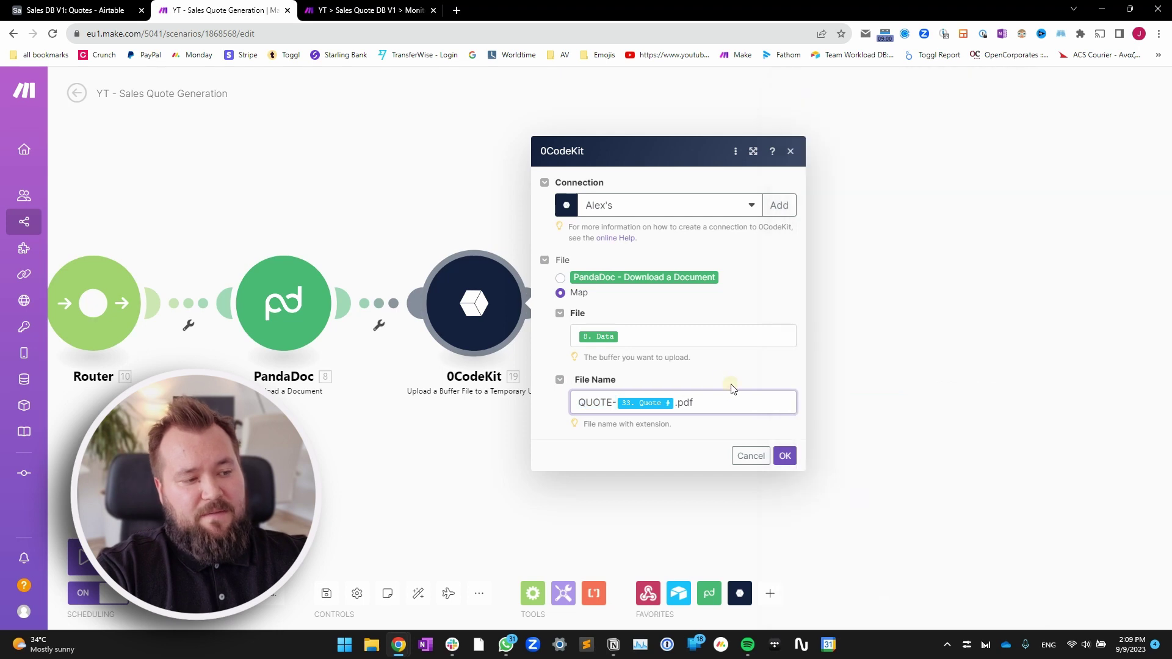
click(617, 460)
Review the Last Updated Status formula and the PDF item's File URL and File name mappings in the final Update Quote module
click(535, 316)
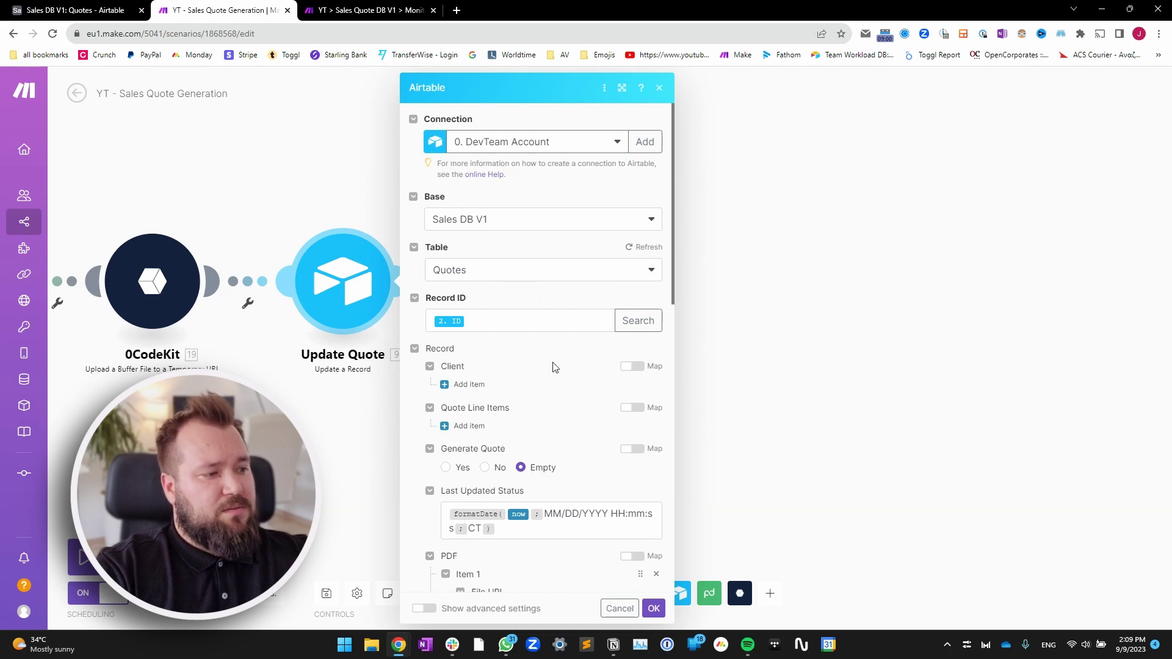
scroll(549, 427, down, 3)
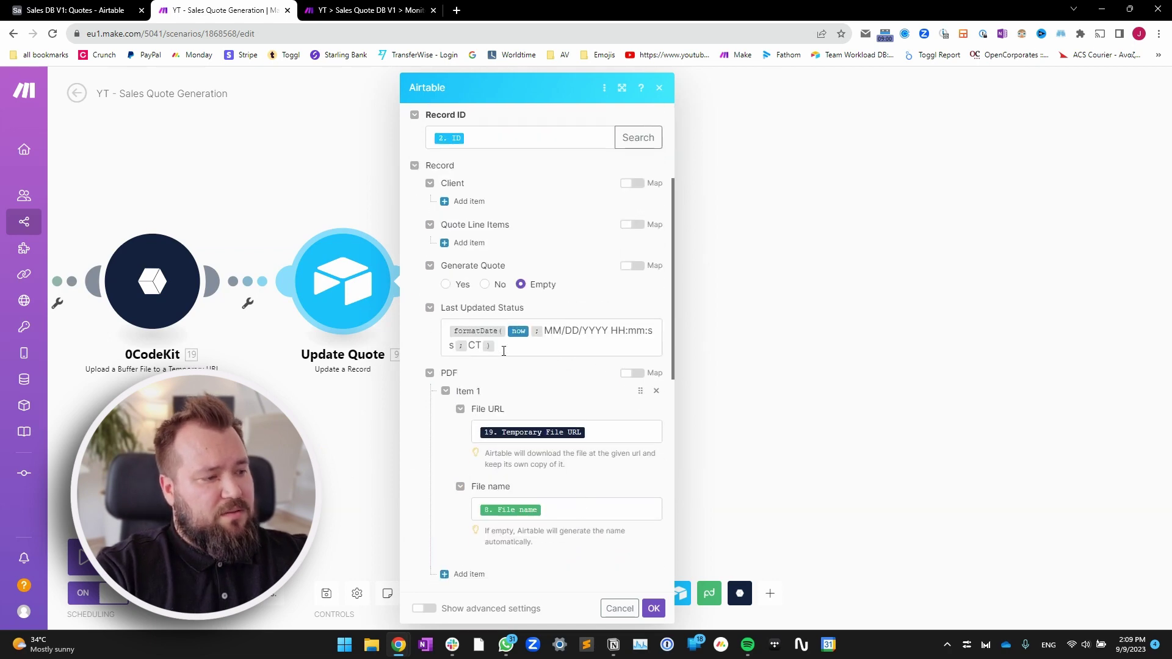
click(437, 329)
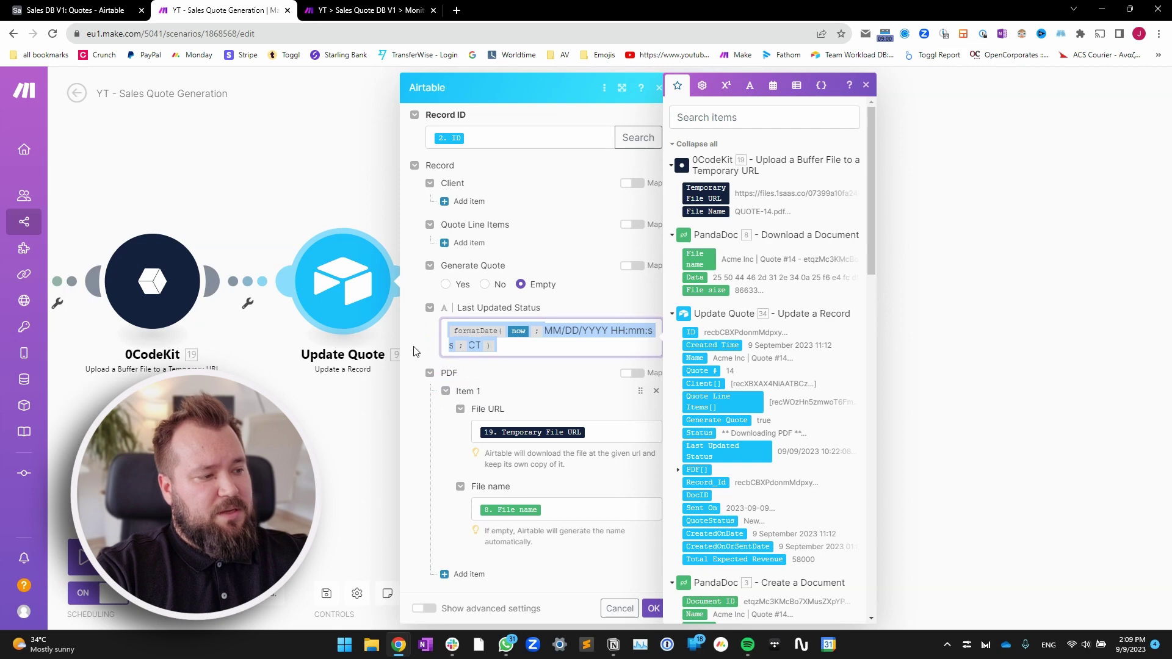
click(488, 420)
click(608, 432)
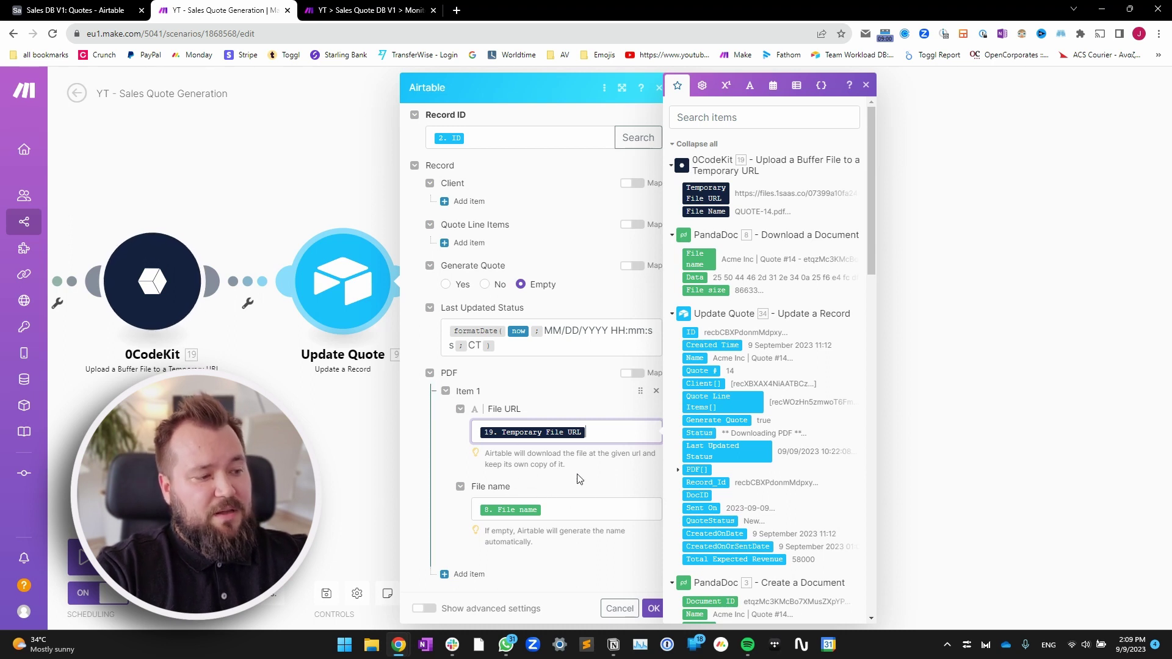
click(557, 510)
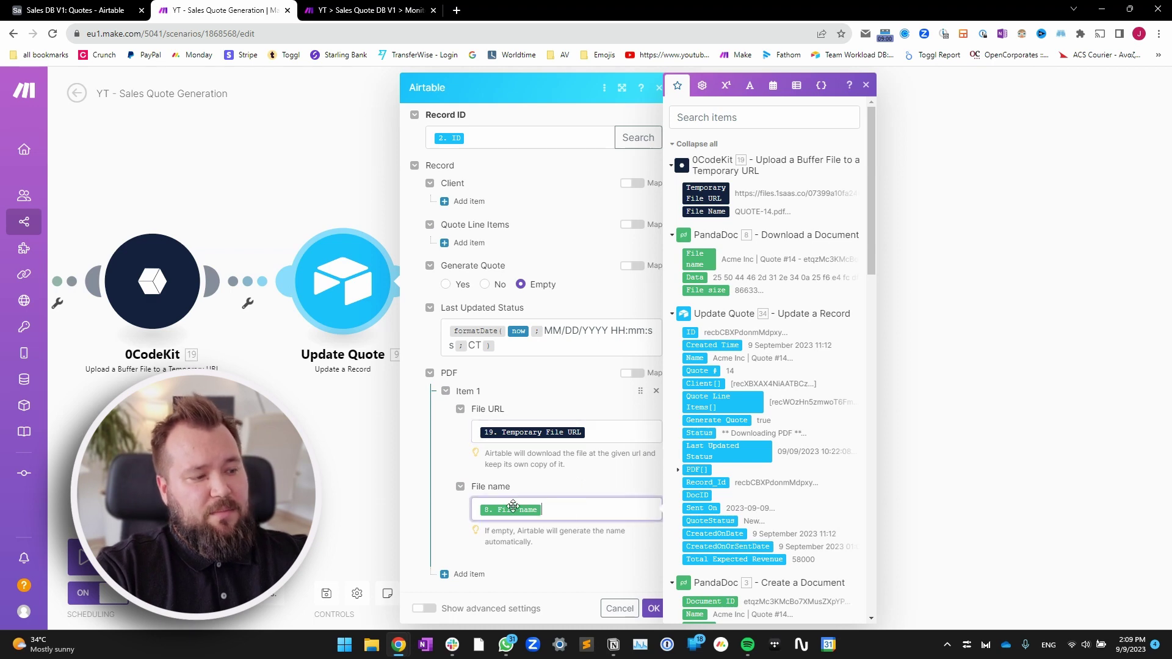
click(444, 461)
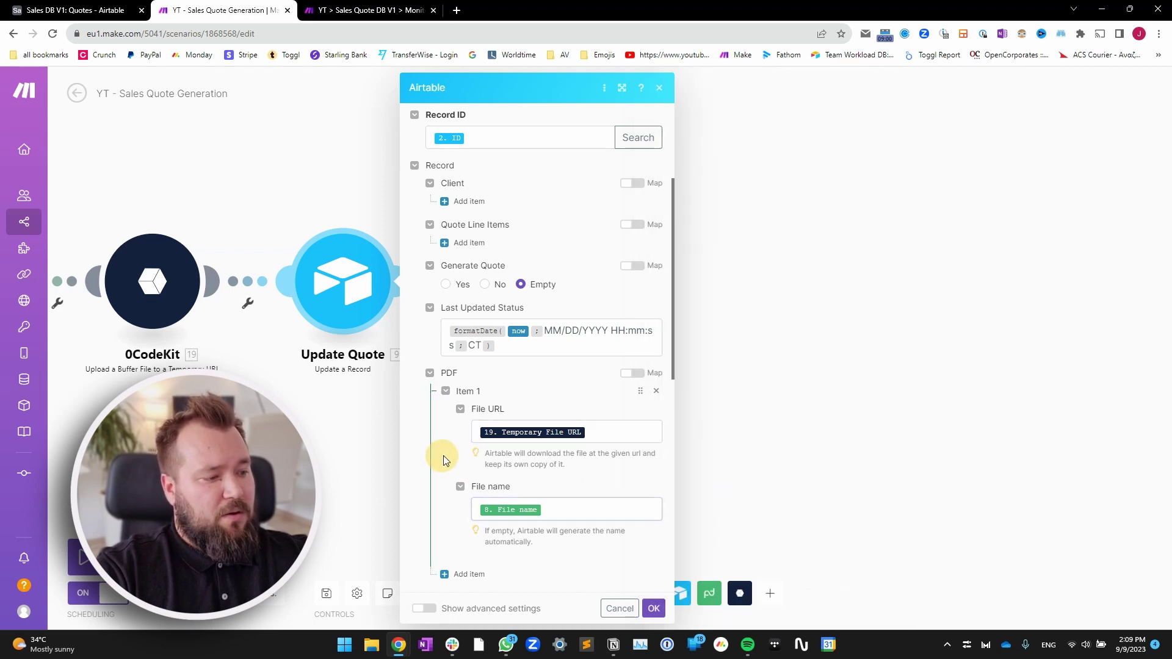
Check the DocID and Status mappings in the final Update Quote module, and close its settings
scroll(444, 461, down, 8)
click(558, 386)
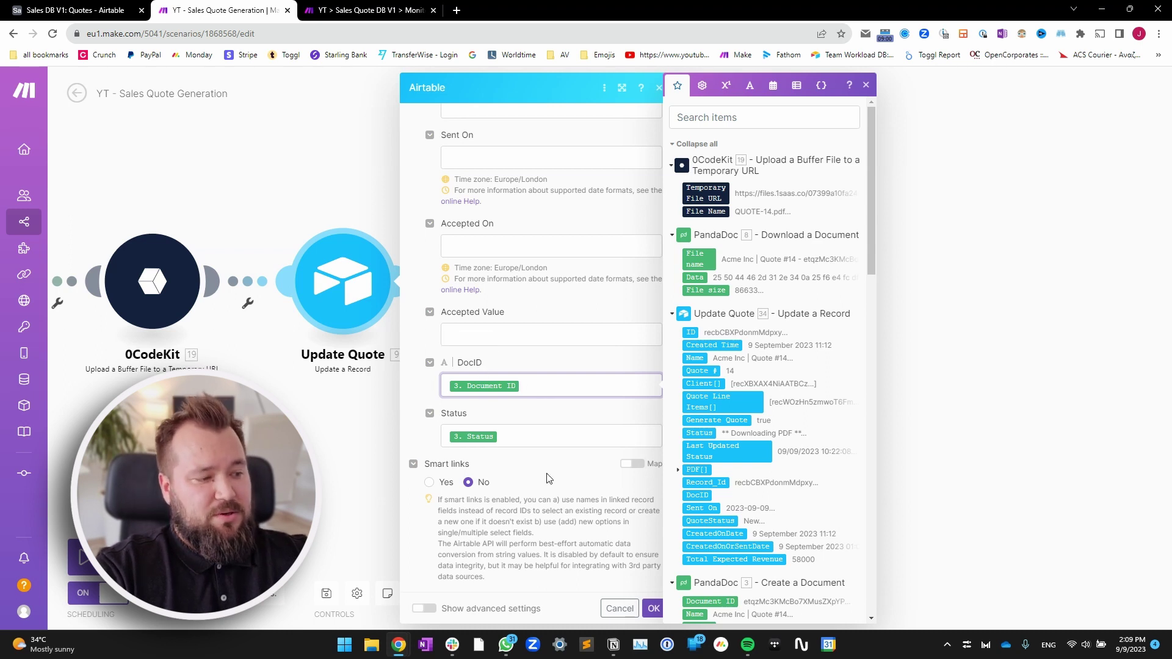
click(534, 433)
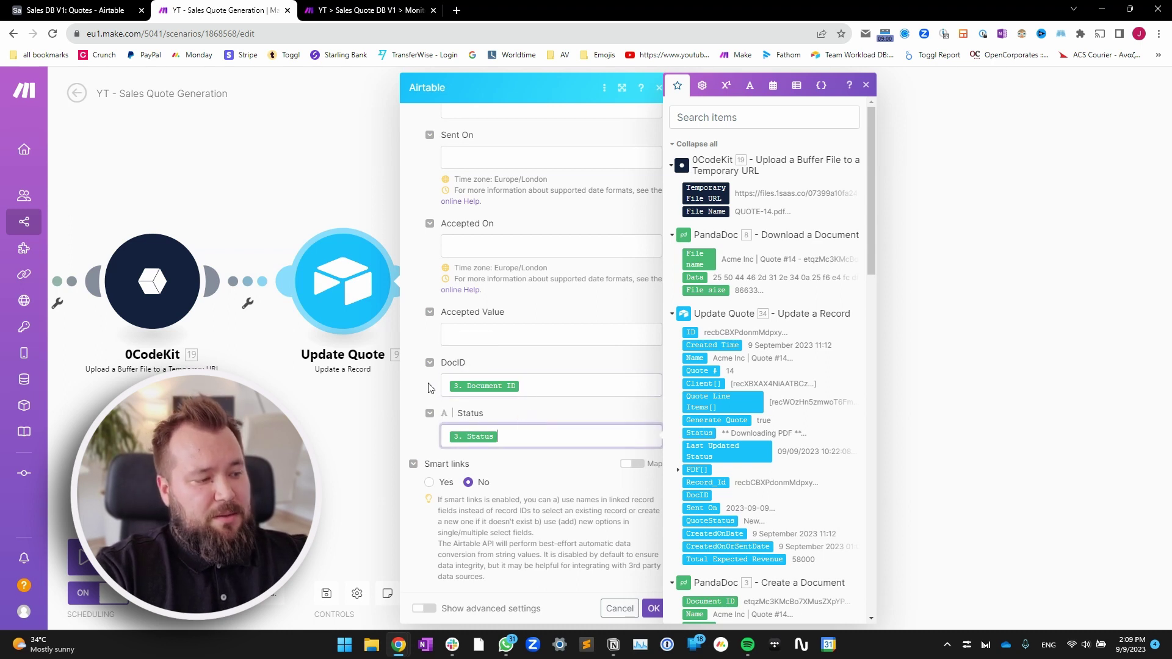
click(685, 387)
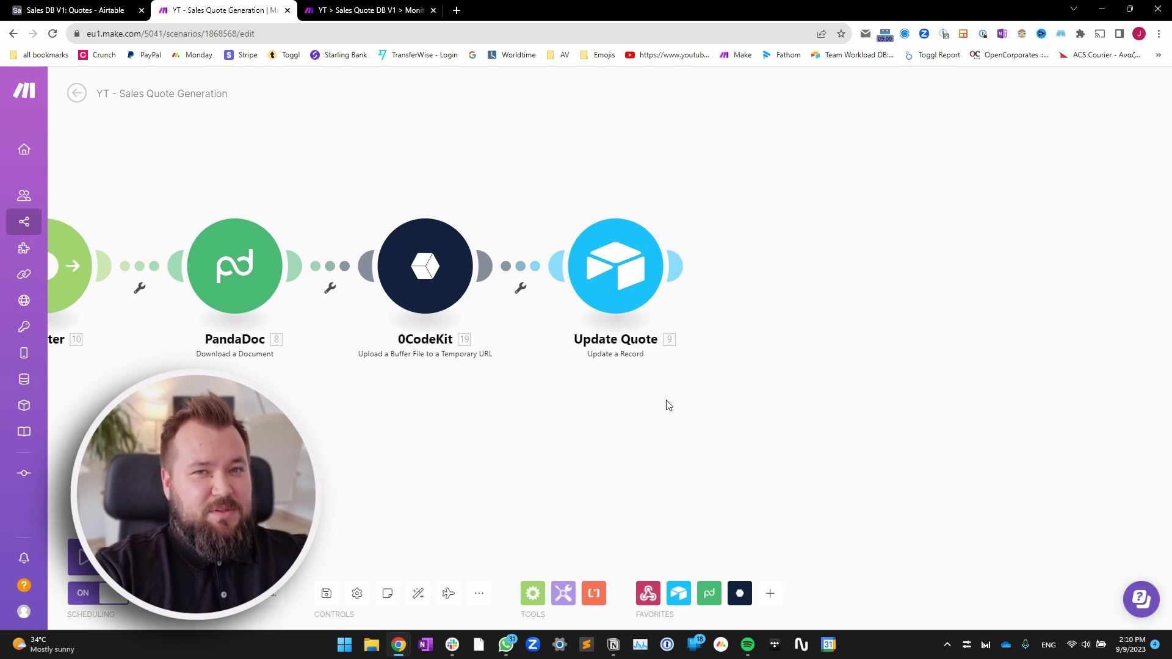
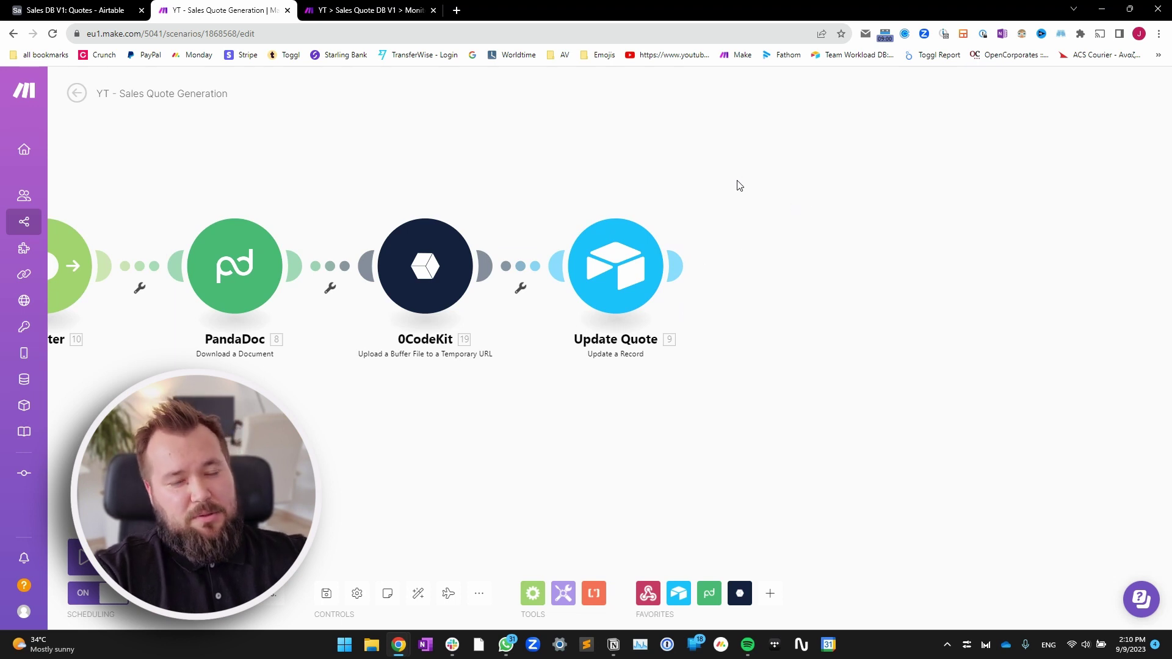
Switch to the Monitor Document Status Updates scenario and open the PandaDoc Watch Documents trigger to view its webhook
click(360, 11)
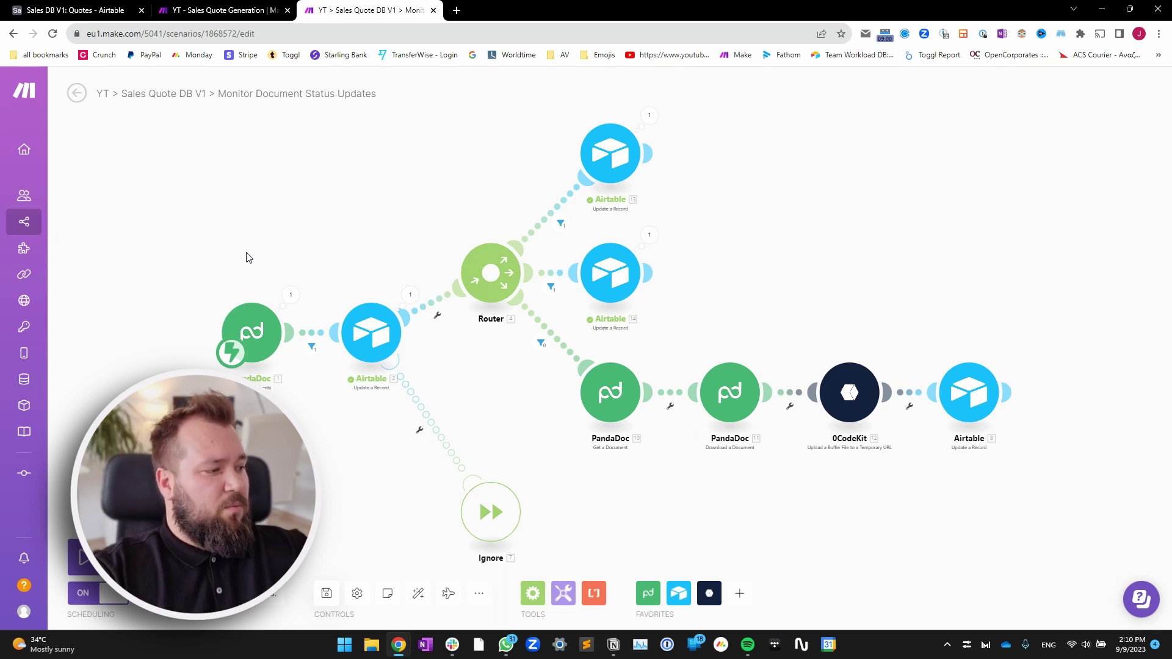
drag(246, 259, 333, 200)
scroll(329, 207, up, 3)
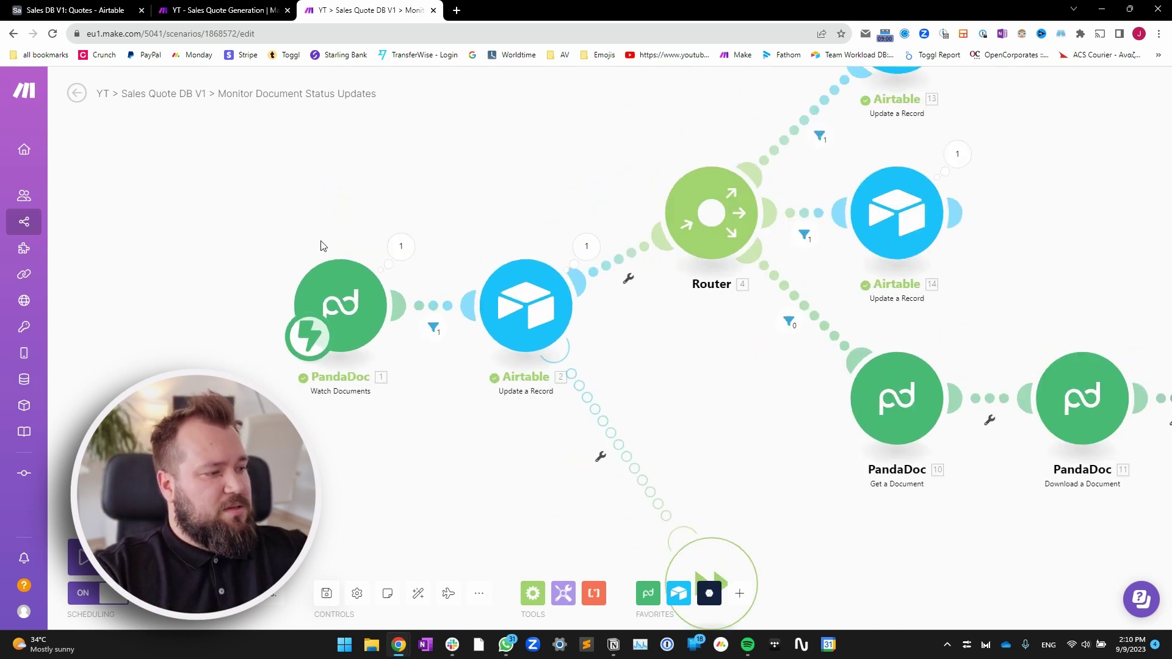
click(328, 298)
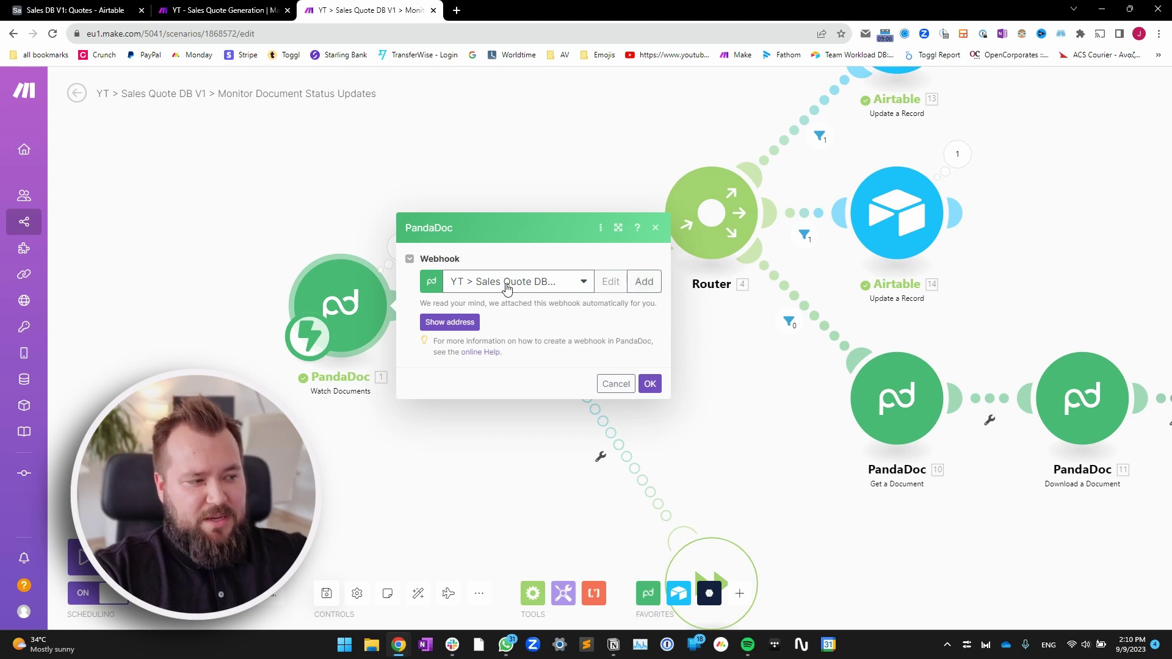
Start a new PandaDoc webhook and select all Webhook Payload options and all Triggers
click(645, 281)
drag(699, 142, 838, 139)
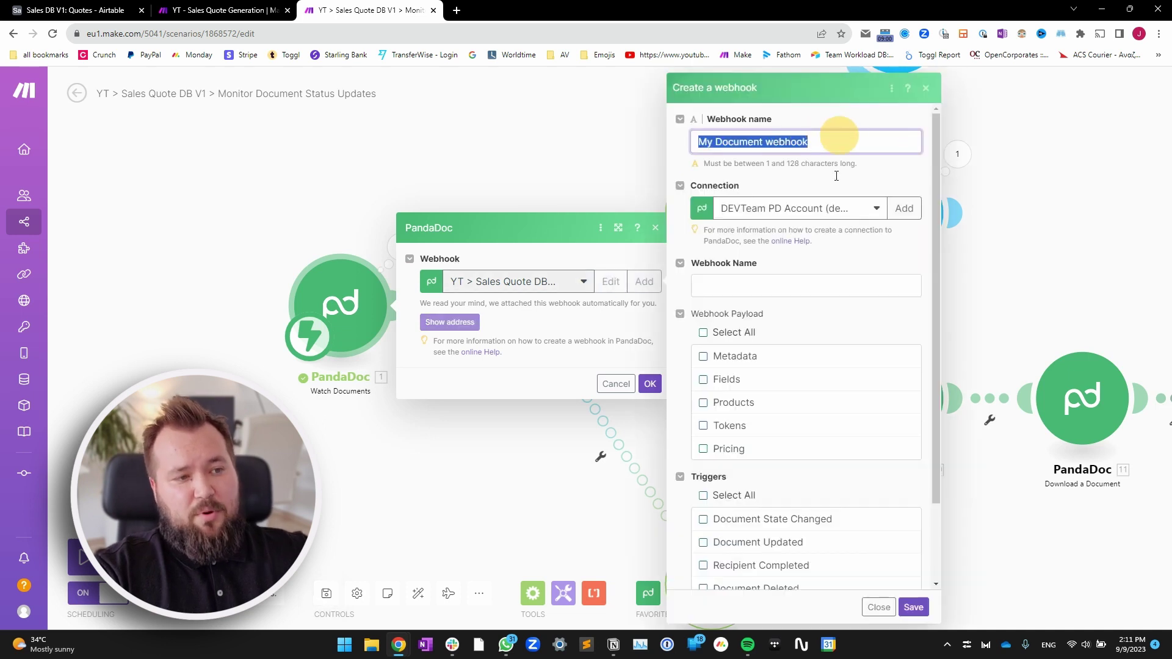
click(752, 288)
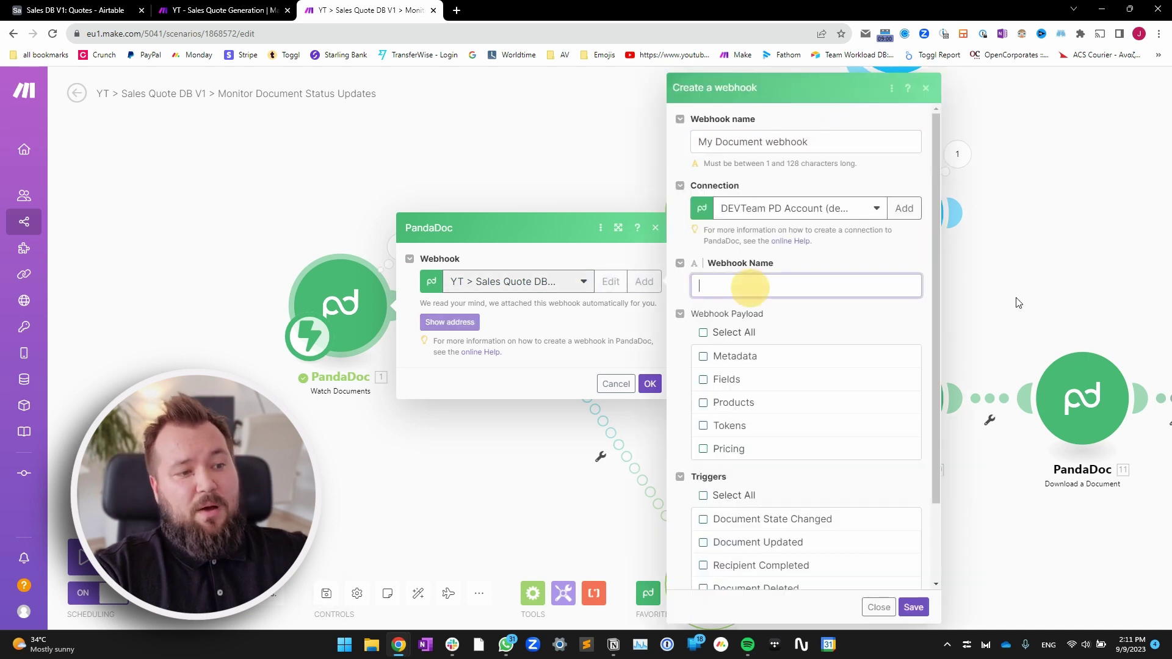
click(704, 336)
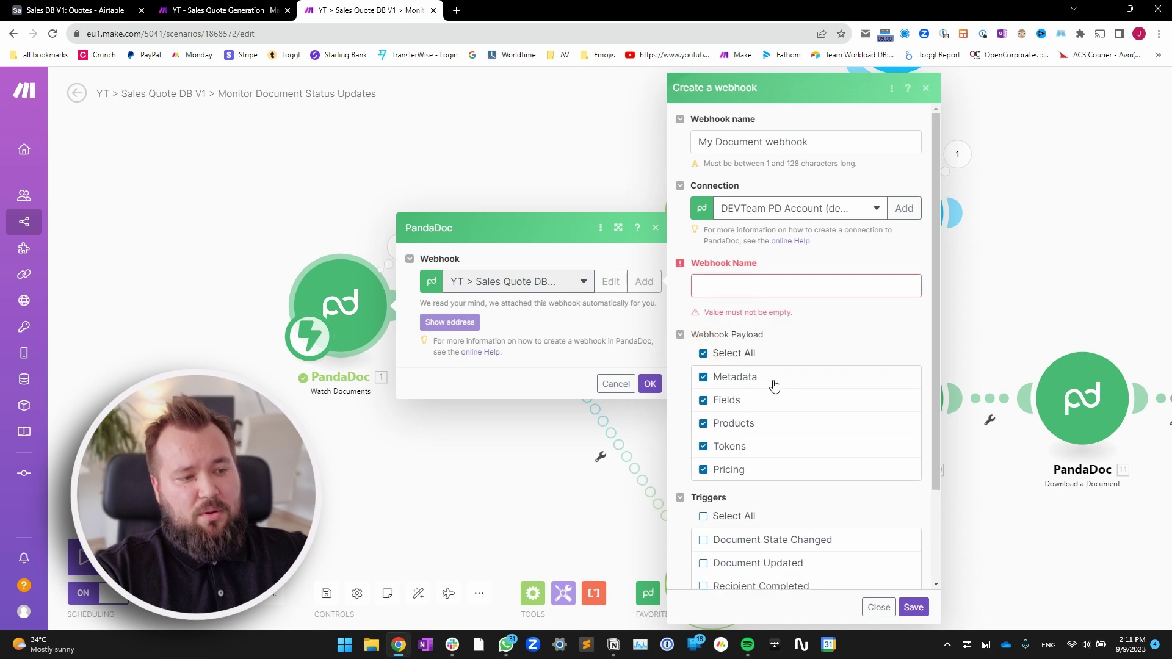
scroll(783, 420, down, 1)
scroll(783, 424, down, 1)
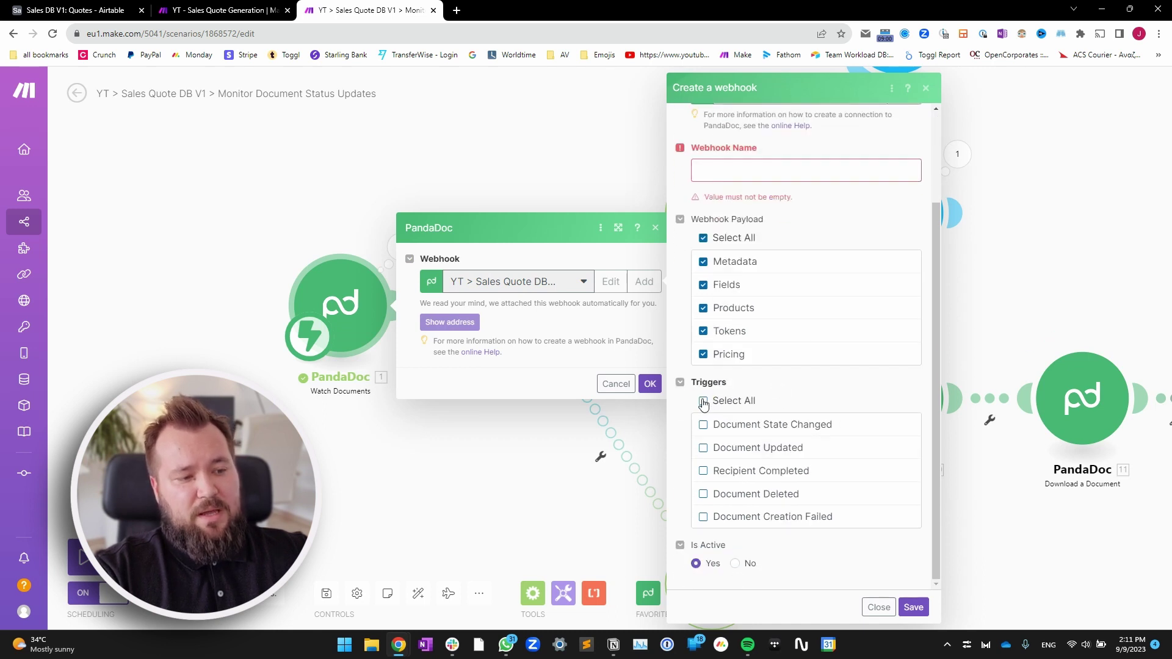
click(704, 401)
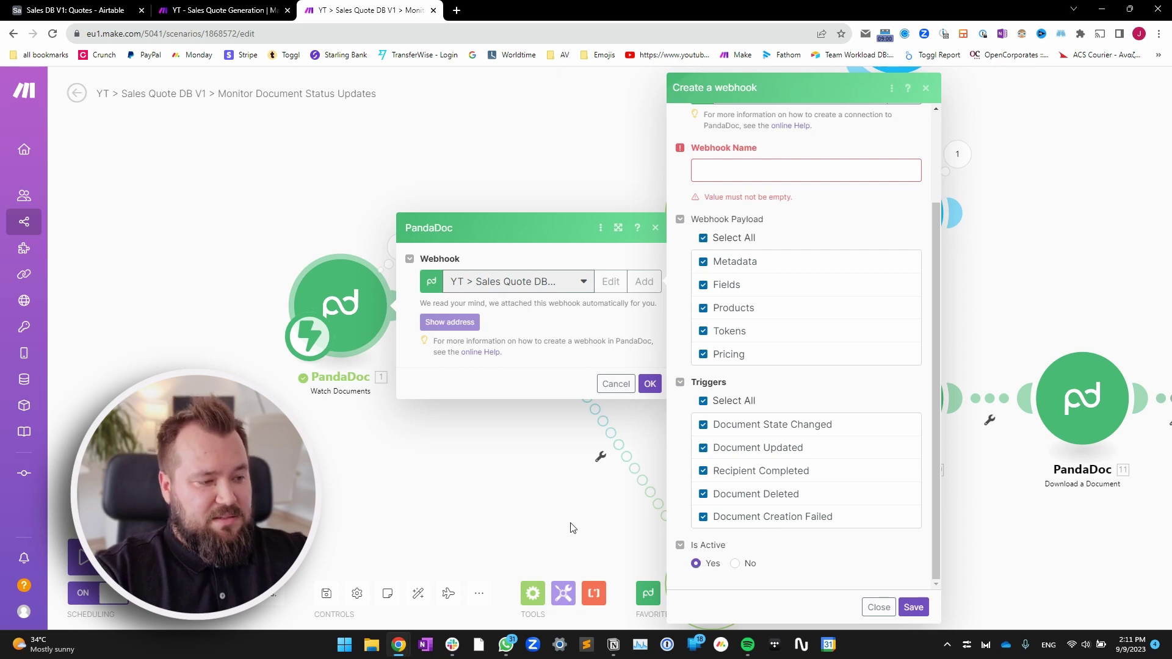
scroll(775, 239, up, 3)
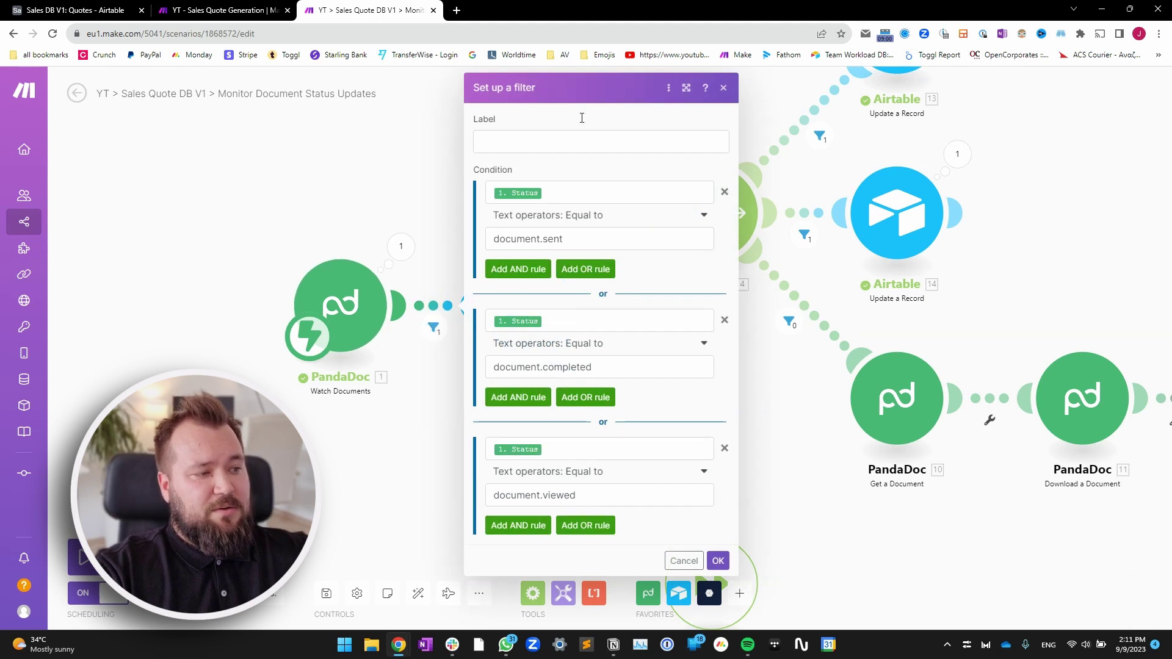
Examine the three Status conditions in the filter between the PandaDoc trigger and the first Airtable module, and close the filter
click(558, 191)
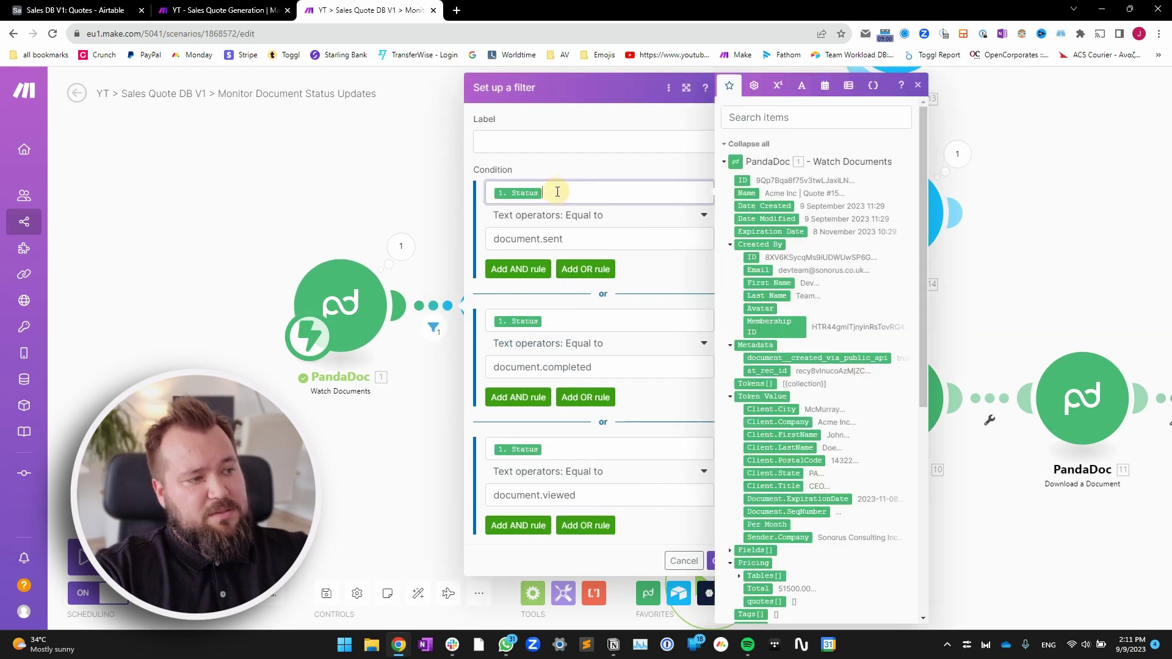
click(581, 241)
drag(582, 241, 491, 239)
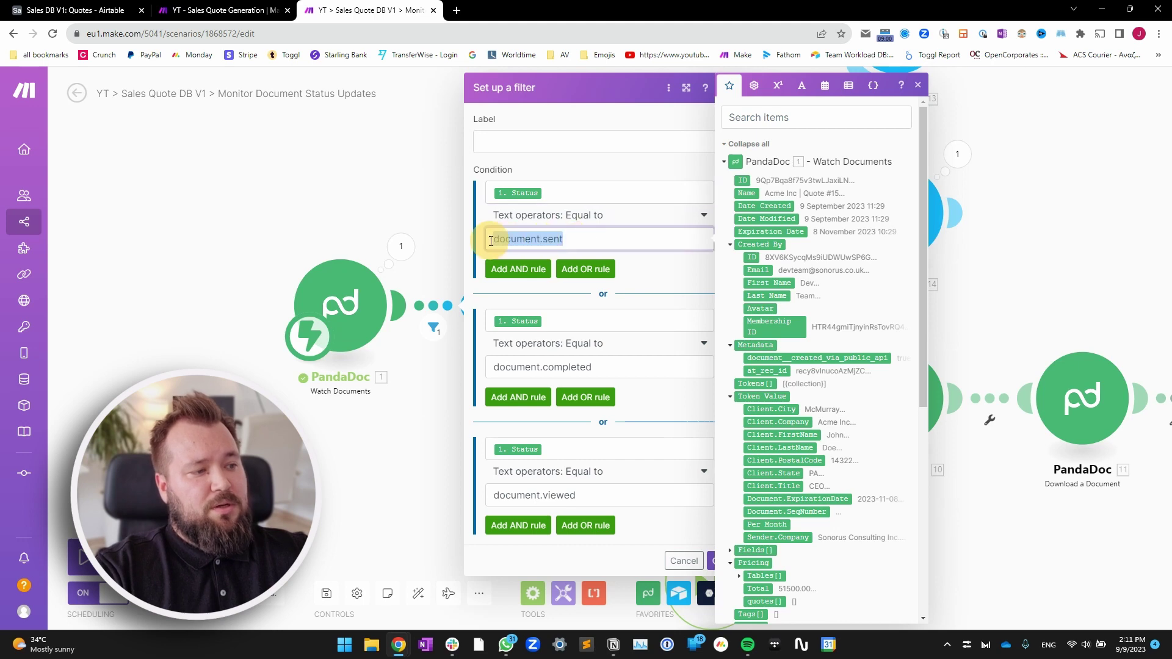
click(604, 308)
drag(592, 367, 500, 368)
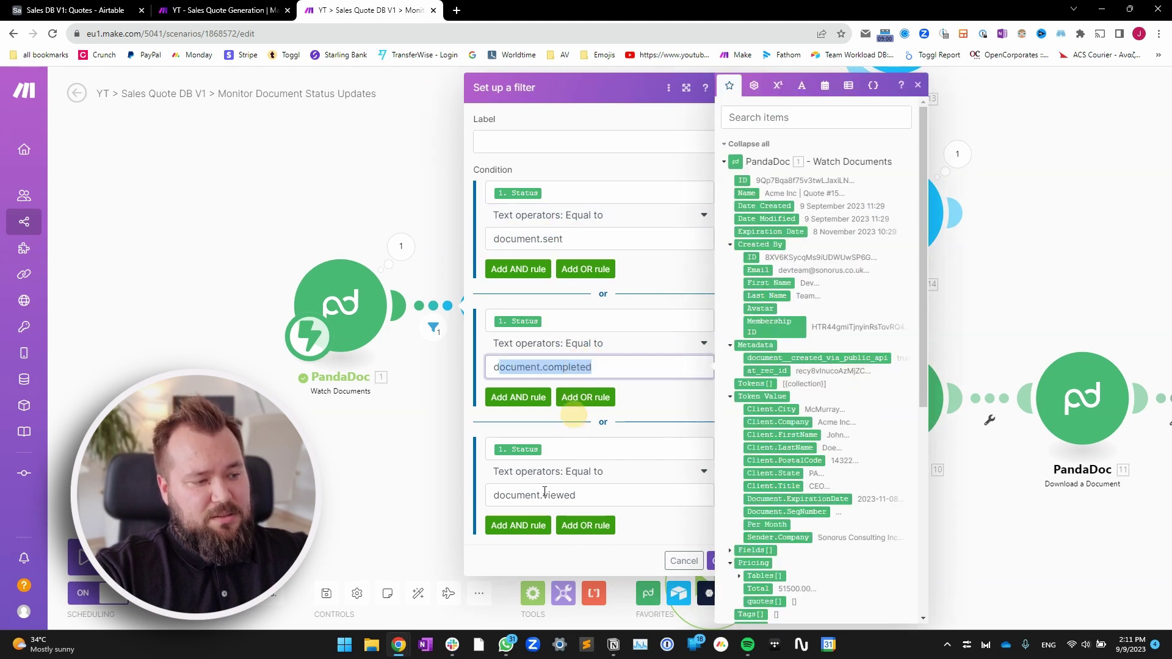
drag(494, 495, 580, 495)
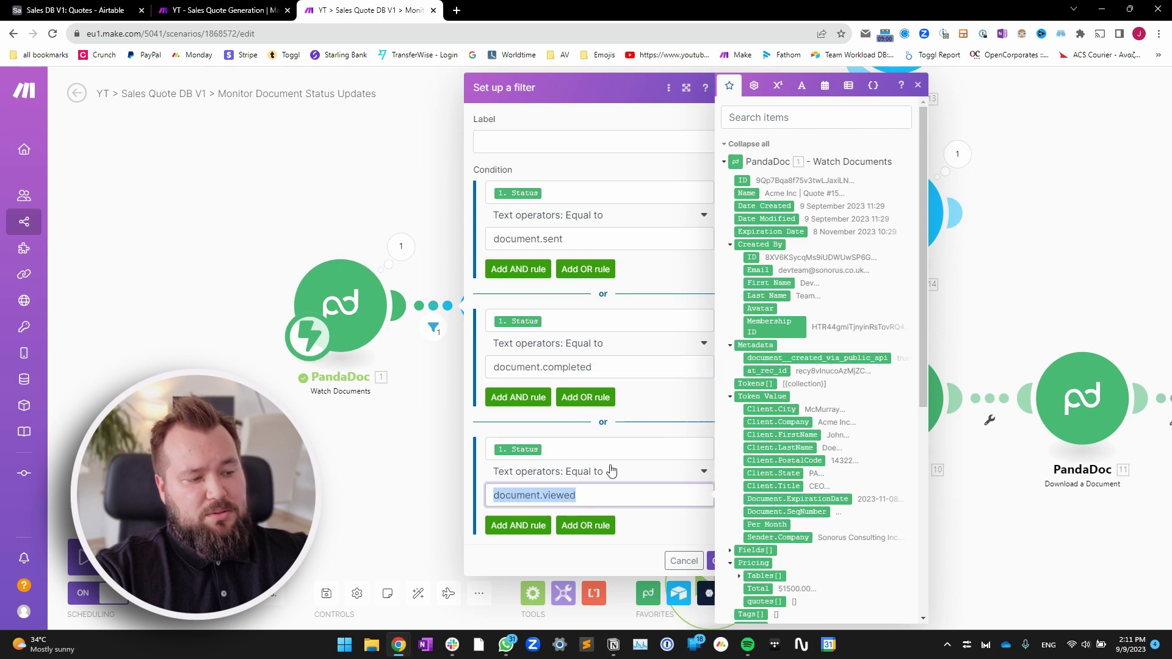
key(Escape)
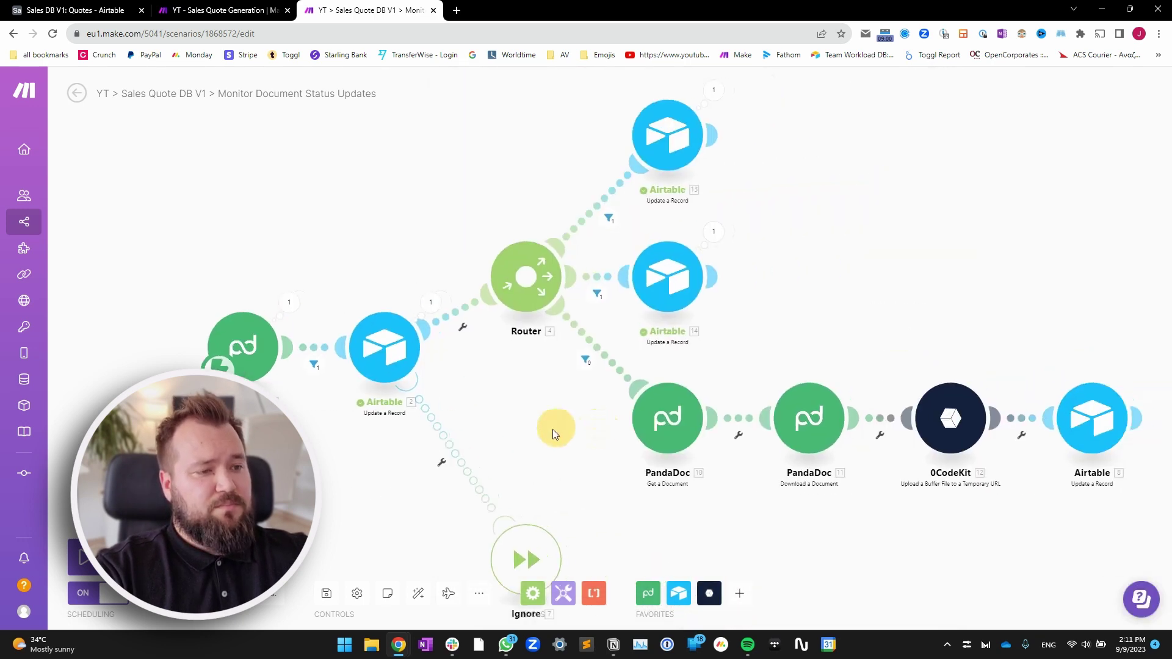
Review the Record ID and Status mappings in the first Airtable Update a Record module, and close its settings
click(384, 360)
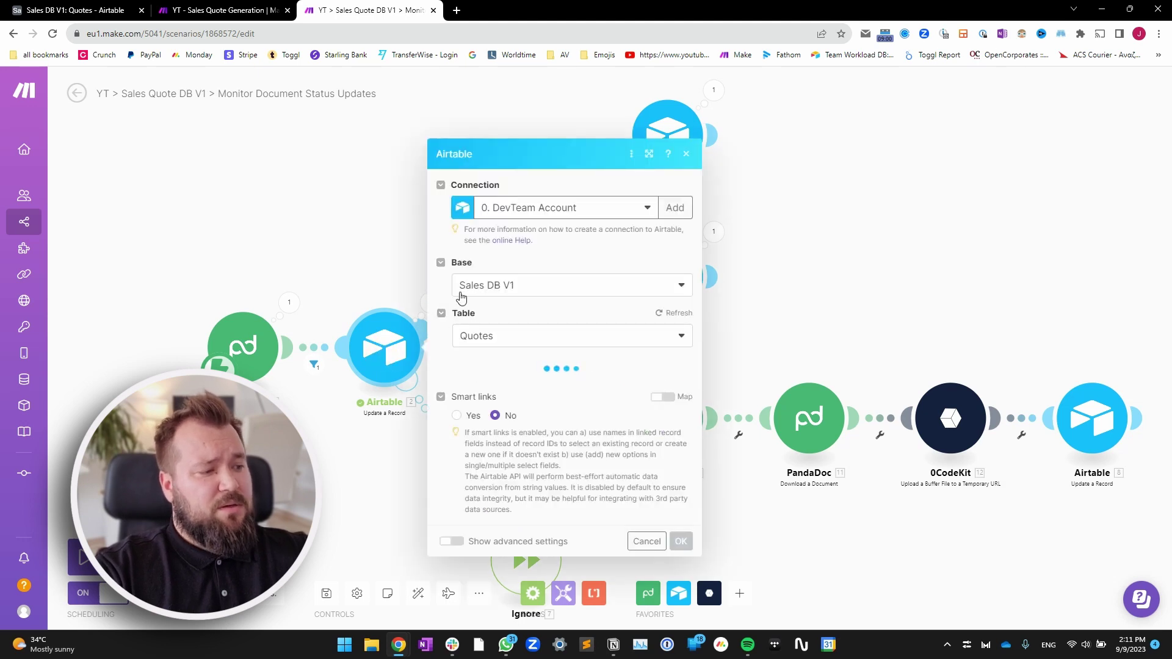
click(588, 325)
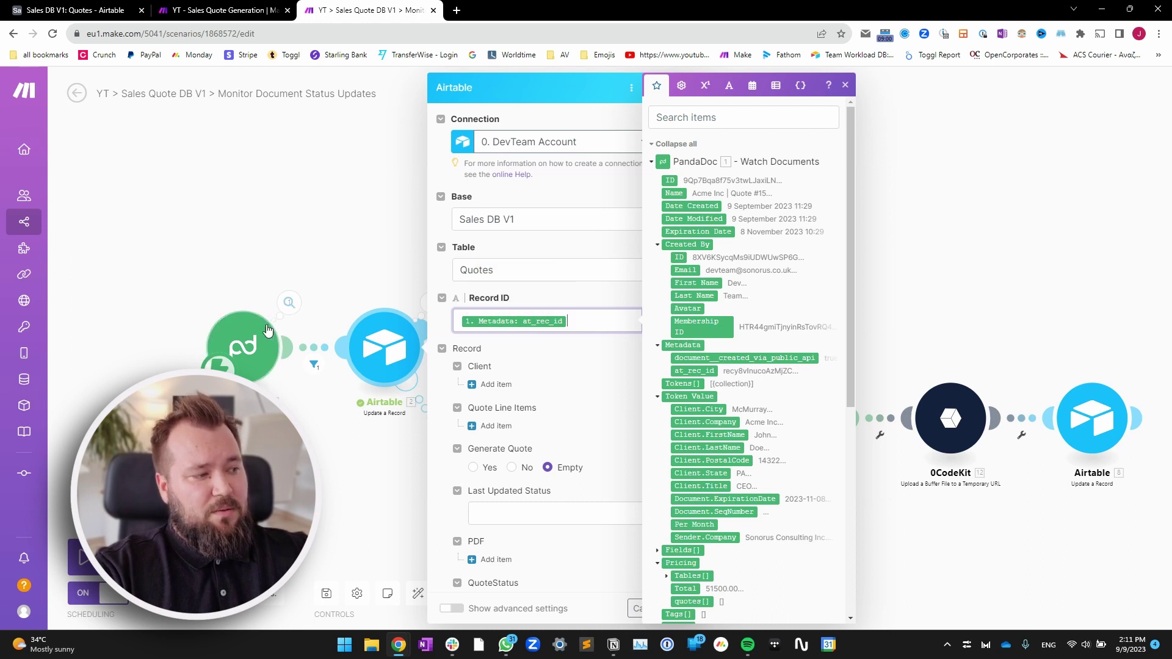
click(574, 352)
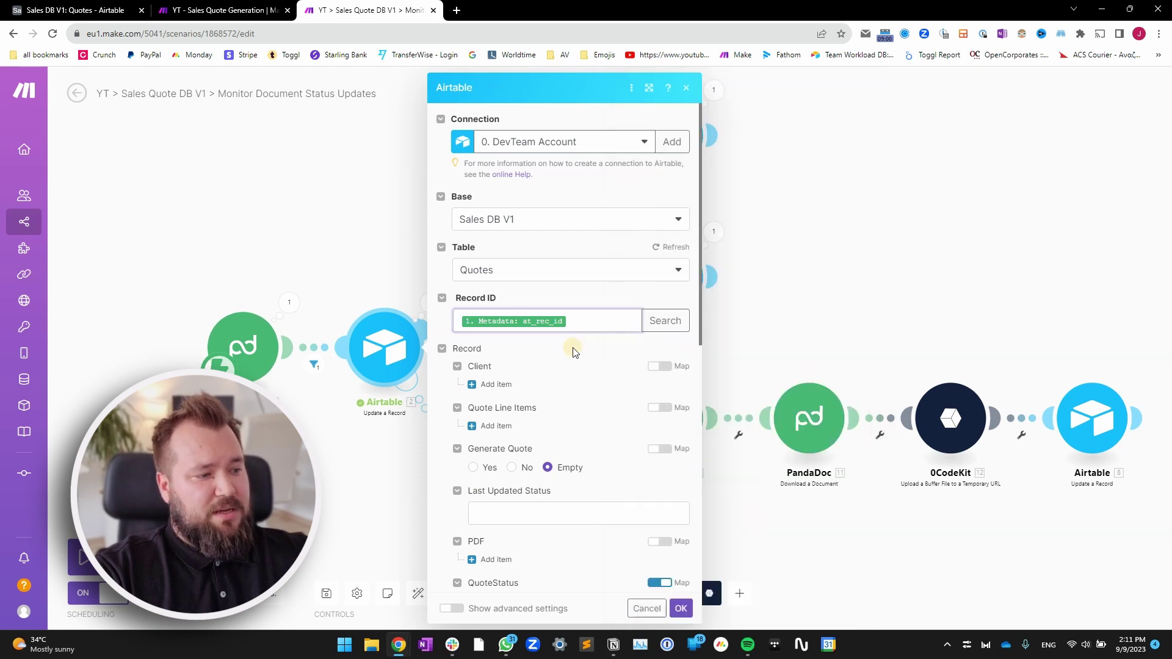
scroll(573, 353, down, 1)
scroll(574, 352, down, 8)
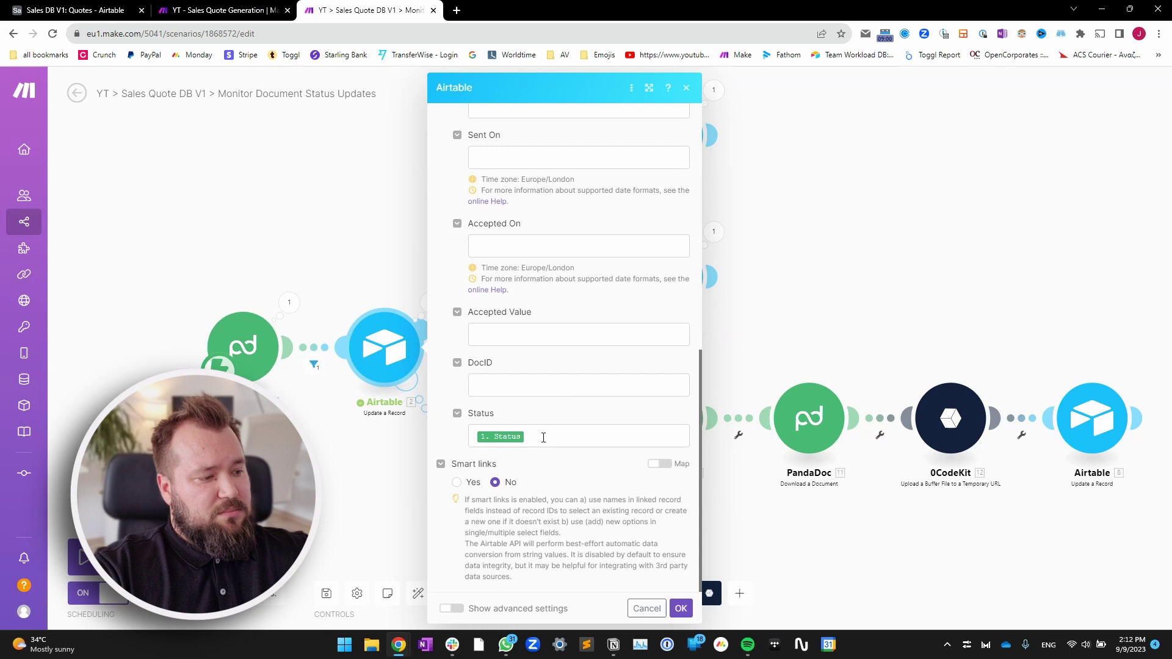
click(547, 439)
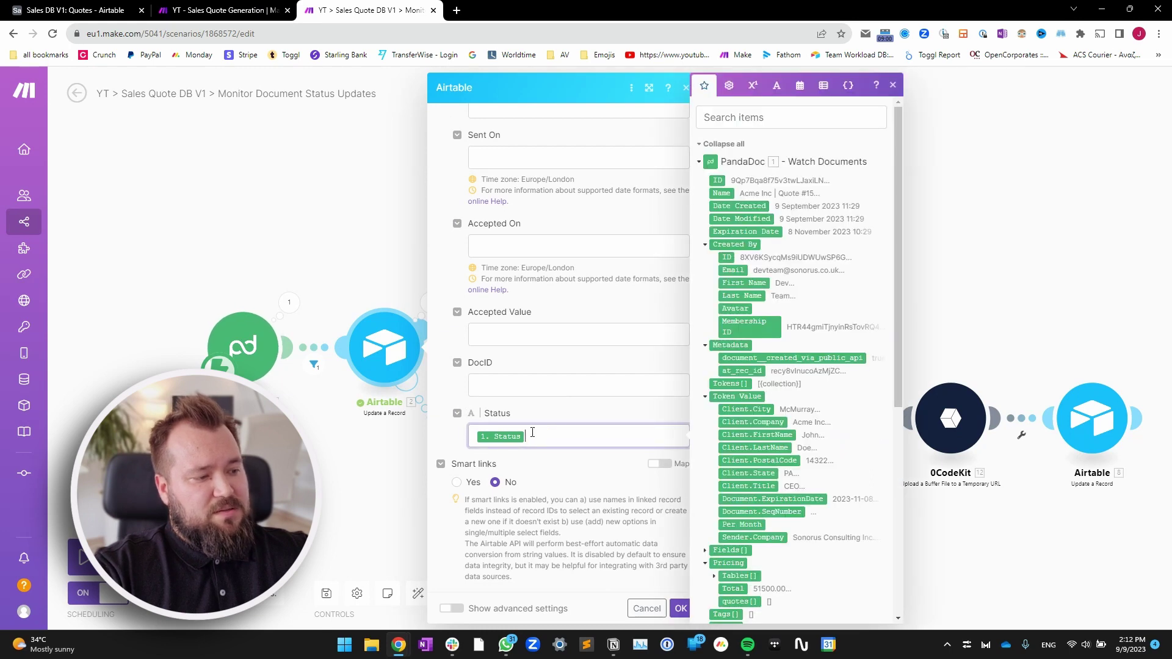
click(681, 609)
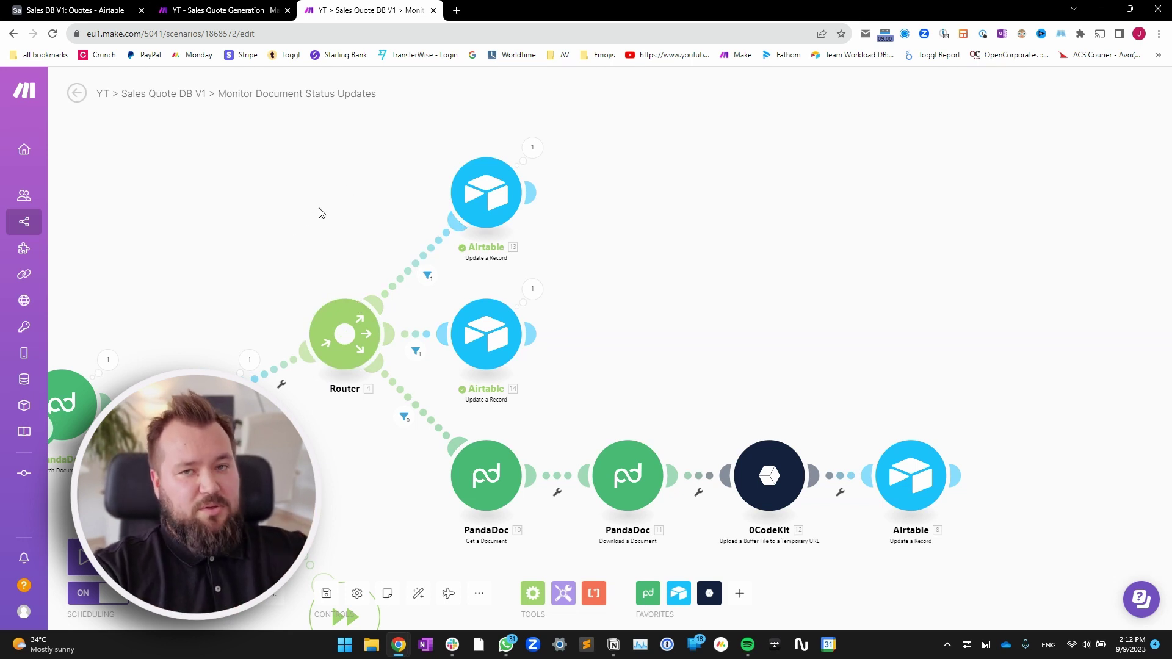
Check the filter on the router's first route and the Record ID mapping in that route's Airtable module
click(427, 274)
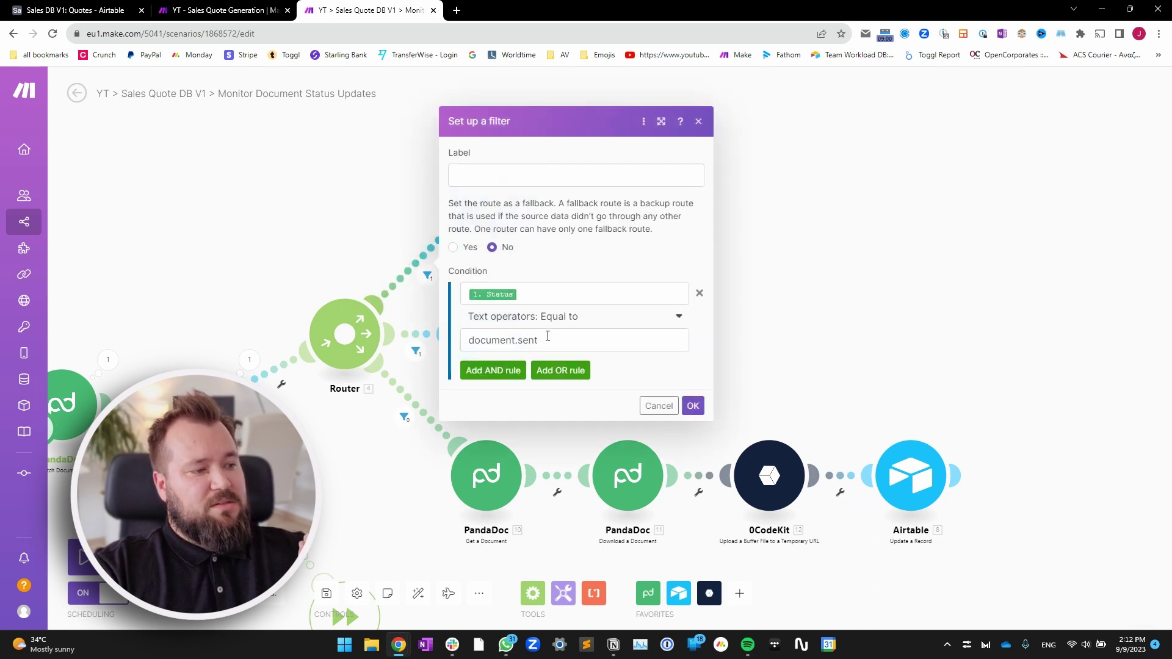
click(373, 226)
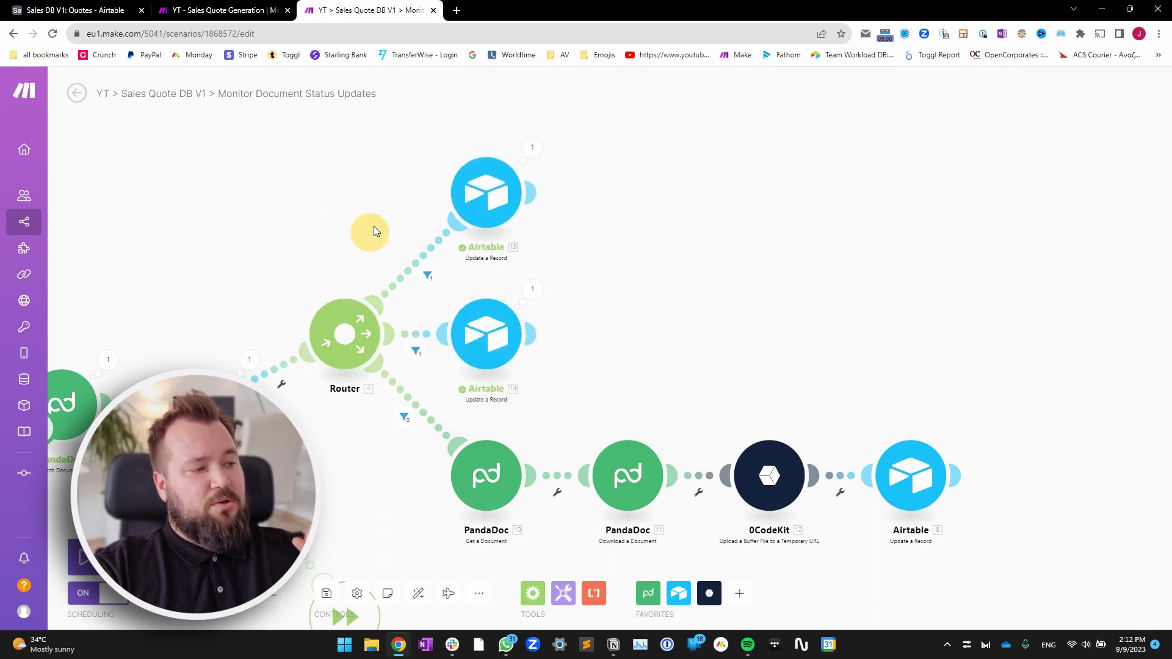
click(483, 194)
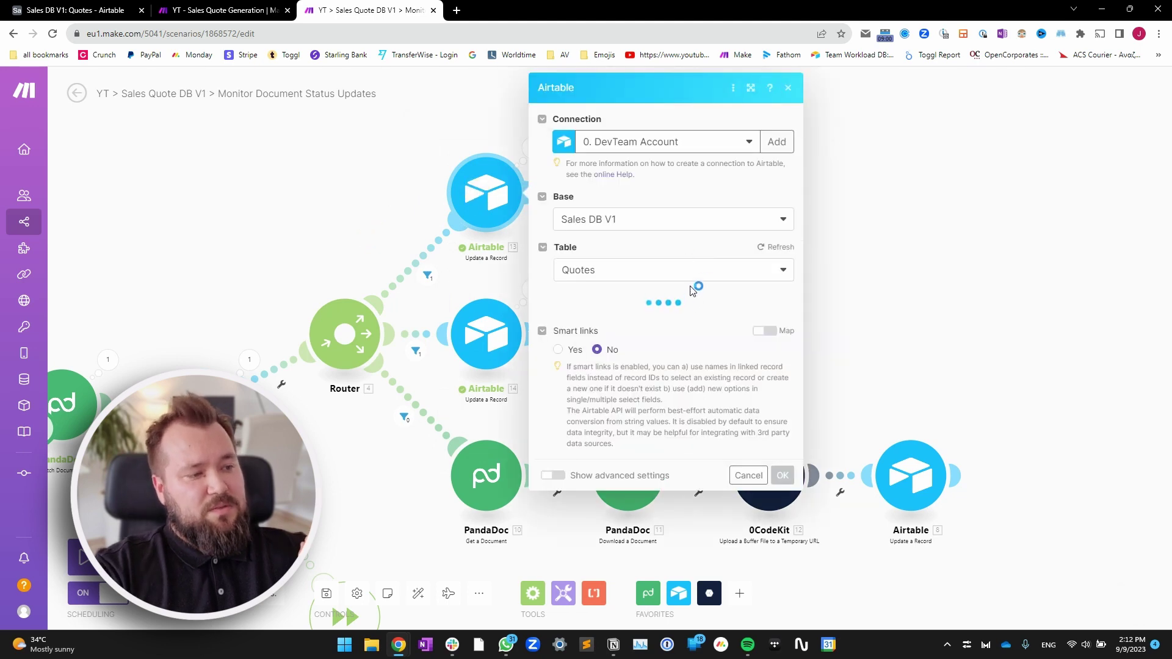
click(606, 316)
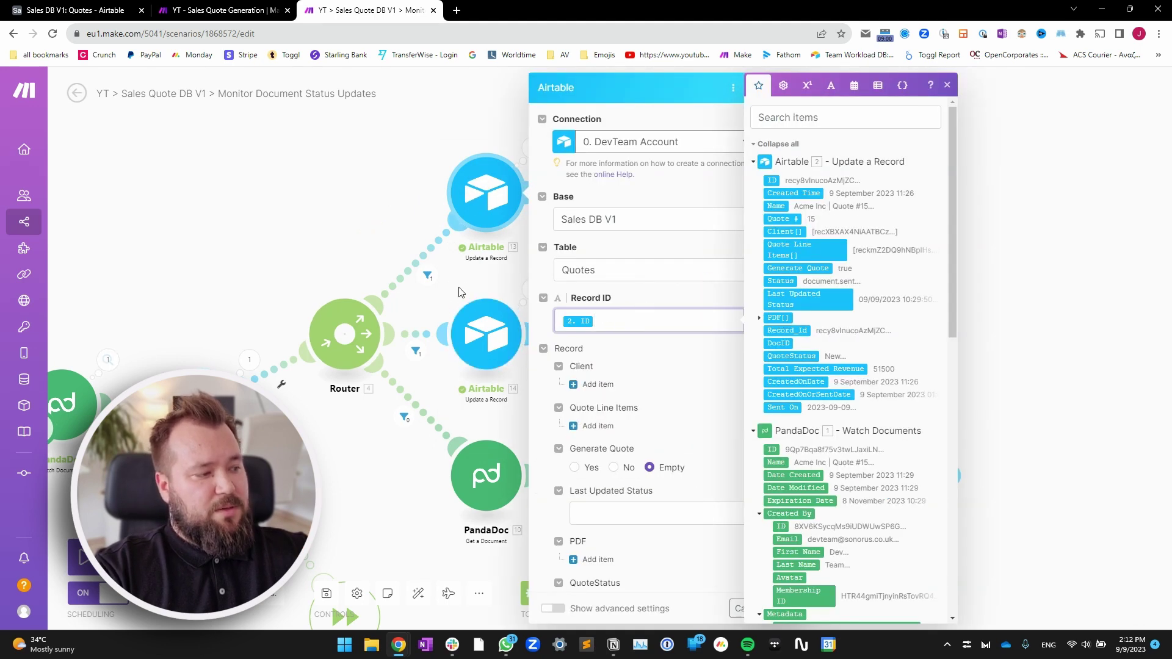
Review the QuoteStatus options and the Sent On mapping in the first route's Airtable module, and close its settings
scroll(676, 291, down, 6)
click(630, 247)
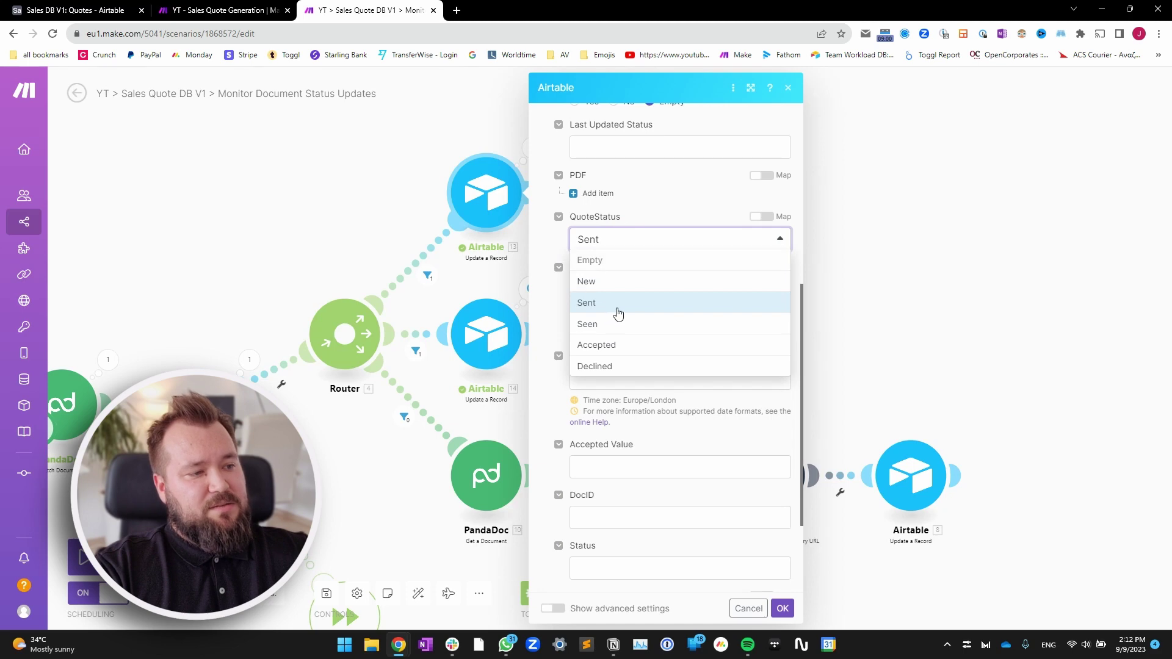
click(545, 250)
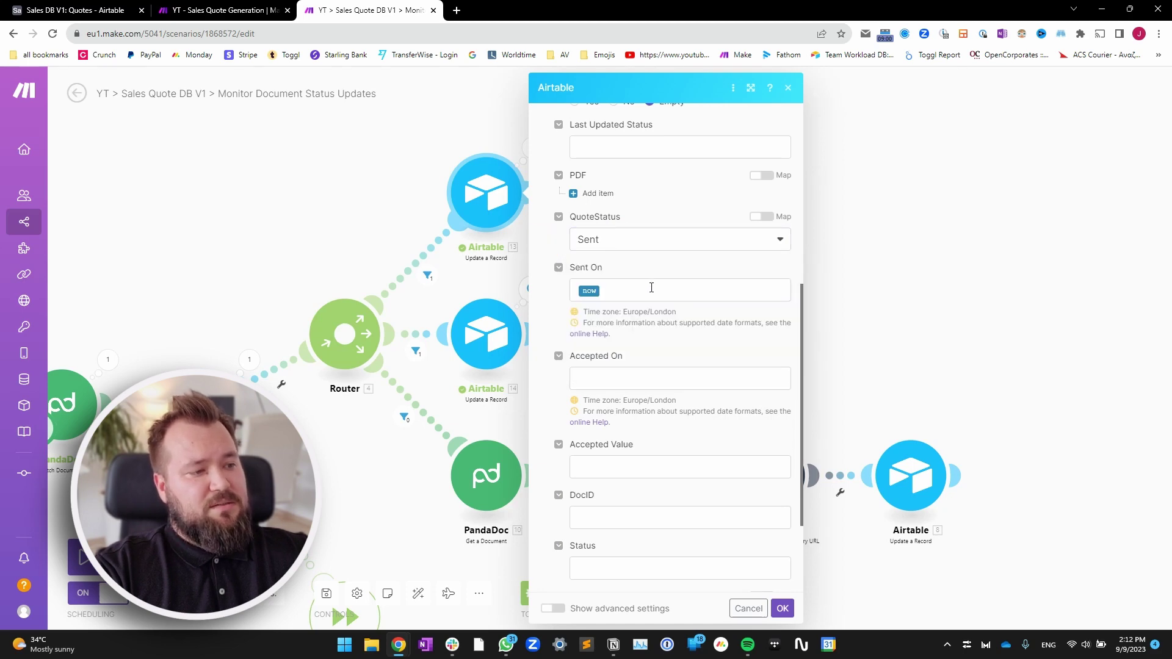
click(647, 290)
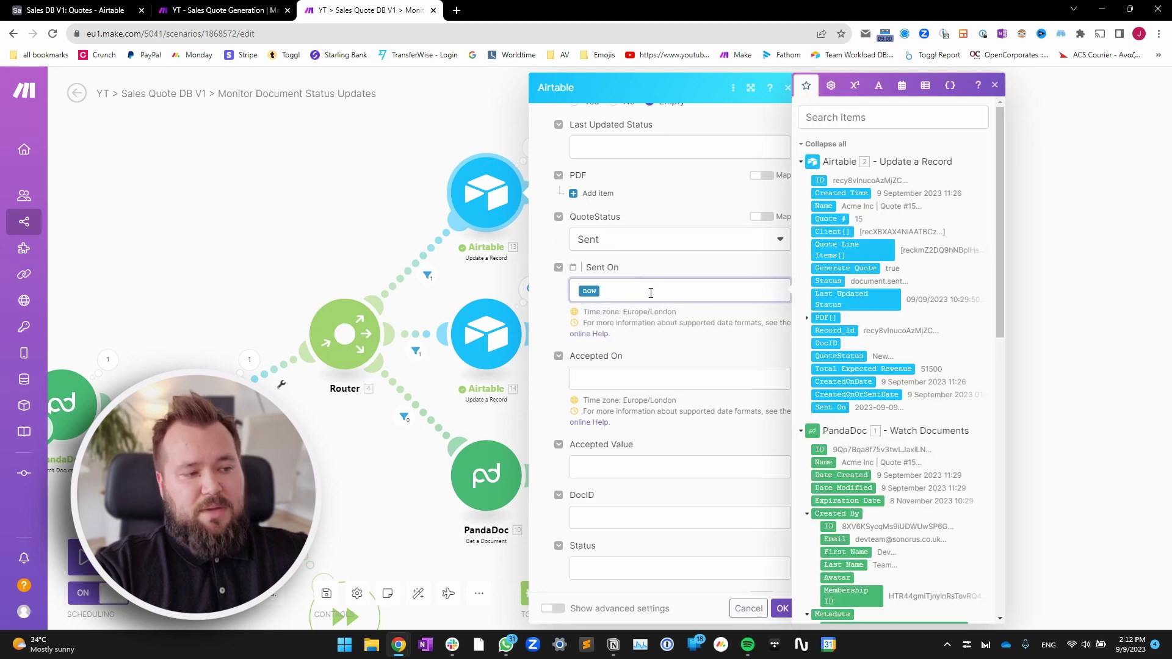
click(554, 310)
scroll(553, 310, down, 4)
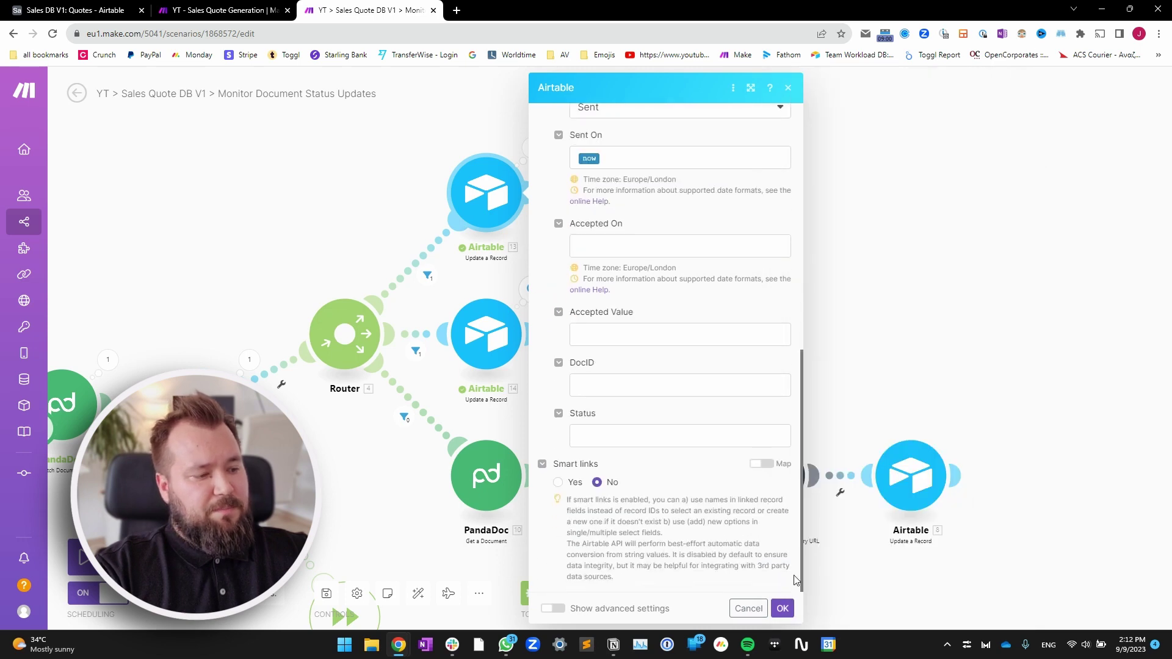
click(783, 608)
Inspect the filter on the router's second route and the QuoteStatus setting in that route's Airtable module
click(421, 339)
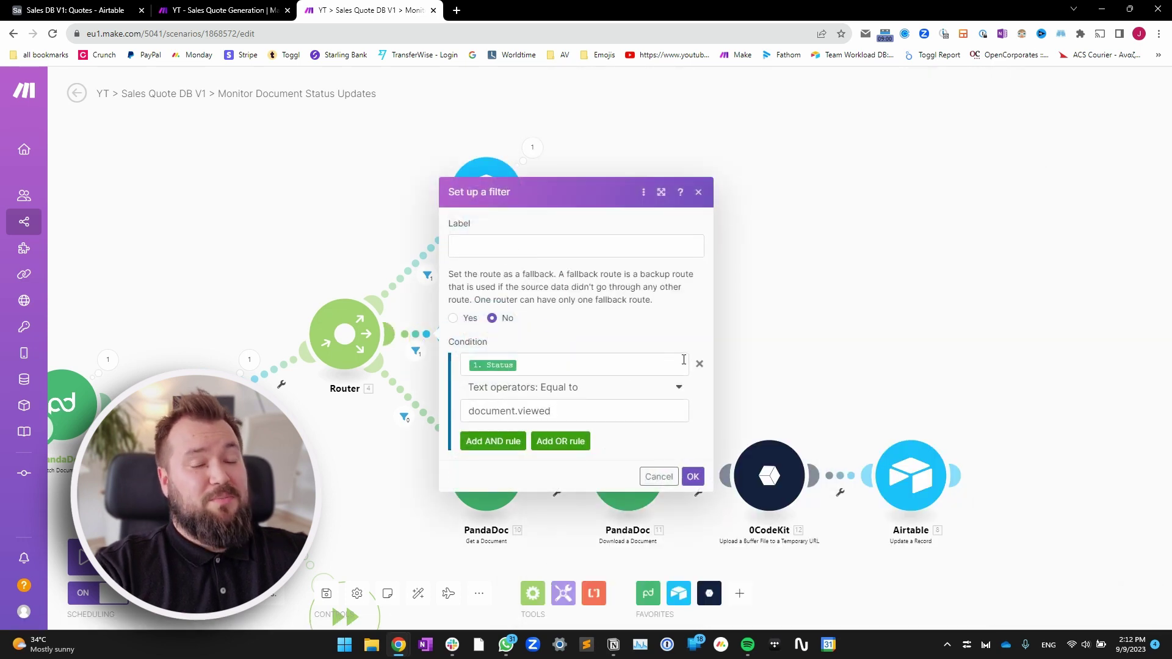
click(693, 476)
drag(579, 354, 604, 324)
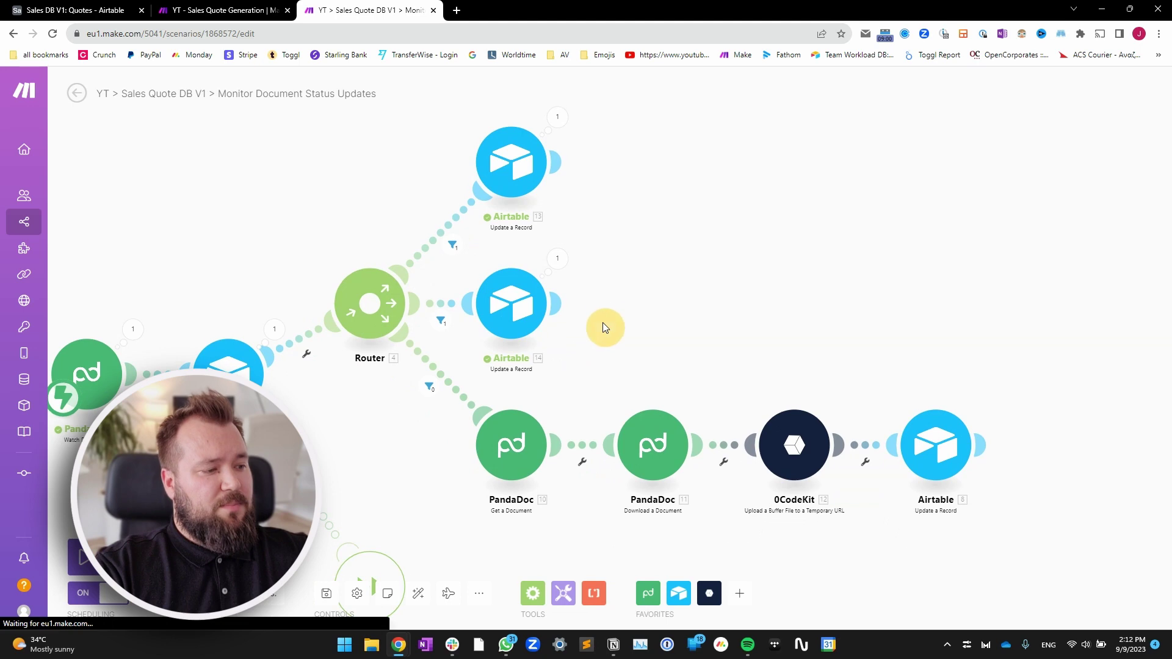
click(511, 299)
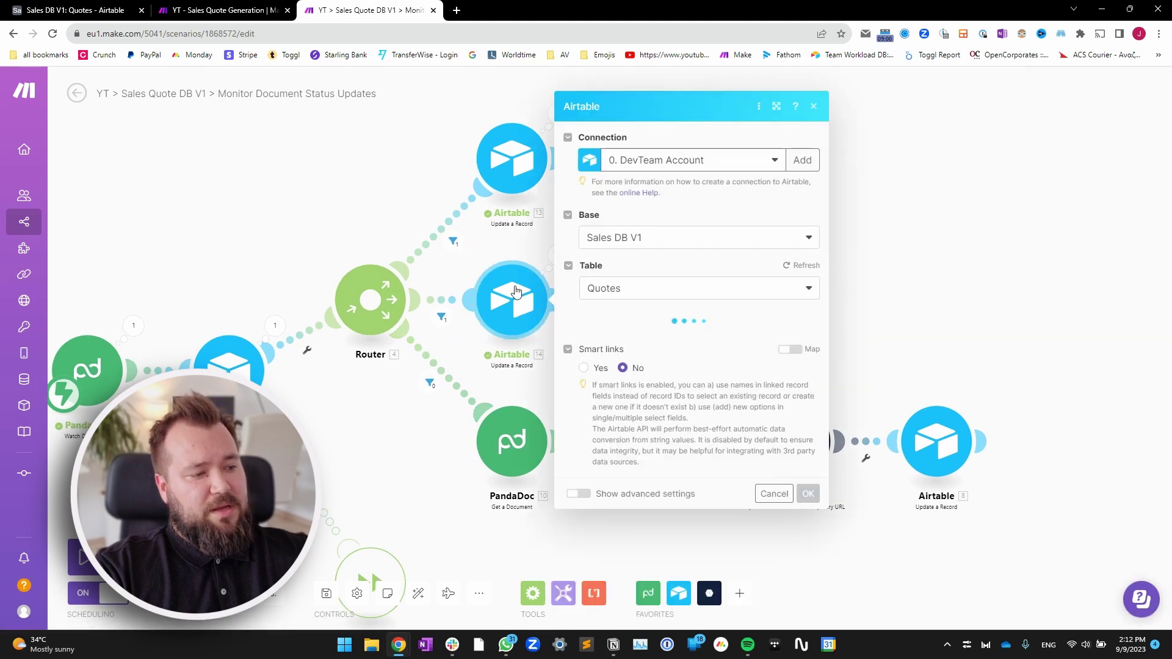
scroll(767, 506, down, 5)
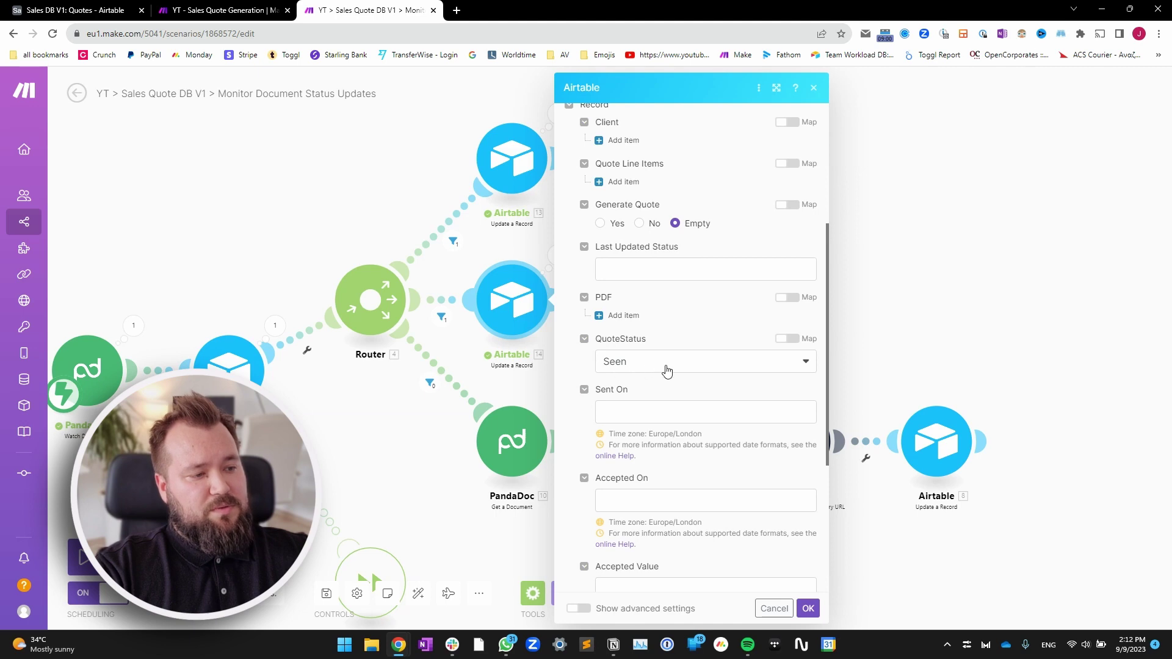
scroll(696, 376, down, 3)
Check the third route's filter and the Document ID mapping in its PandaDoc Download a Document module
drag(497, 522, 441, 317)
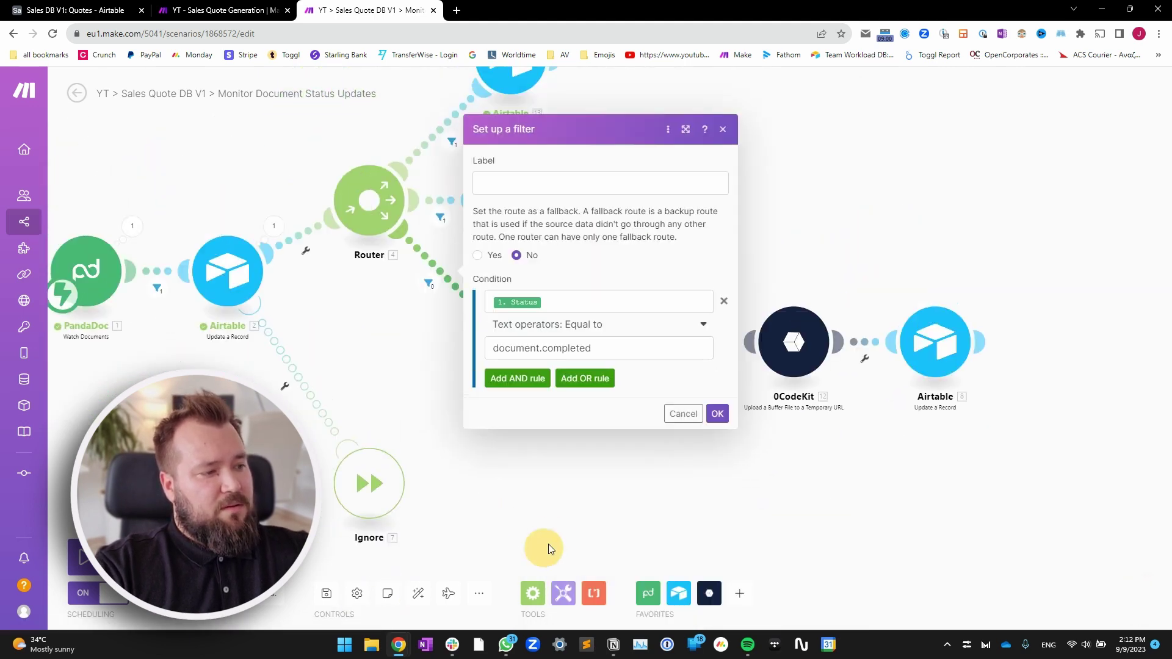
click(568, 489)
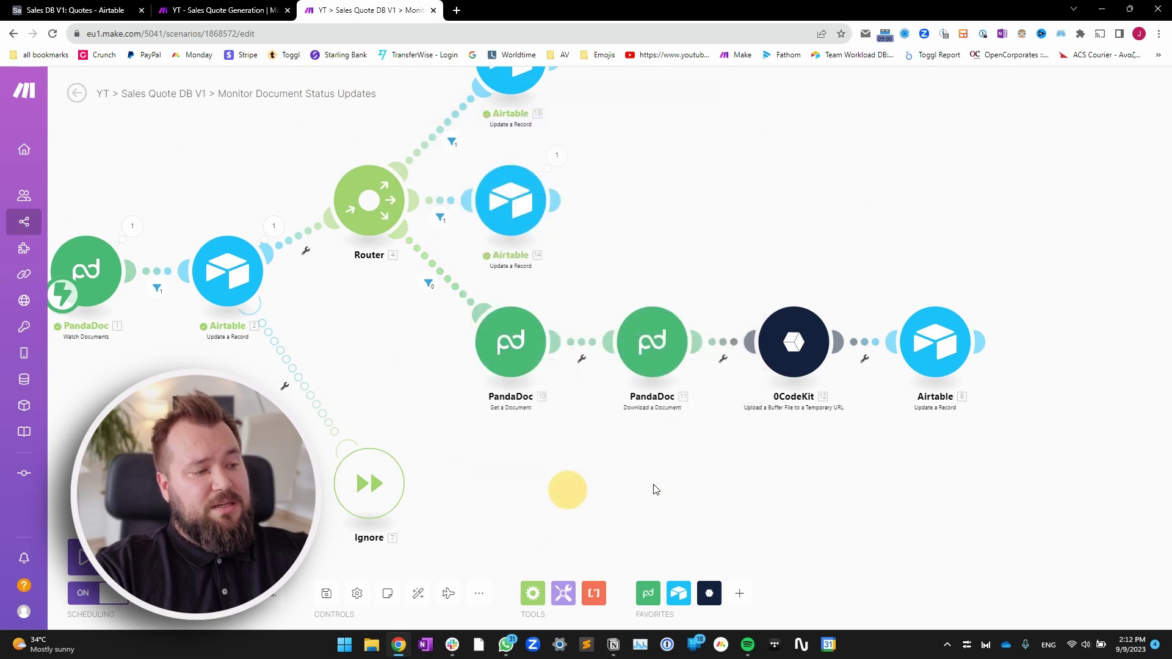
click(508, 354)
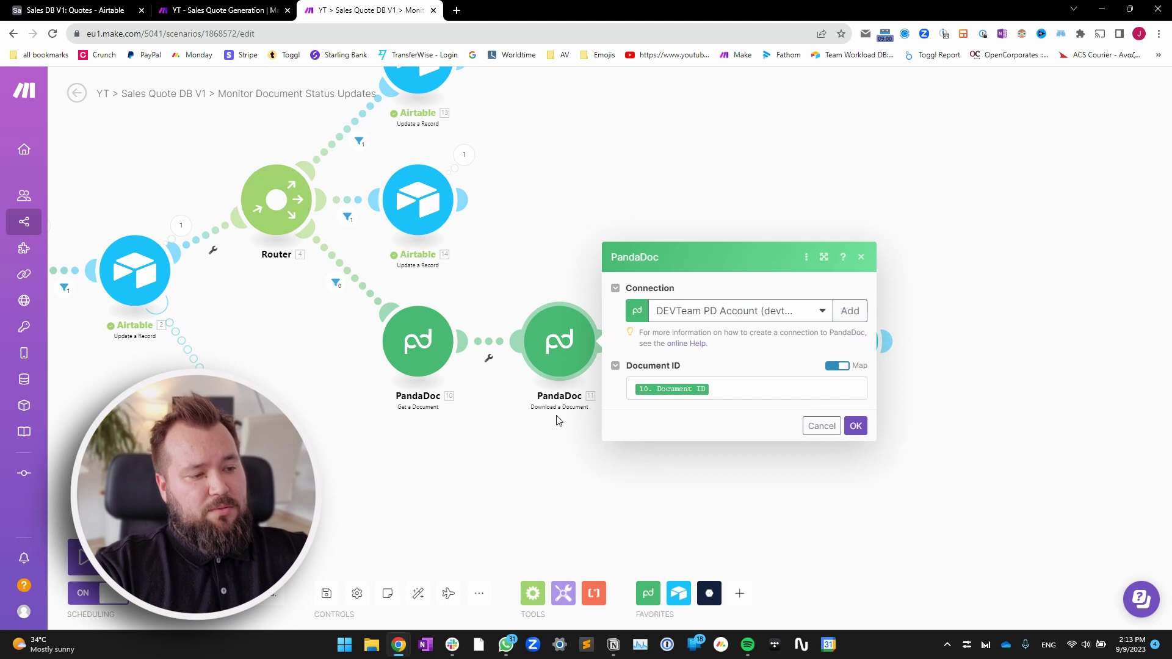
click(740, 390)
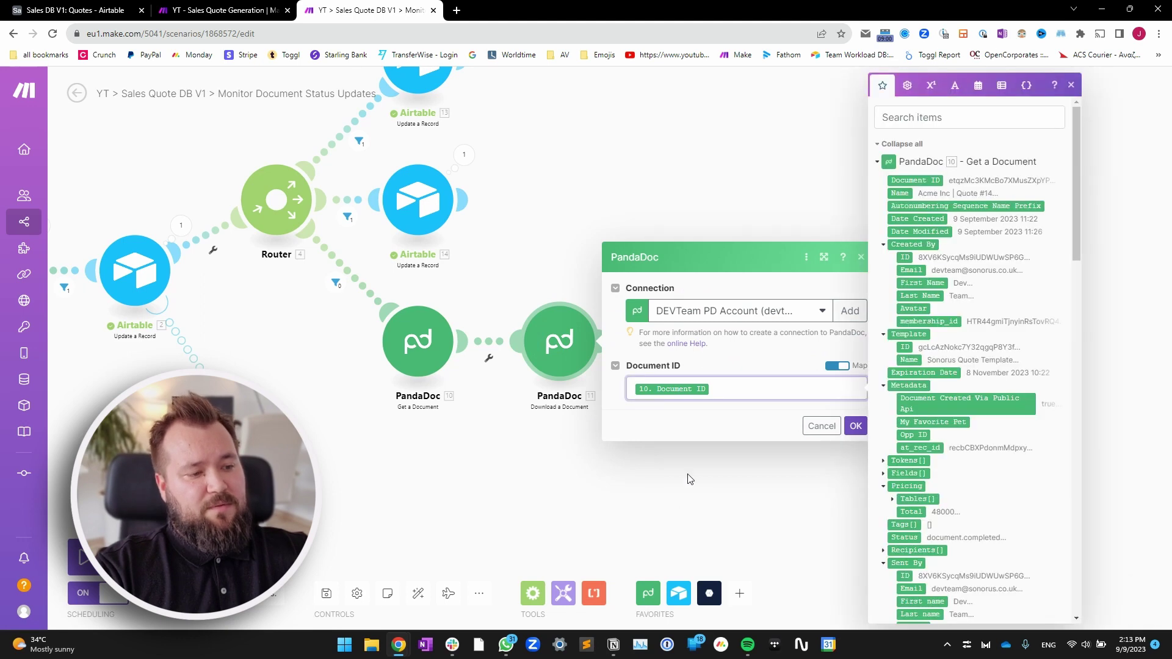
click(670, 554)
Inspect the File and File Name mappings in the third route's 0CodeKit Upload a Buffer File to a Temporary URL module
drag(584, 483, 387, 487)
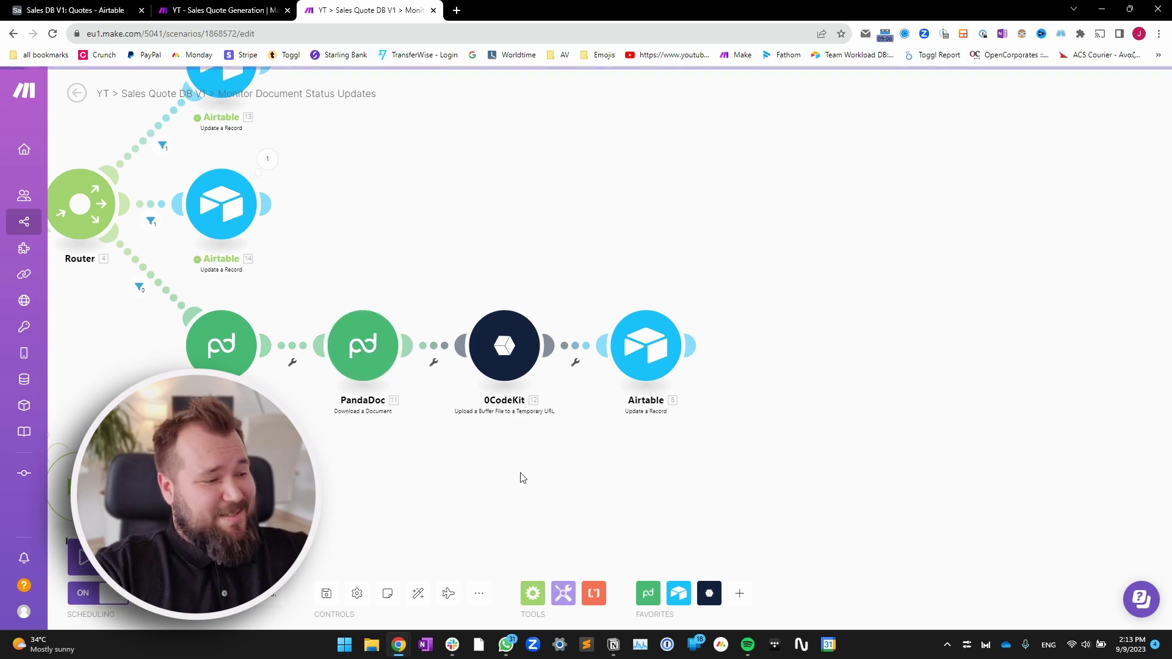
click(531, 367)
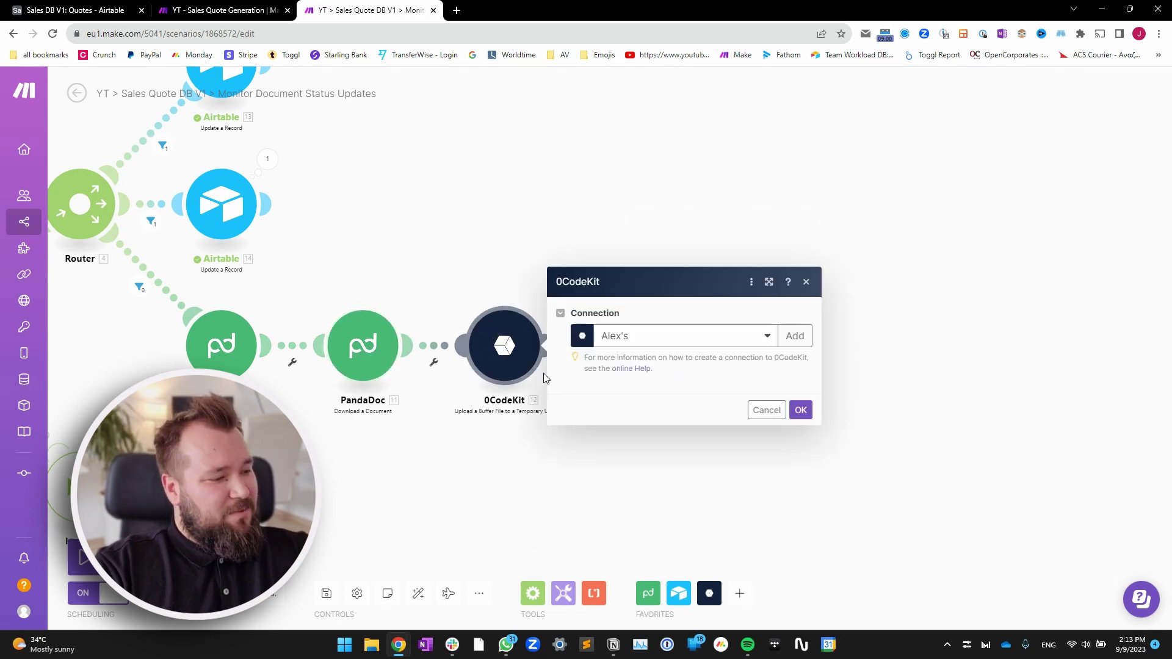
click(655, 370)
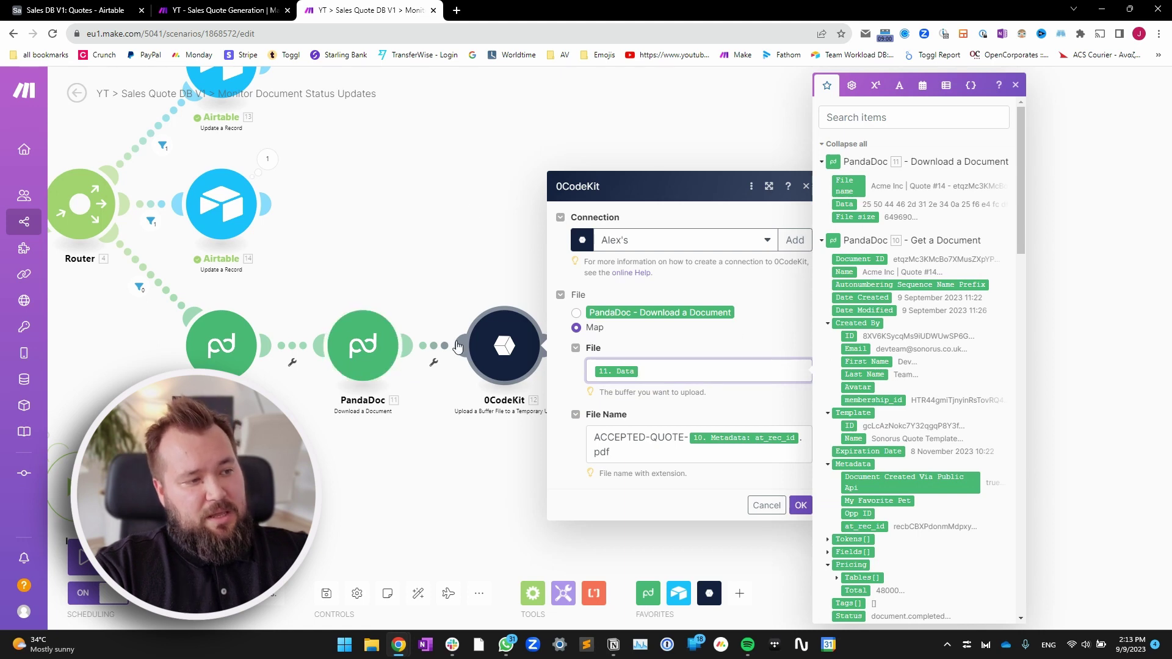
scroll(505, 433, up, 2)
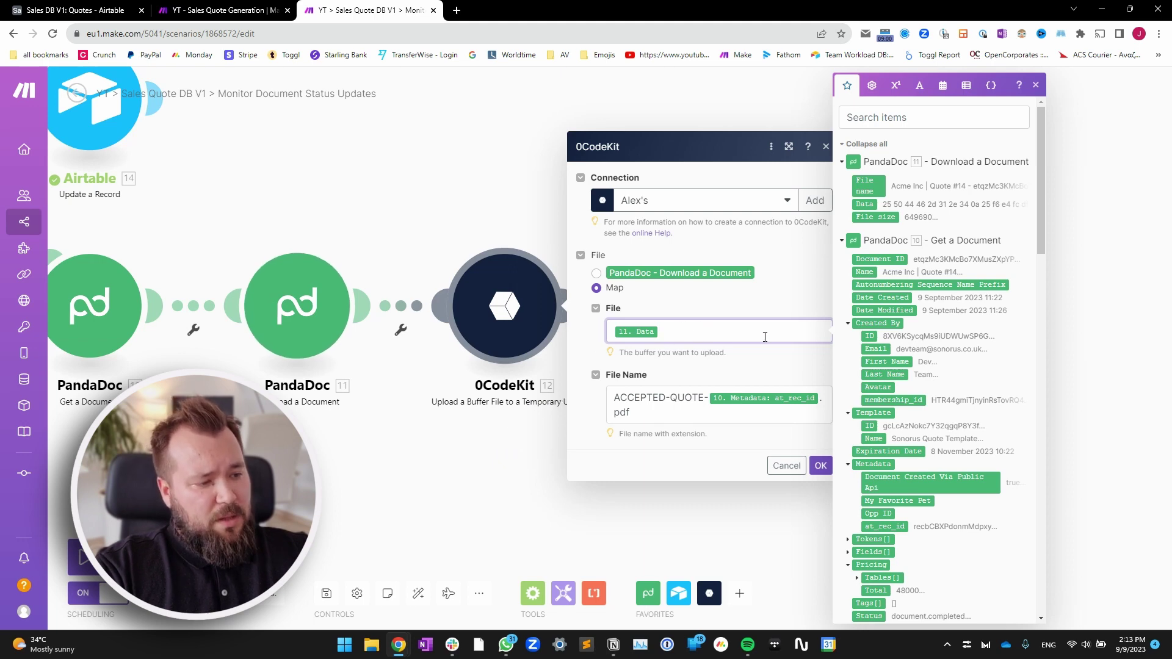
click(672, 428)
drag(609, 399, 706, 397)
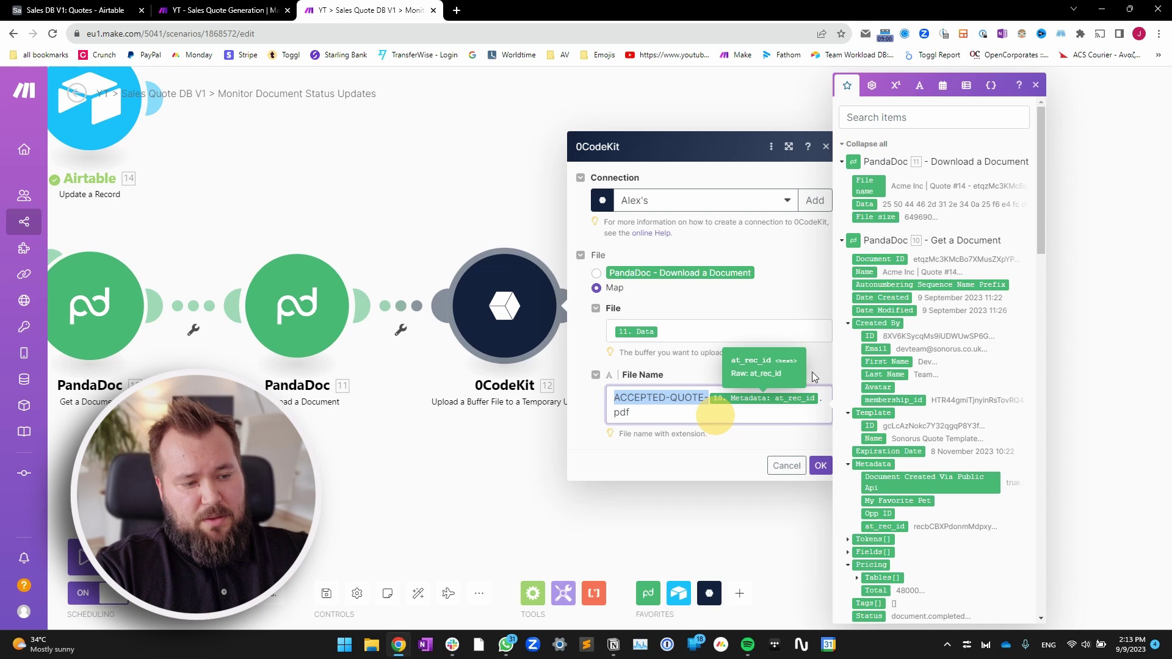
click(789, 147)
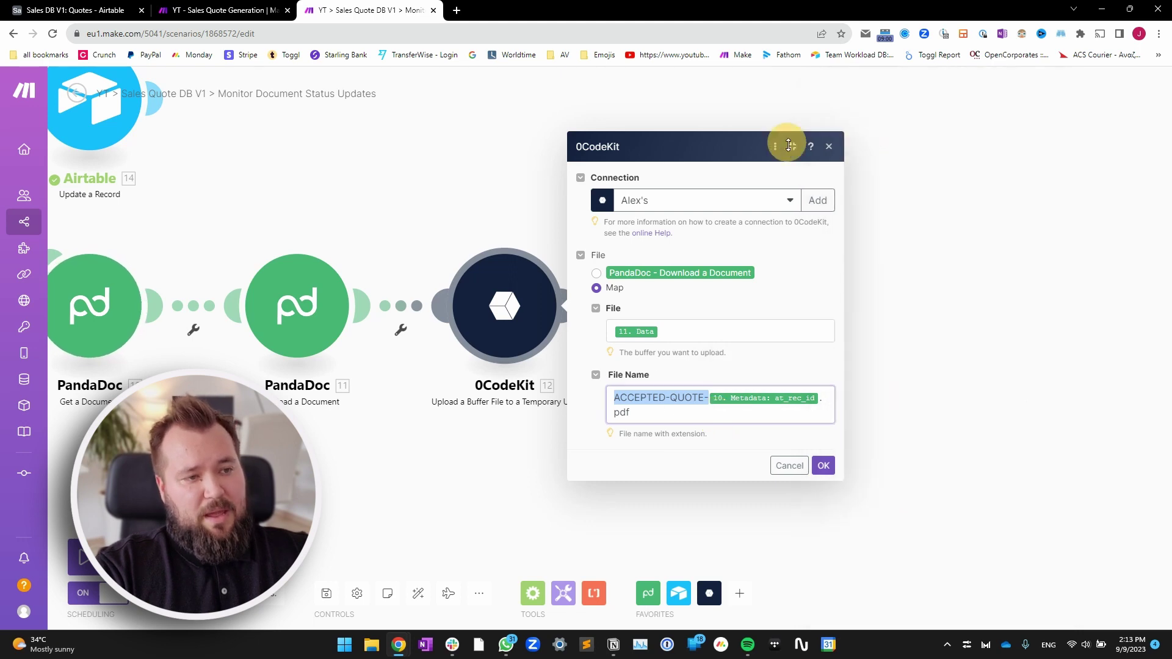
drag(821, 402, 862, 403)
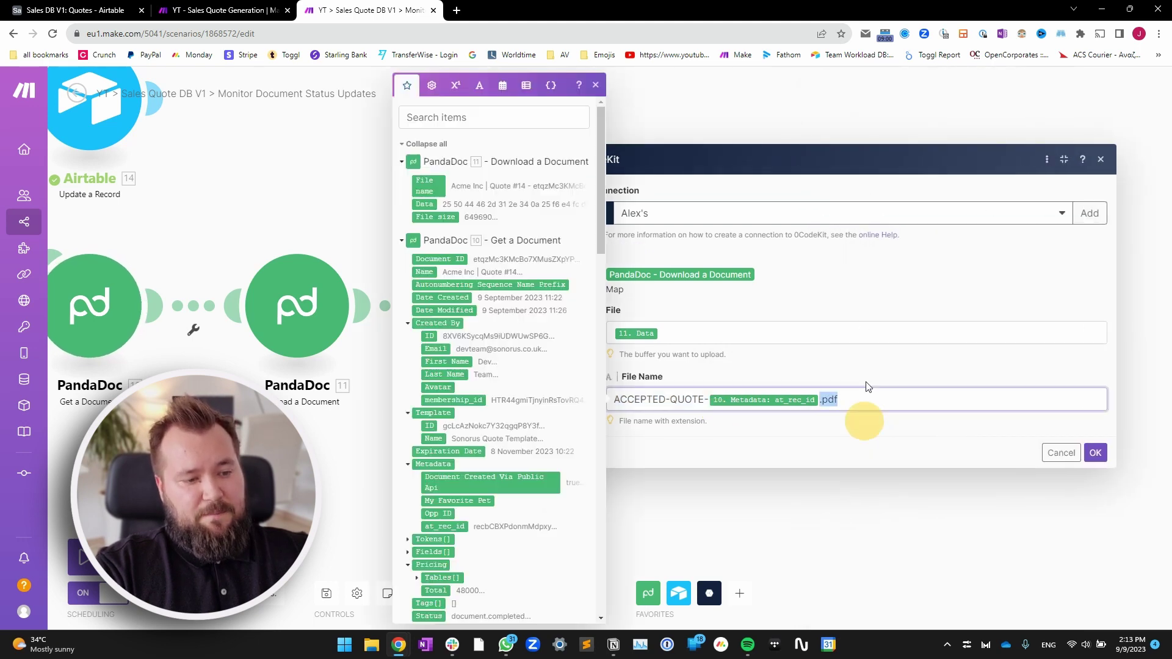
Check the PDF item's File URL and File name mappings in the third route's final Airtable Update a Record module
click(886, 552)
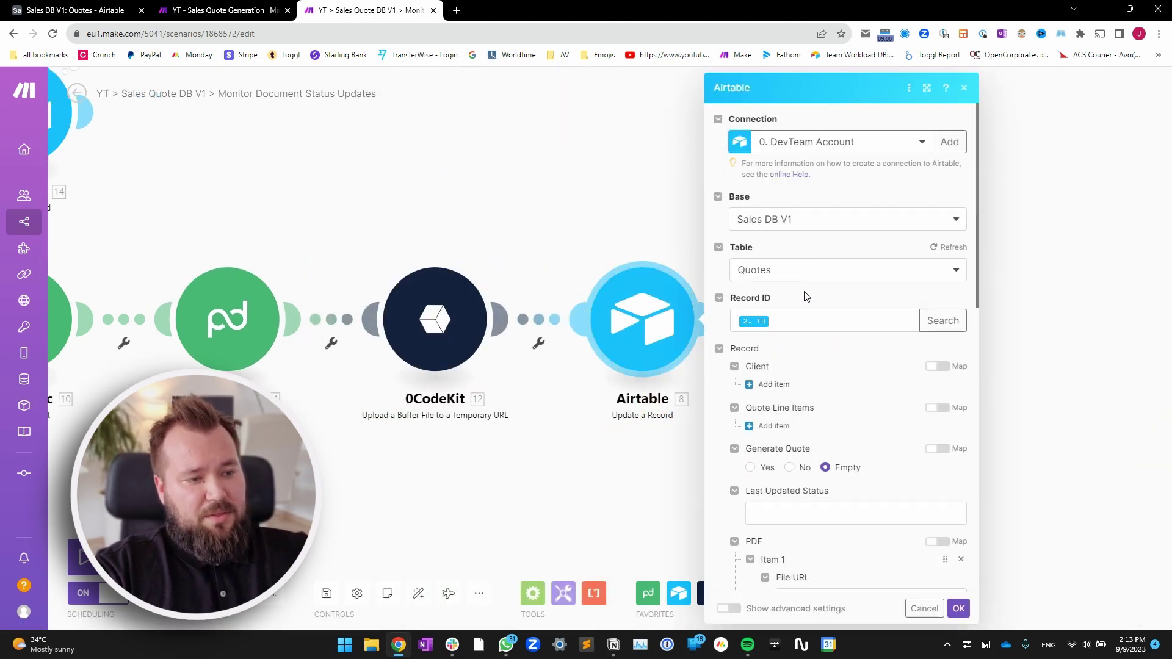
scroll(829, 512, down, 1)
scroll(828, 511, down, 2)
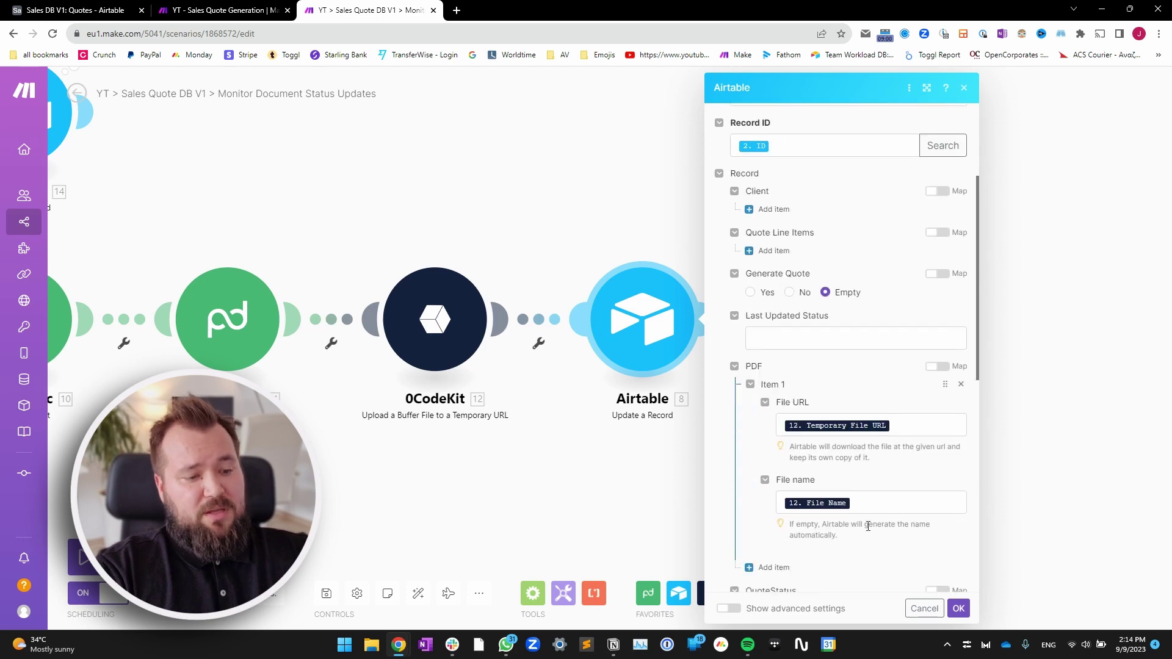
click(913, 416)
click(877, 490)
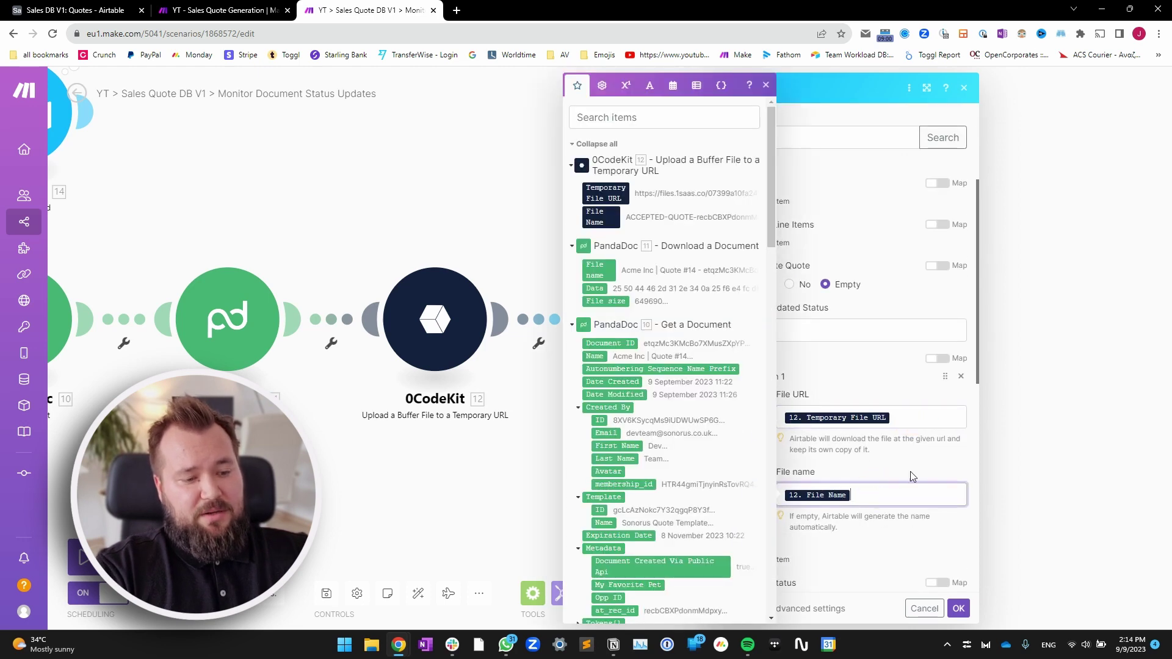
click(931, 469)
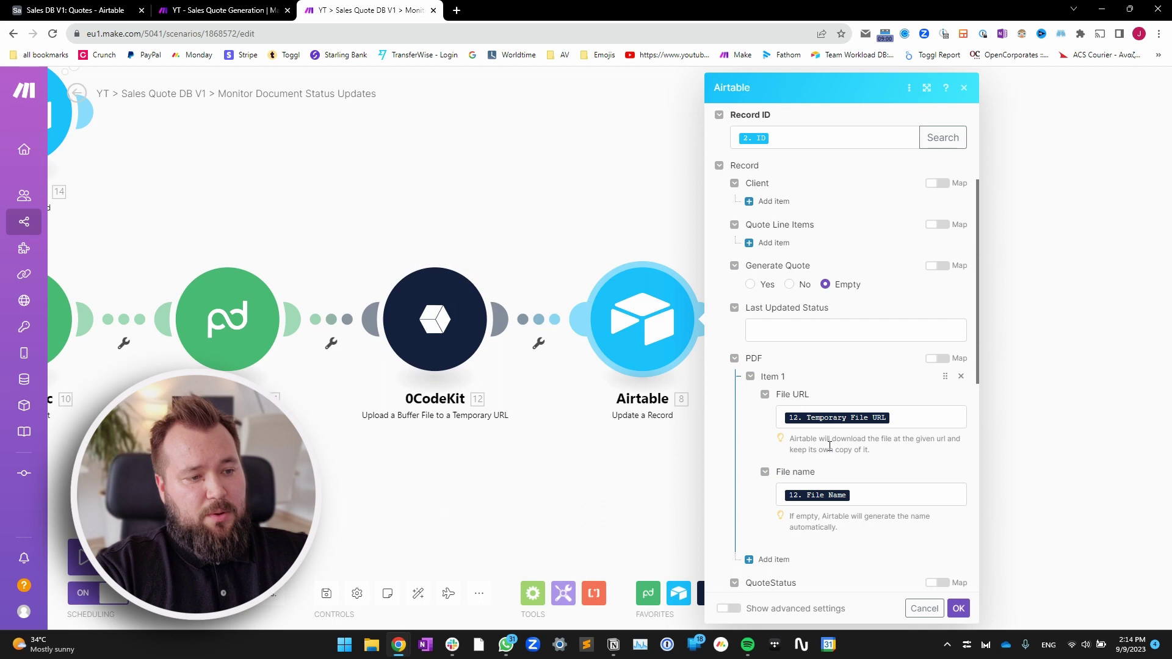
Review the QuoteStatus options in the third route's Airtable module without changing the selection
scroll(829, 446, down, 3)
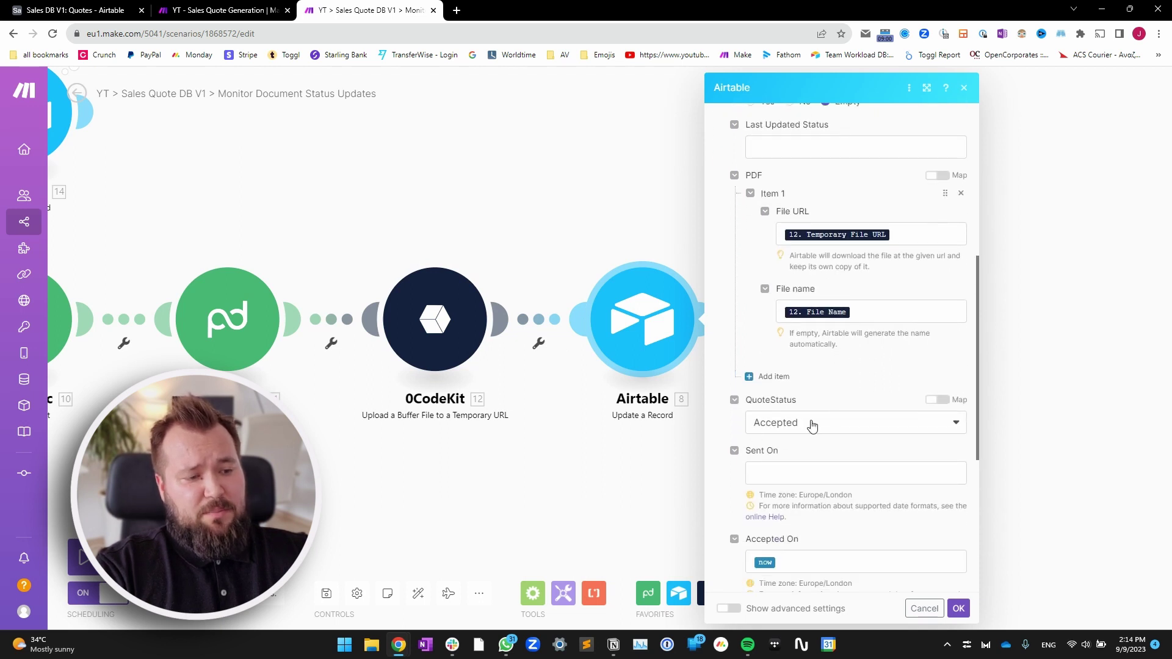
click(836, 430)
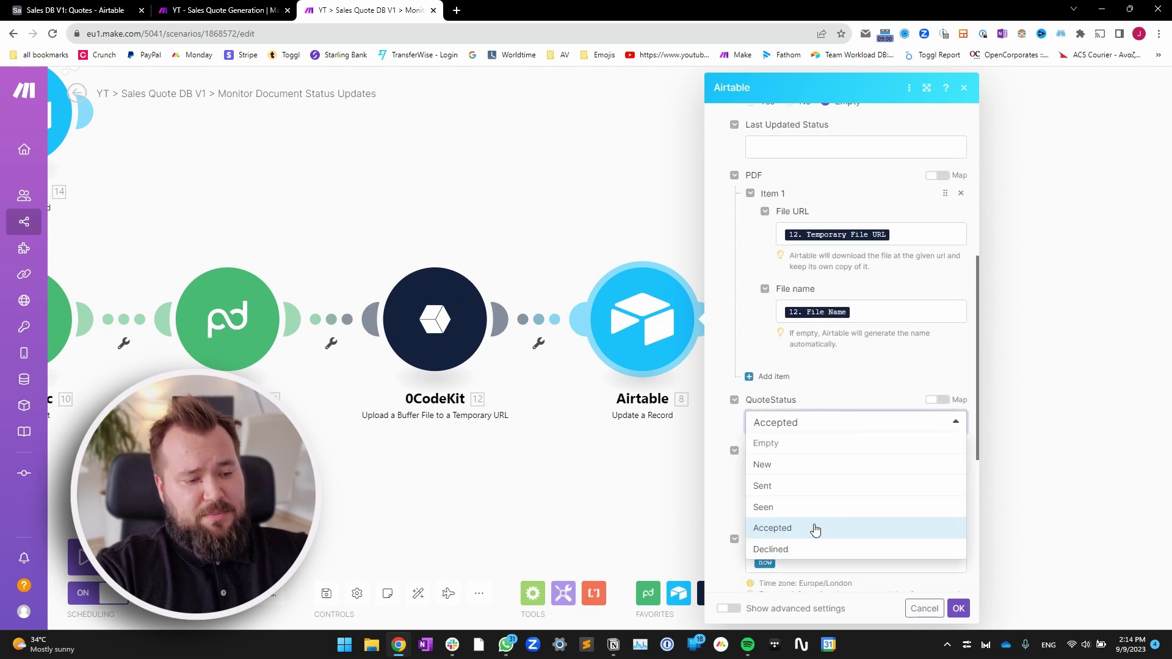
click(726, 475)
Examine the Accepted On and Accepted Value mappings, locate the PandaDoc Grand Total amount among the mappable items, and close the module settings
scroll(769, 474, down, 3)
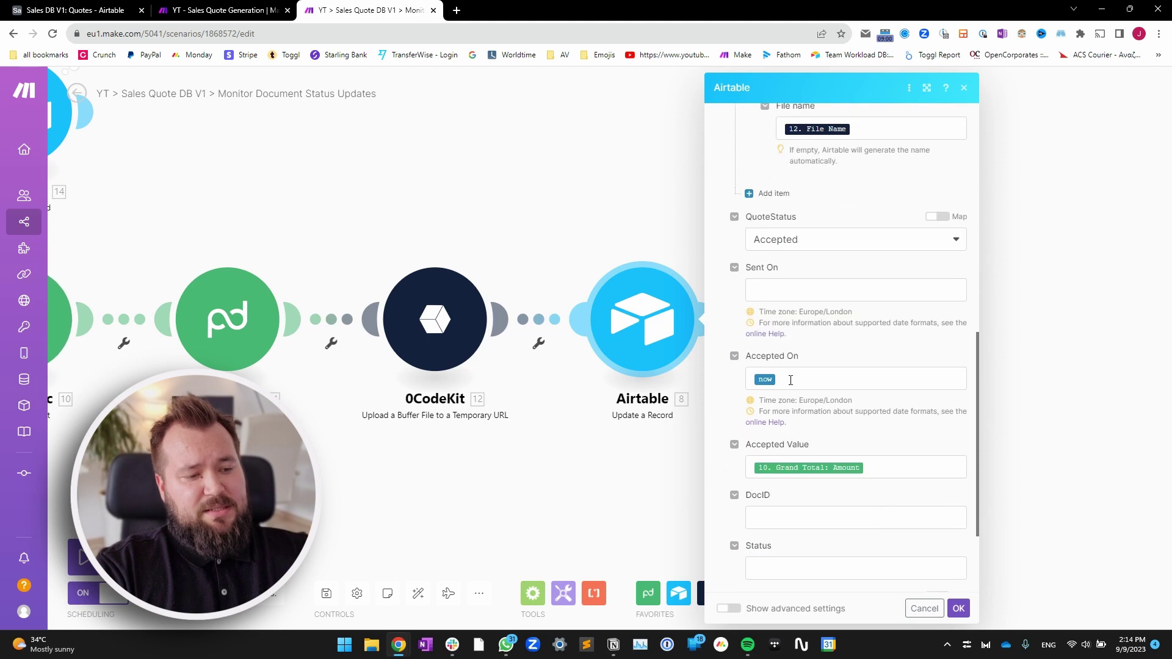
click(791, 380)
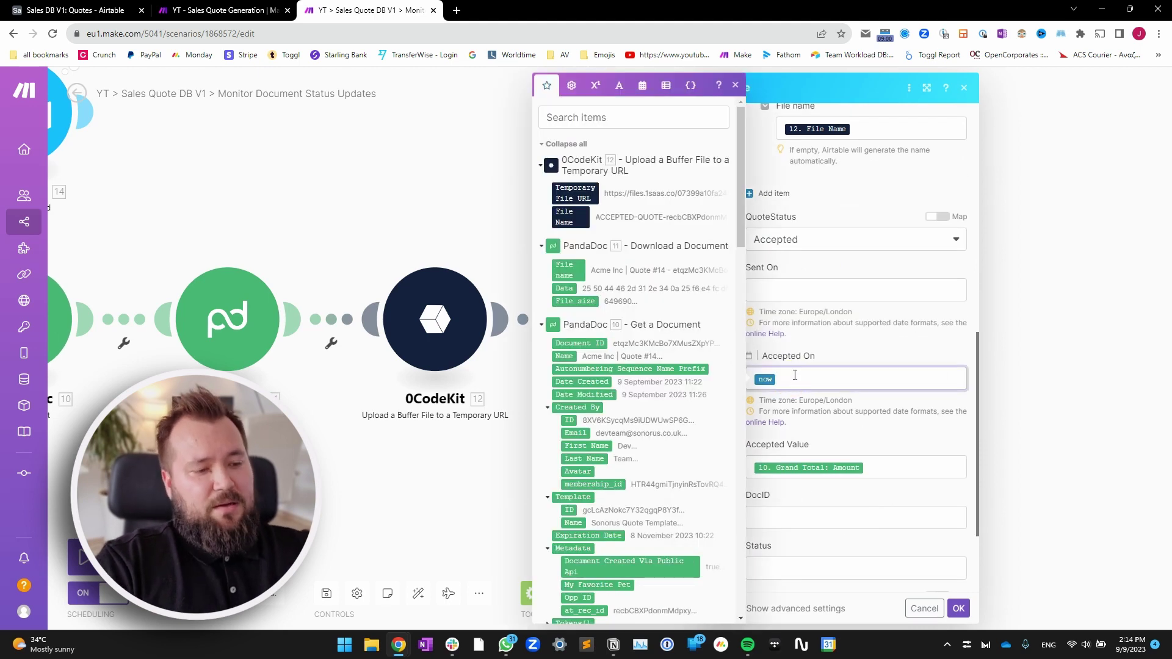
click(904, 469)
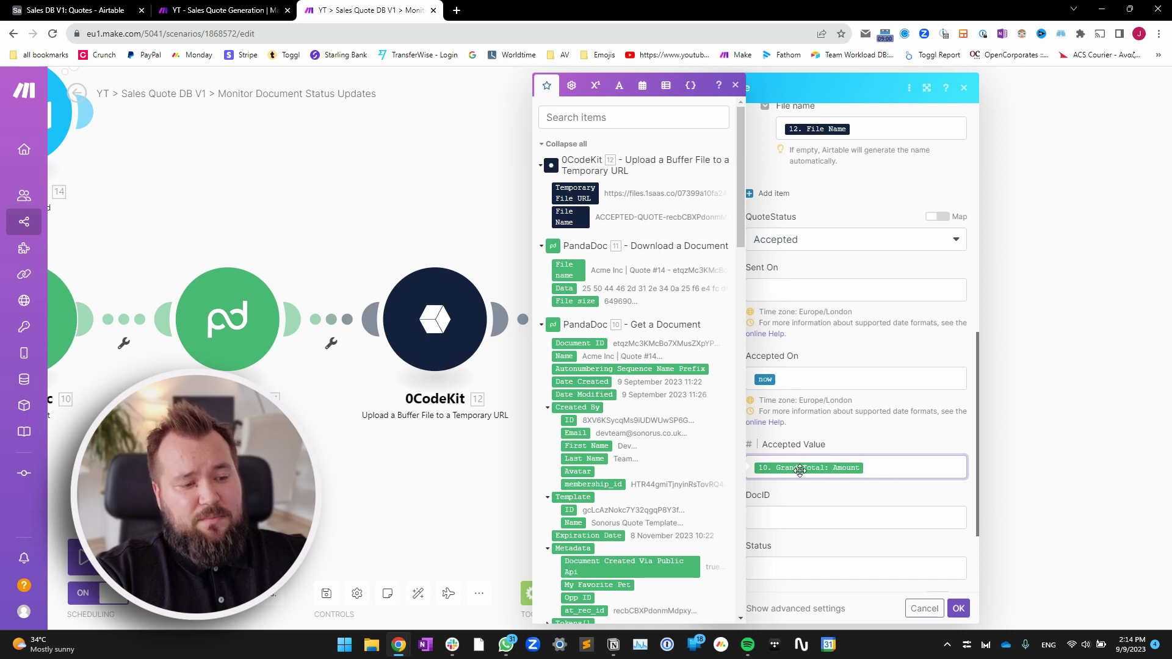
scroll(586, 317, down, 2)
scroll(572, 289, down, 5)
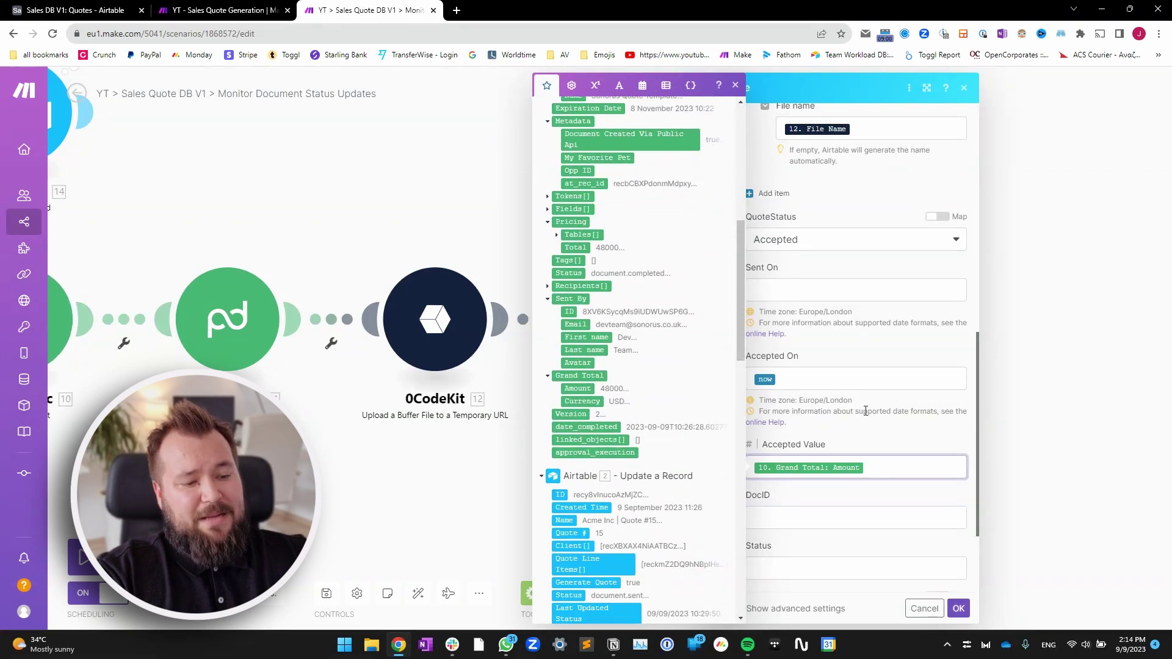
click(890, 432)
scroll(892, 435, down, 2)
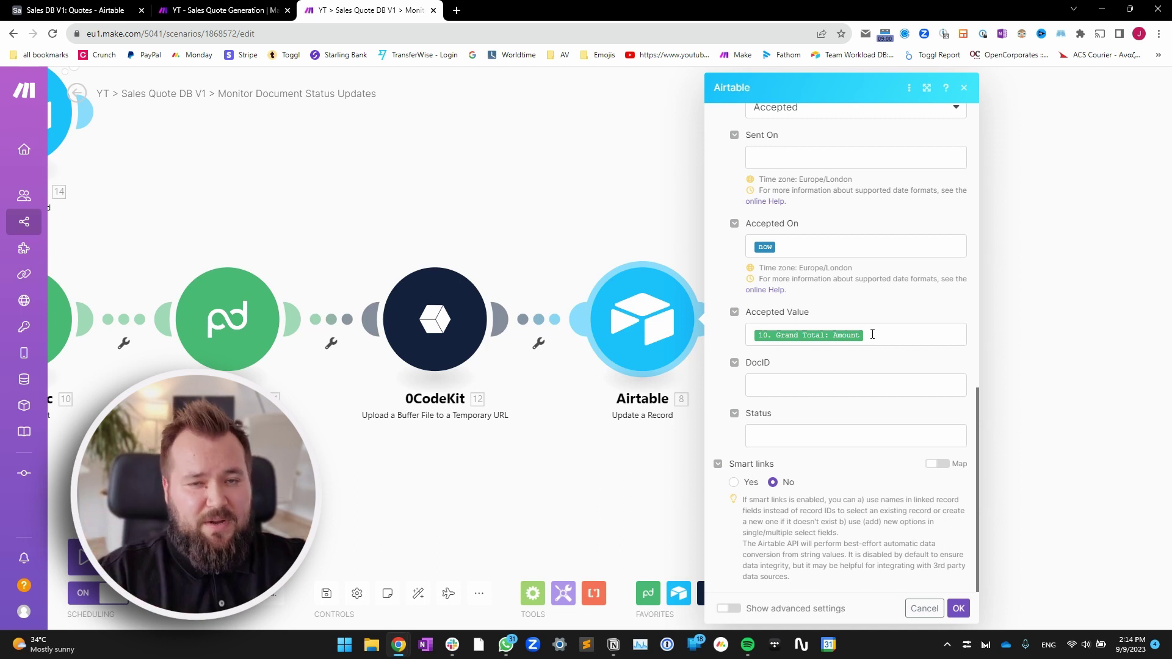
key(Escape)
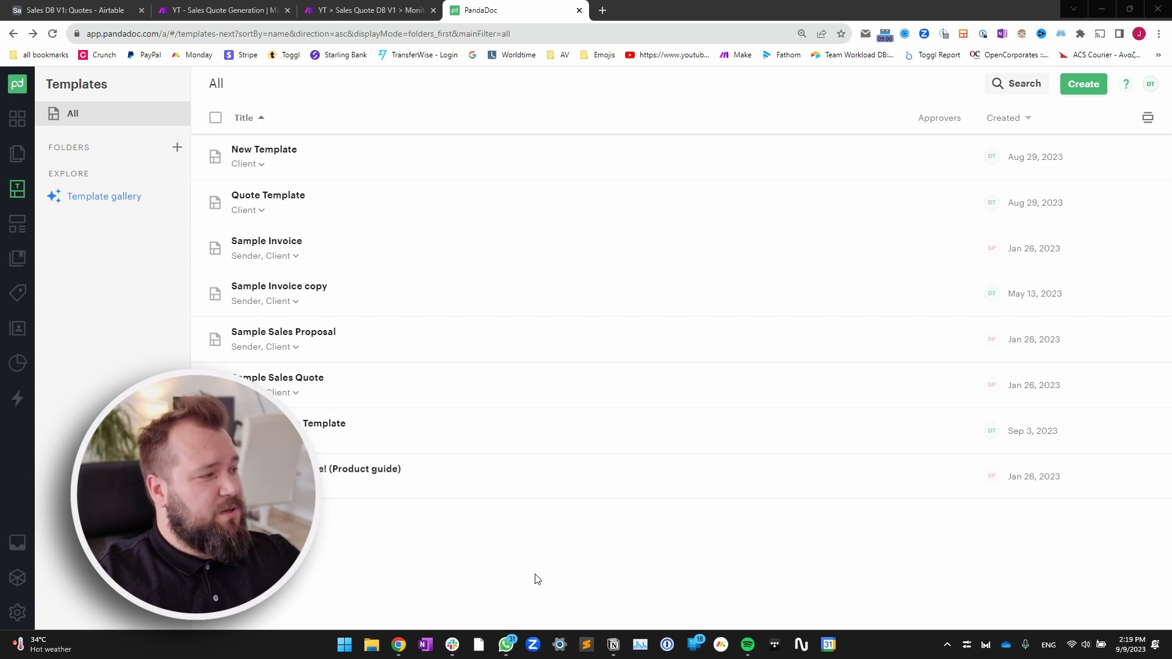
In PandaDoc, browse the template gallery's sales category down to Sales Quote Template, and close the gallery
click(120, 199)
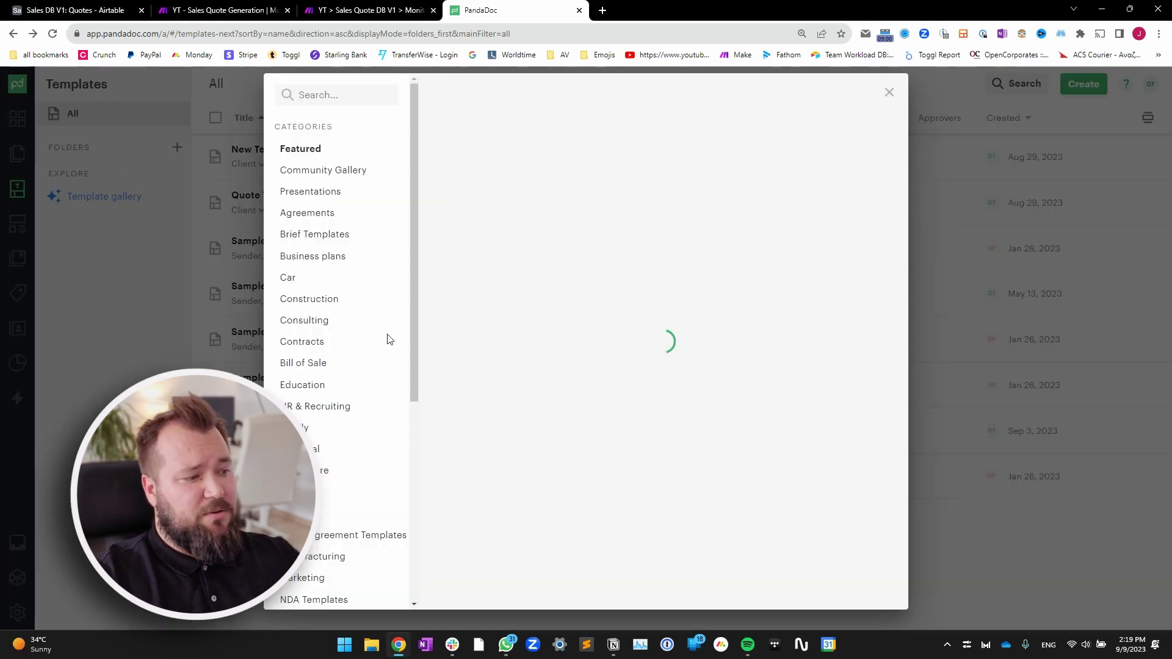
scroll(376, 388, down, 5)
scroll(342, 488, down, 2)
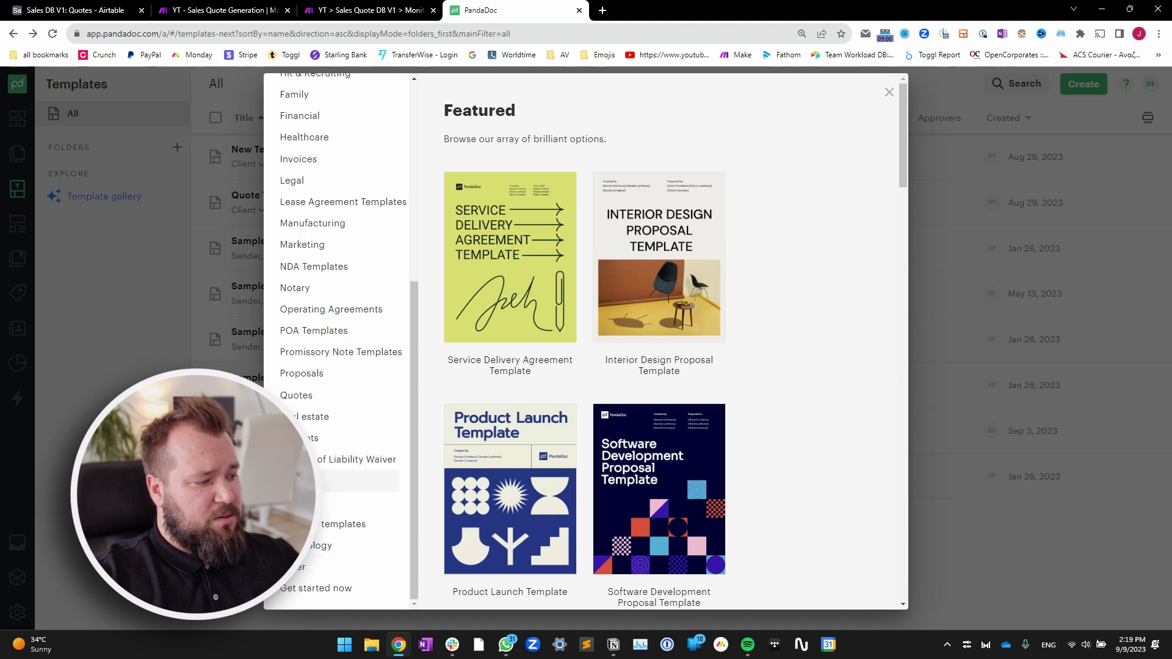
click(330, 481)
scroll(782, 358, down, 5)
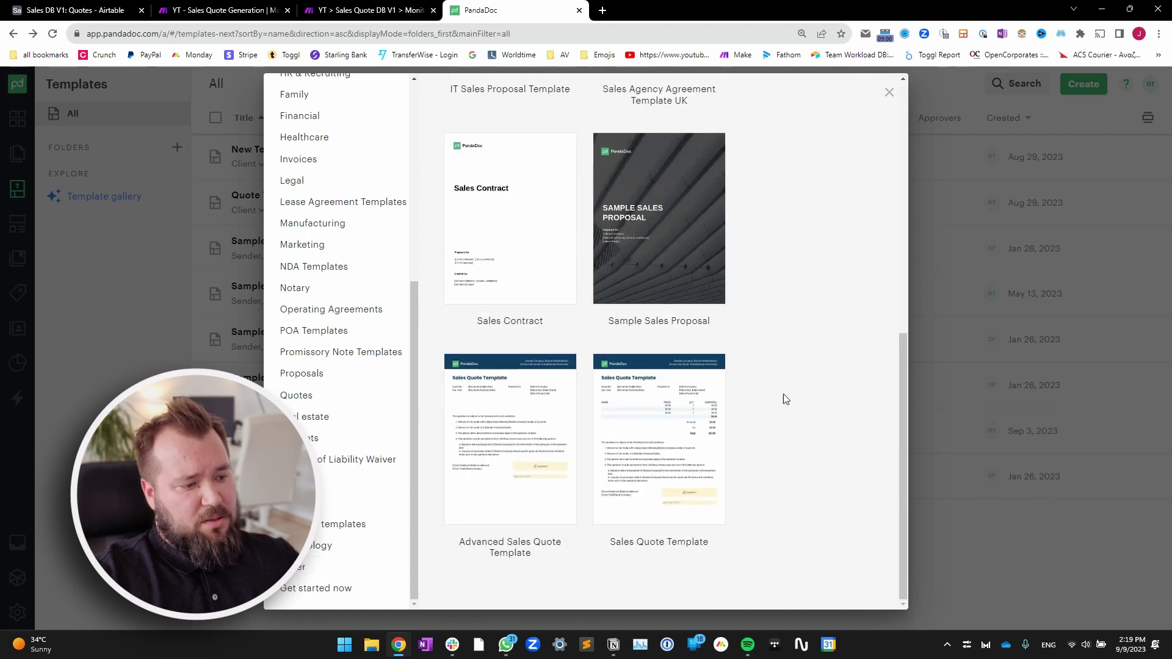
mouse_move(621, 449)
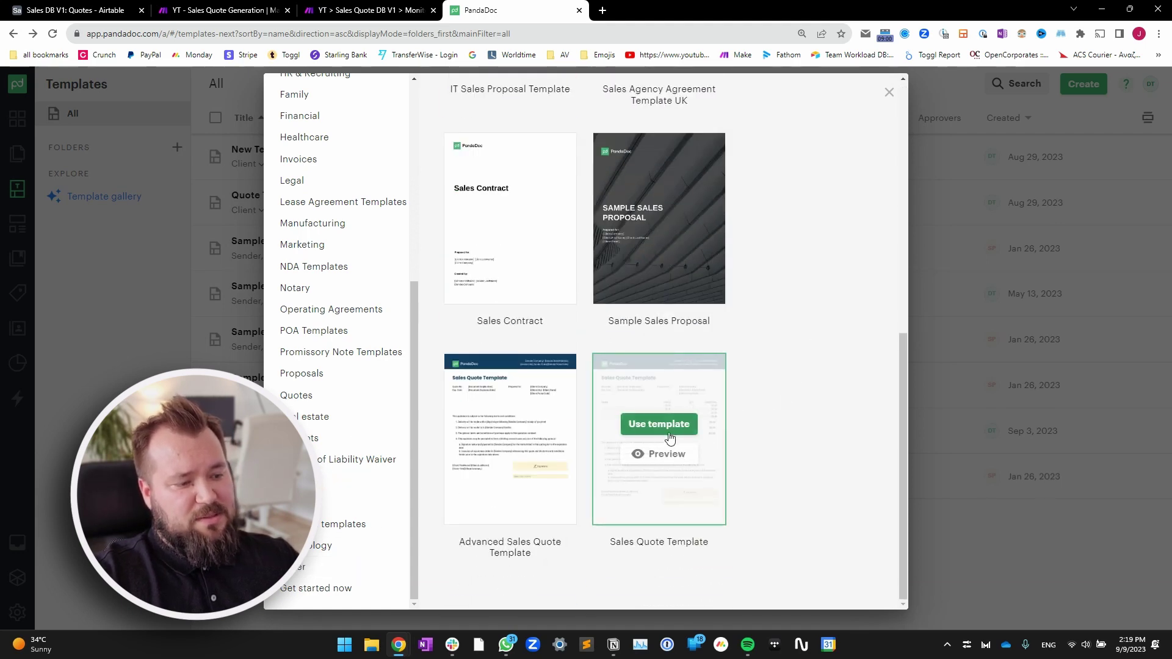
click(989, 149)
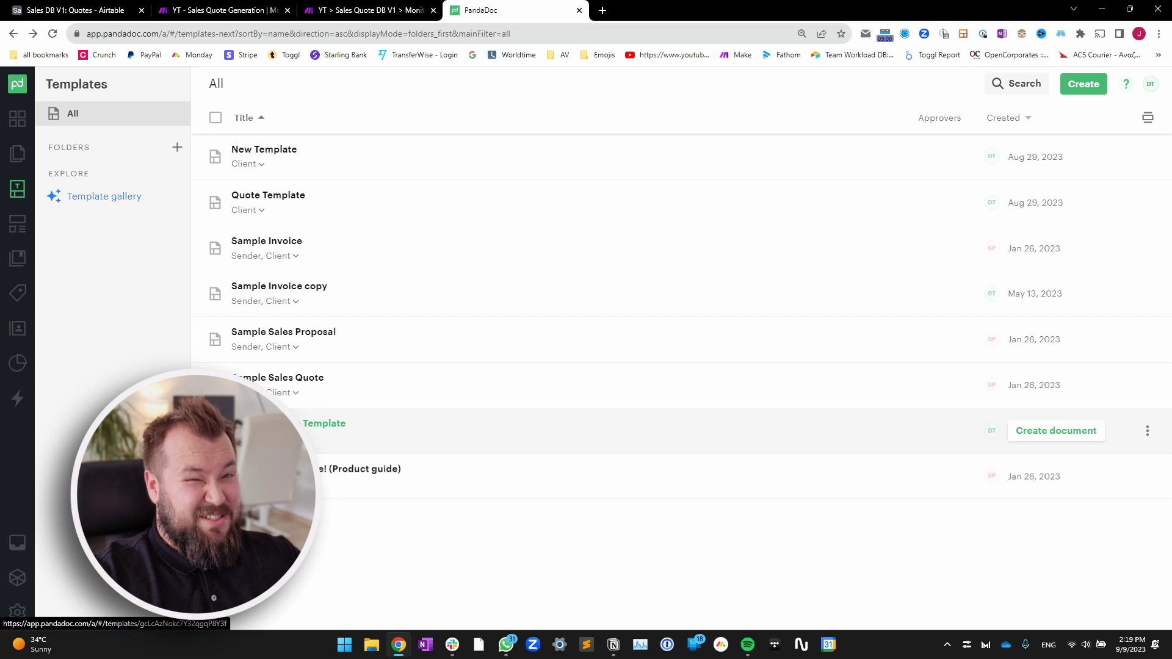
Open the Sonorus Quote Template and inspect its header's settings and company details text
click(306, 427)
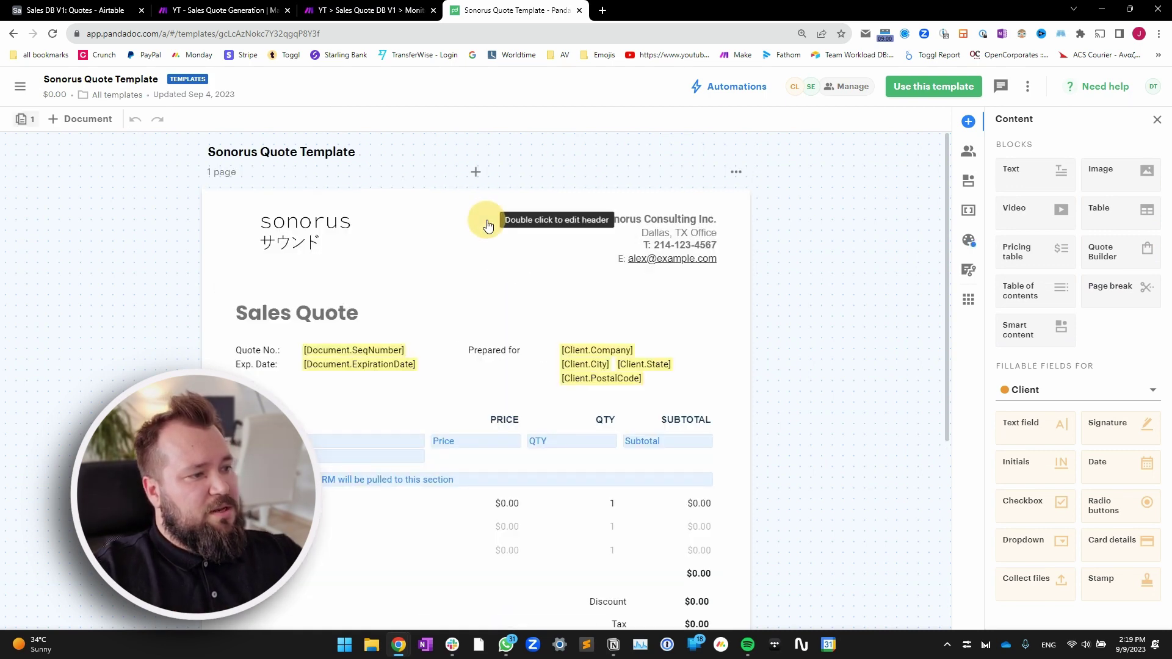
double_click(460, 220)
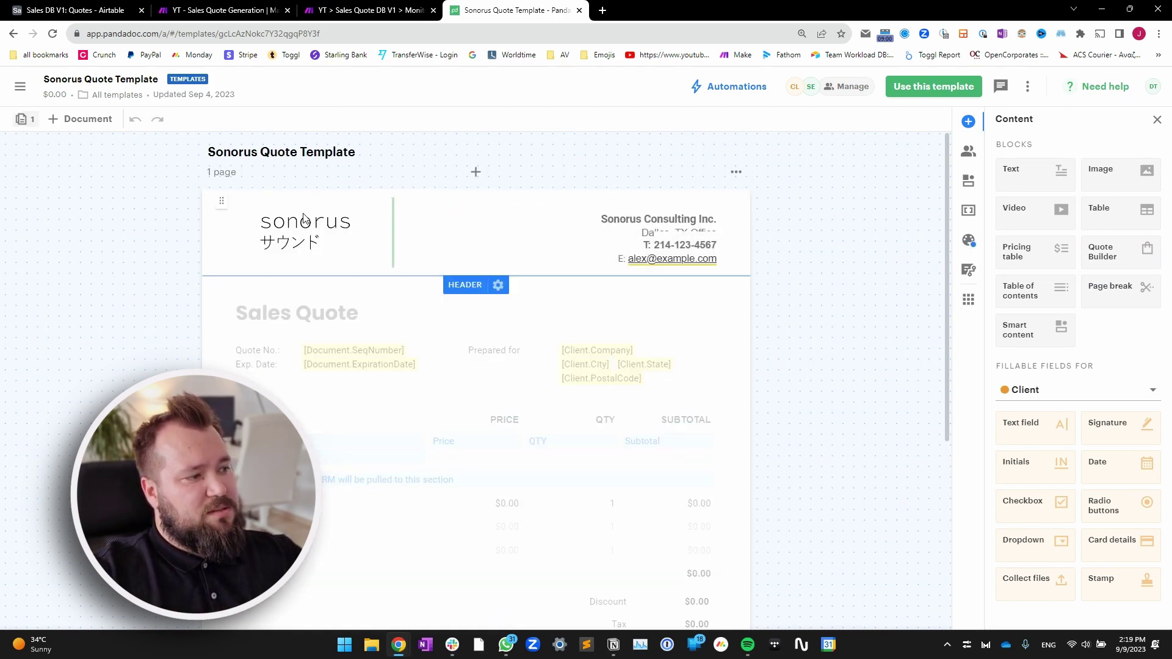
click(498, 285)
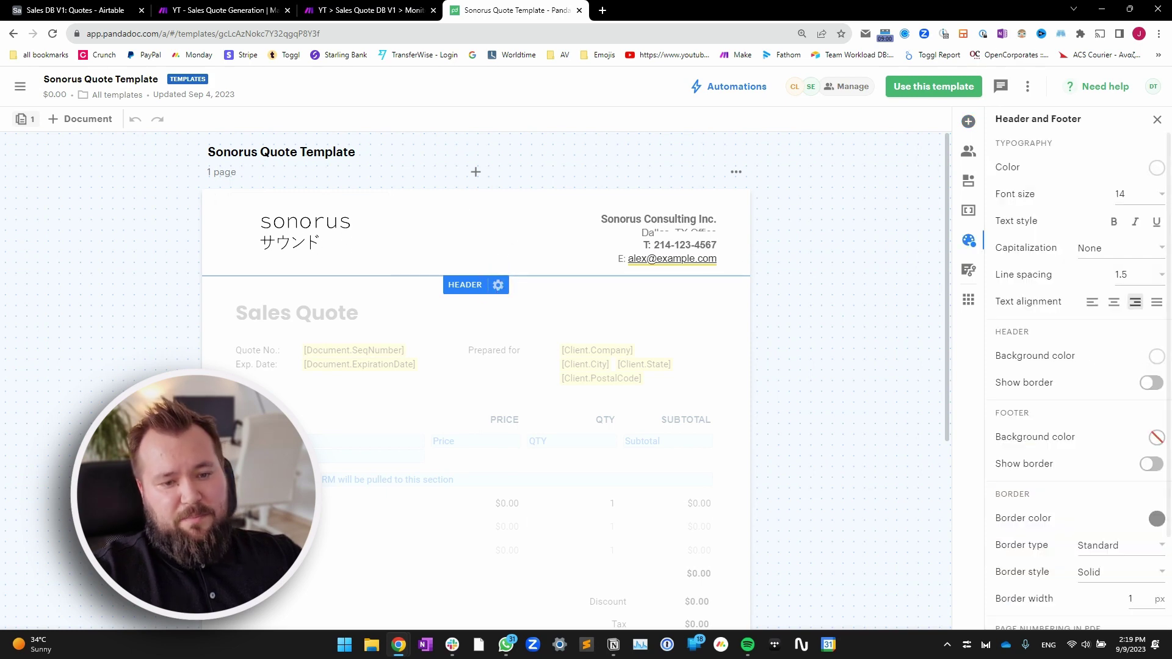
click(635, 221)
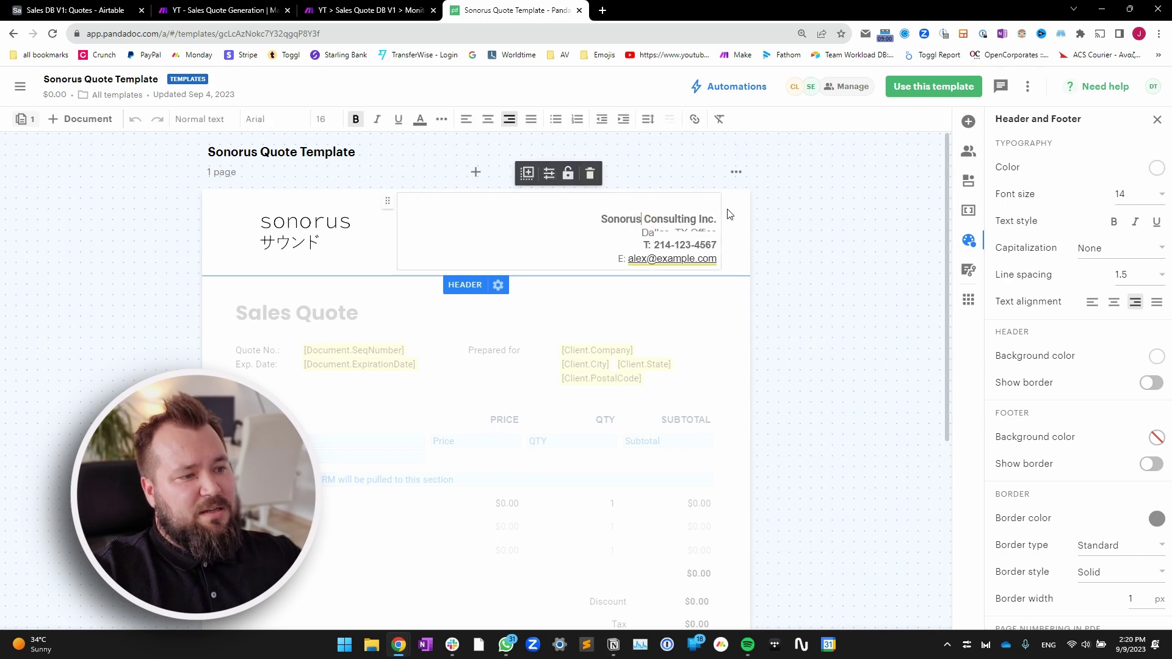
double_click(605, 223)
click(833, 268)
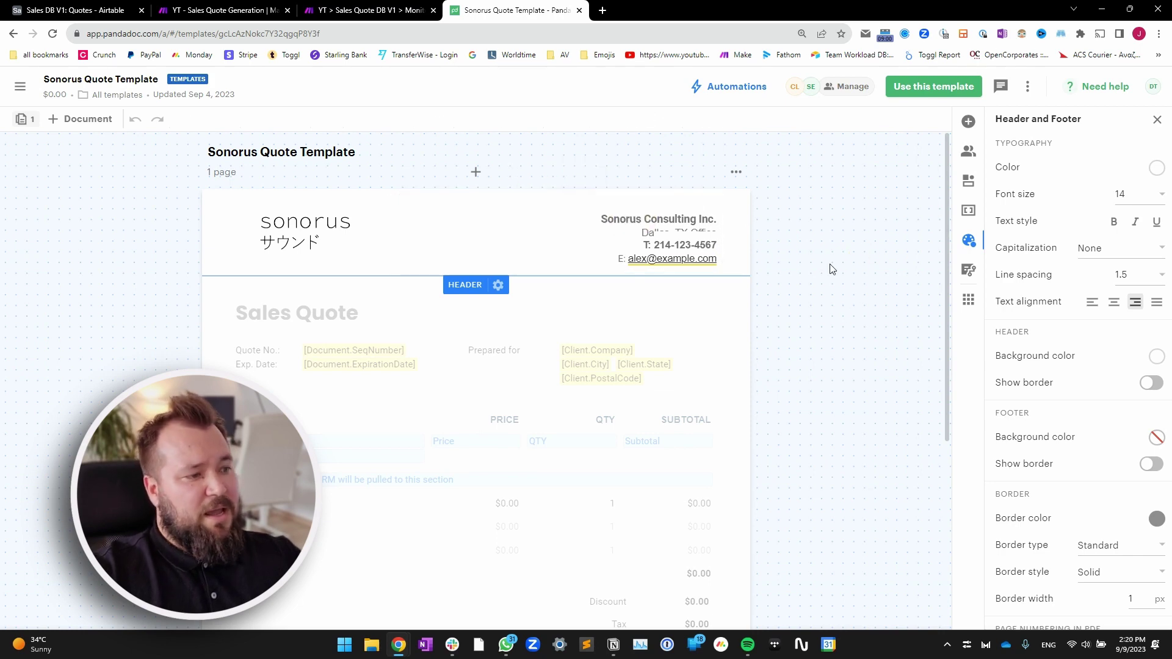
click(794, 360)
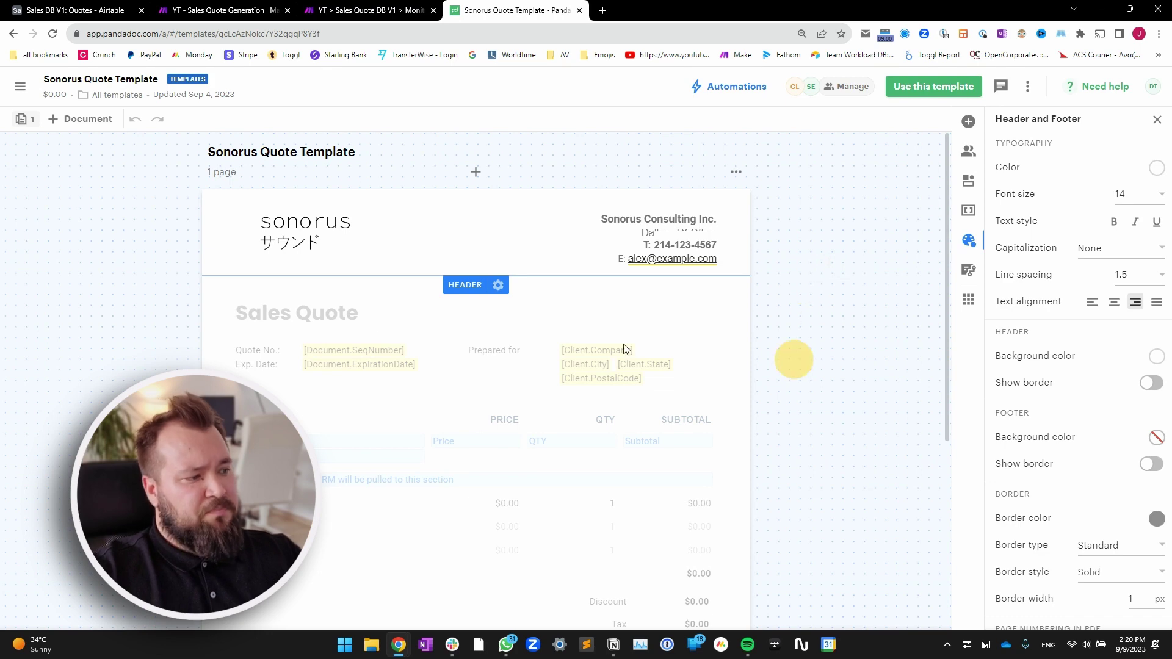
Select the Name column of the quote's pricing table and view the table's design properties
scroll(458, 302, down, 1)
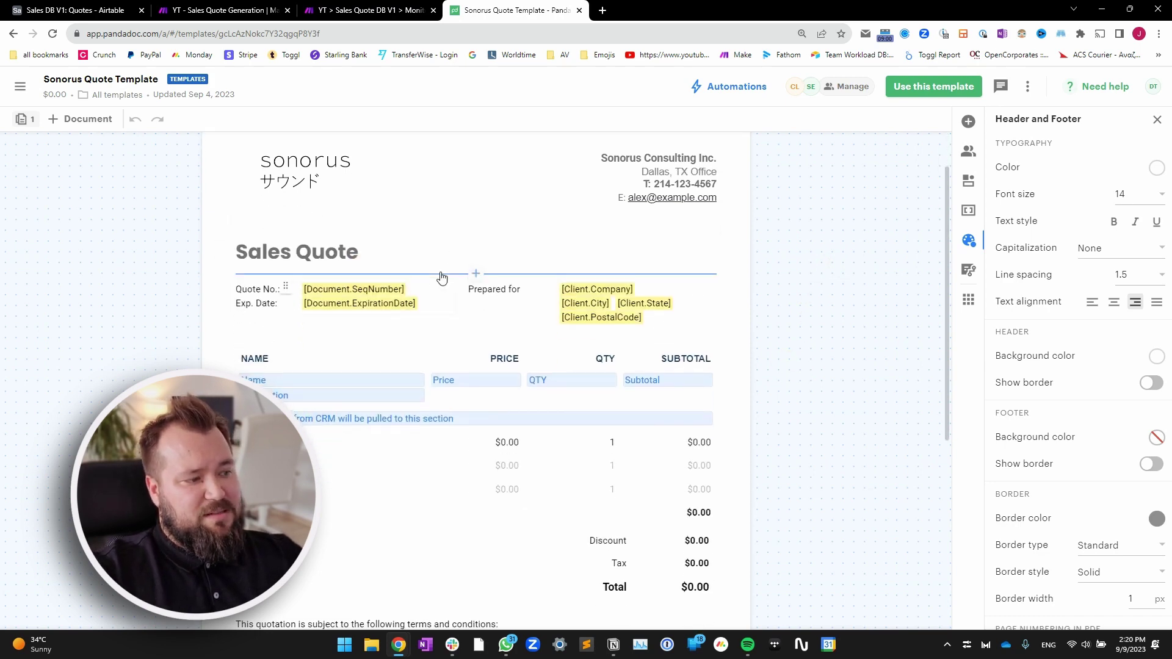
scroll(440, 275, down, 2)
click(340, 231)
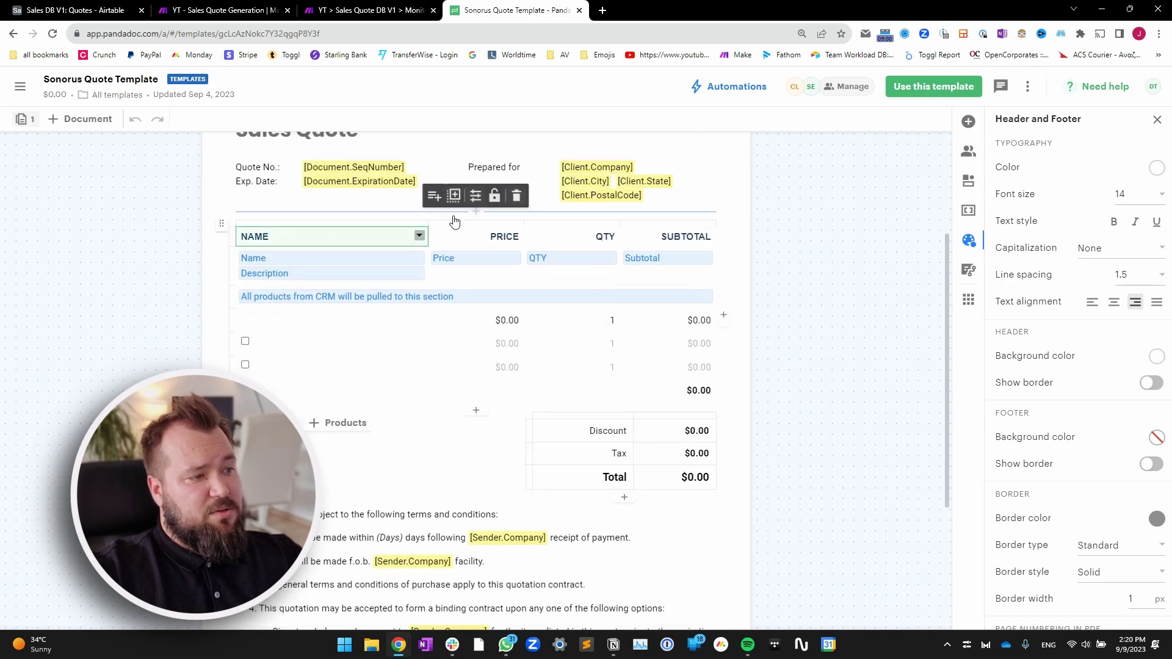
click(270, 220)
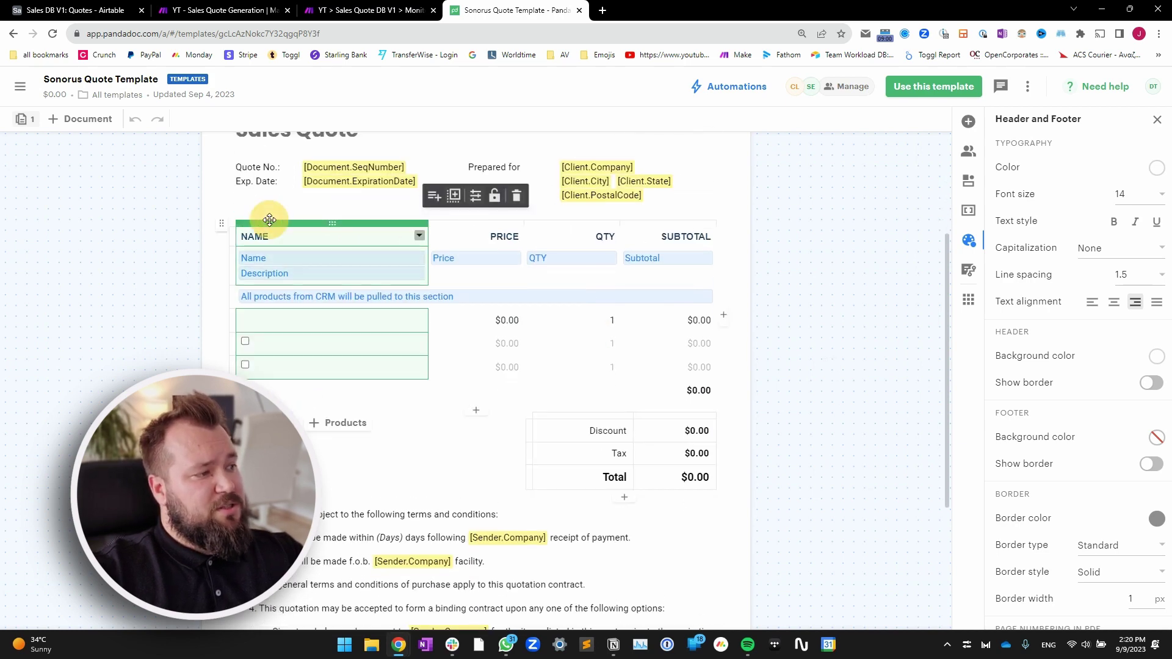
click(475, 196)
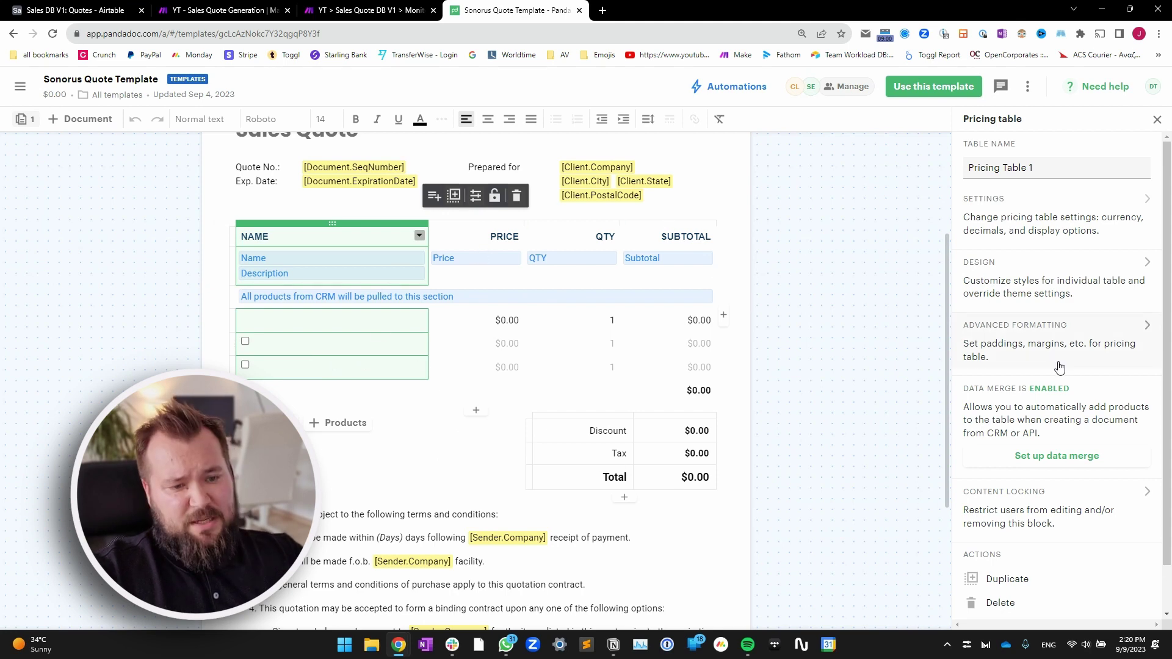
click(1074, 279)
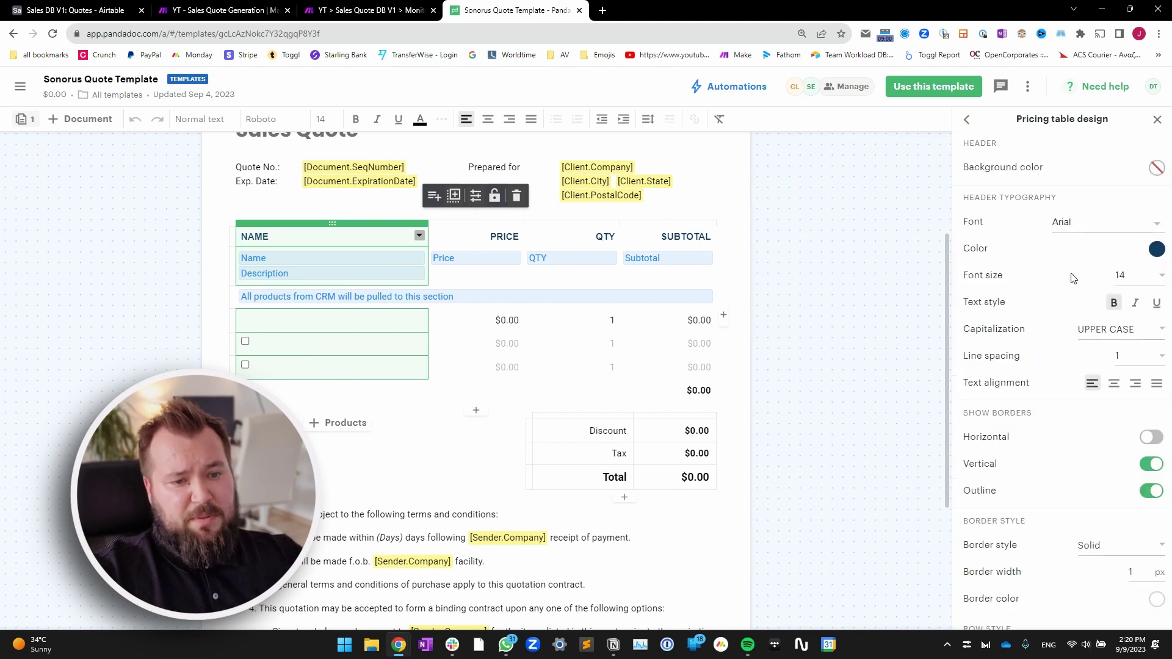
Review the pricing table's border, row and cell style settings, check the cell padding options, and leave the table design
scroll(1049, 390, down, 3)
scroll(1047, 496, down, 1)
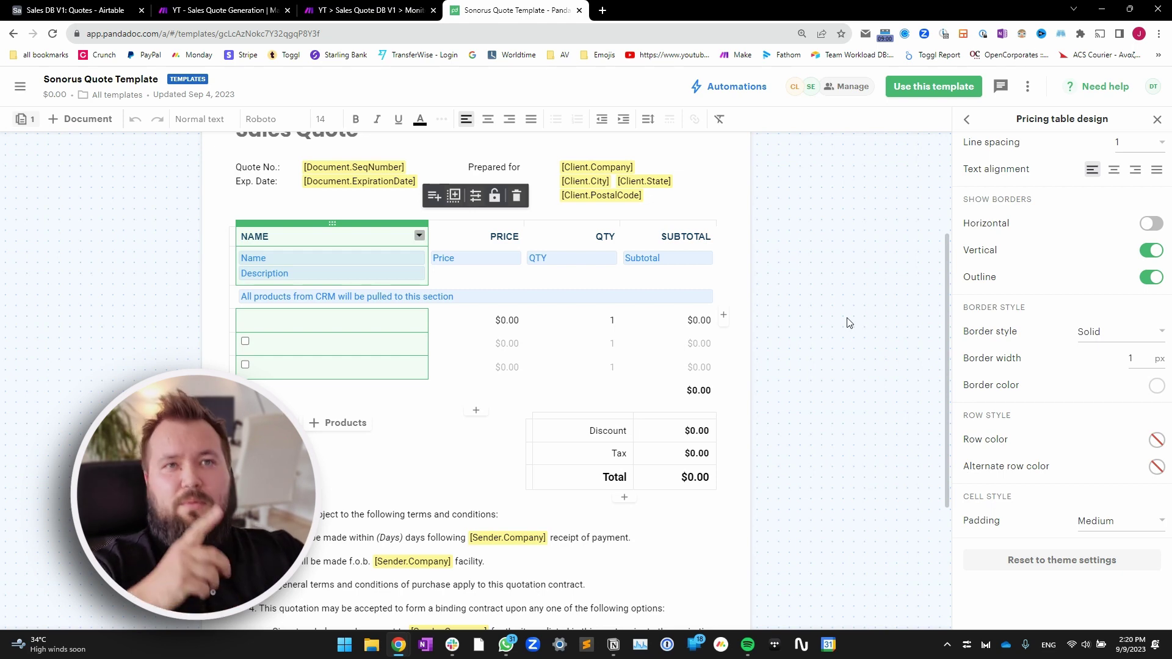
click(1097, 522)
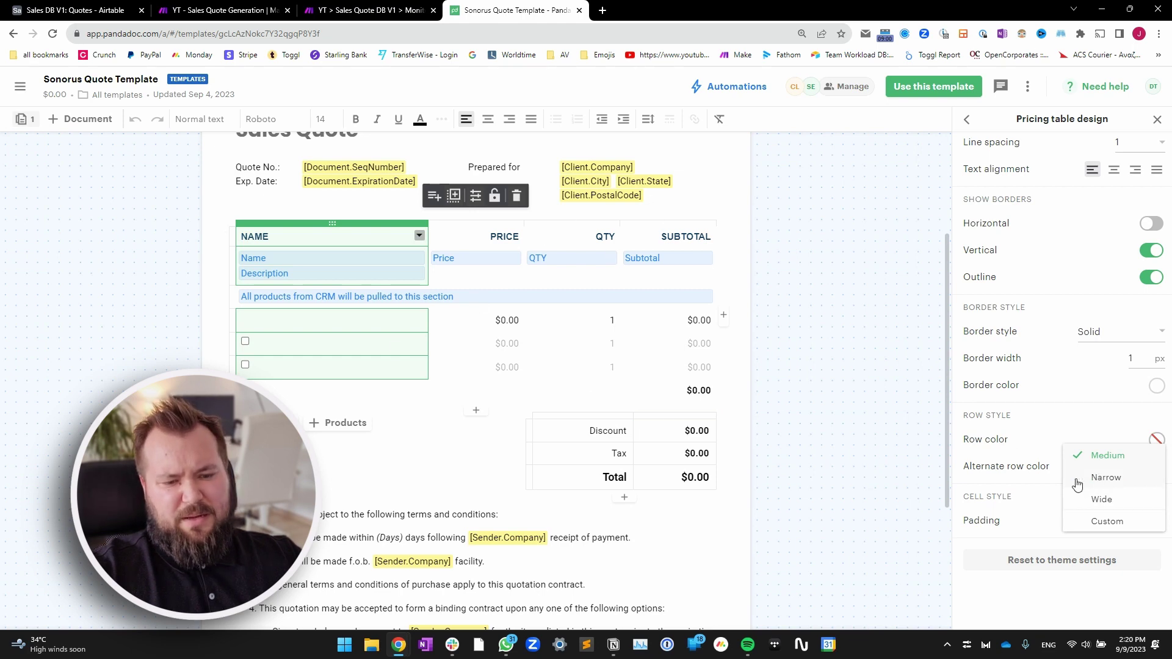
click(891, 445)
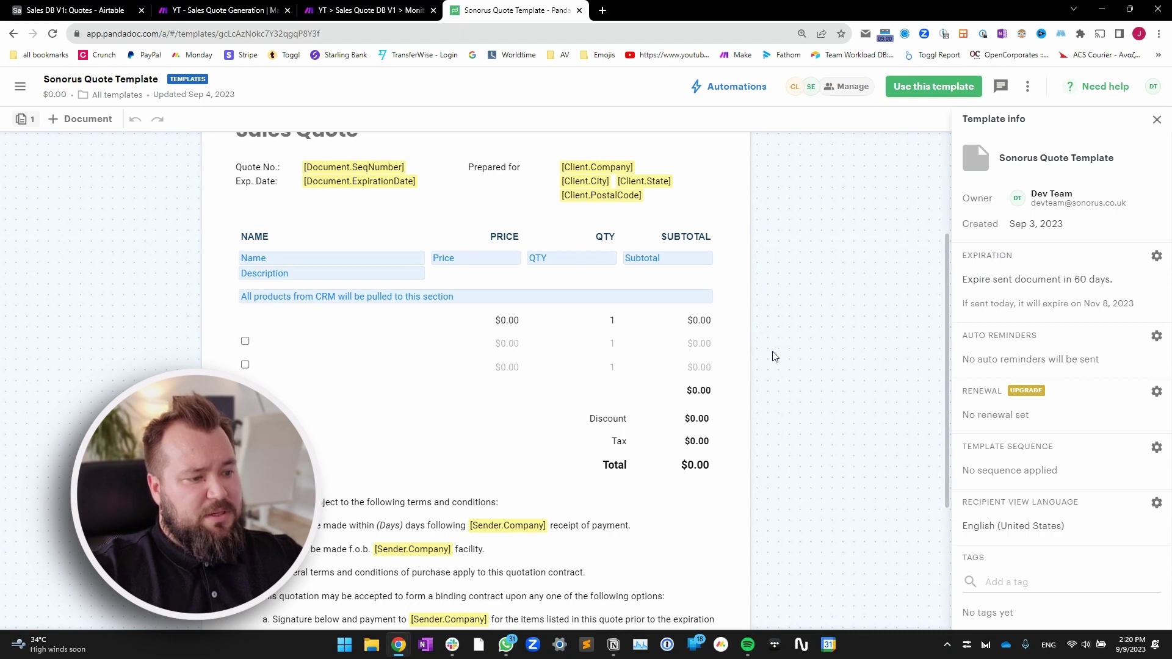
Look through the quote template's totals, terms and conditions, and signature and date fields, and return to its header
click(410, 518)
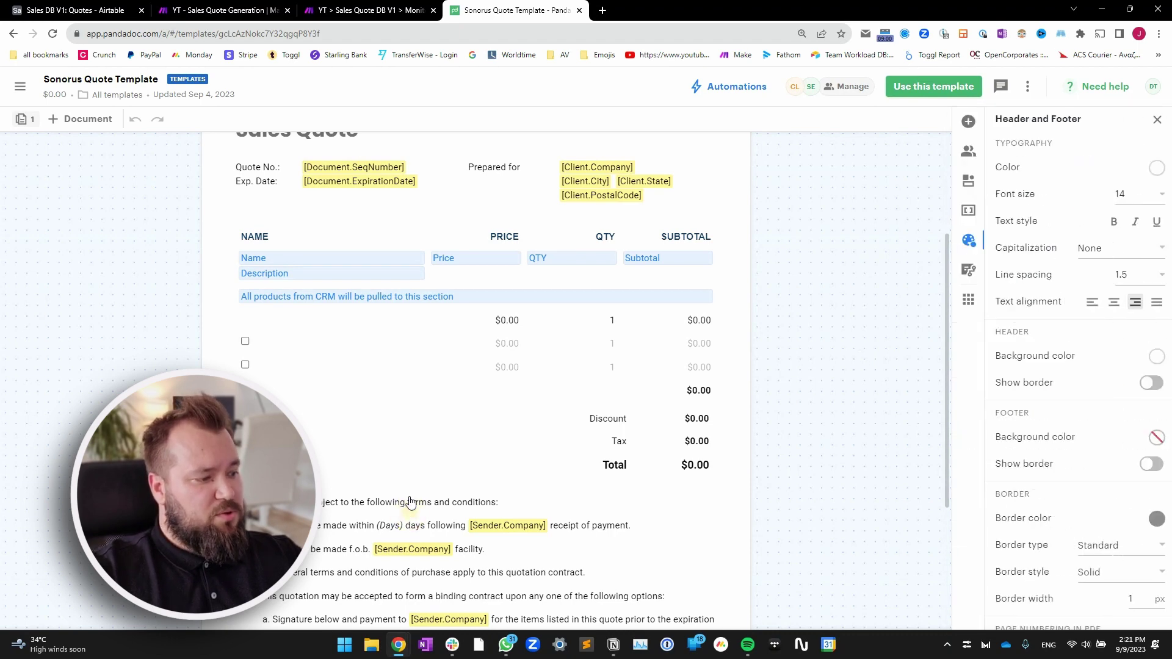
scroll(403, 488, down, 4)
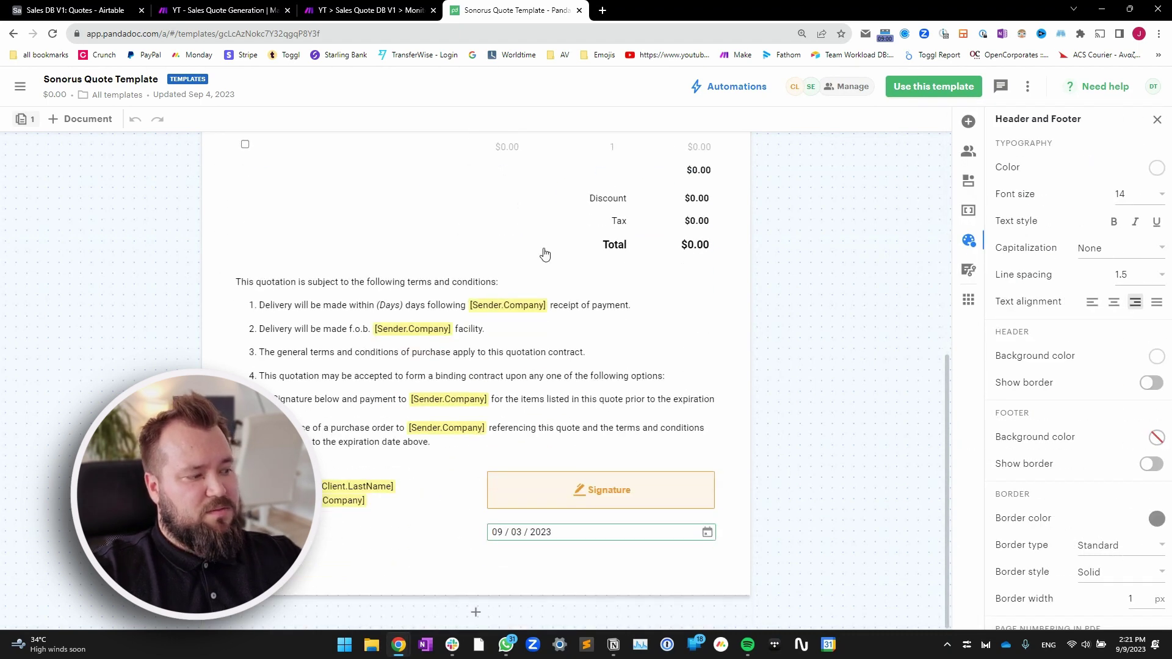
scroll(687, 489, up, 7)
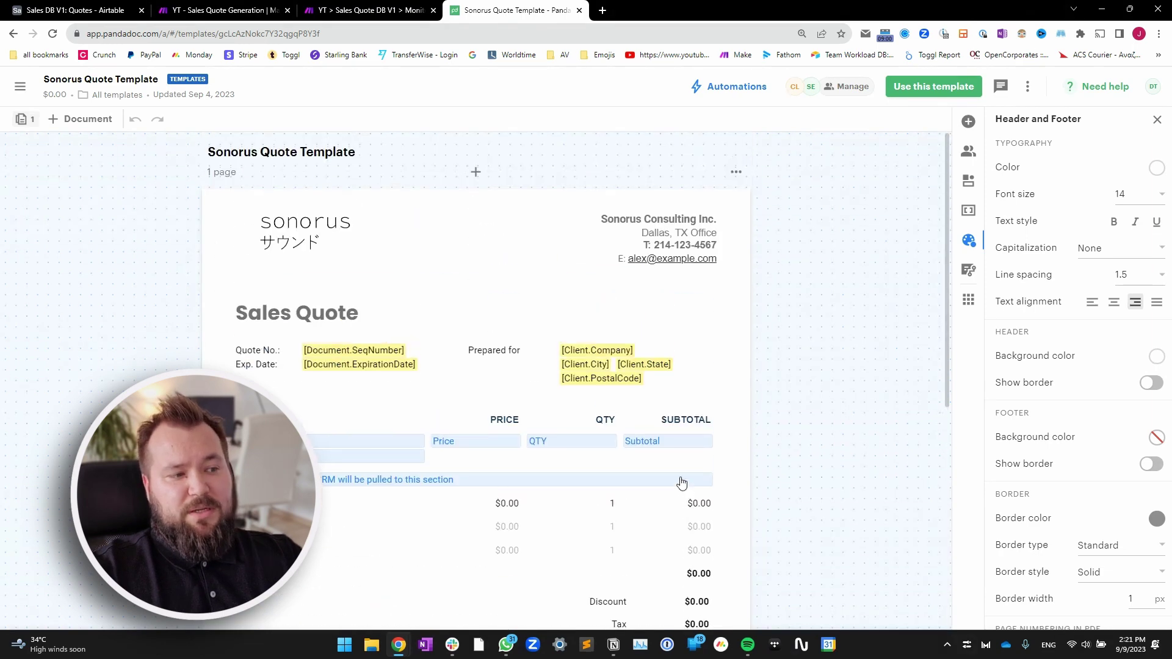